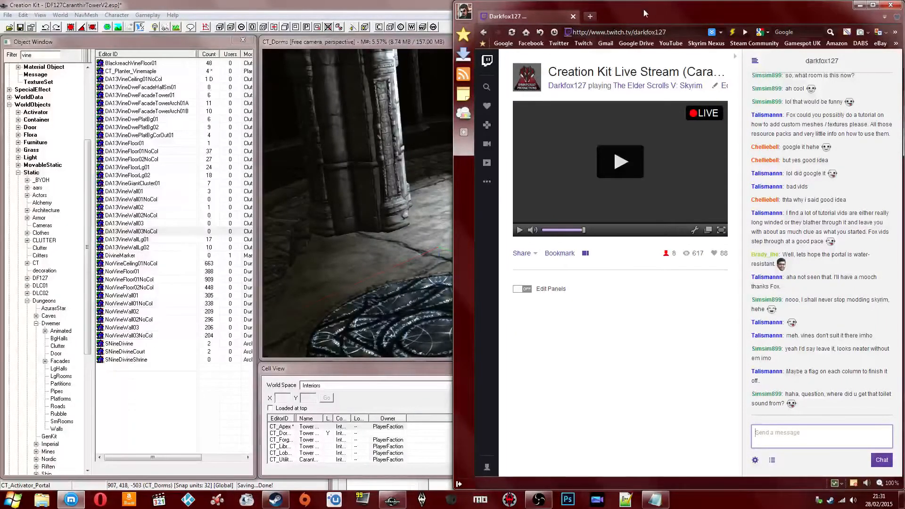
- Open the Skyrim Nexus site in a new browser tab and go from the account's user area to the Morskom Estate mod page
click(589, 16)
click(703, 43)
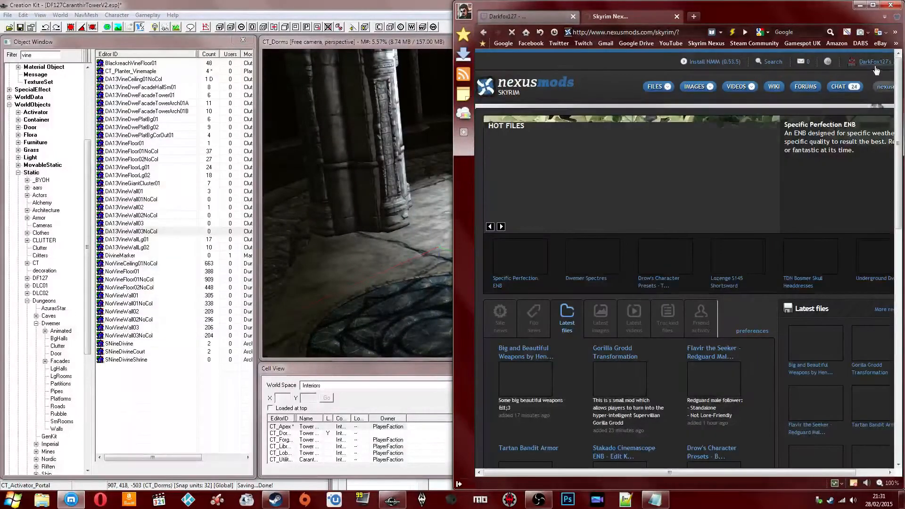
mouse_move(875, 69)
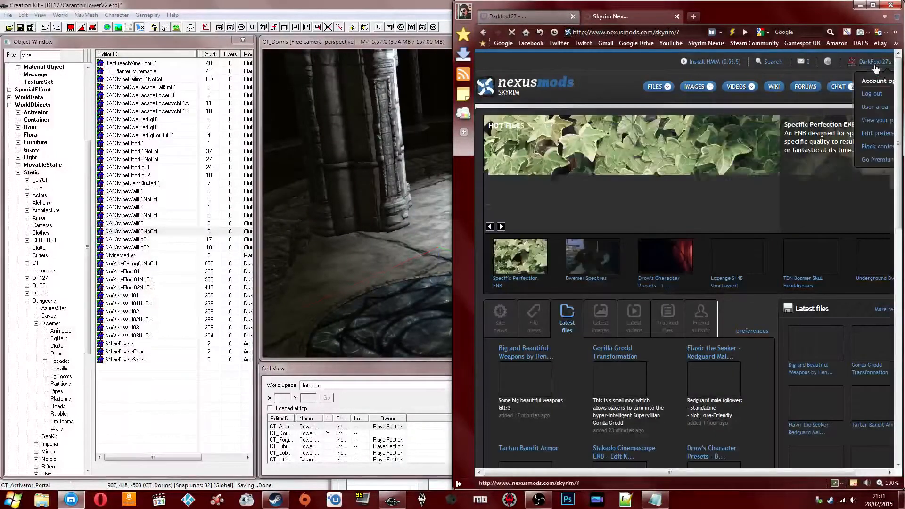
click(874, 107)
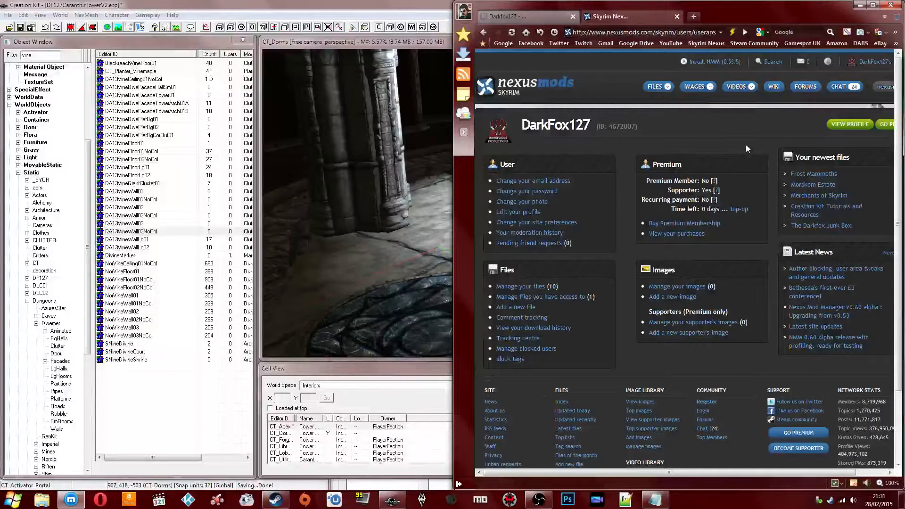
click(813, 184)
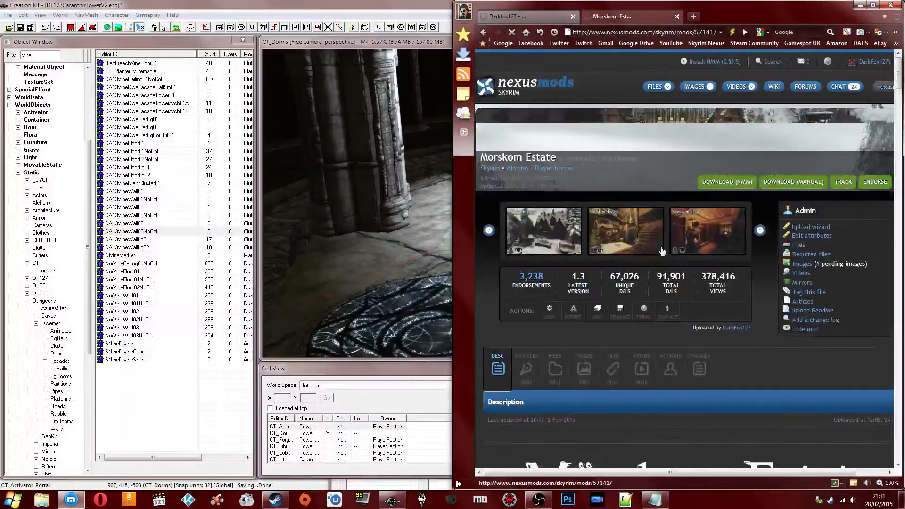
- Examine the credits for mod resource providers in the Morskom Estate description
scroll(662, 226, down, 5)
scroll(660, 247, down, 10)
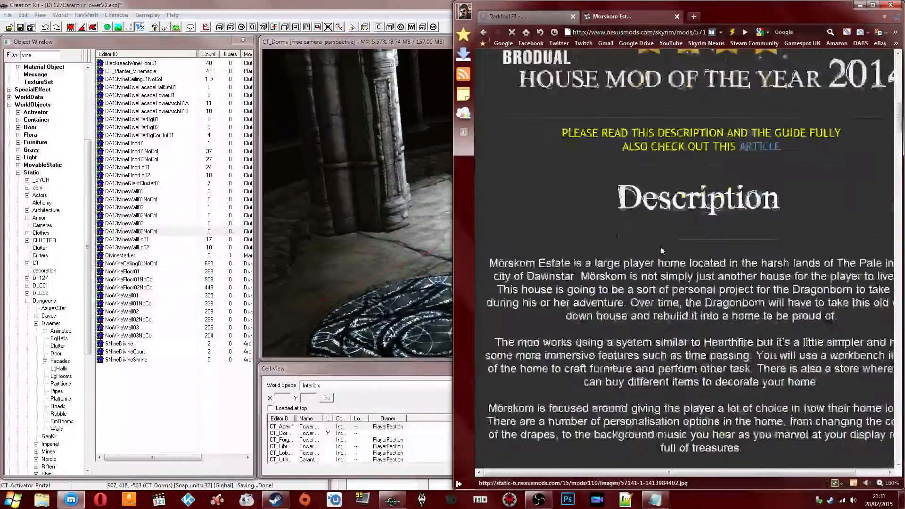
drag(898, 139, 879, 425)
scroll(799, 348, up, 4)
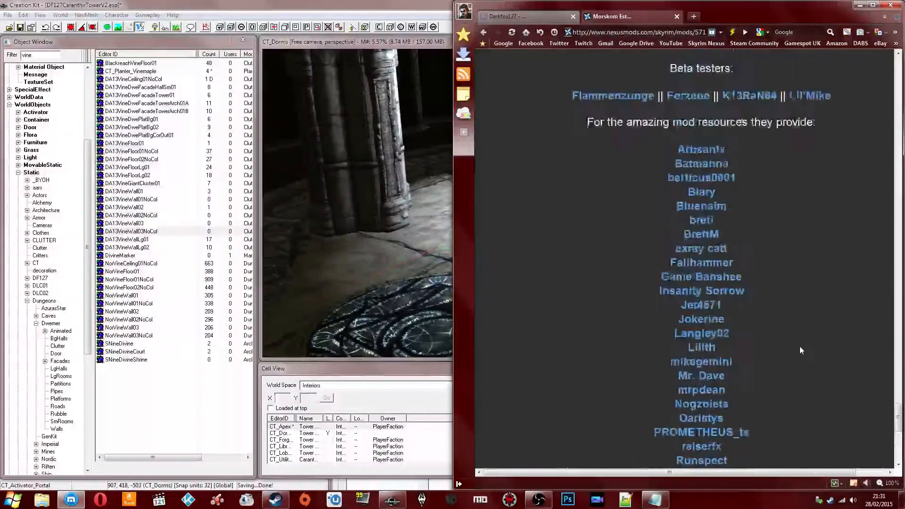
scroll(801, 310, down, 3)
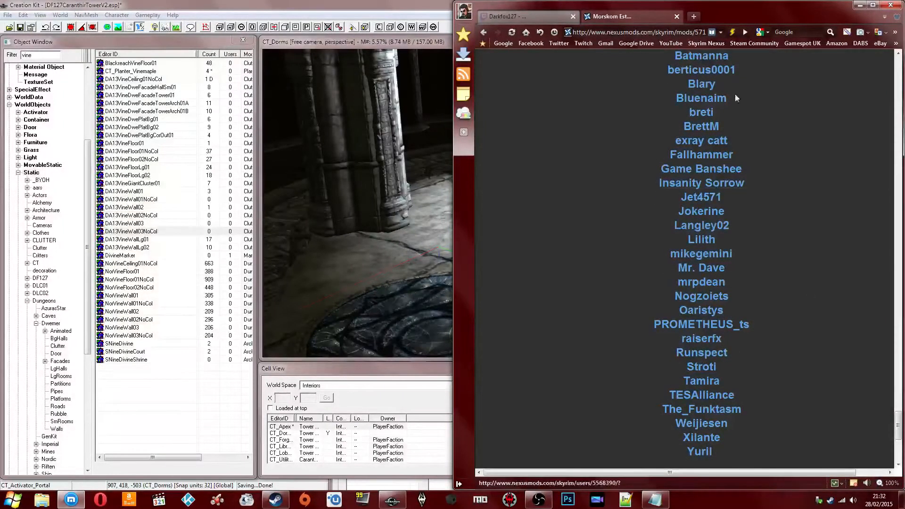
- Search Google for "sfx sounds" in a new browser tab and open the freeSFX website
click(693, 17)
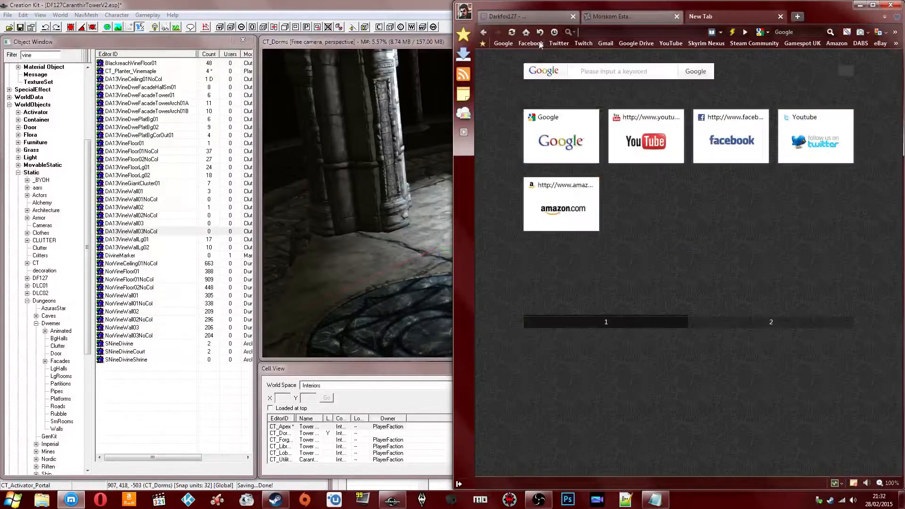
click(503, 42)
text(sfx)
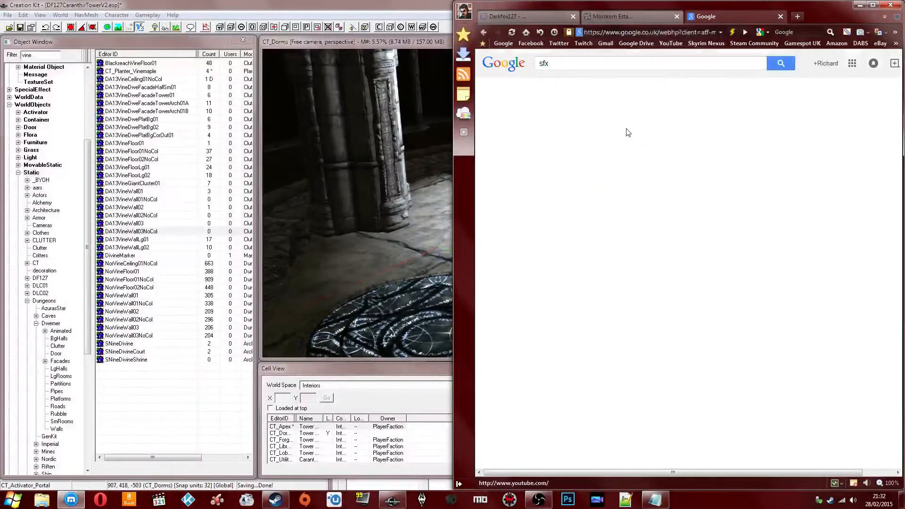
key(Return)
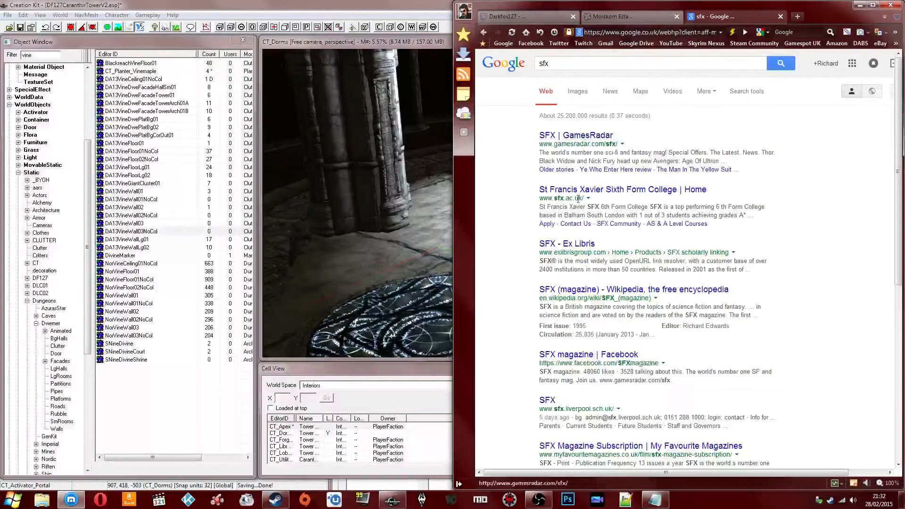
click(579, 61)
text(sounds)
key(Return)
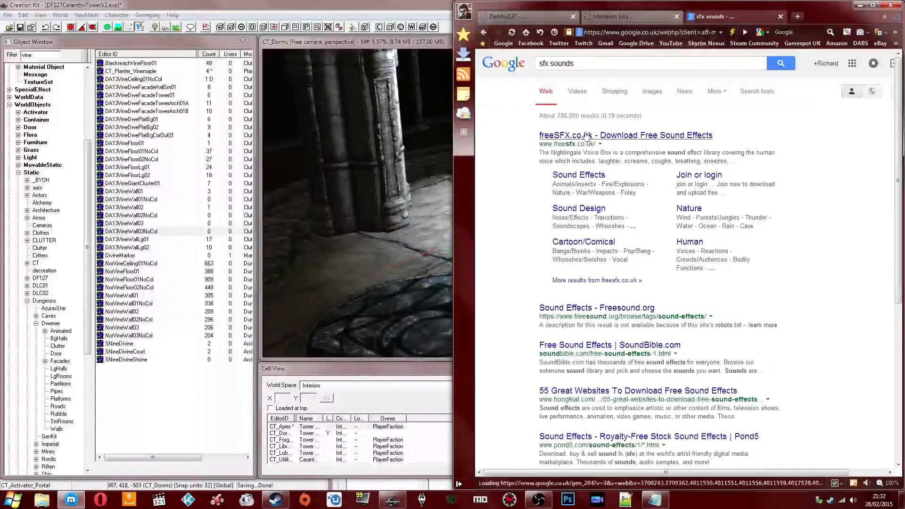
click(696, 134)
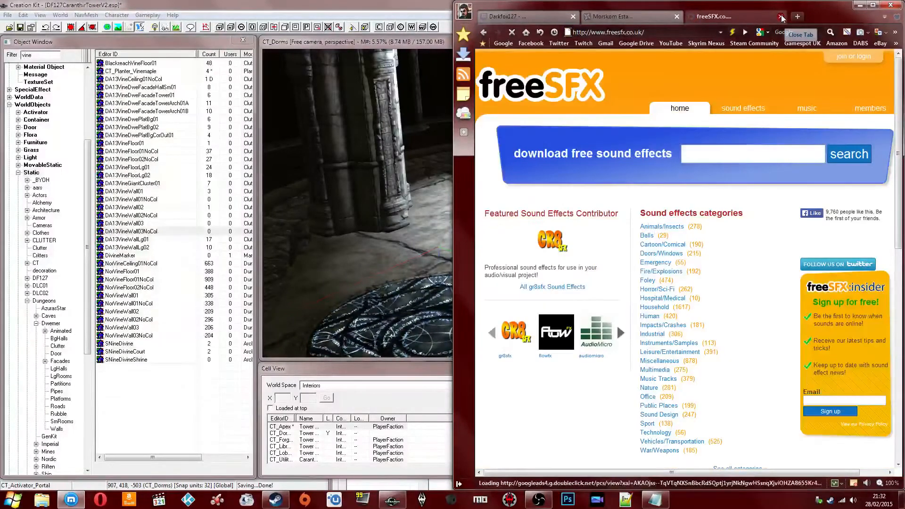
- Search freeSFX for "toilet" sound effects, look through the results and close the site
click(696, 155)
text(toilet)
key(Return)
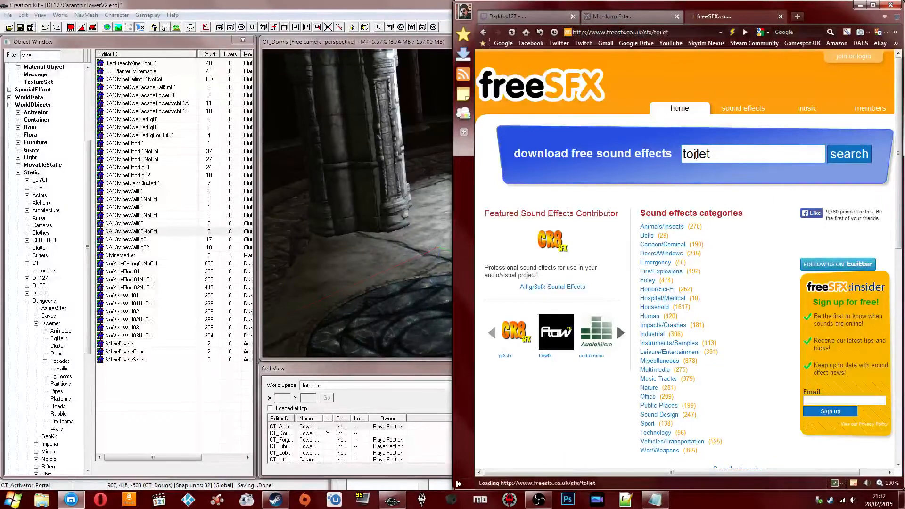
scroll(657, 199, down, 5)
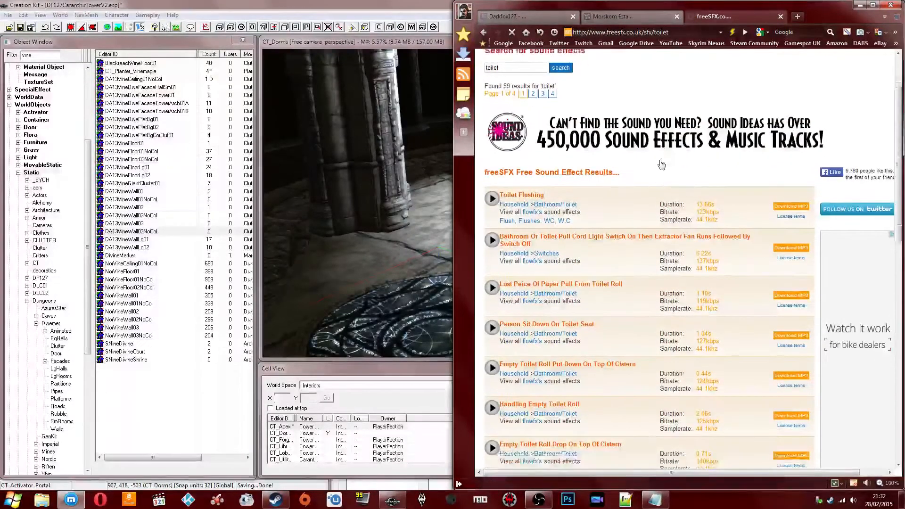
scroll(581, 236, down, 2)
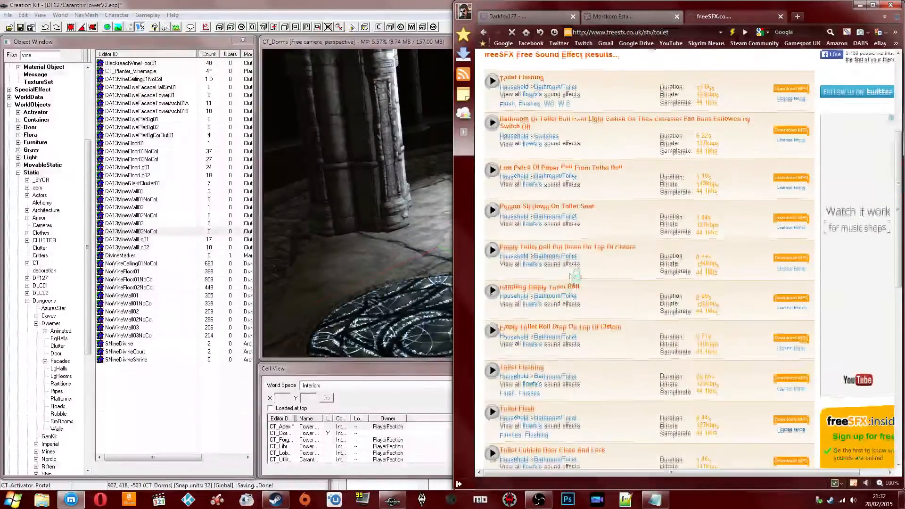
click(780, 16)
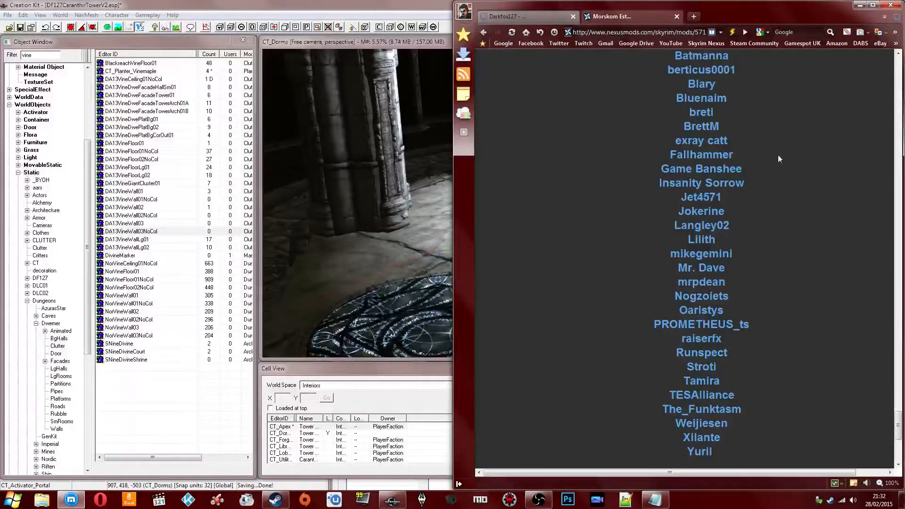
- Review the rest of the Morskom Estate description, then close the mod page to return to the stream chat
scroll(745, 169, up, 5)
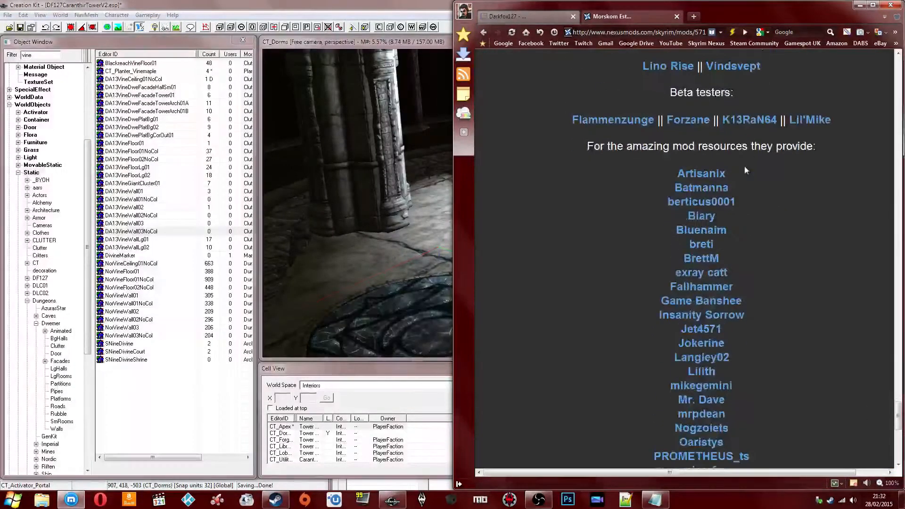
scroll(739, 224, down, 12)
scroll(722, 190, up, 20)
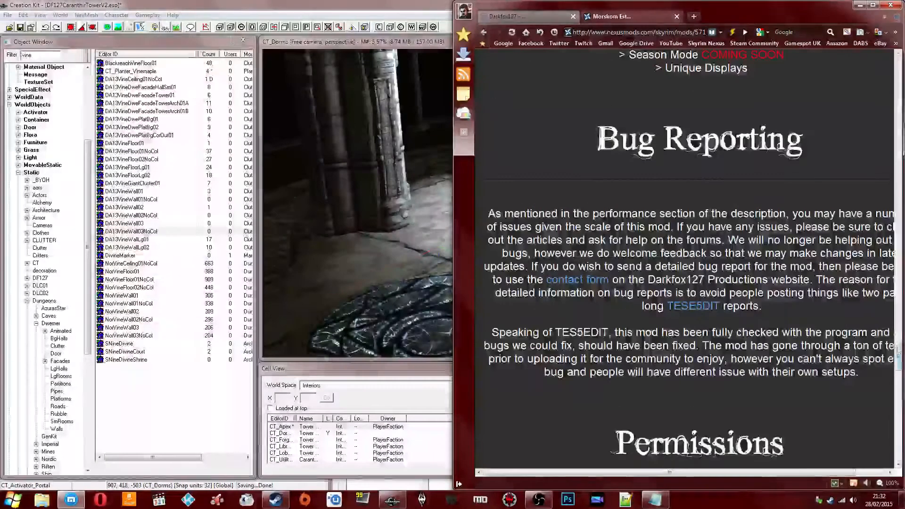
scroll(688, 259, up, 20)
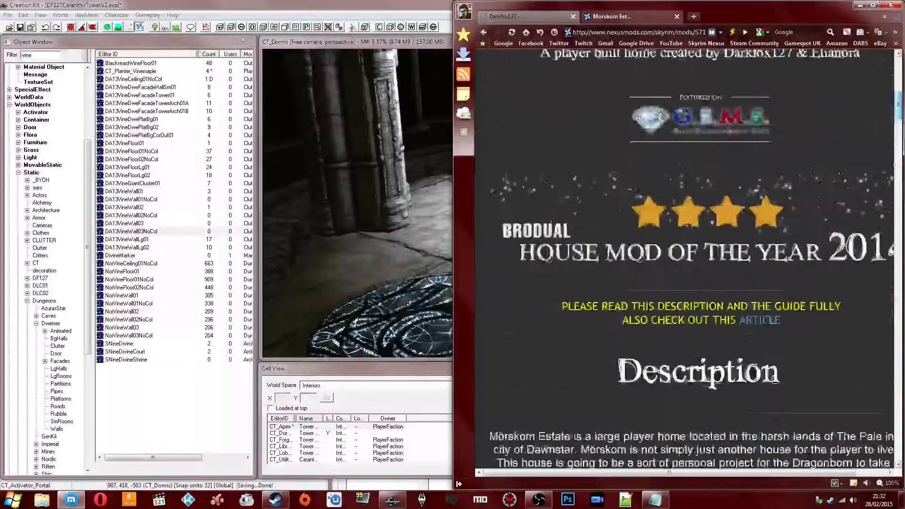
scroll(688, 260, up, 10)
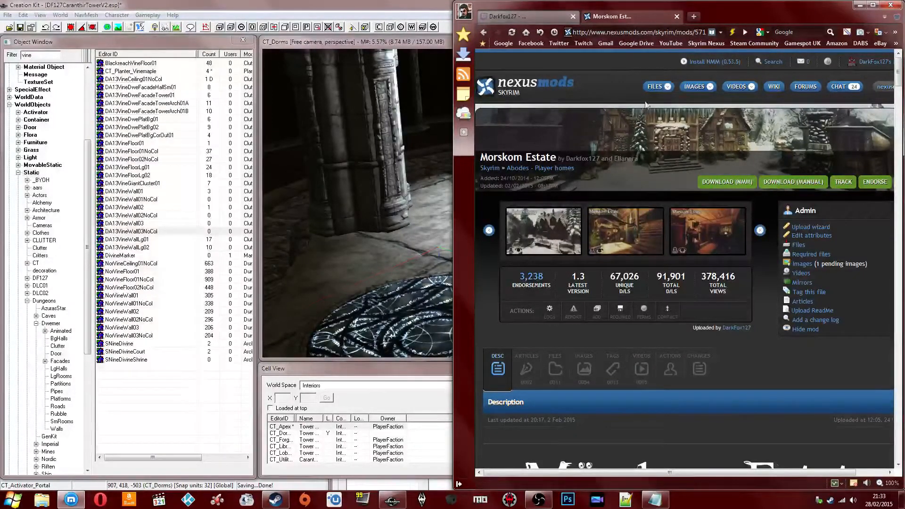
click(677, 17)
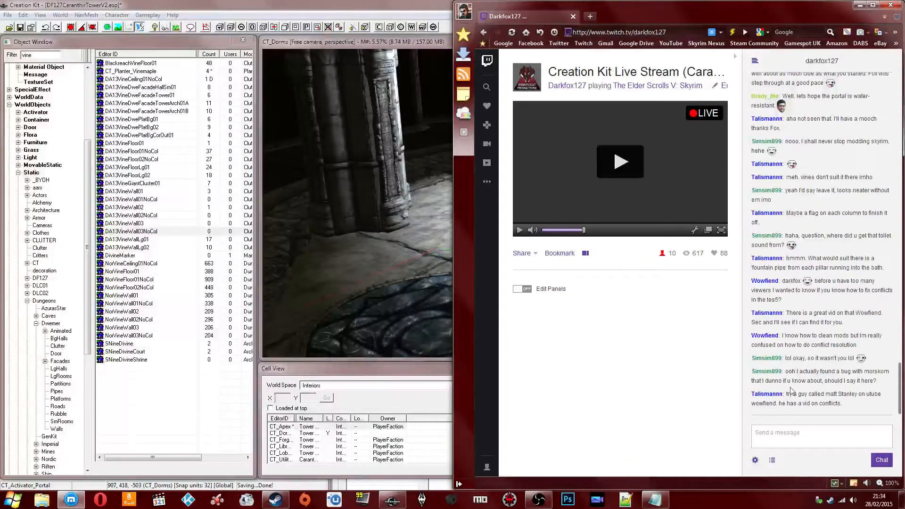
- Switch to the Creation Kit and examine the bath, its pillars and the portal circle in the CT_Dorms cell
click(359, 159)
shift+middle_drag(370, 146, 502, 222)
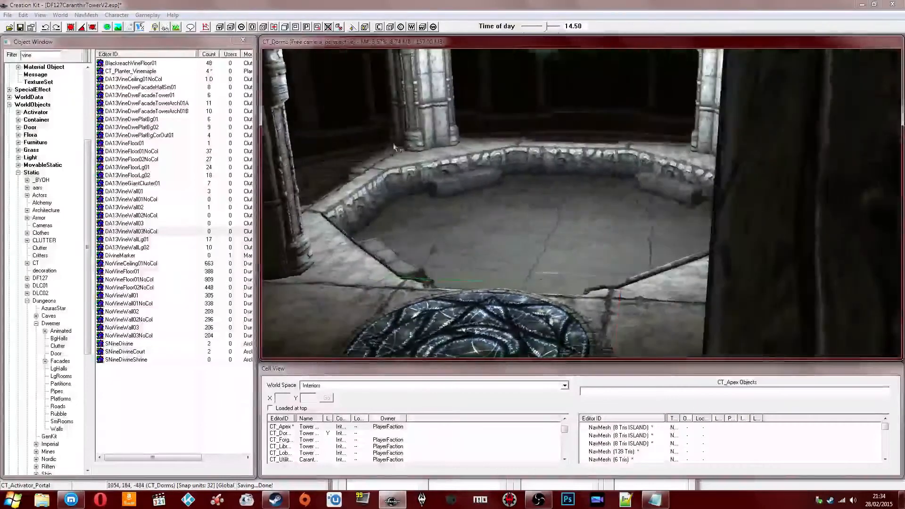
click(457, 195)
shift+middle_drag(457, 196, 542, 204)
click(451, 136)
shift+middle_drag(451, 137, 487, 169)
click(507, 238)
mouse_move(506, 238)
shift+middle_down()
mouse_move(592, 216)
mouse_move(511, 211)
mouse_move(522, 220)
mouse_move(509, 228)
shift+middle_up()
- Filter the objects by "xmarker", place an XMarkerHeading on the floor beside the bath and turn on marker display
drag(49, 56, 2, 56)
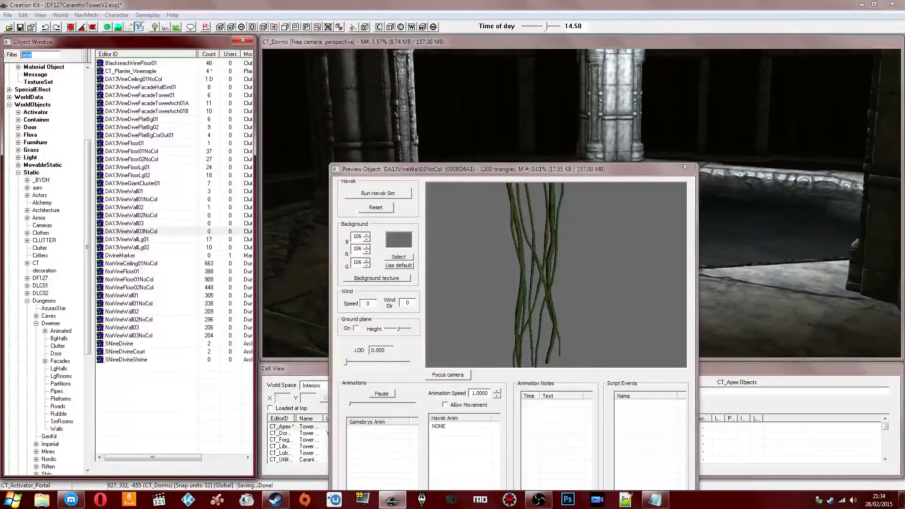
text(xmarker)
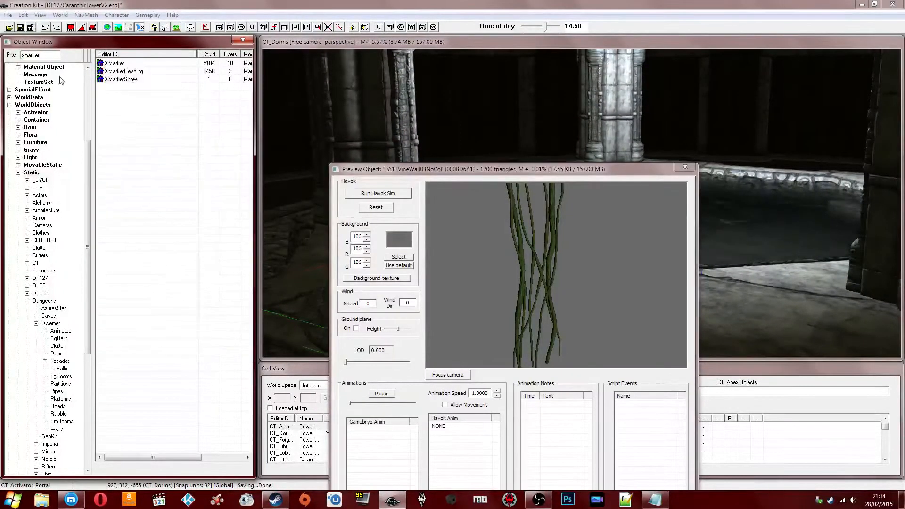
click(124, 71)
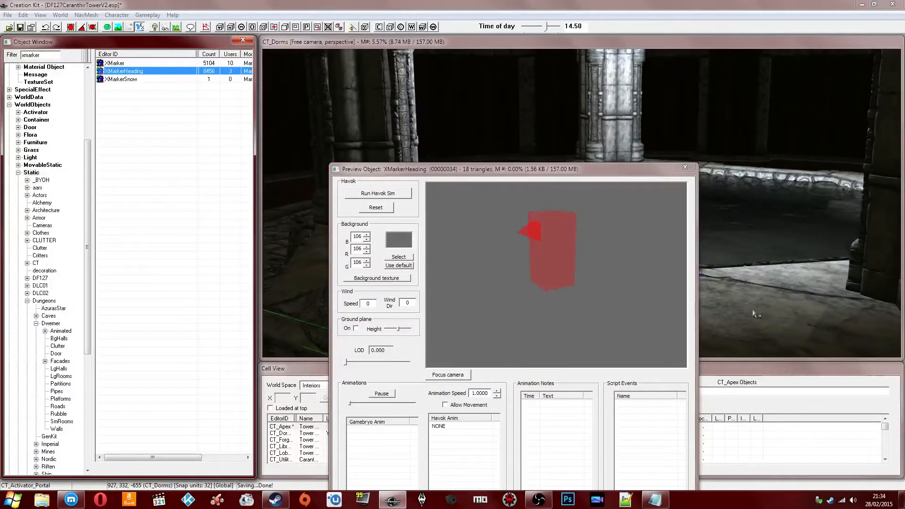
drag(753, 319, 753, 318)
key(m)
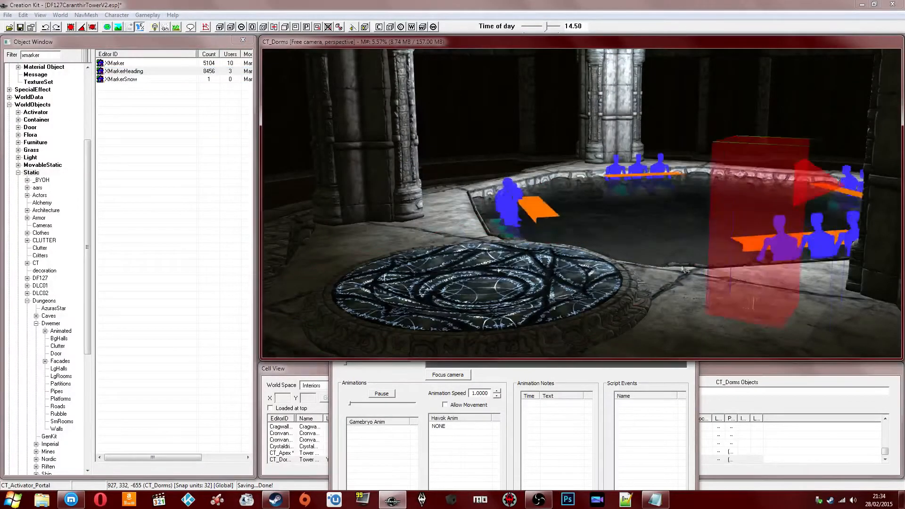
- Move the XMarkerHeading onto the centre of the round portal circle in front of the bath
middle_drag(713, 272, 764, 277)
drag(764, 277, 518, 264)
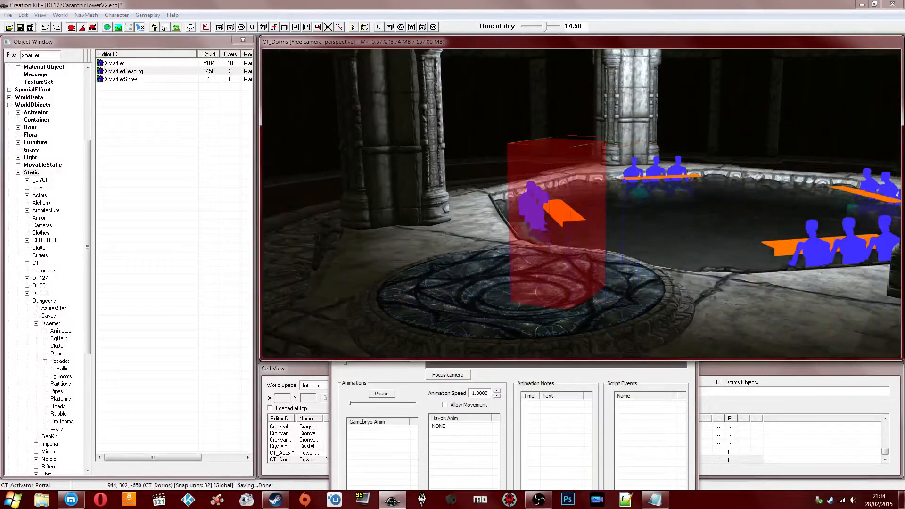
shift+middle_drag(548, 233, 556, 262)
drag(556, 262, 518, 254)
mouse_move(519, 253)
shift+middle_down()
mouse_move(525, 222)
mouse_move(587, 221)
mouse_move(576, 192)
mouse_move(567, 219)
shift+middle_up()
click(575, 192)
drag(578, 198, 517, 197)
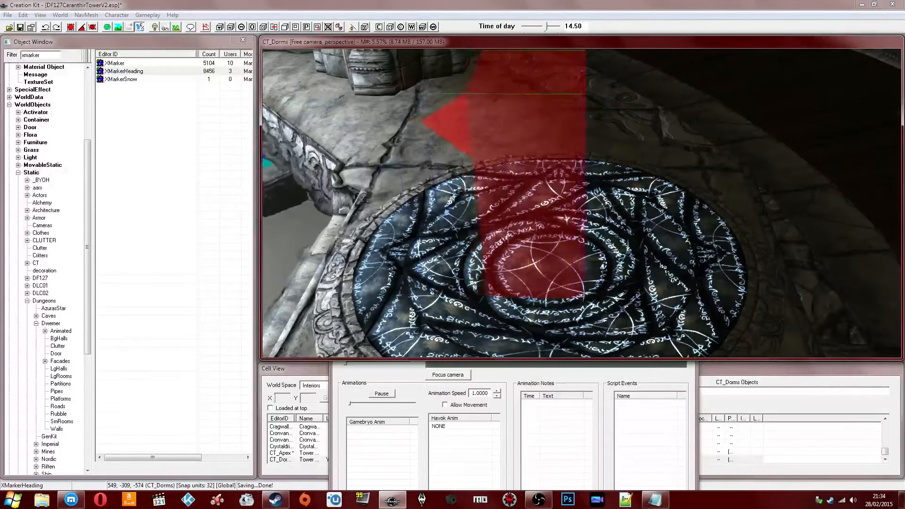
drag(558, 263, 554, 263)
shift+middle_drag(553, 262, 544, 203)
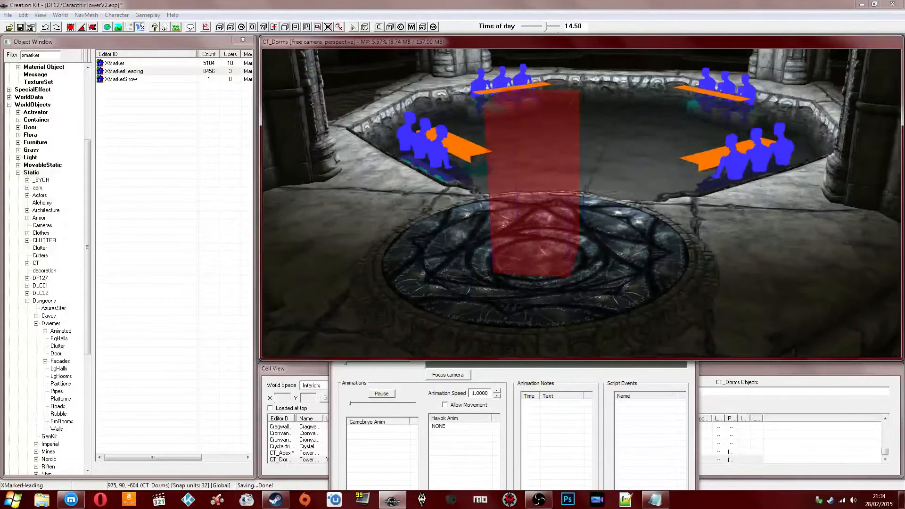
- Inspect the placed heading marker, the bench markers in the bath and the surrounding walkway from several angles
mouse_move(526, 190)
shift+middle_down()
mouse_move(596, 156)
mouse_move(554, 151)
mouse_move(544, 140)
shift+middle_up()
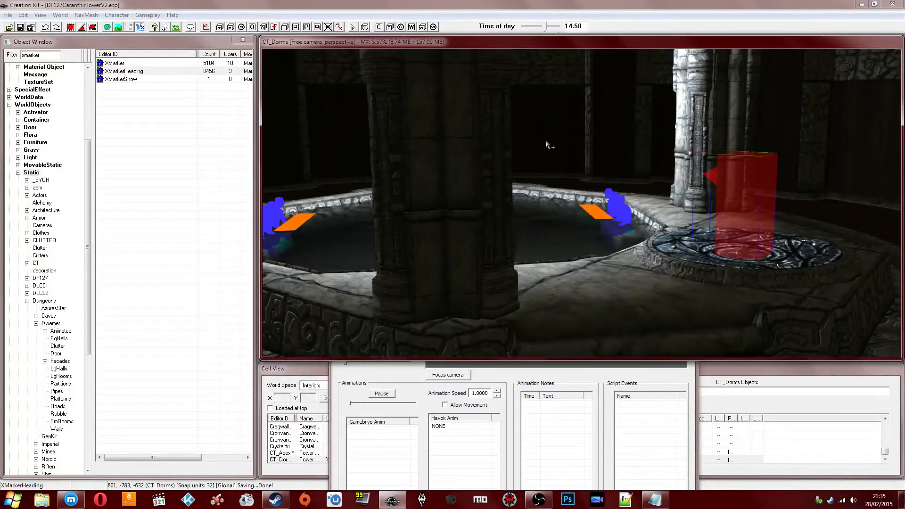
shift+middle_drag(546, 144, 606, 143)
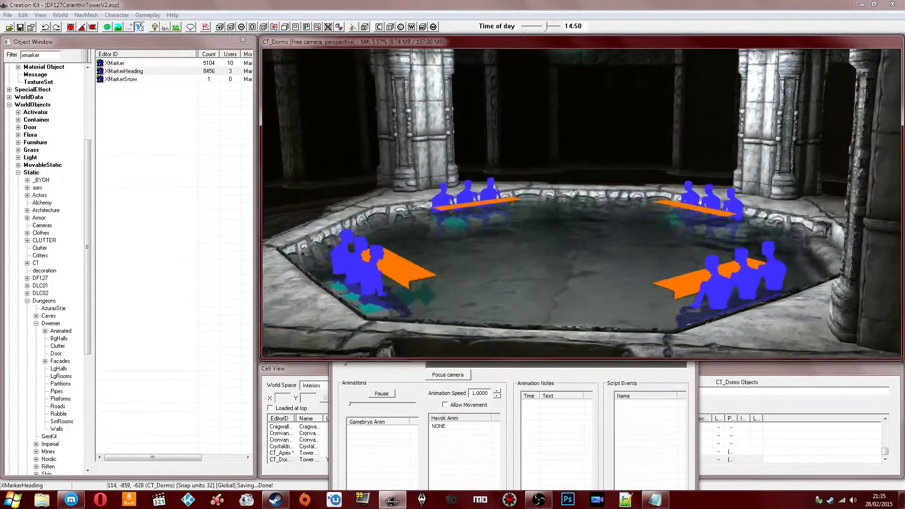
scroll(534, 207, up, 5)
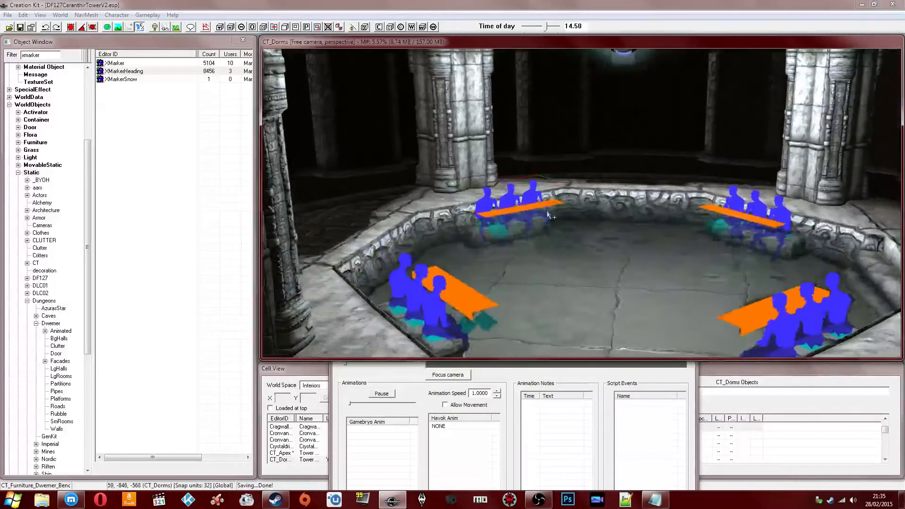
mouse_move(601, 236)
shift+middle_down()
mouse_move(553, 220)
mouse_move(583, 195)
mouse_move(559, 206)
mouse_move(542, 189)
mouse_move(563, 206)
mouse_move(541, 198)
mouse_move(509, 204)
mouse_move(561, 204)
mouse_move(523, 197)
mouse_move(562, 190)
mouse_move(491, 203)
mouse_move(509, 196)
mouse_move(612, 203)
shift+middle_up()
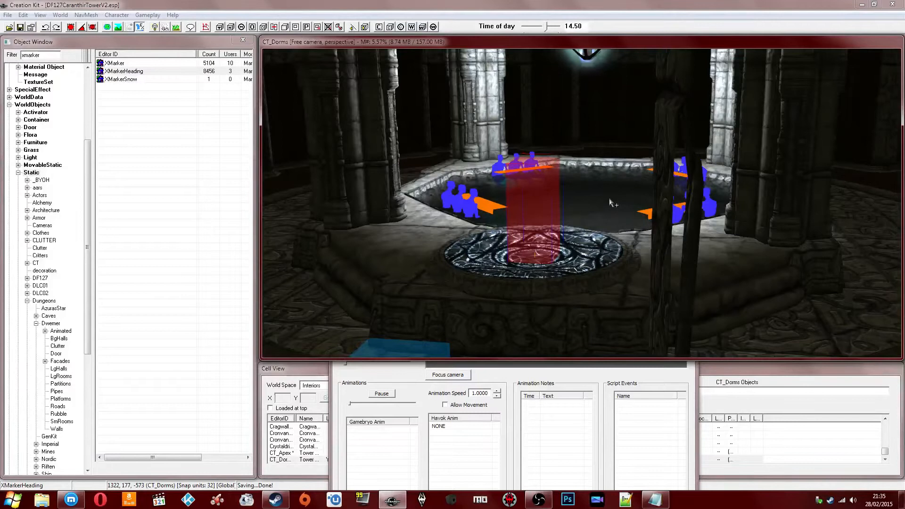
shift+middle_drag(476, 217, 614, 230)
scroll(614, 230, up, 5)
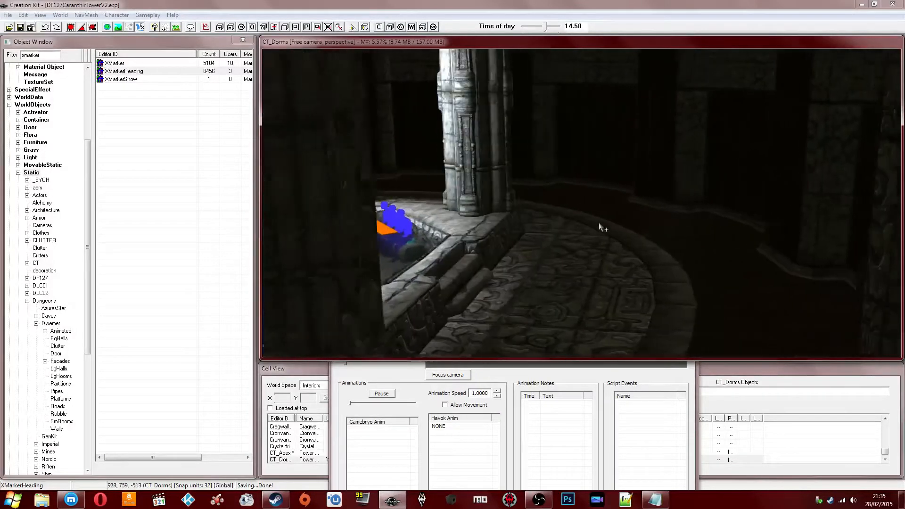
scroll(595, 229, up, 4)
middle_drag(587, 222, 585, 226)
click(670, 187)
mouse_move(669, 186)
shift+middle_down()
mouse_move(581, 203)
mouse_move(671, 202)
mouse_move(590, 206)
shift+middle_up()
shift+middle_drag(689, 189, 671, 186)
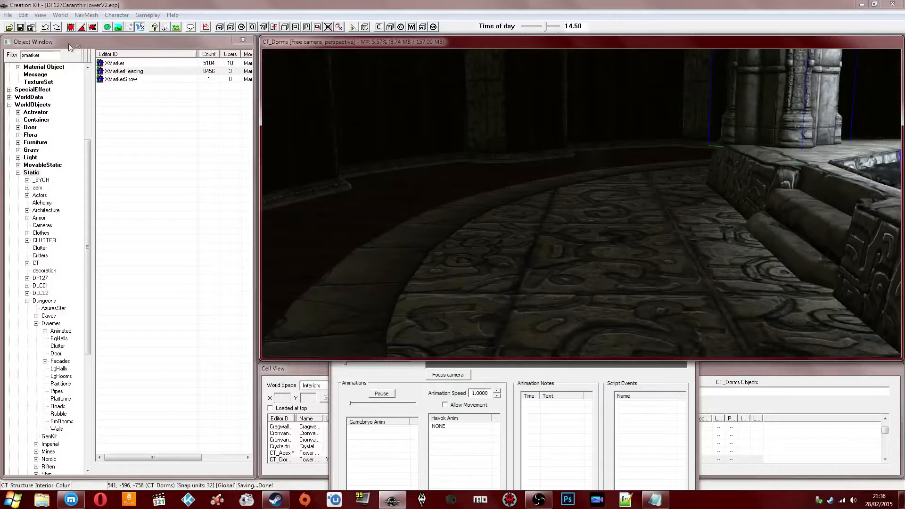
- Filter the objects by "rug" and preview CT_Rug_Free_Green with the ground plane turned on
double_click(34, 57)
text(ru)
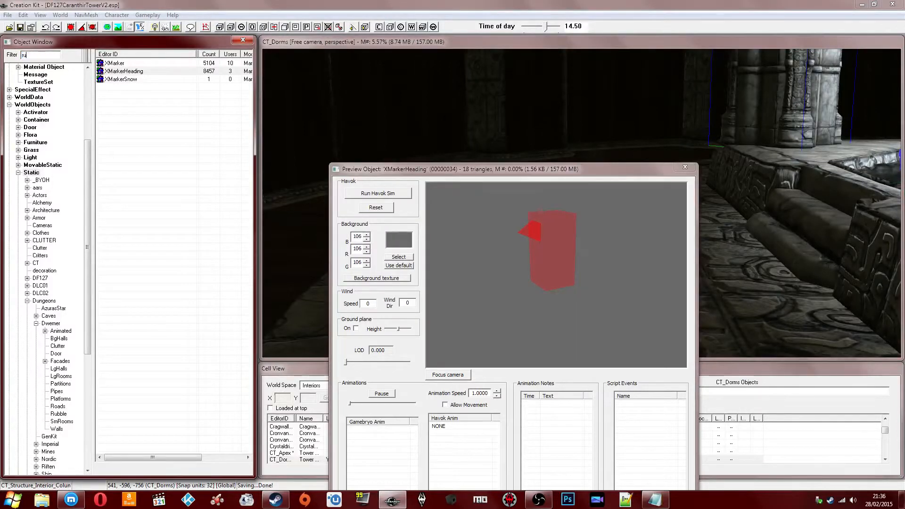
text(g)
click(136, 79)
right_click(143, 80)
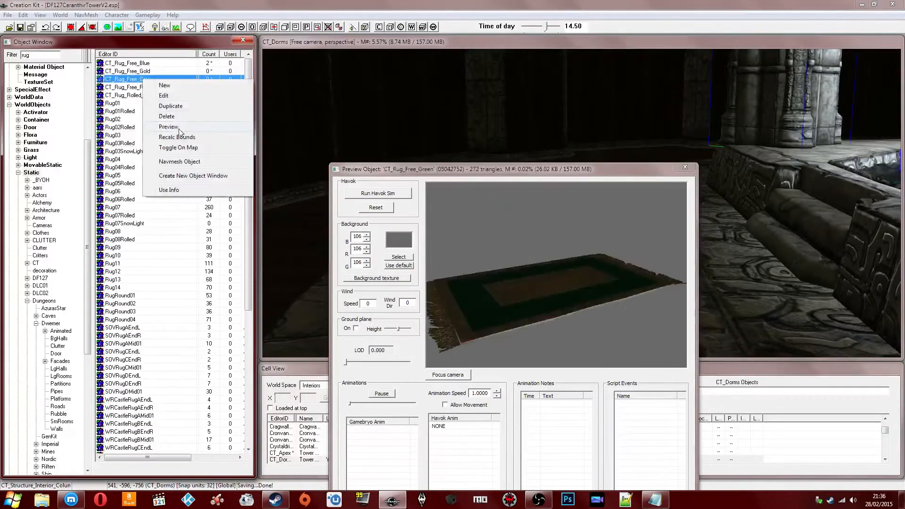
click(168, 127)
drag(569, 293, 558, 292)
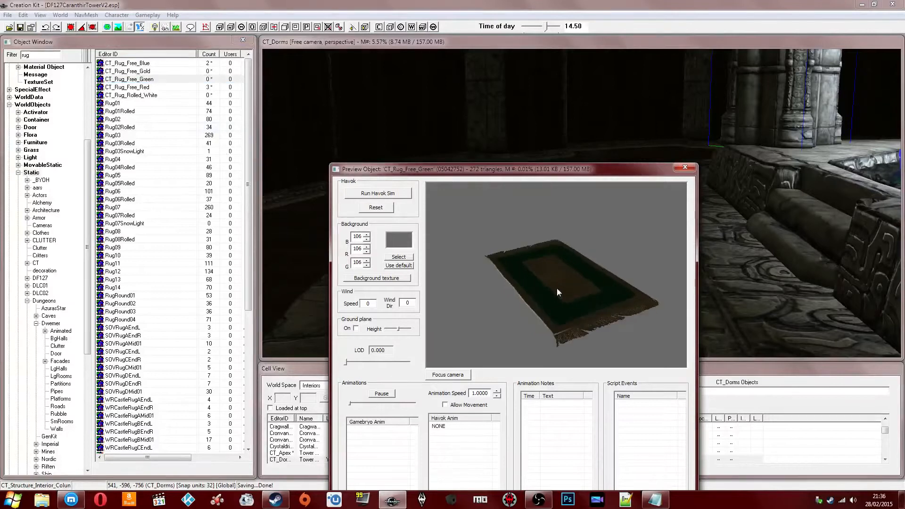
click(357, 329)
- Preview the plain rugs one after another, starting from Rug06
click(200, 191)
key(Down)
key(Down)
key(Down)
key(Down)
key(Down)
key(Down)
key(Down)
key(Down)
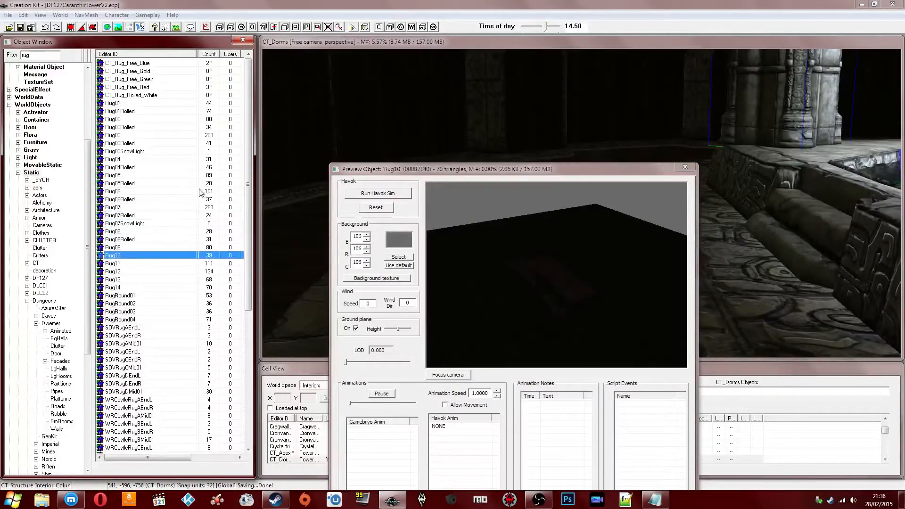
key(Down)
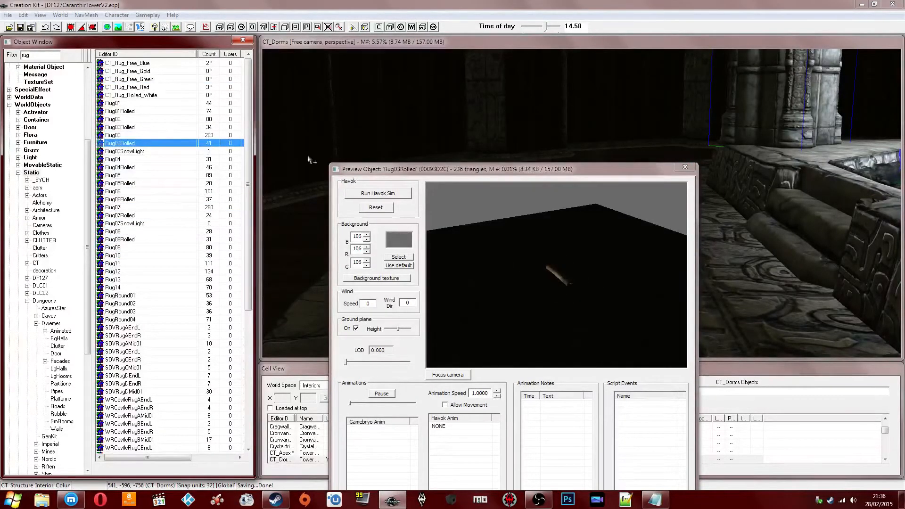
- Switch on bright lighting for the scene and preview the rugs from Rug14 through WRRugSmall04
click(154, 27)
click(156, 286)
key(Down)
key(Down)
key(Down)
key(Down)
key(Down)
key(Down)
key(Down)
key(Down)
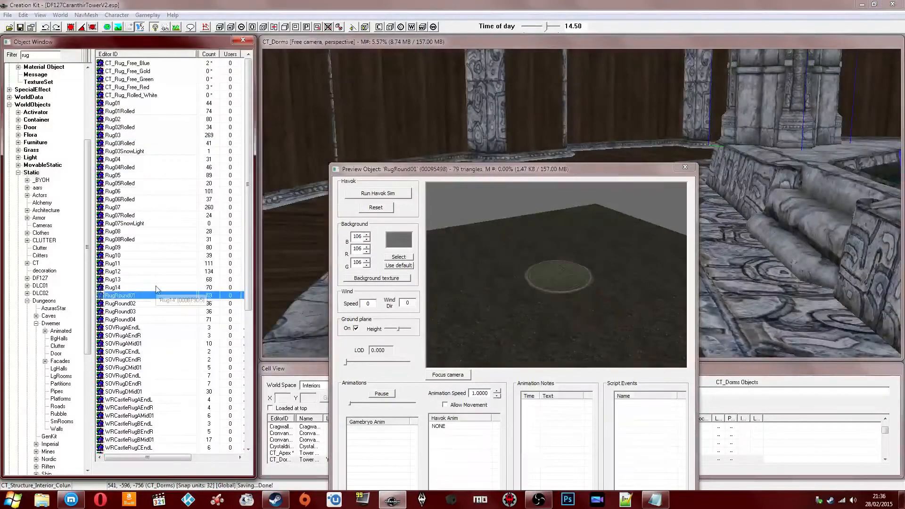
key(Down)
key(Down)
key(Down)
key(Down)
key(Down)
key(Down)
key(Down)
key(Down)
key(Down)
key(Down)
key(Down)
key(Down)
key(Down)
key(Down)
key(Down)
key(Down)
key(Down)
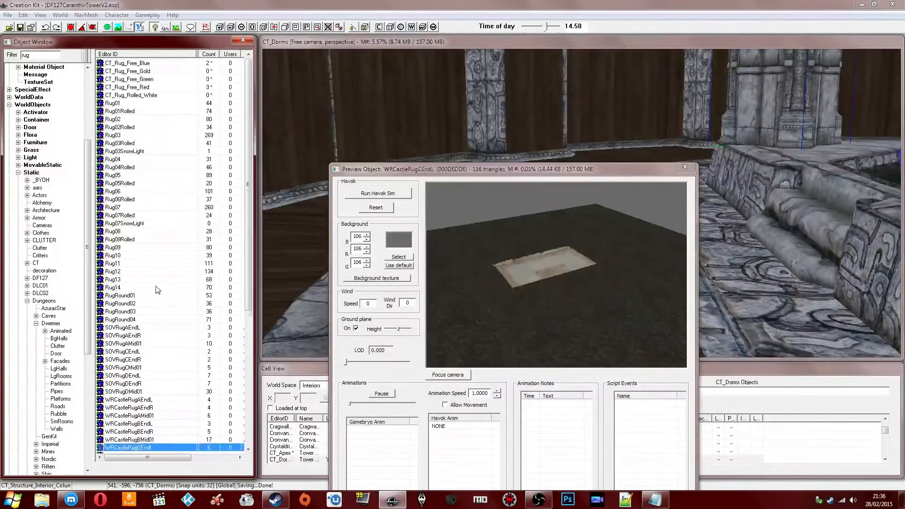
key(Down)
key(Down)
key(Down)
key(Down)
key(Down)
key(Down)
key(Down)
key(Down)
key(Down)
key(Down)
key(Down)
key(Down)
key(Down)
key(Down)
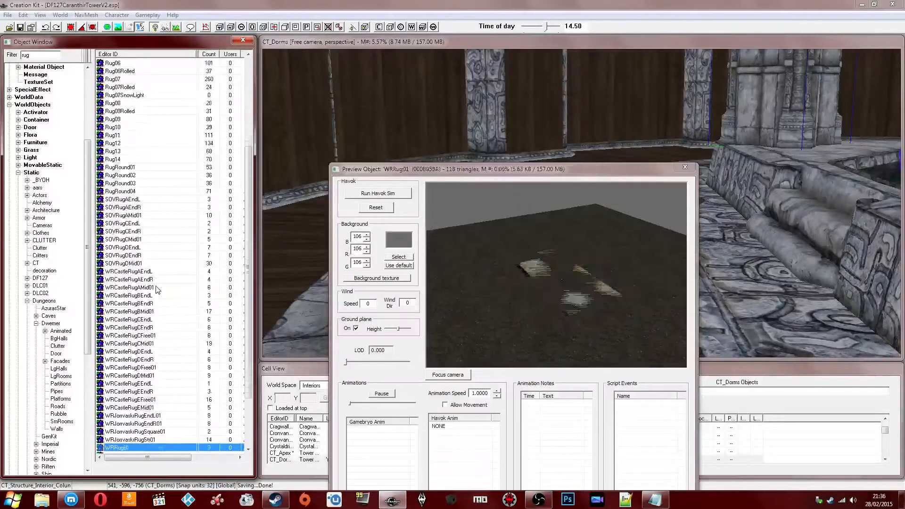
key(Down)
key(Down)
key(Down)
key(Down)
key(Down)
key(Down)
key(Down)
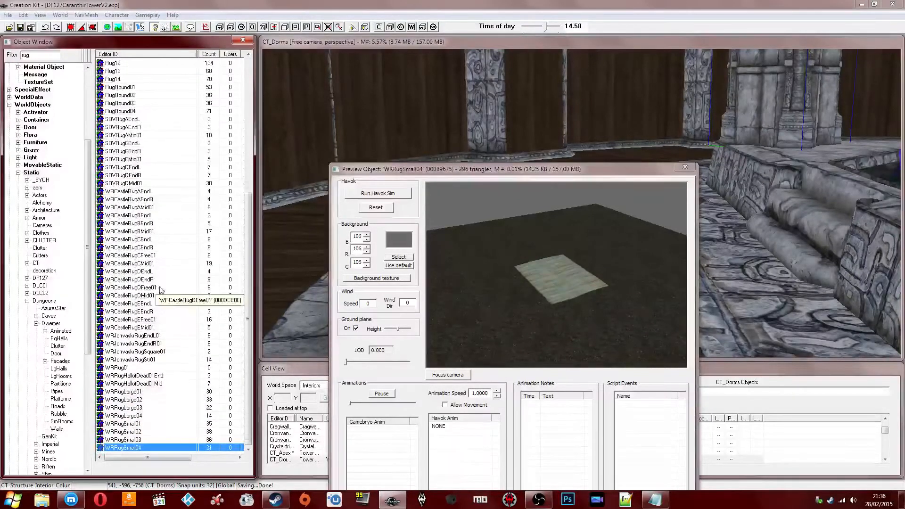
- Turn off the preview's ground plane and preview the rugs from WRCastleRugEFree01 to WRRugLarge03
click(356, 329)
click(137, 319)
key(Down)
key(Down)
key(Down)
key(Down)
key(Down)
key(Down)
key(Down)
key(Down)
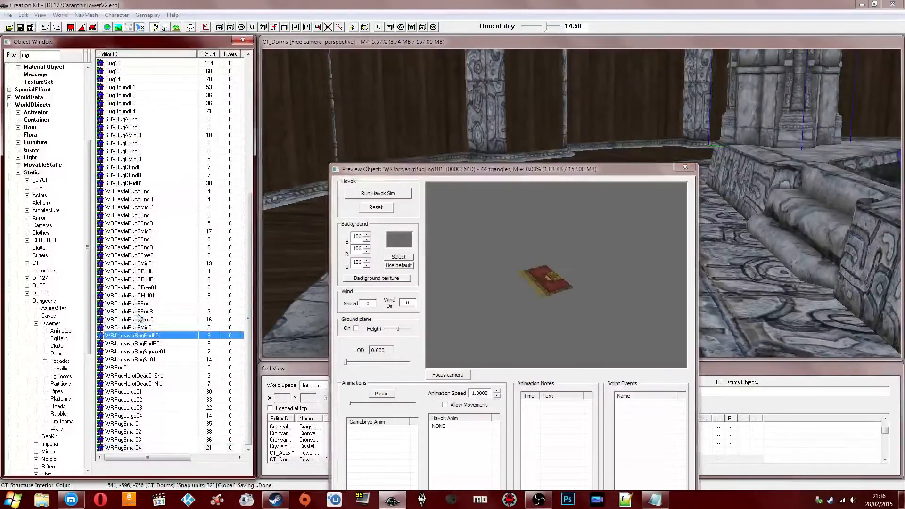
key(Down)
key(Down)
key(Down)
key(Down)
key(Down)
key(Down)
key(Down)
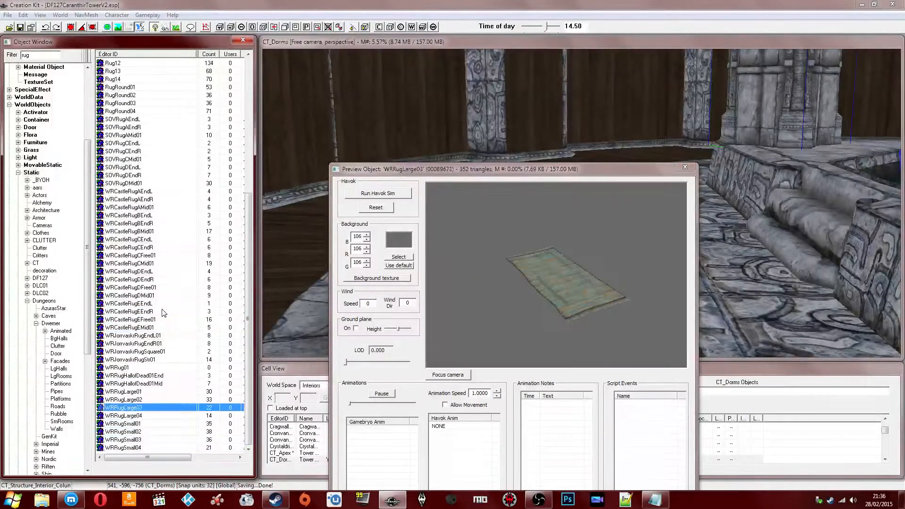
- Go back through the WRCastleRug variants and preview WRCastleRugBMid01
key(Up)
key(Up)
key(Up)
key(Up)
key(Up)
key(Up)
key(Up)
key(Up)
key(Up)
key(Up)
key(Up)
key(Up)
key(Up)
key(Up)
key(Up)
key(Up)
key(Up)
key(Up)
key(Up)
key(Up)
key(Up)
key(Up)
key(Down)
key(Down)
key(Down)
key(Up)
key(Down)
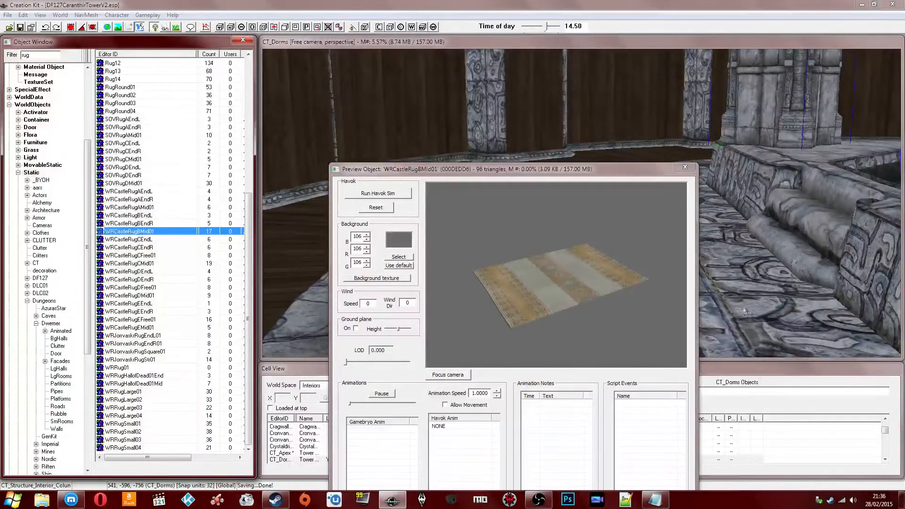
- Place WRCastleRugBMid01 on the stone floor, rotated and centred in front of the bath steps
drag(747, 311, 746, 311)
scroll(707, 302, down, 1)
middle_drag(589, 294, 584, 257)
key(q)
scroll(566, 257, down, 1)
right_drag(584, 258, 612, 258)
shift+middle_drag(612, 258, 627, 278)
drag(627, 278, 599, 249)
shift+middle_drag(599, 249, 593, 191)
scroll(584, 194, down, 1)
drag(592, 191, 533, 187)
shift+middle_drag(532, 188, 572, 183)
drag(125, 239, 750, 201)
shift+middle_drag(750, 200, 718, 226)
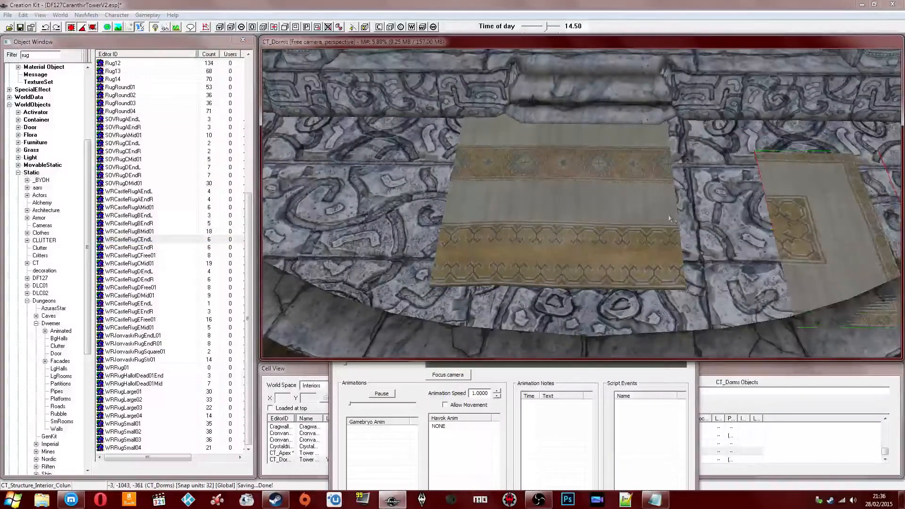
key(Delete)
- Place WRCastleRugBEndL beside the middle rug piece, rotate it to match and join it to the piece's left end
click(118, 216)
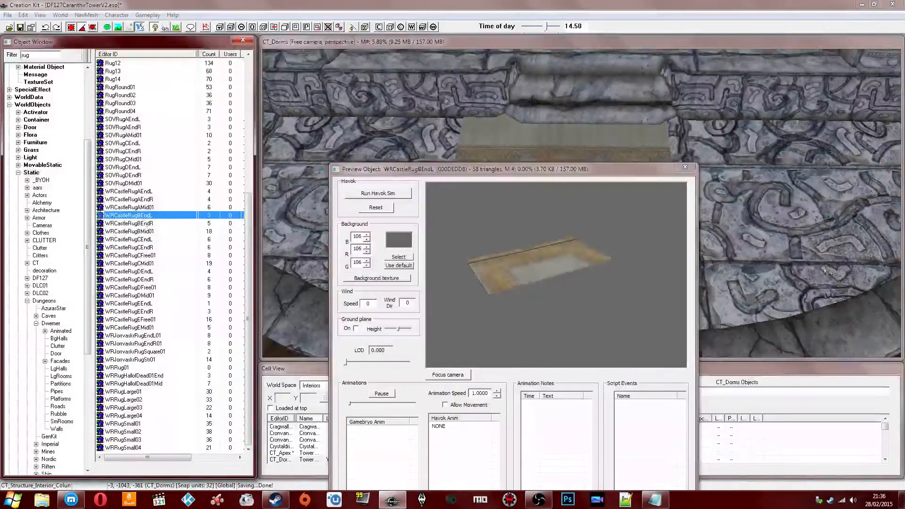
drag(828, 272, 759, 236)
right_drag(759, 236, 733, 269)
drag(734, 269, 359, 250)
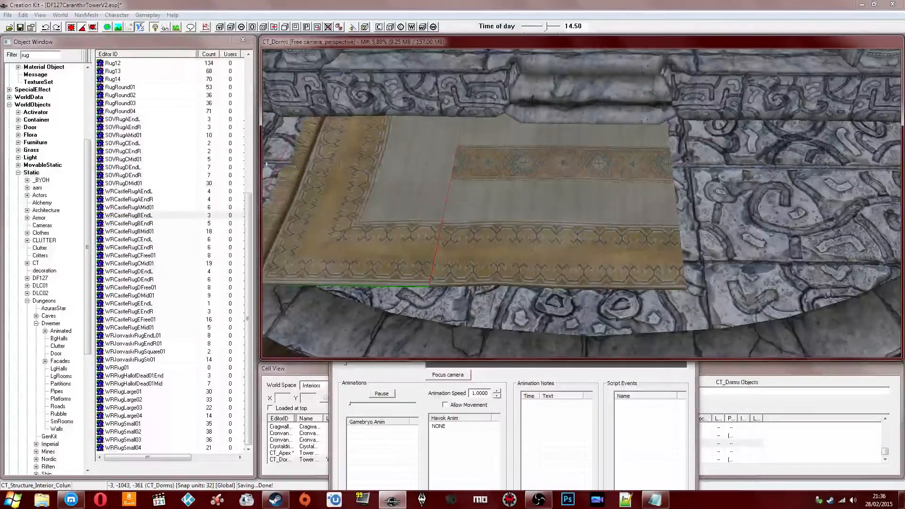
- Place WRCastleRugBEndR, rotate it to match and align it with the open end of the middle rug piece
drag(146, 225, 772, 209)
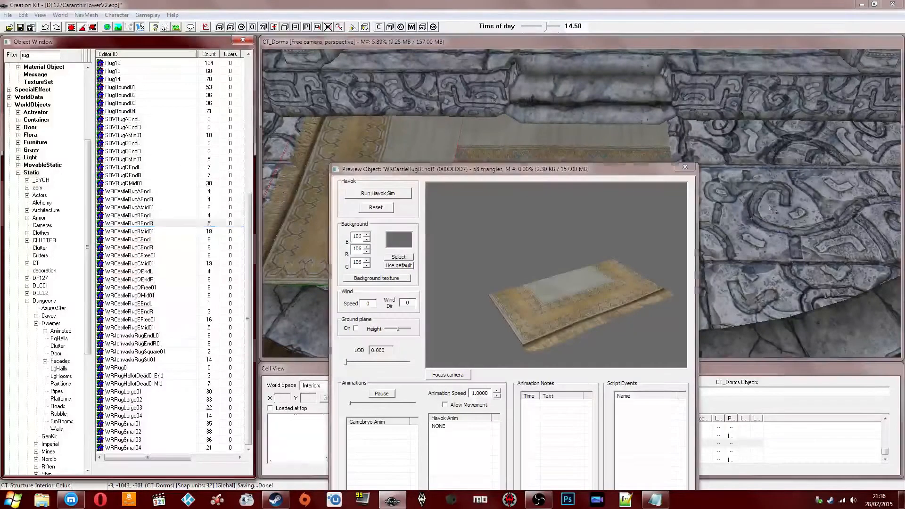
right_drag(772, 209, 868, 213)
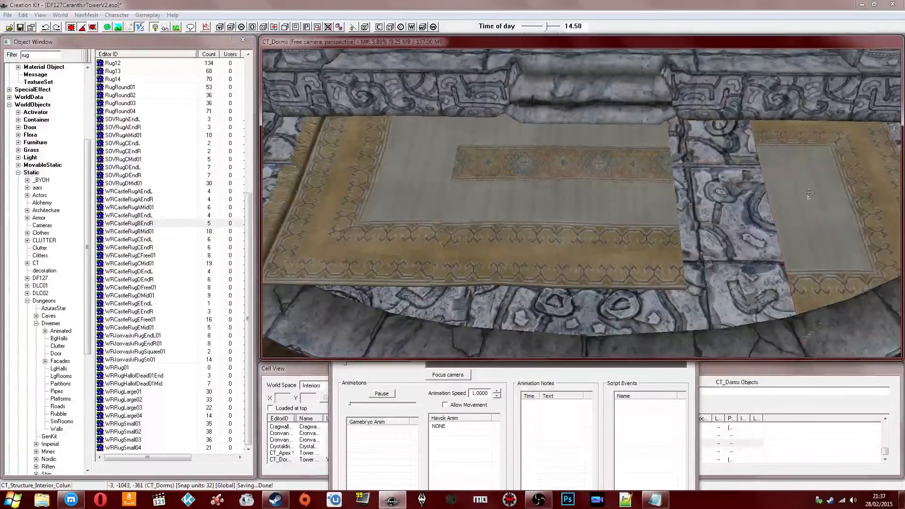
middle_drag(809, 194, 710, 194)
drag(709, 194, 615, 184)
scroll(584, 188, up, 2)
key(shift)
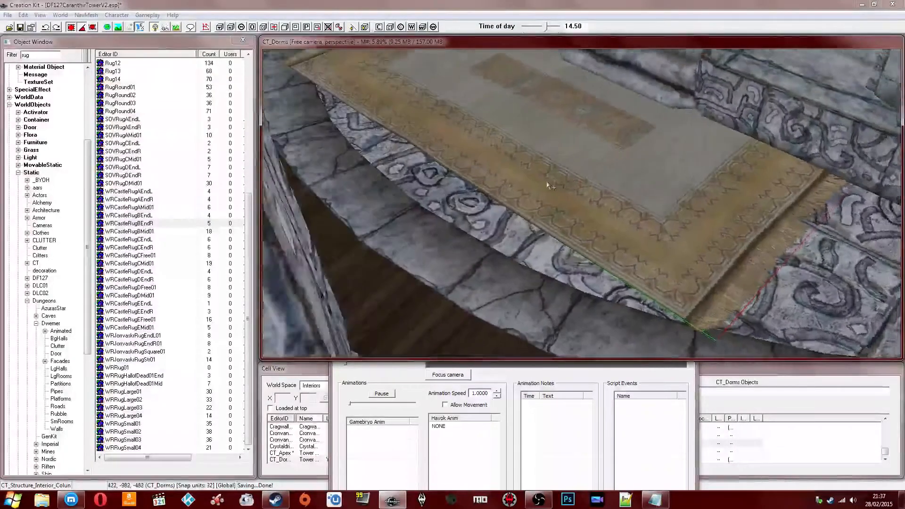
key(shift)
scroll(573, 185, up, 2)
key(shift)
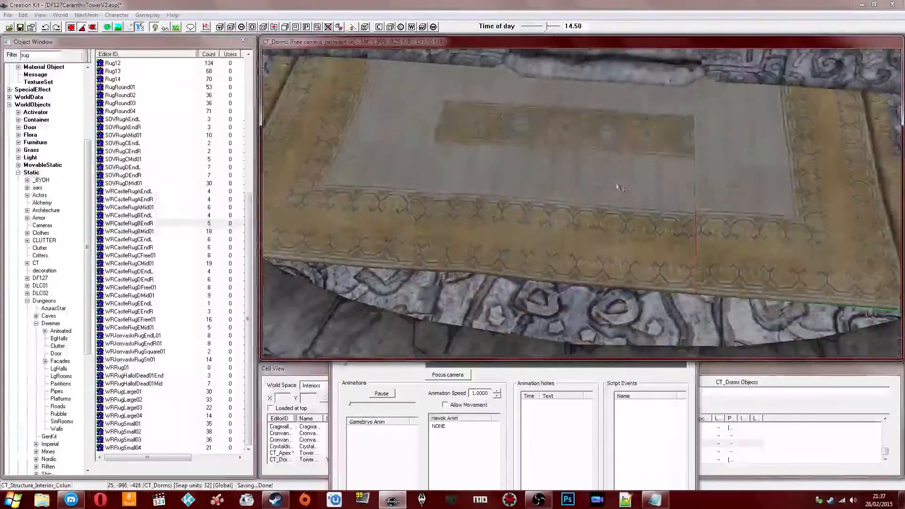
- Temporarily remove the rug pieces in front of the steps from view and bring them all back
scroll(620, 188, down, 1)
right_drag(621, 188, 566, 179)
key(Delete)
click(415, 170)
key(Delete)
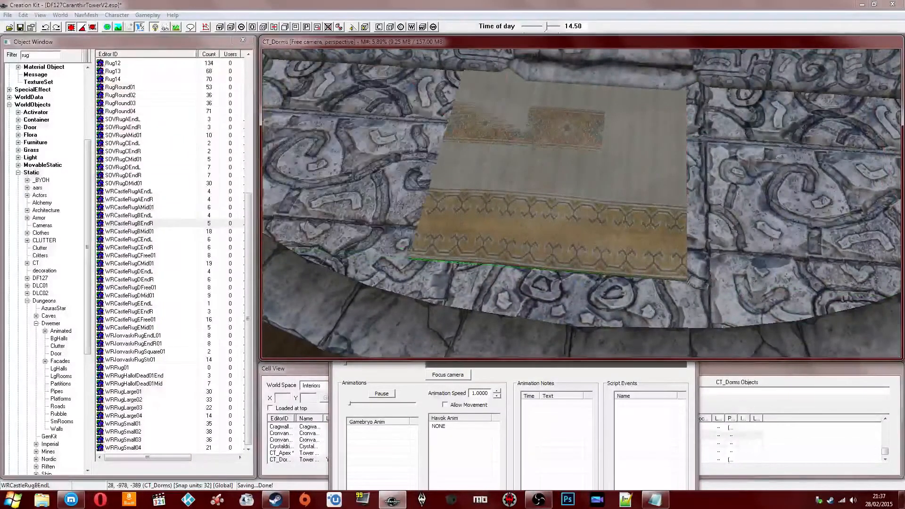
drag(476, 109, 684, 127)
click(558, 193)
key(Delete)
drag(558, 194, 339, 172)
key(alt+1)
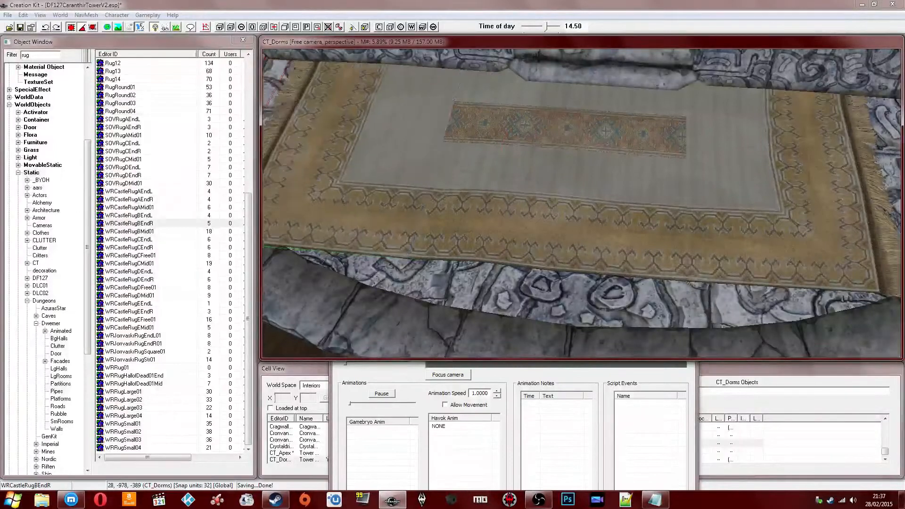
- Inspect the rug's centre strip and preview the castle rug pieces from WRCastleRugBEndR through WRCastleRugCEndR
middle_drag(413, 168, 525, 154)
scroll(526, 157, up, 5)
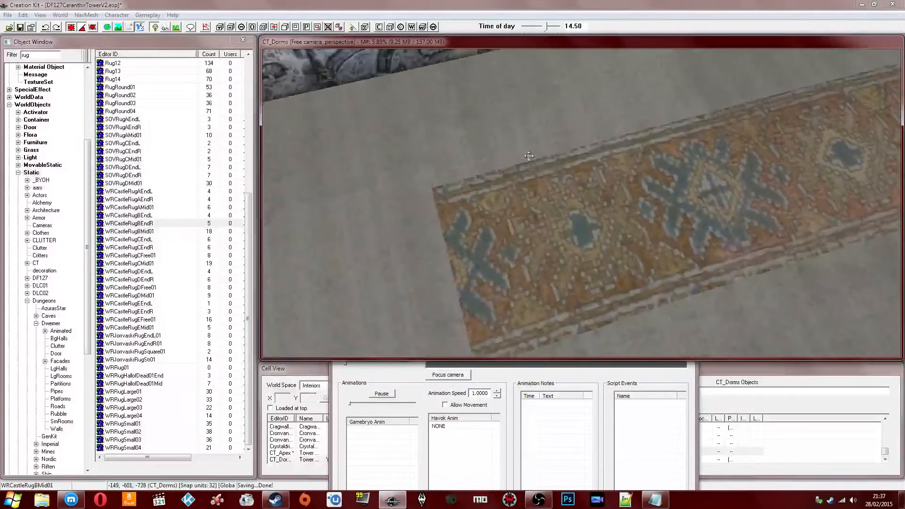
scroll(519, 154, down, 2)
scroll(585, 177, down, 4)
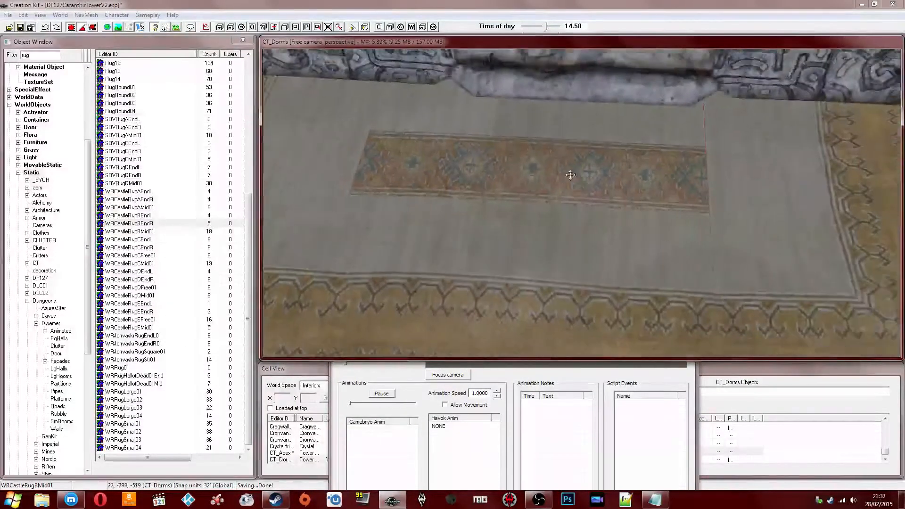
right_click(171, 221)
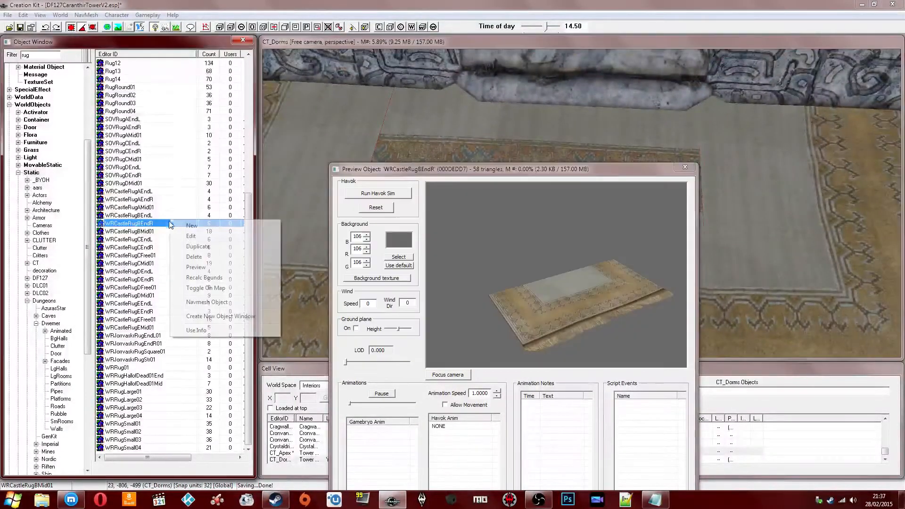
click(220, 269)
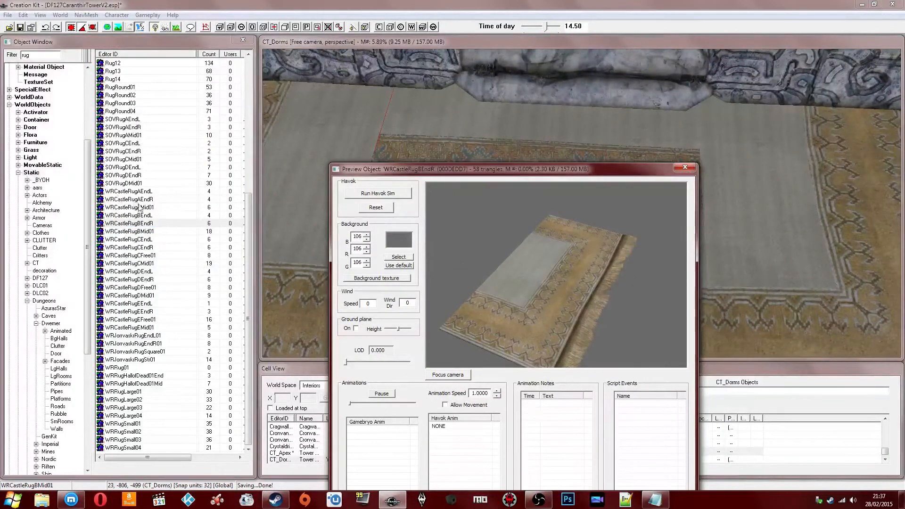
key(Down)
key(Down)
key(Down)
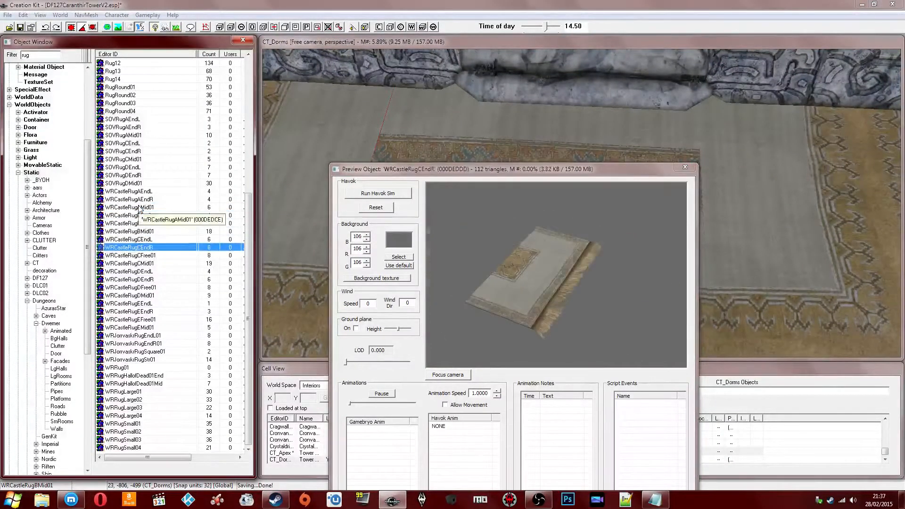
- Compare the previews of WRCastleRugBEndR and its neighbouring rug pieces, finish on WRCastleRugBEndL, and close the preview window
key(Up)
key(Up)
key(Up)
key(Up)
key(Down)
key(Down)
key(Up)
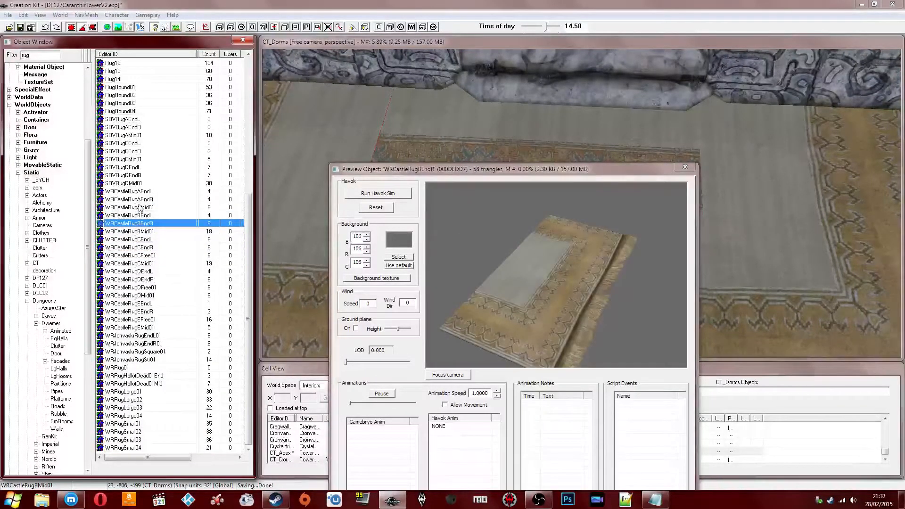
key(Up)
click(572, 230)
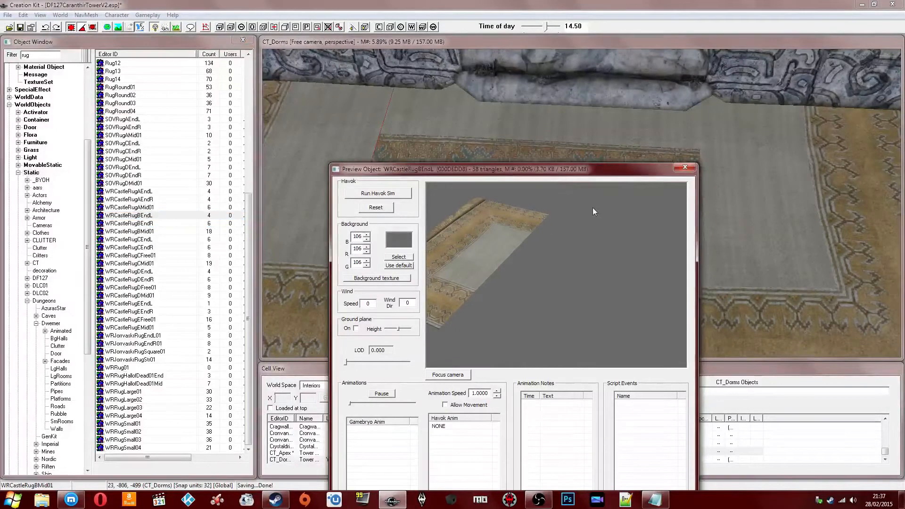
click(685, 167)
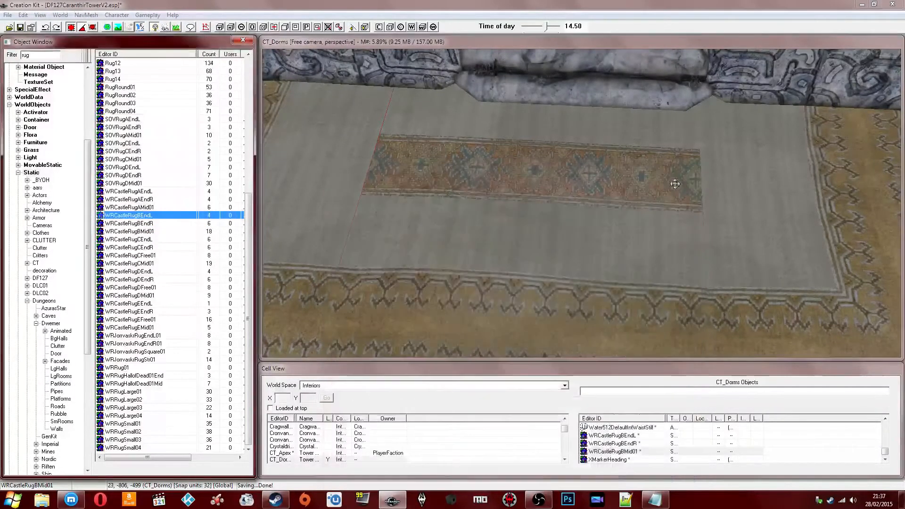
- Examine the assembled rug in front of the bath steps up close and from the side, checking its pieces and joins
shift+middle_drag(572, 192, 524, 180)
scroll(562, 186, down, 3)
click(336, 101)
shift+middle_drag(496, 150, 476, 136)
click(387, 162)
shift+middle_drag(453, 169, 503, 176)
scroll(503, 177, up, 5)
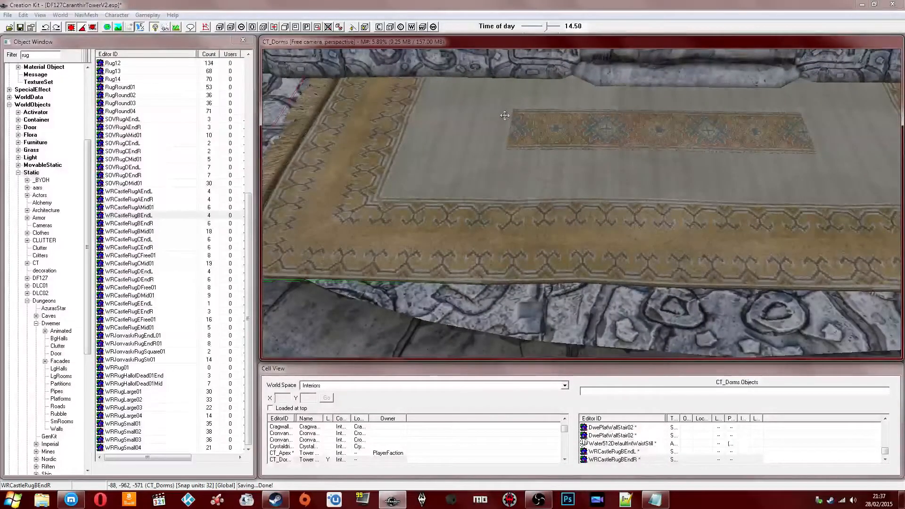
shift+middle_drag(497, 117, 586, 174)
scroll(549, 167, down, 4)
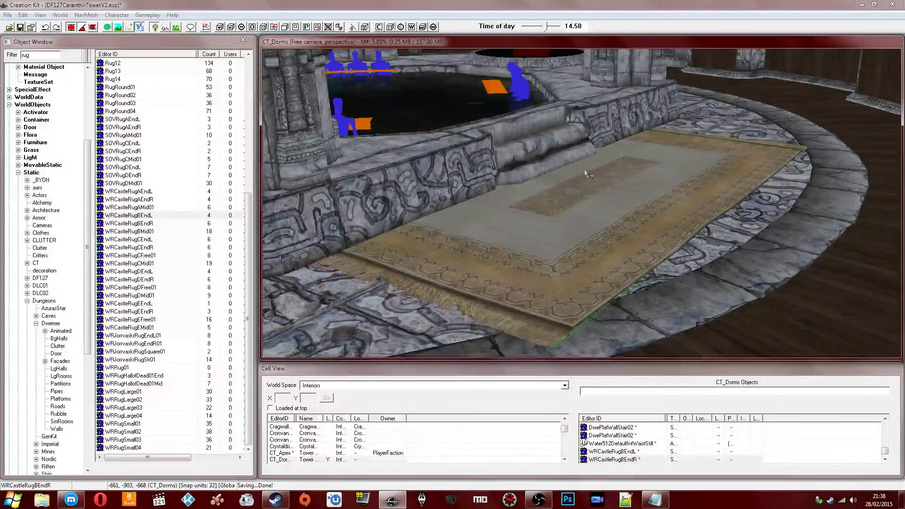
- Save the plugin DF127CaranthirTowerV2
shift+middle_drag(584, 183, 527, 152)
key(ctrl+s)
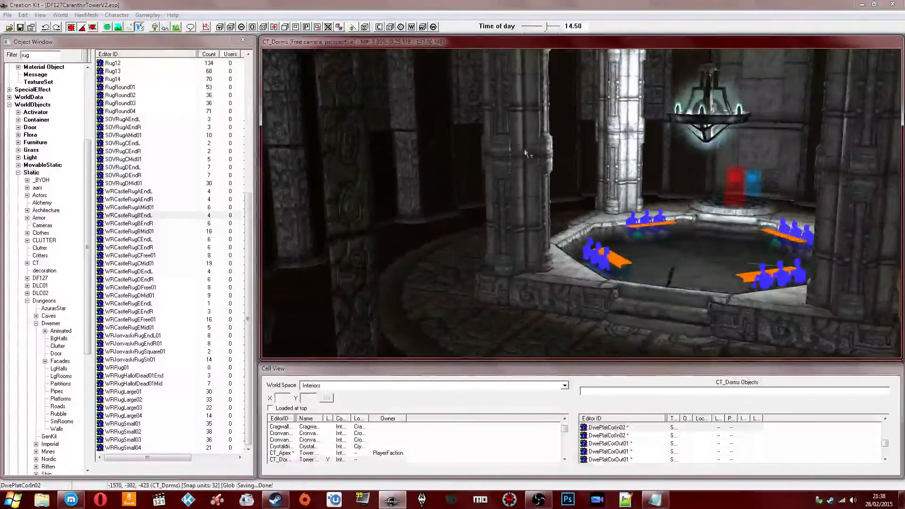
- Look over the bath pool, its seats and surrounding columns, checking the Twitch stream chat in the browser in between
shift+middle_drag(467, 148, 545, 169)
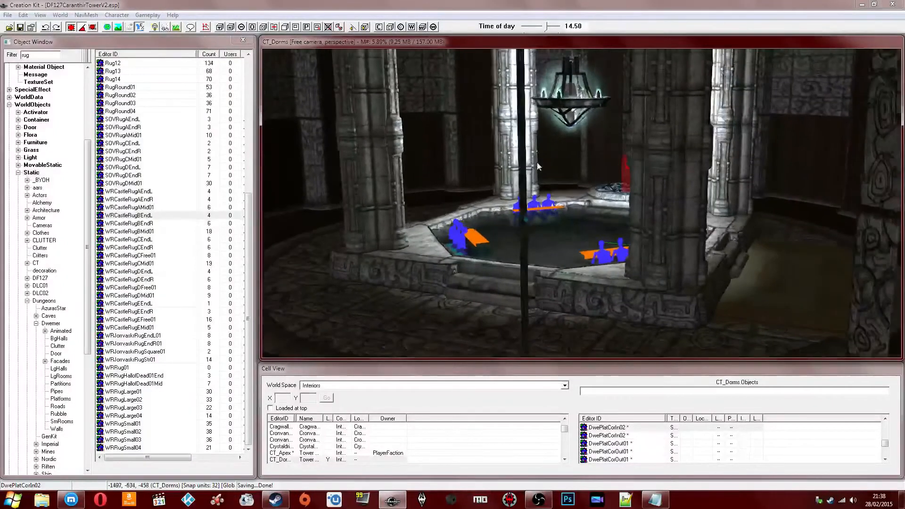
click(71, 500)
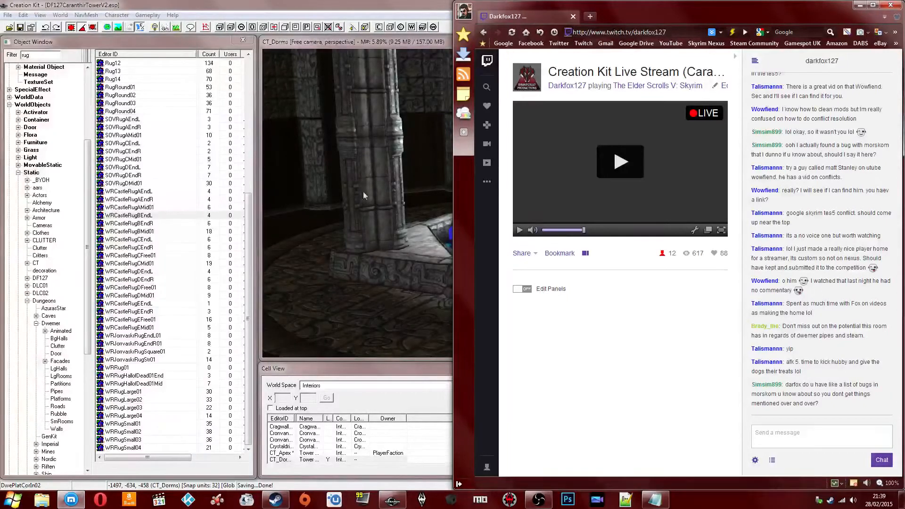
click(408, 184)
shift+middle_drag(484, 241, 528, 247)
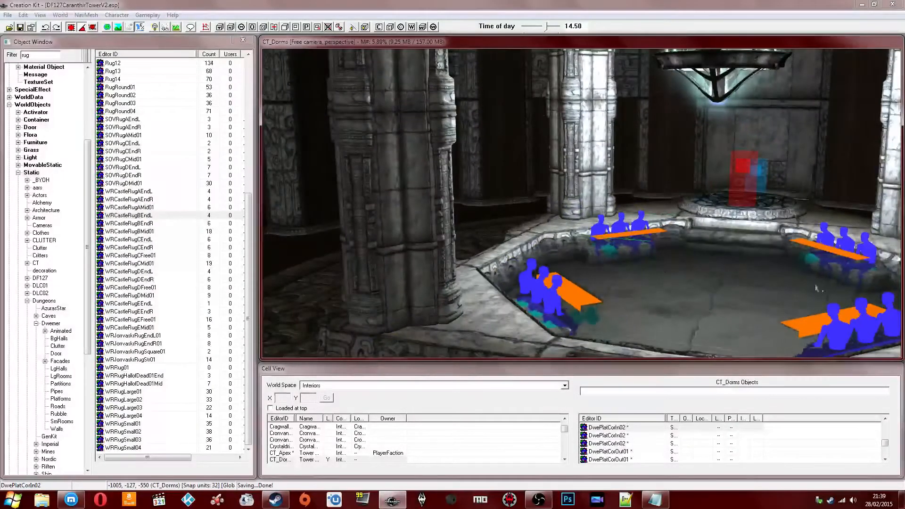
shift+middle_drag(574, 255, 557, 239)
click(655, 234)
shift+middle_drag(654, 234, 514, 239)
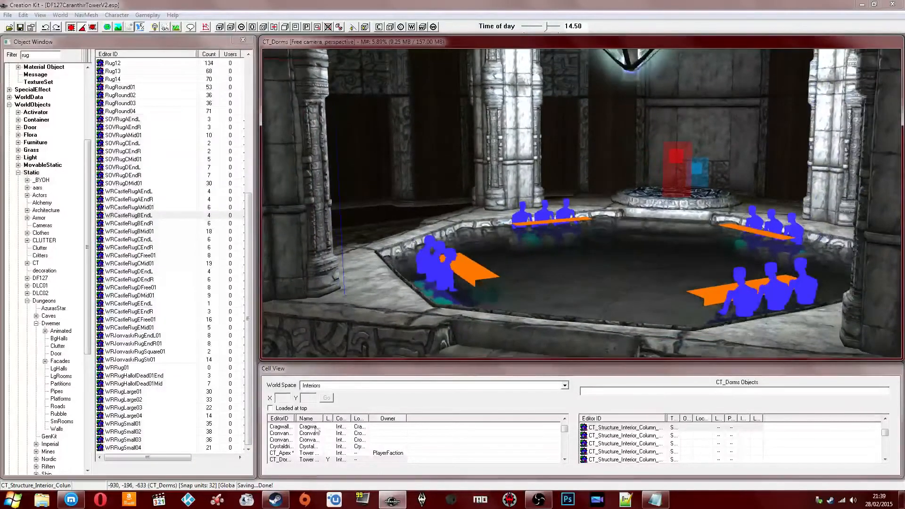
- Switch to the browser, read the latest Twitch chat messages and activate the message field
click(71, 500)
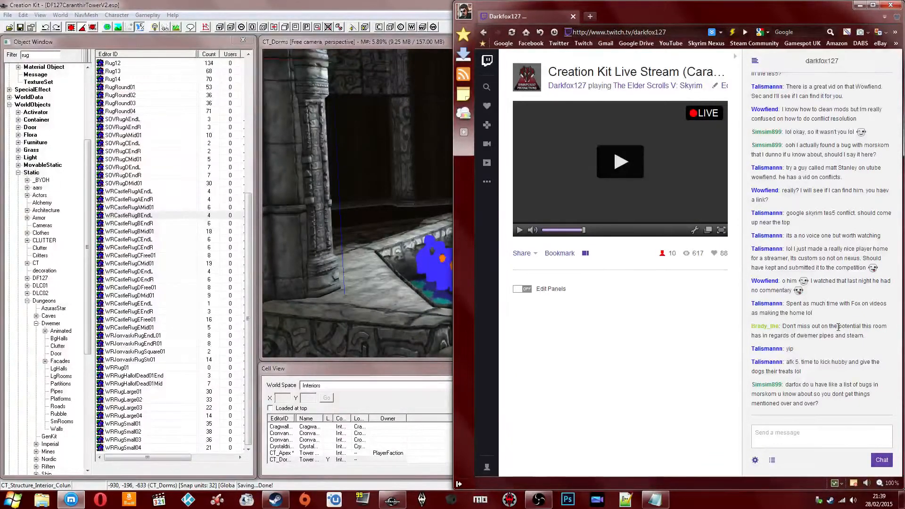
drag(824, 408, 798, 394)
click(826, 403)
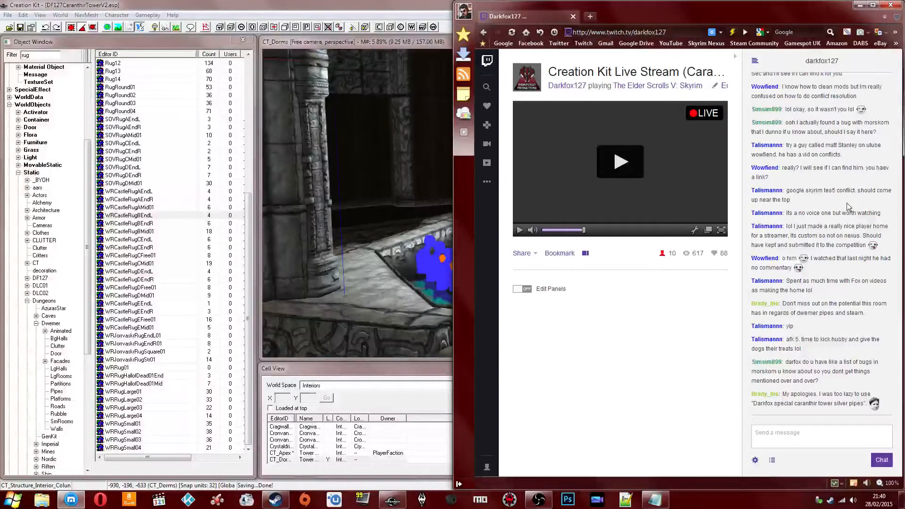
click(809, 439)
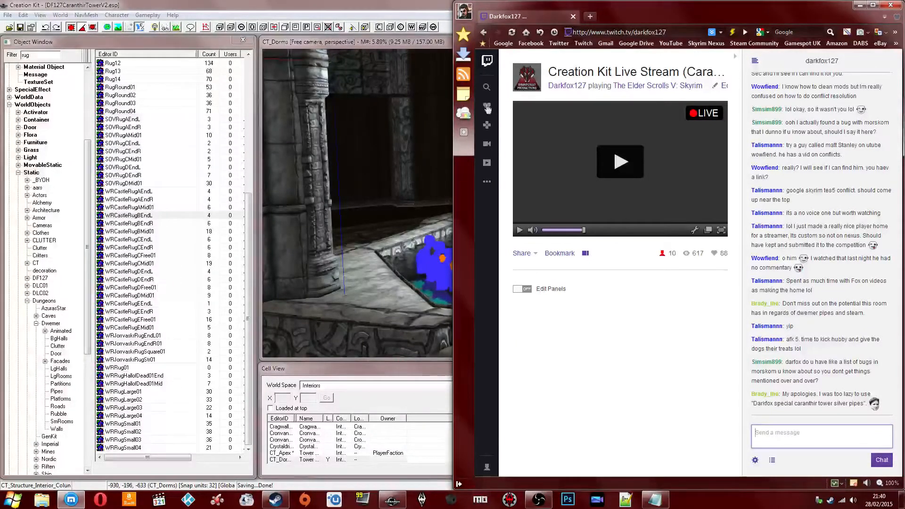
- Open Google in a new browser tab
click(590, 16)
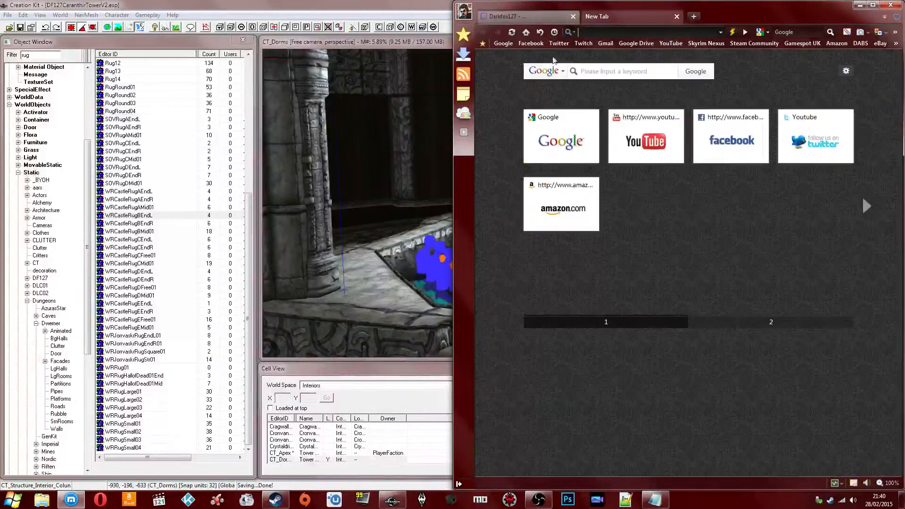
click(505, 46)
text(modding com)
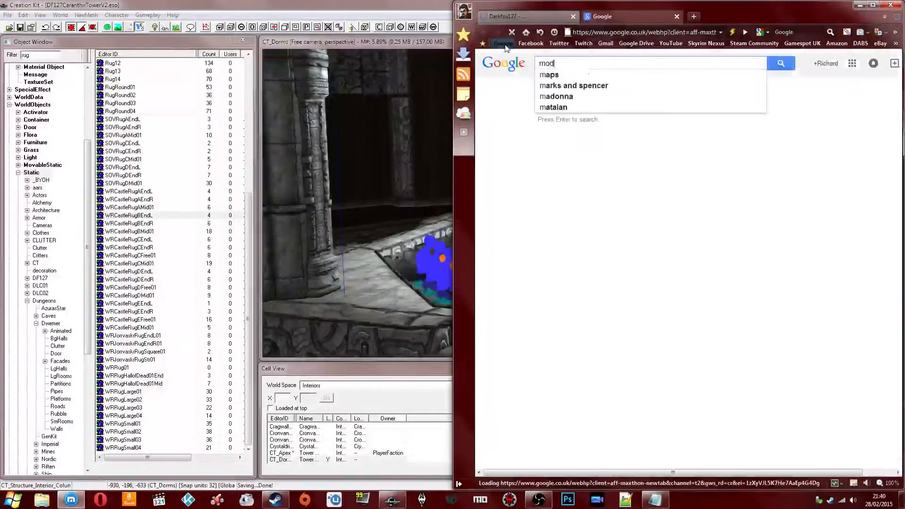
key(BackSpace)
key(BackSpace)
key(BackSpace)
key(BackSpace)
key(BackSpace)
key(BackSpace)
key(BackSpace)
key(BackSpace)
key(BackSpace)
key(BackSpace)
key(BackSpace)
- Search Google for "skyrim modding competition"
text(skyri)
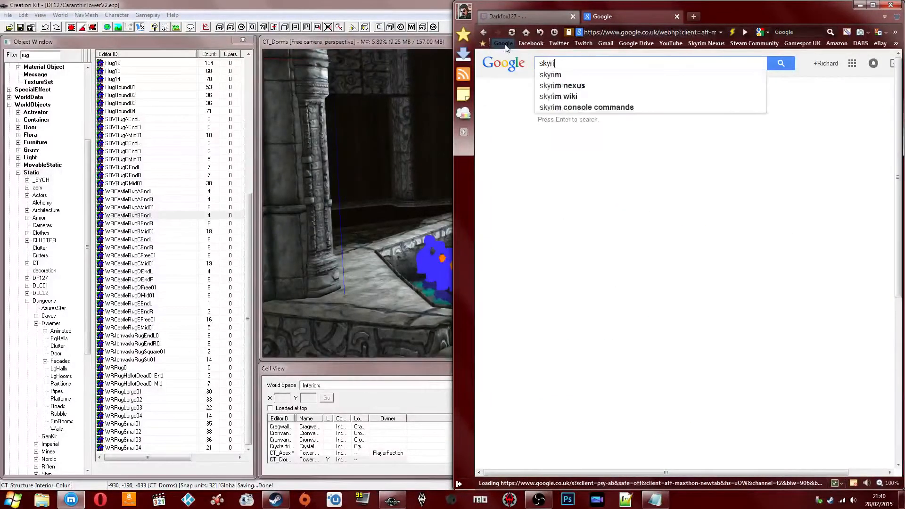
text(m modding competi)
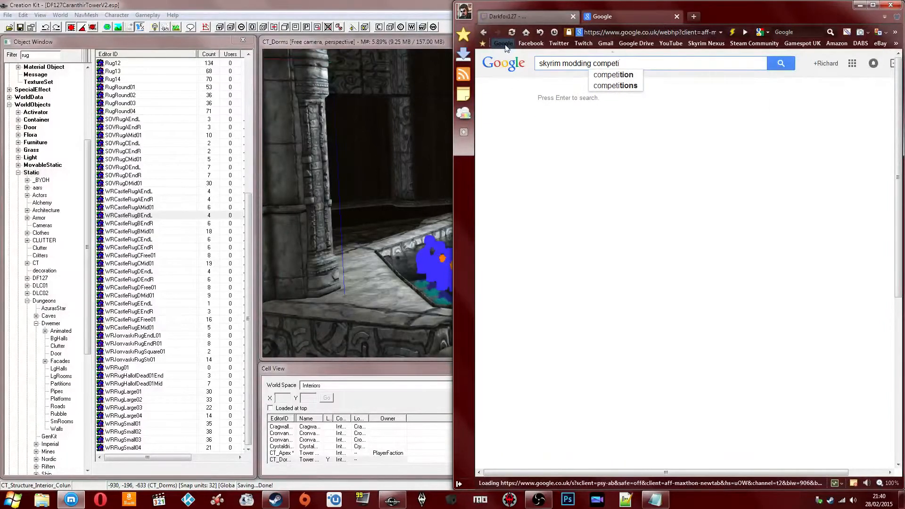
click(629, 75)
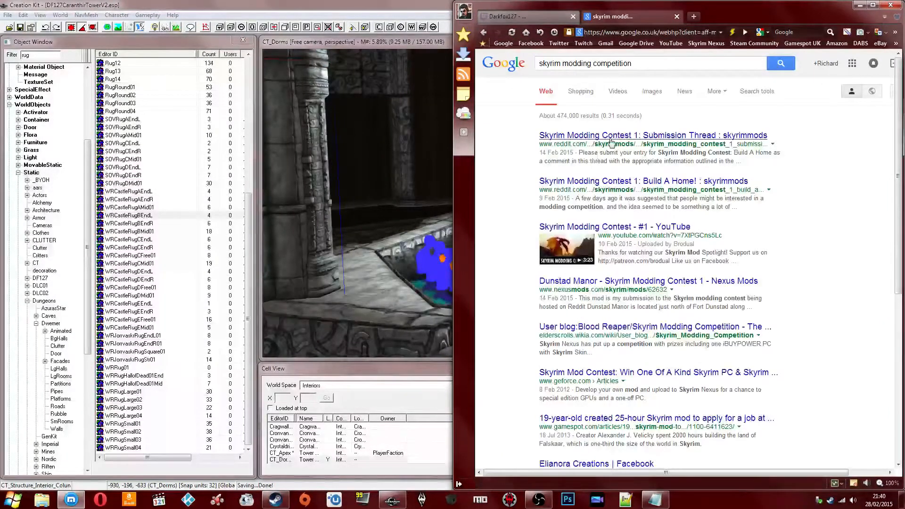
- Open the YouTube result "Skyrim Modding Contest - #1", clear the wrongly pasted text from the address field and pause playback
click(600, 228)
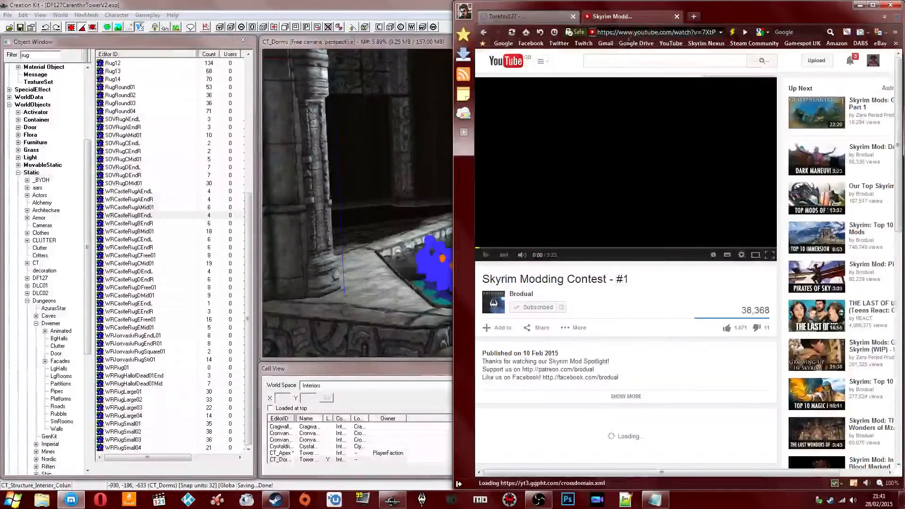
right_click(636, 33)
click(658, 85)
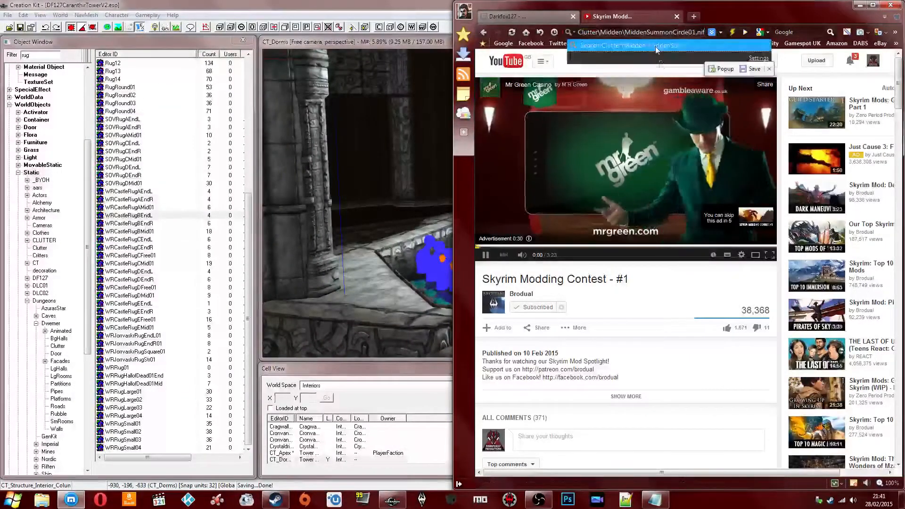
key(ctrl+a)
key(BackSpace)
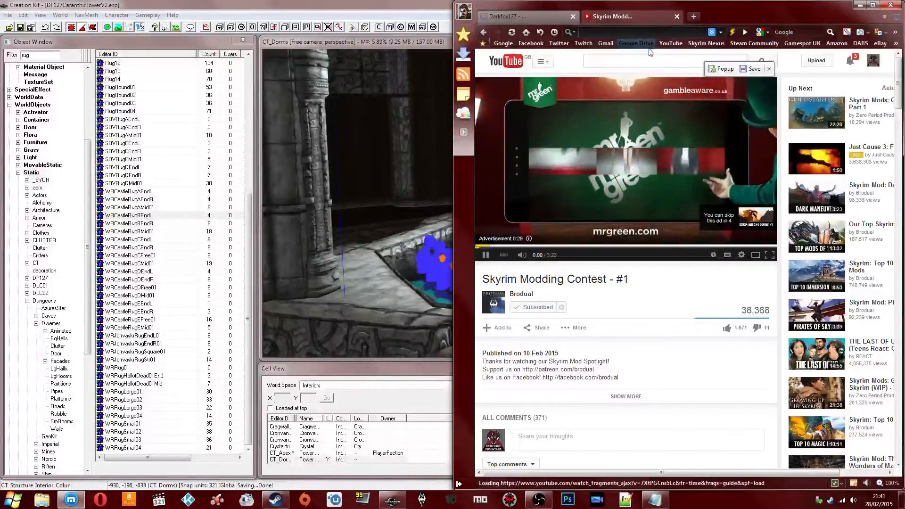
click(486, 255)
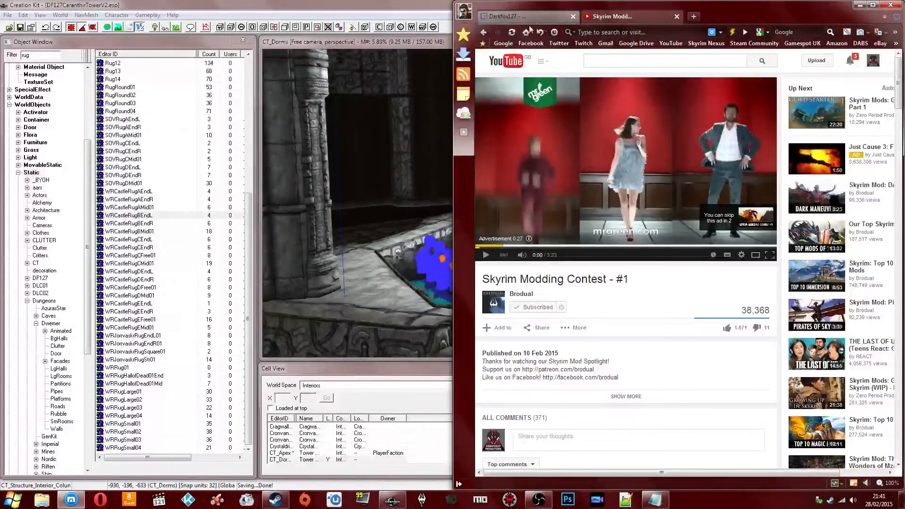
- Reload the video page to restore its web address and copy that address
right_click(577, 63)
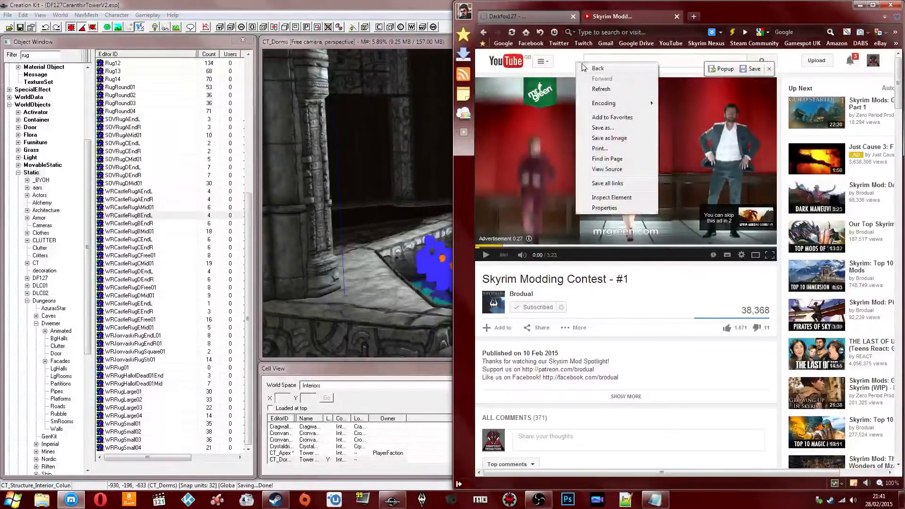
click(600, 89)
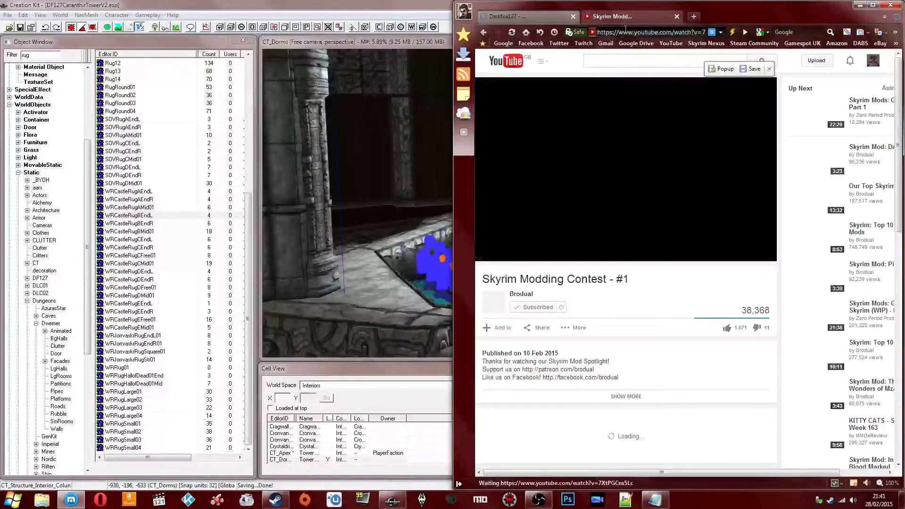
right_click(627, 33)
click(650, 72)
- Close the video tab and send the copied YouTube link as a message in the Twitch chat
click(677, 17)
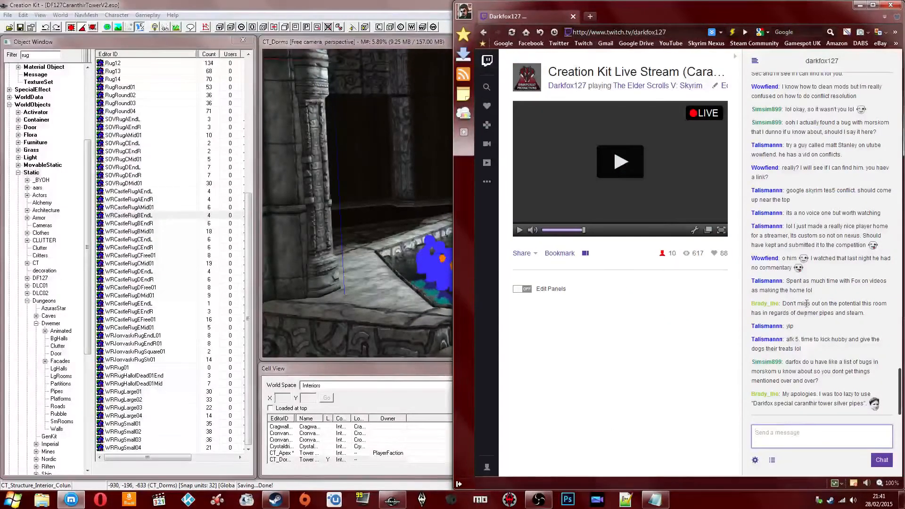
key(ctrl+v)
key(Return)
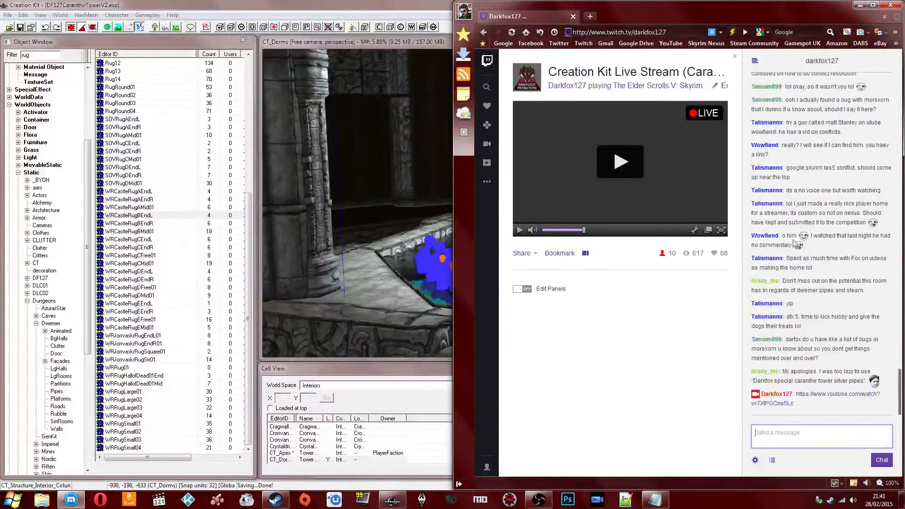
click(638, 285)
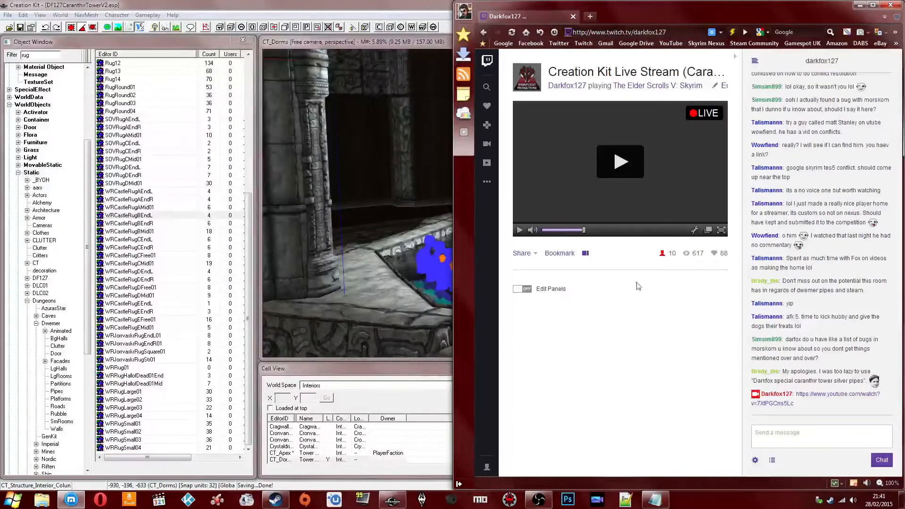
- Check the March 2015 page of the system calendar and close it
click(876, 500)
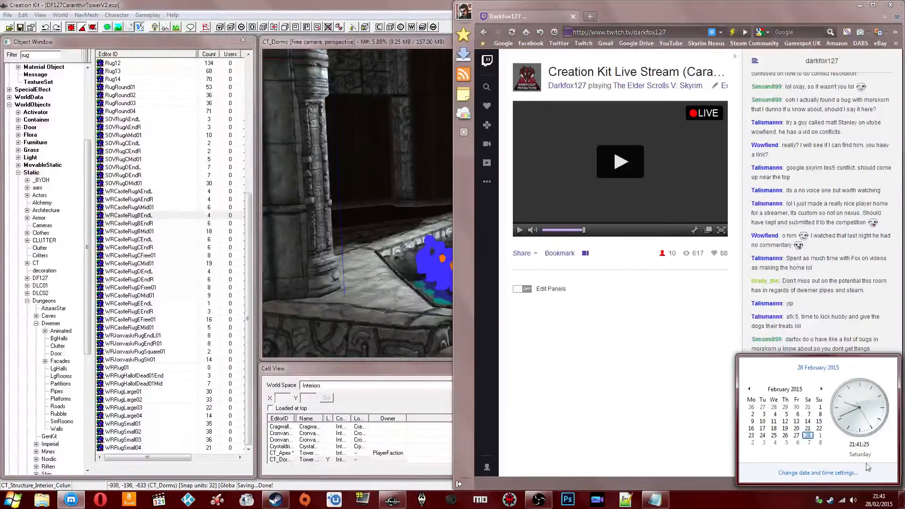
click(821, 388)
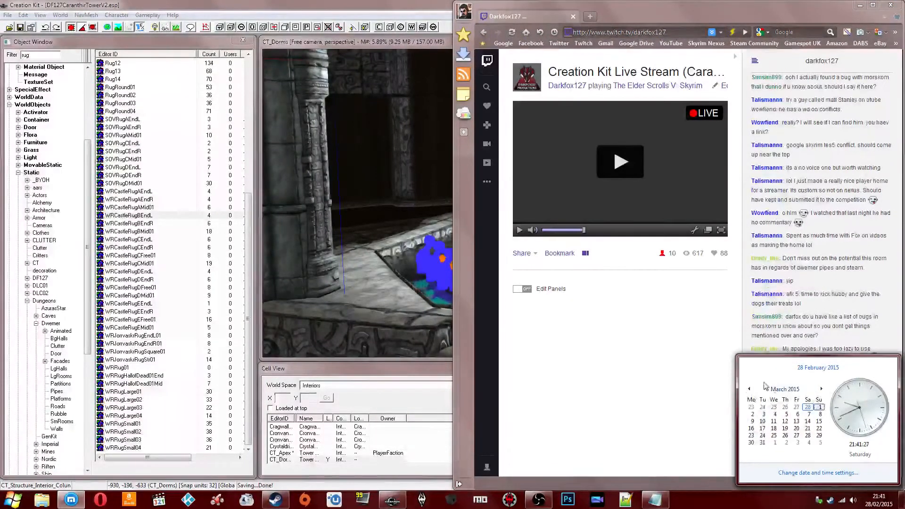
click(679, 377)
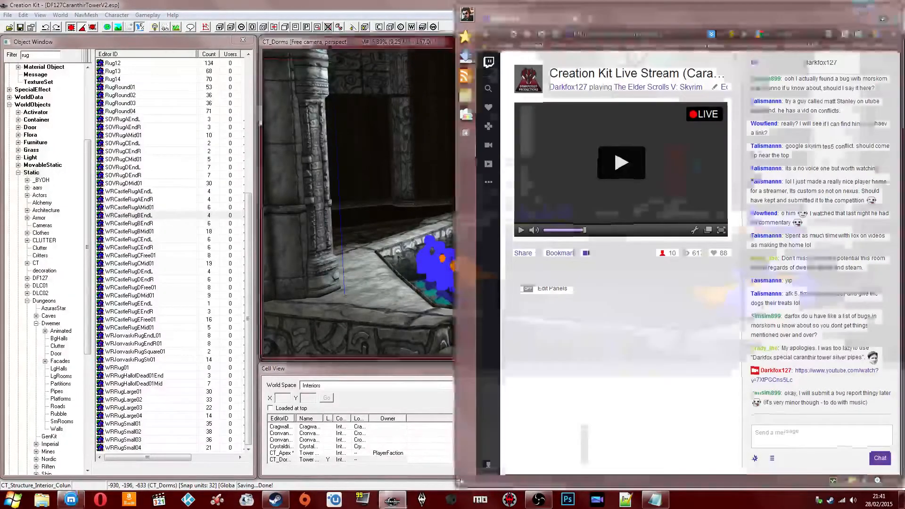
- Switch back to the Creation Kit and examine the columns, benches and stone surround of the bath pool
click(861, 5)
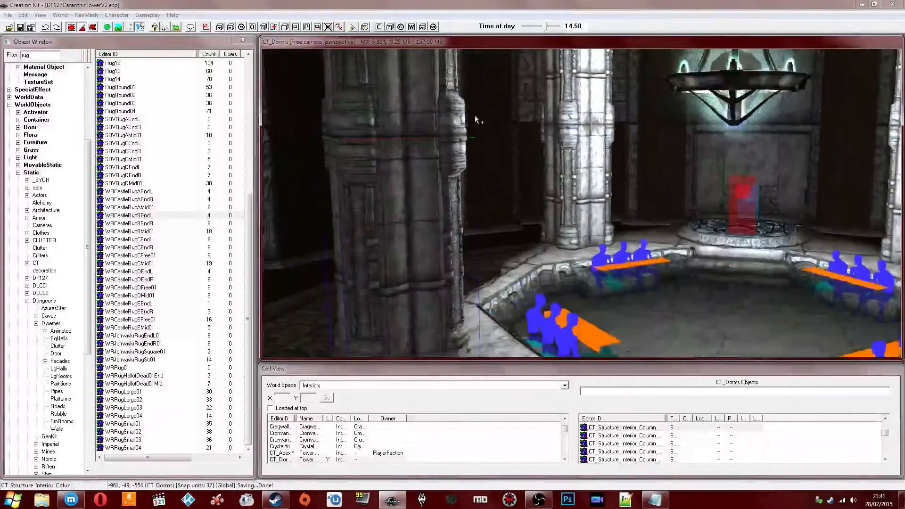
click(577, 151)
shift+middle_drag(578, 151, 573, 188)
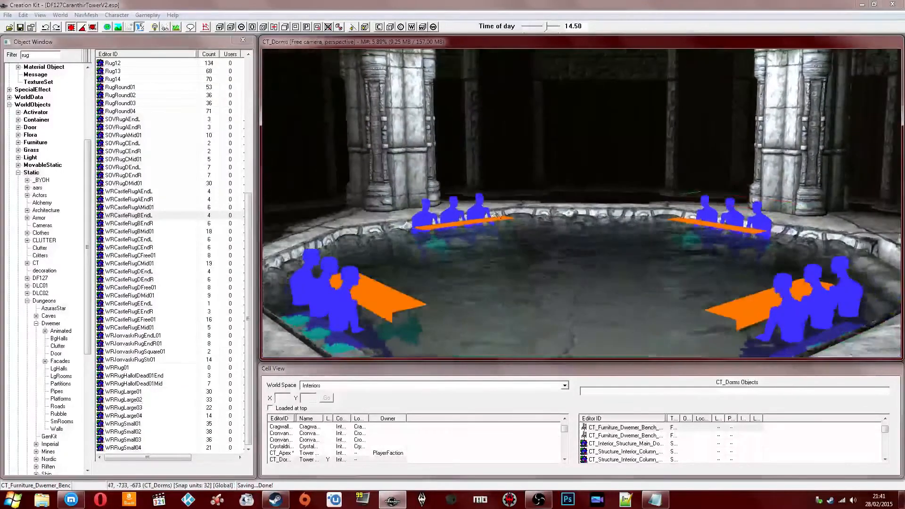
mouse_move(452, 204)
shift+middle_down()
mouse_move(570, 207)
mouse_move(576, 199)
mouse_move(588, 218)
mouse_move(480, 196)
mouse_move(494, 194)
mouse_move(553, 237)
shift+middle_up()
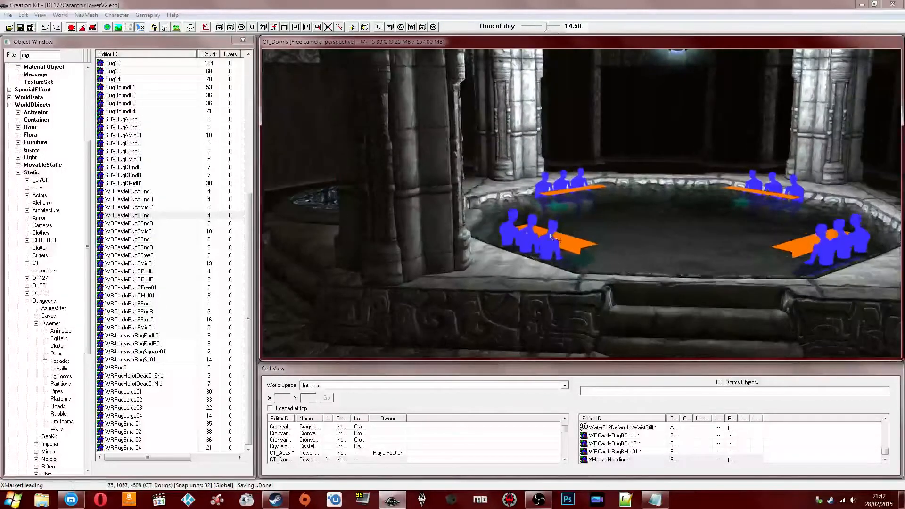
- Look through the rug objects in the filtered object list for rolled and flat variants suited to the bath area
click(191, 135)
click(157, 95)
scroll(159, 97, up, 9)
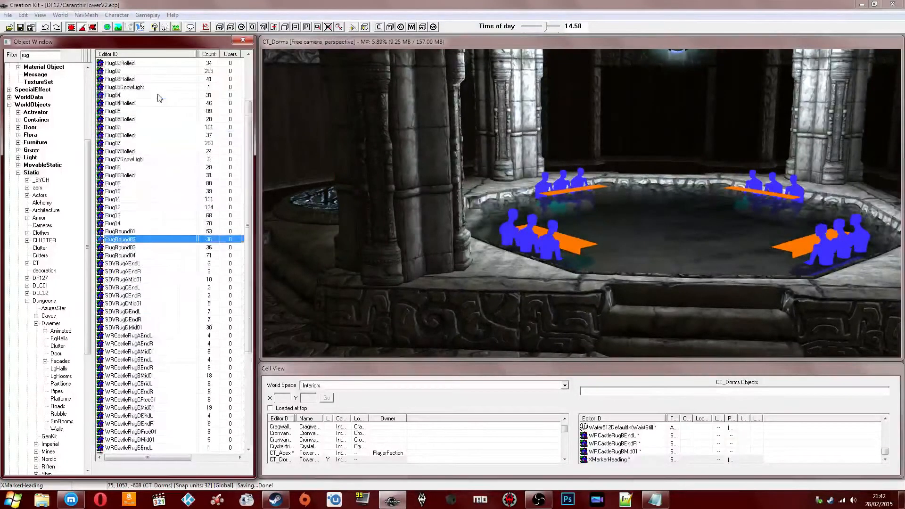
click(157, 113)
click(145, 136)
key(Up)
key(Up)
key(Up)
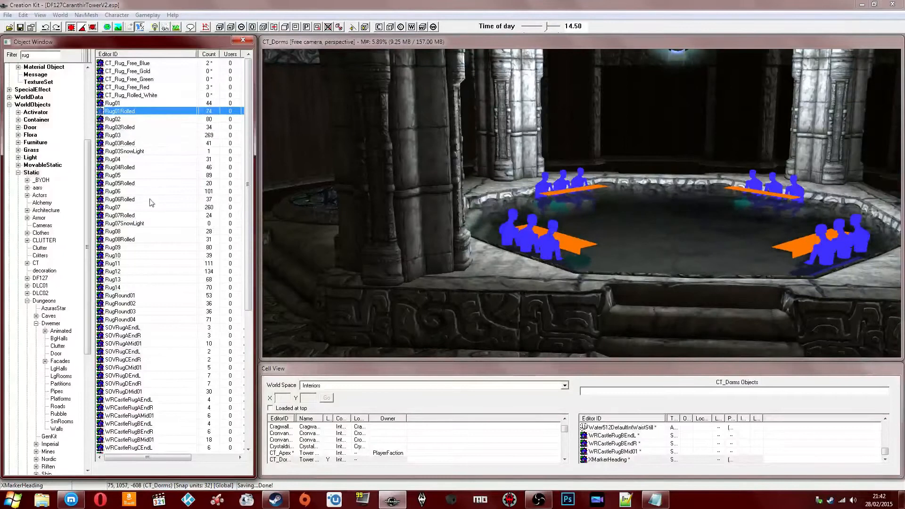
scroll(472, 203, down, 1)
scroll(443, 198, down, 1)
scroll(500, 165, up, 2)
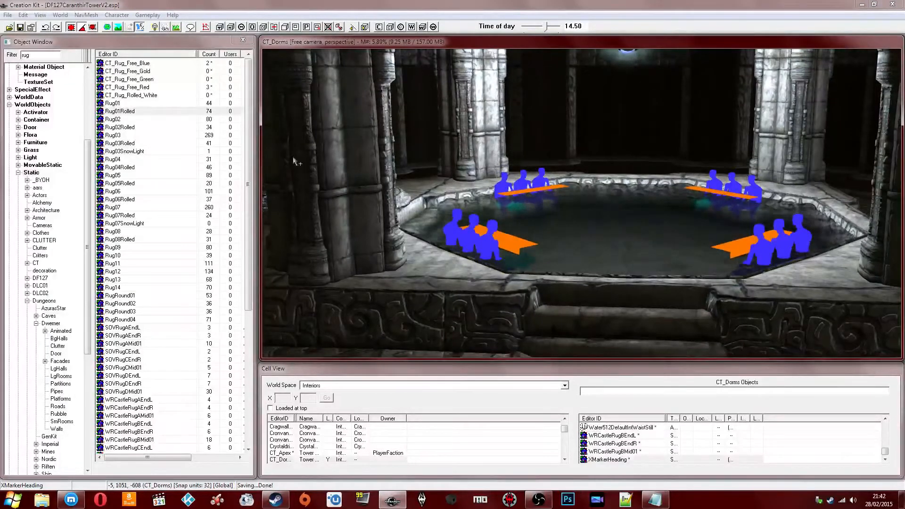
click(142, 167)
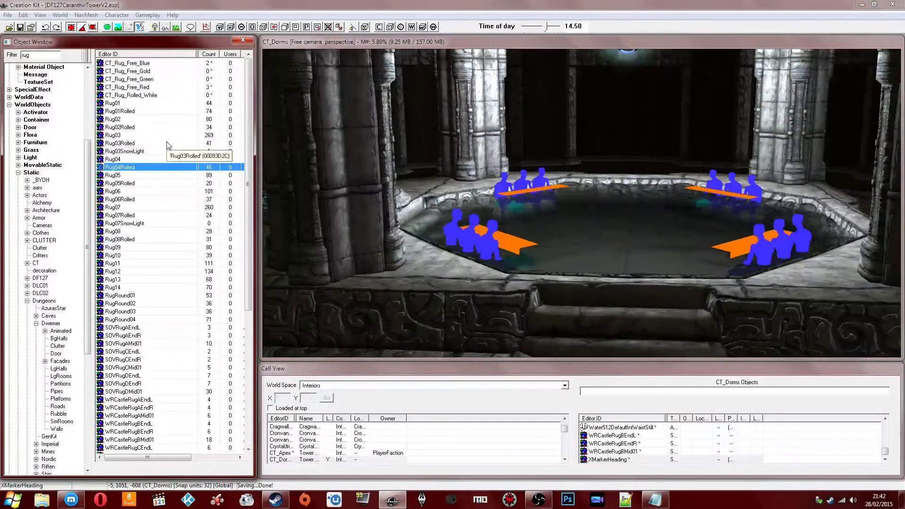
- Examine the bath pool's steps, columns and surrounding floor from several sides of the room
mouse_move(476, 140)
middle_down()
mouse_move(484, 163)
mouse_move(483, 151)
middle_up()
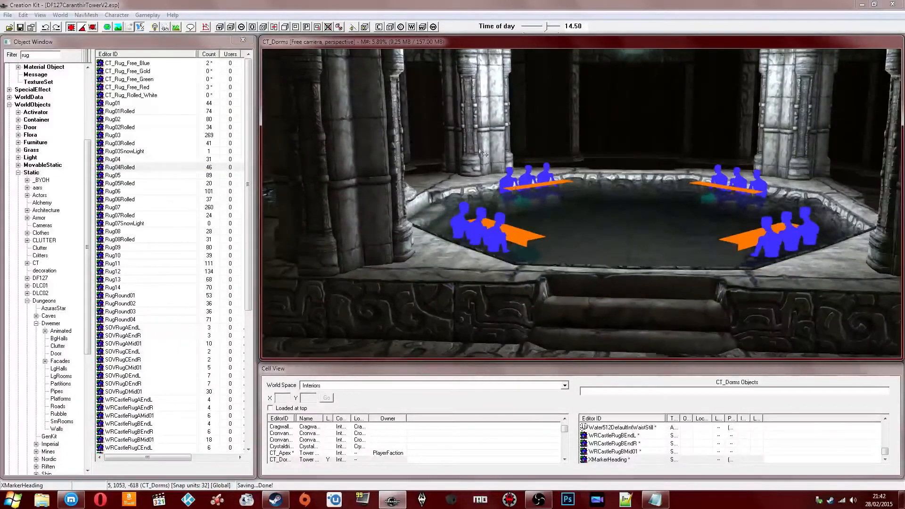
click(533, 276)
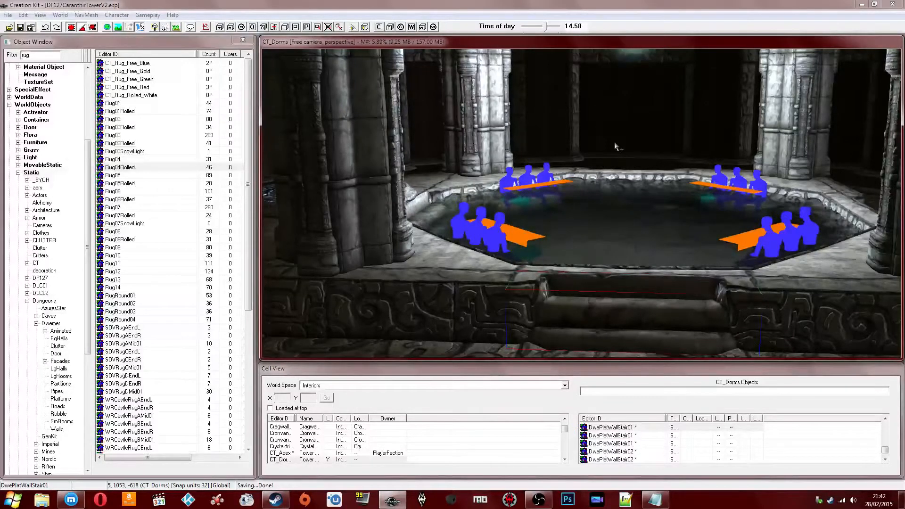
shift+middle_drag(570, 156, 642, 158)
click(431, 189)
shift+middle_drag(432, 188, 489, 188)
scroll(499, 190, up, 1)
mouse_move(586, 219)
shift+middle_down()
mouse_move(555, 202)
mouse_move(581, 212)
mouse_move(572, 206)
mouse_move(581, 189)
mouse_move(563, 178)
mouse_move(554, 195)
mouse_move(568, 201)
mouse_move(525, 208)
mouse_move(538, 204)
shift+middle_up()
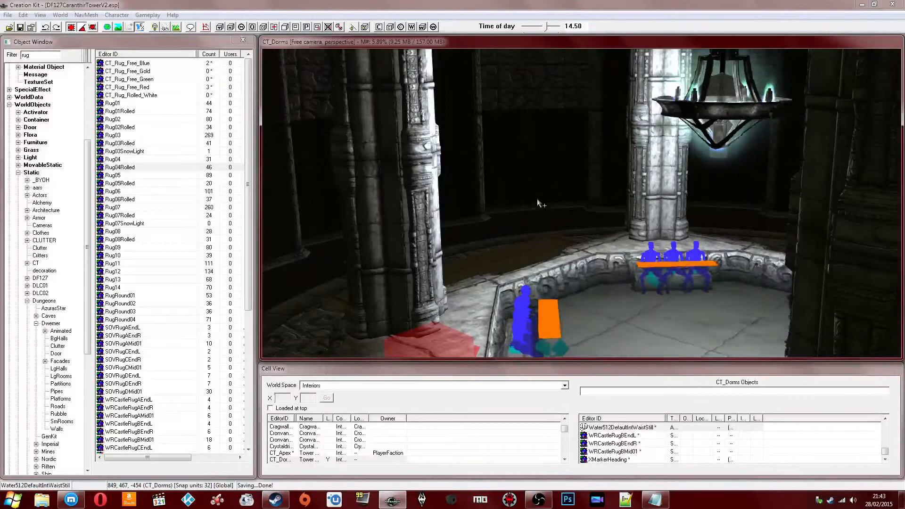
middle_drag(533, 205, 567, 205)
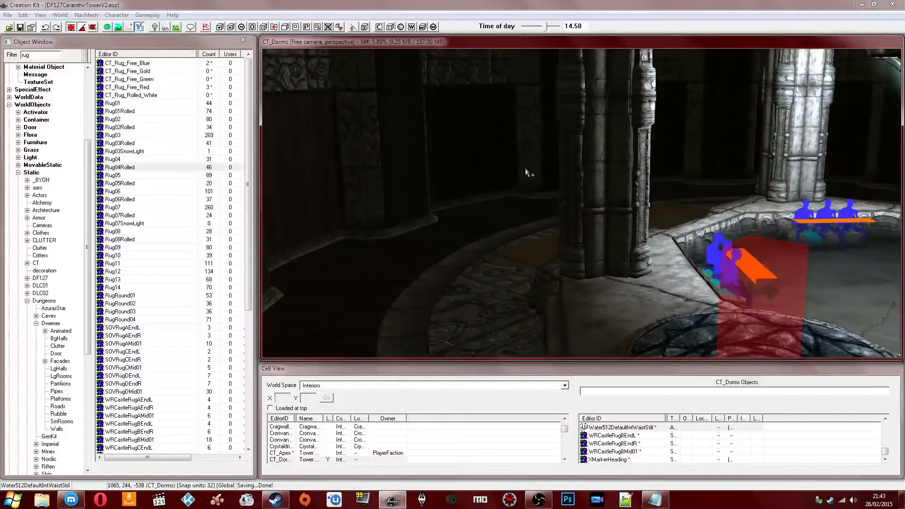
click(581, 211)
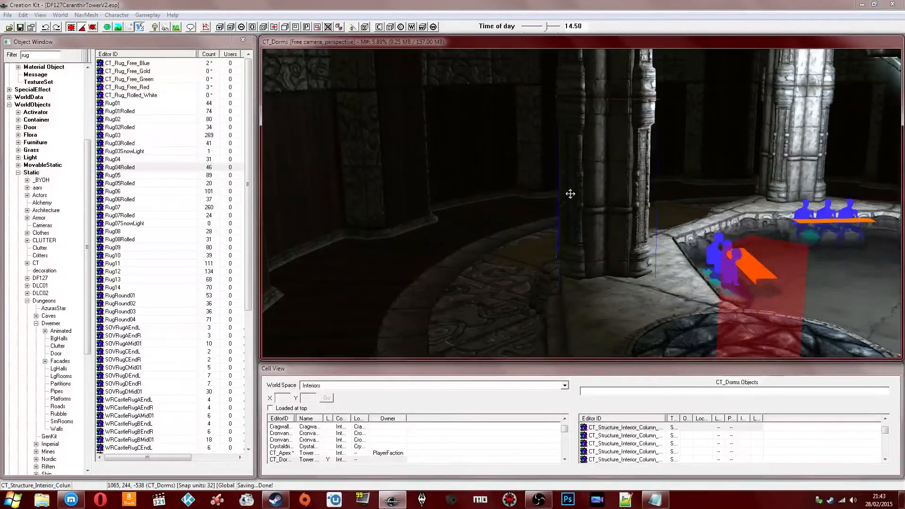
shift+middle_drag(617, 196, 556, 217)
click(578, 210)
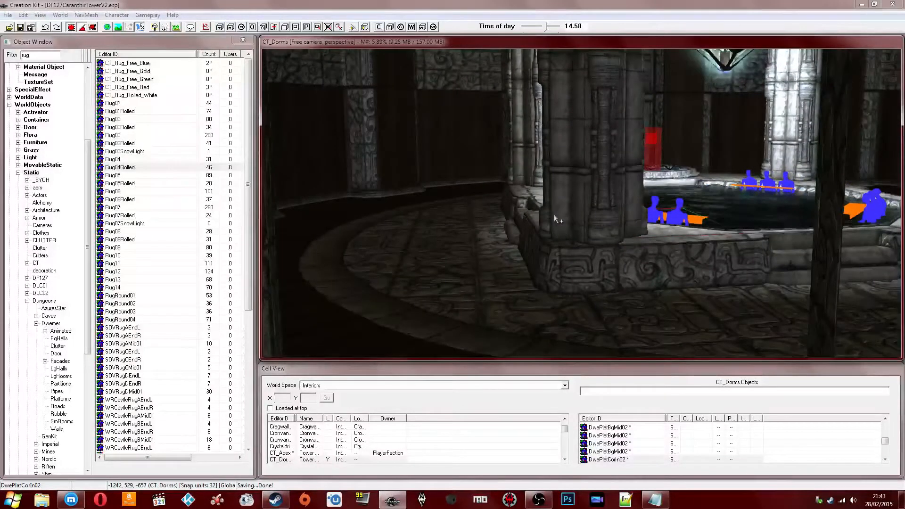
shift+middle_drag(557, 219, 529, 210)
- Switch the render view to bright lighting around the patterned floor beside the pool steps
click(500, 285)
key(a)
scroll(539, 228, up, 1)
scroll(538, 228, down, 2)
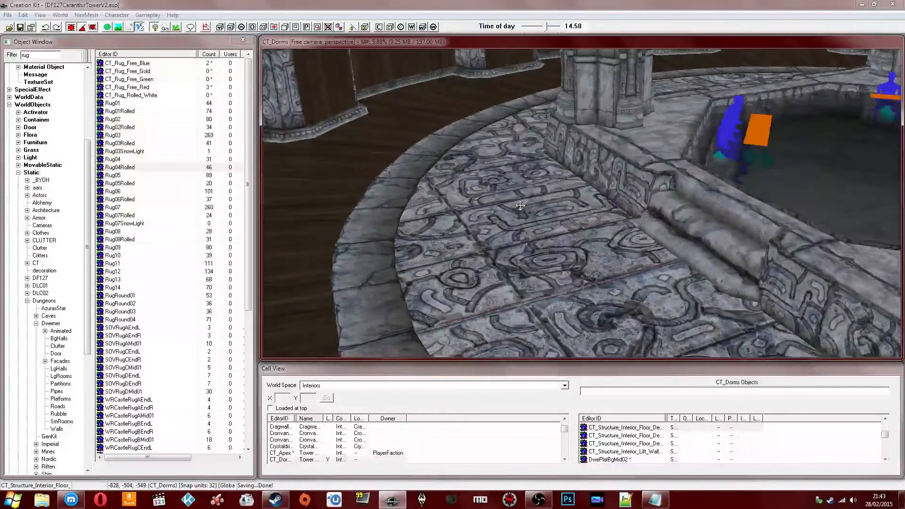
- Select the patterned floor beside the pool steps and open Search & Replace for CT_Structure_Interior_Floor_Design
double_click(521, 206)
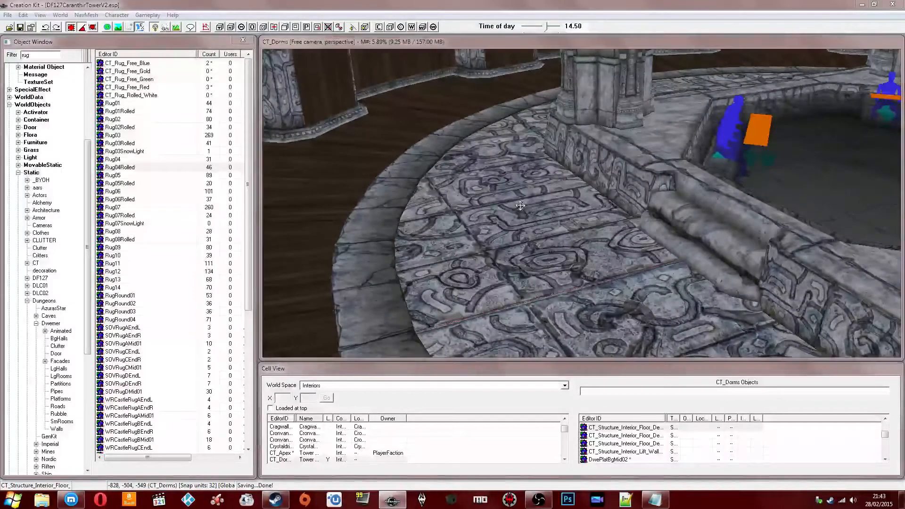
key(ctrl+f)
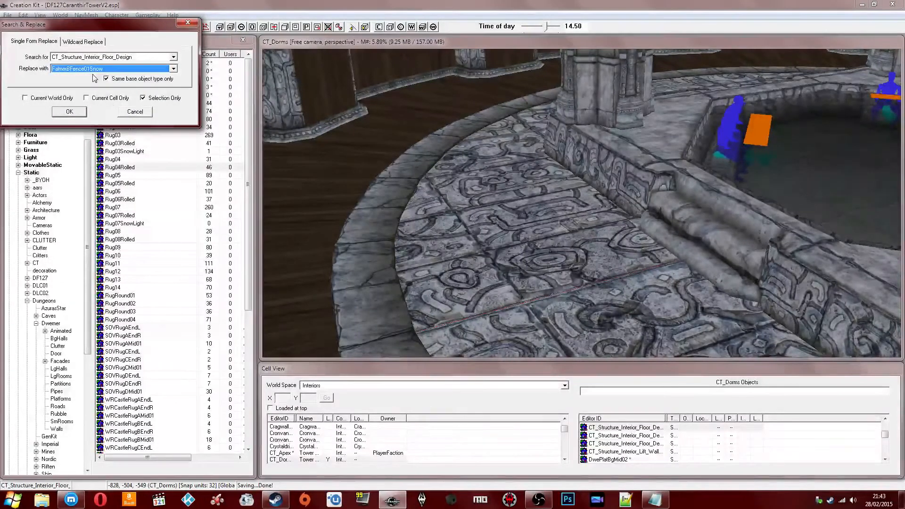
click(92, 69)
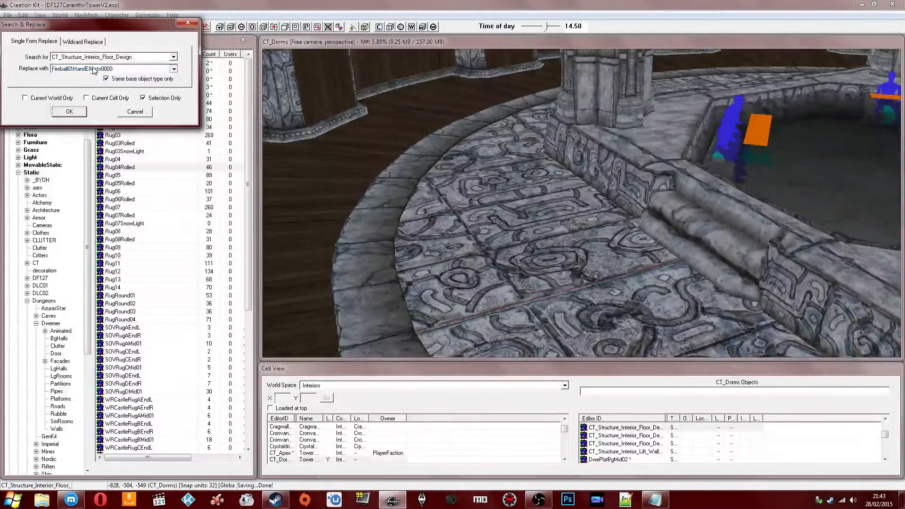
click(92, 69)
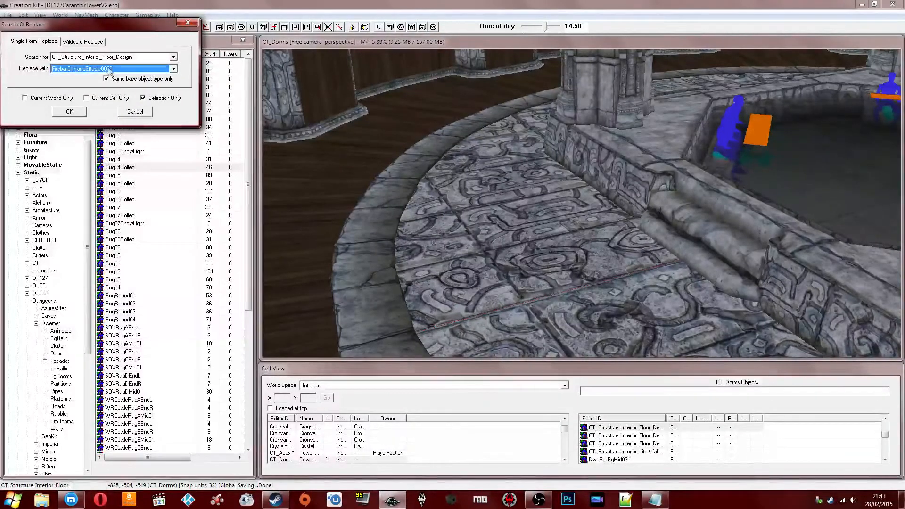
- Hide the water surface in the pool and select the marble floor beneath it to identify its object
click(801, 179)
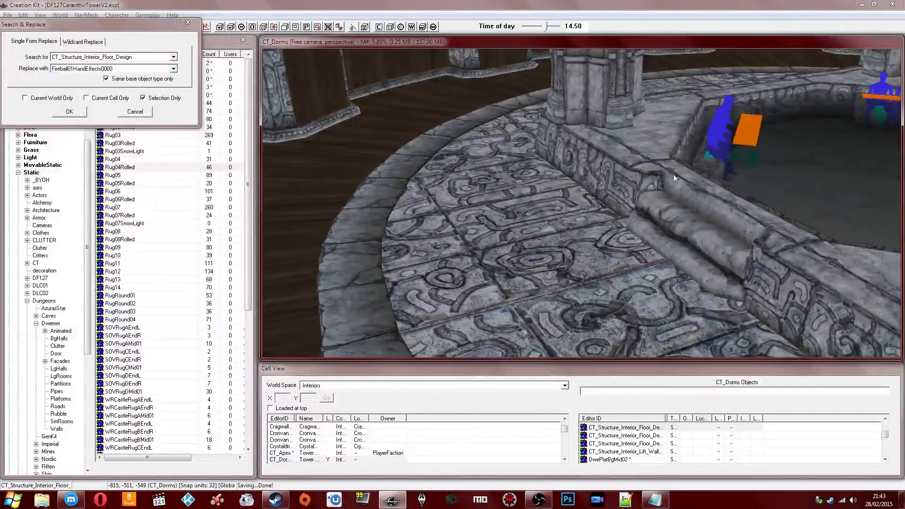
key(1)
click(807, 180)
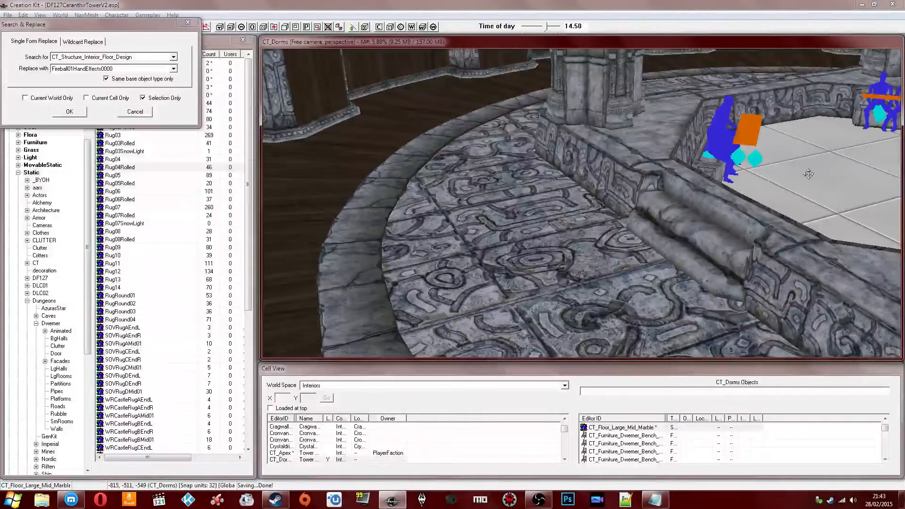
- Try to replace CT_Structure_Interior_Floor_Design with CT_Floor_Large_Mid_Marble for the selection only, and close Search & Replace
click(63, 69)
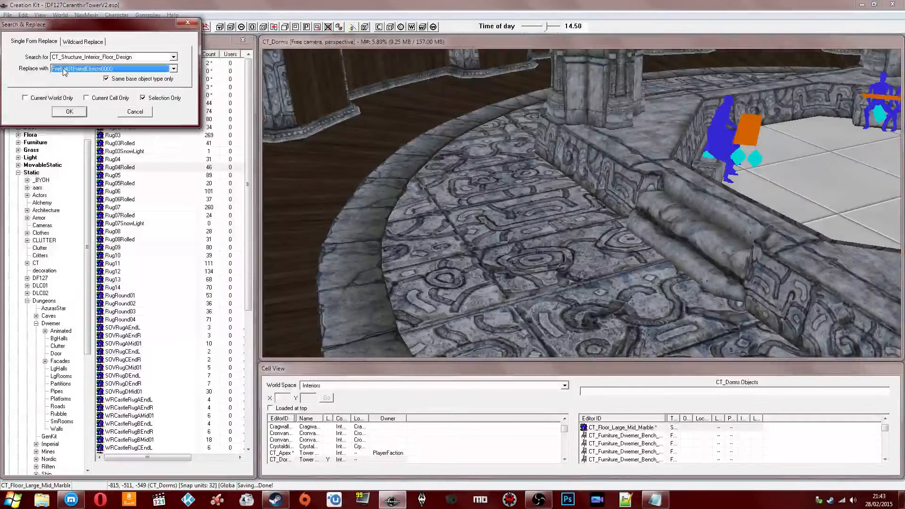
text(ct_f)
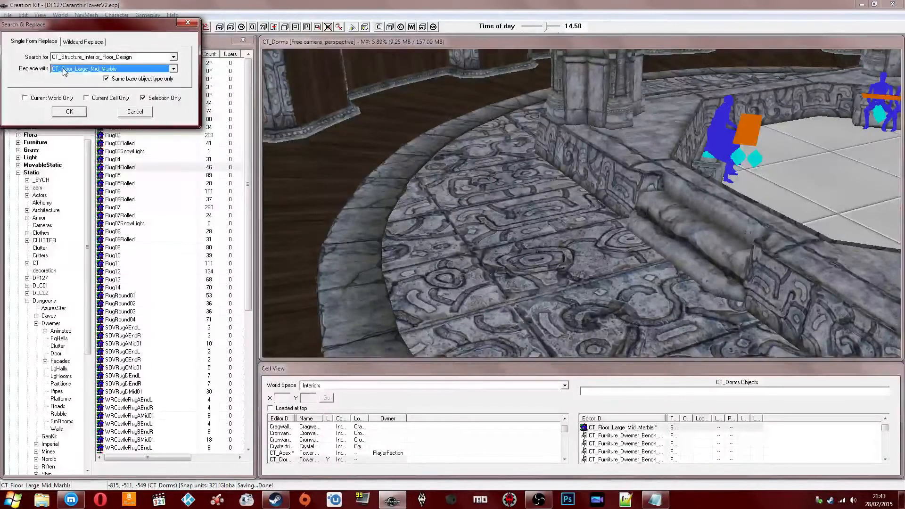
click(73, 113)
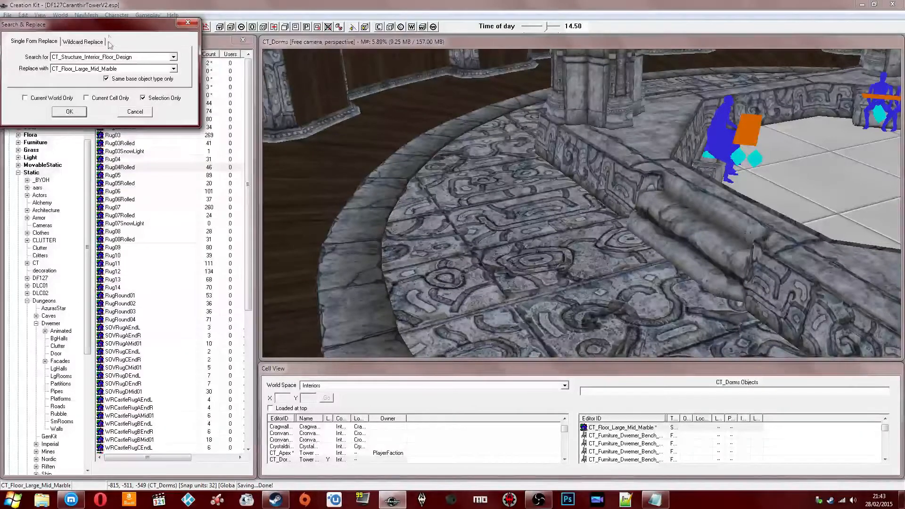
drag(112, 29, 190, 84)
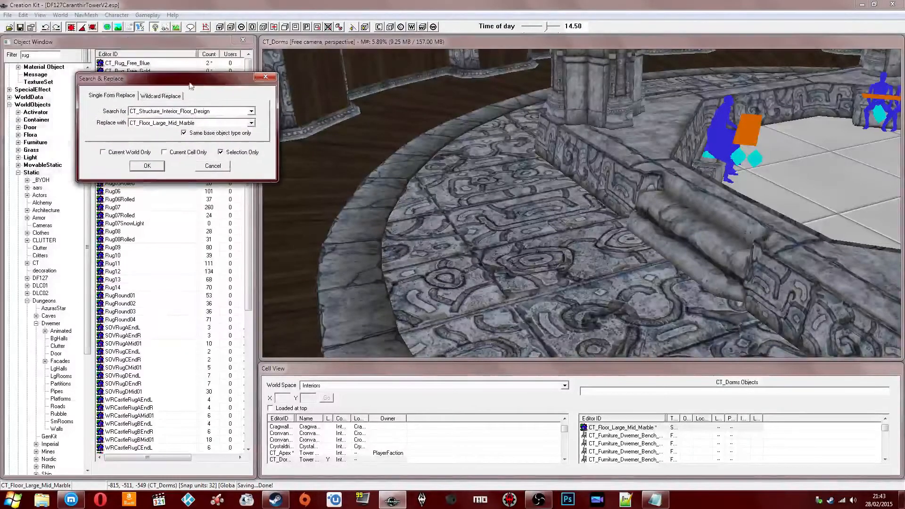
click(212, 169)
- Examine the columns and wall panels around the bath for places that need lighting
middle_drag(459, 176, 556, 155)
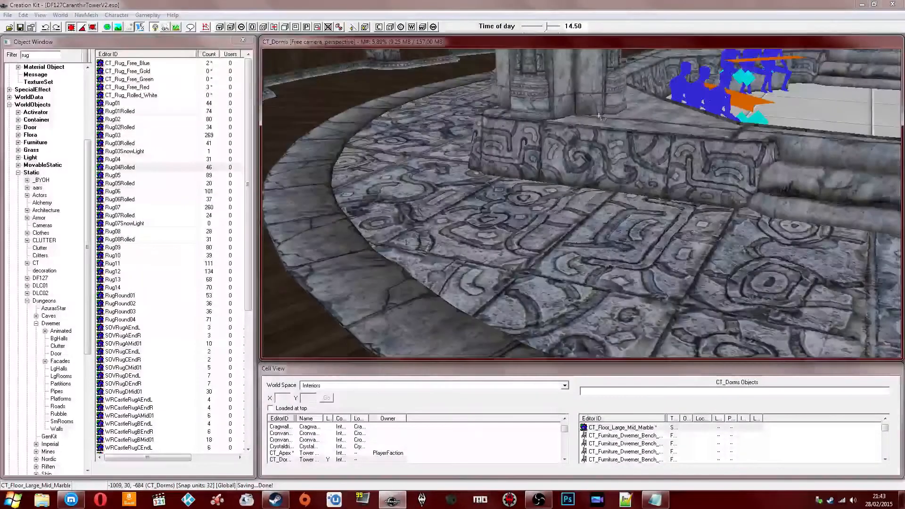
scroll(598, 116, down, 3)
middle_drag(599, 117, 576, 123)
click(601, 118)
scroll(556, 109, up, 4)
scroll(557, 110, down, 4)
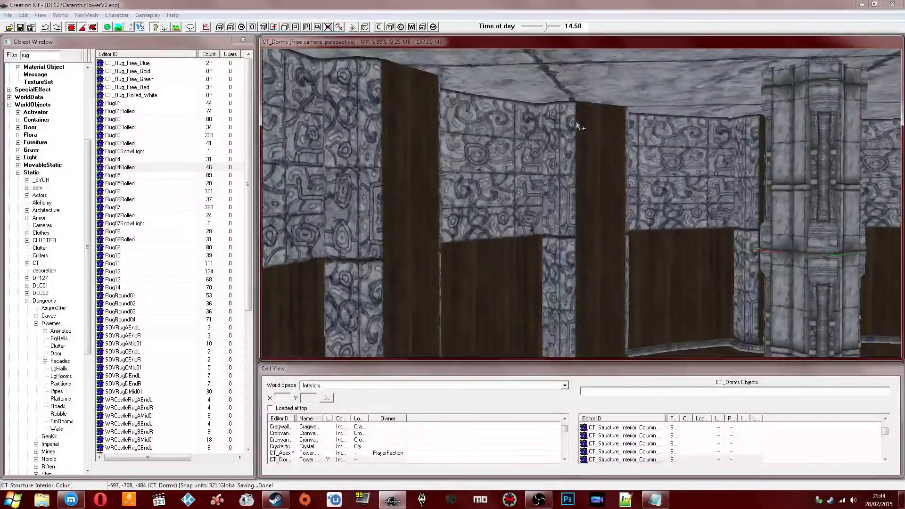
mouse_move(576, 121)
middle_down()
mouse_move(559, 174)
mouse_move(514, 180)
middle_up()
- Filter the object list by "sconce"
drag(35, 55, 3, 56)
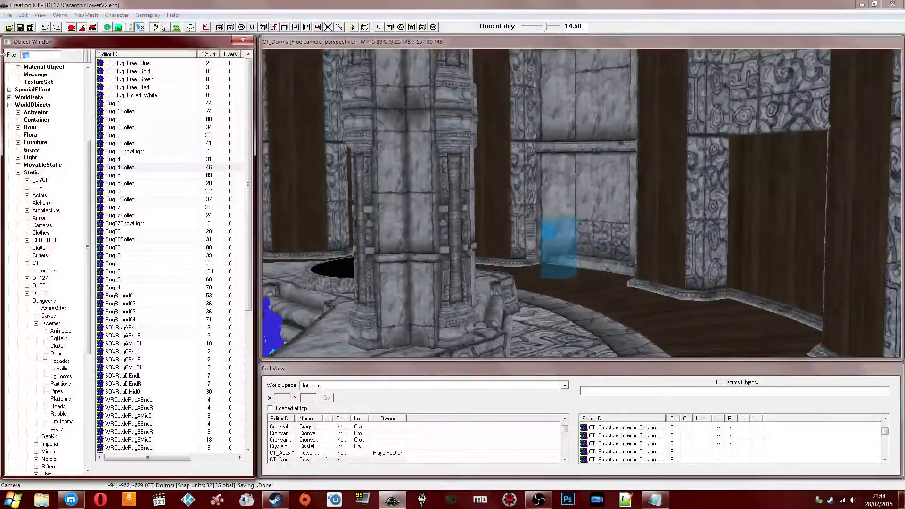
text(sconce)
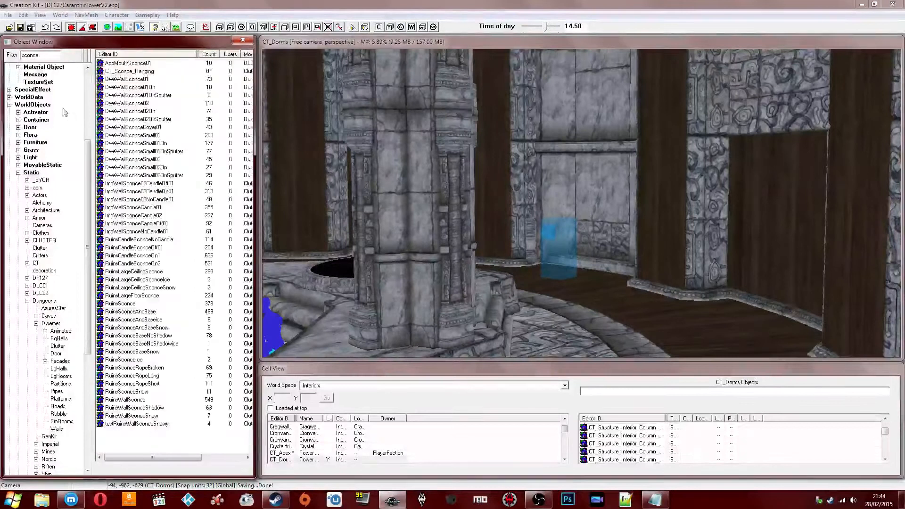
middle_drag(363, 106, 439, 152)
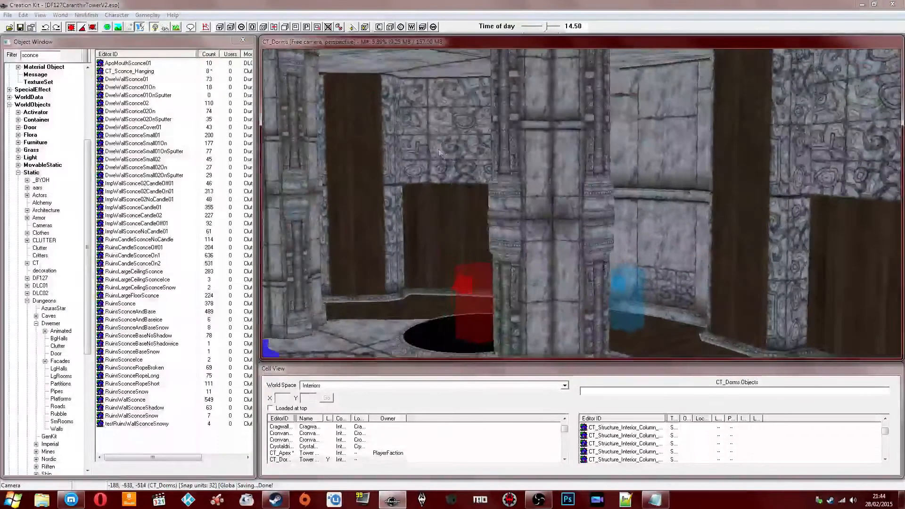
- Load the CT_Apex interior cell in the render window and find the fire bowl alcove
click(302, 445)
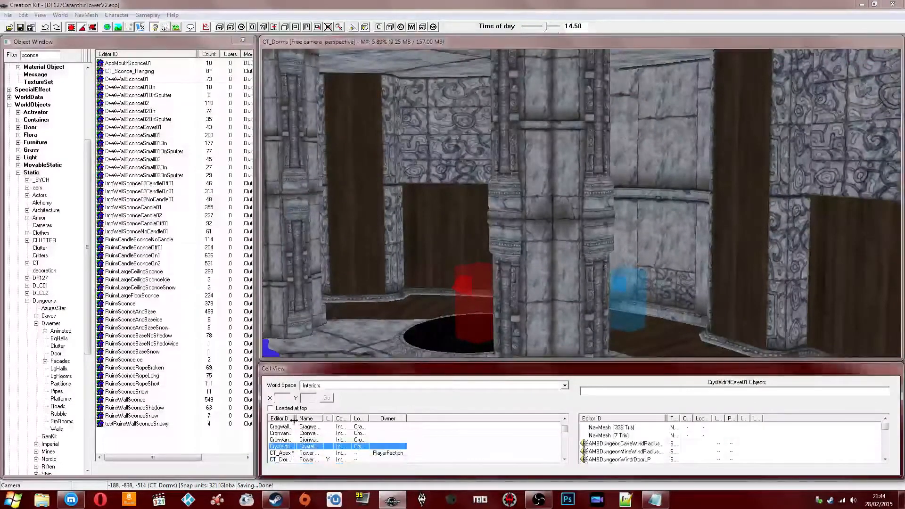
drag(340, 418, 341, 418)
click(296, 453)
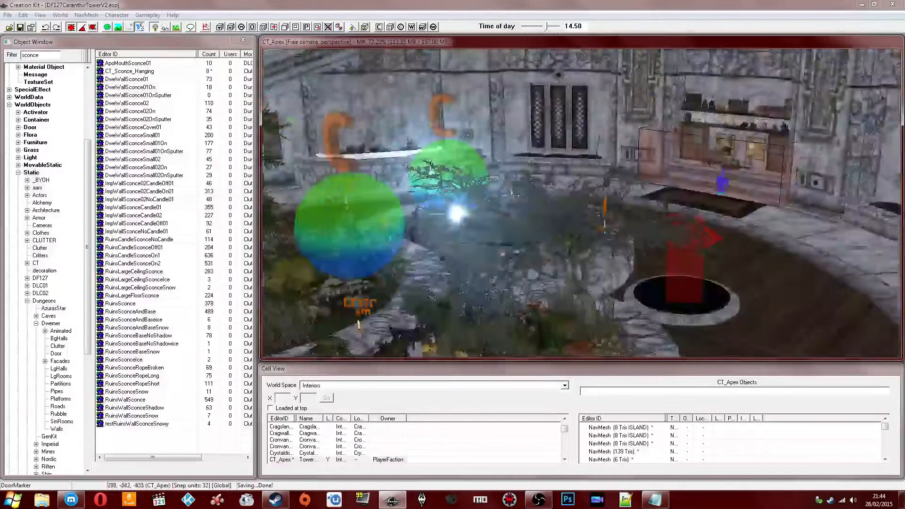
shift+middle_drag(511, 192, 620, 191)
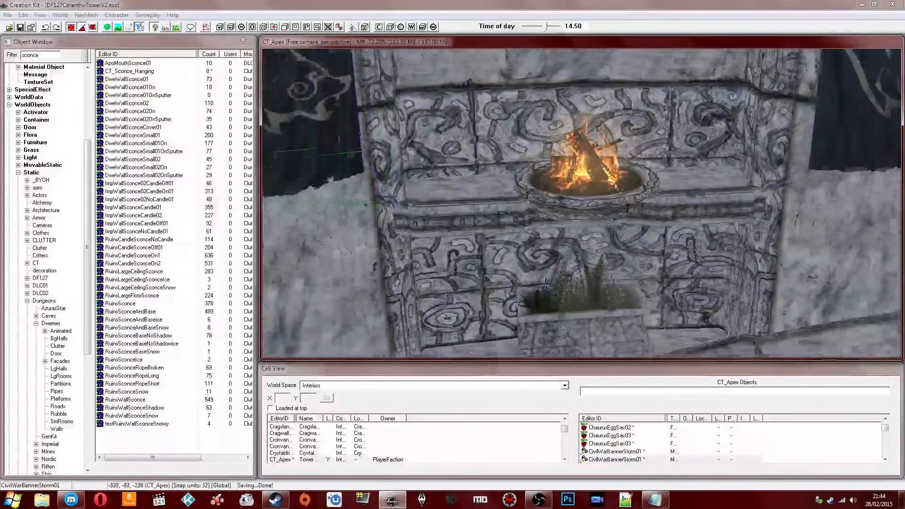
- Try deleting the hanging banners on both sides of the fire bowl alcove
scroll(621, 191, down, 4)
key(Delete)
click(763, 133)
key(Delete)
middle_drag(763, 133, 759, 158)
scroll(589, 227, up, 2)
- Try deleting the fire and its bowl from the alcove shelf, and undo the deletion
click(588, 227)
shift+middle_drag(588, 227, 544, 211)
scroll(544, 211, up, 1)
key(Delete)
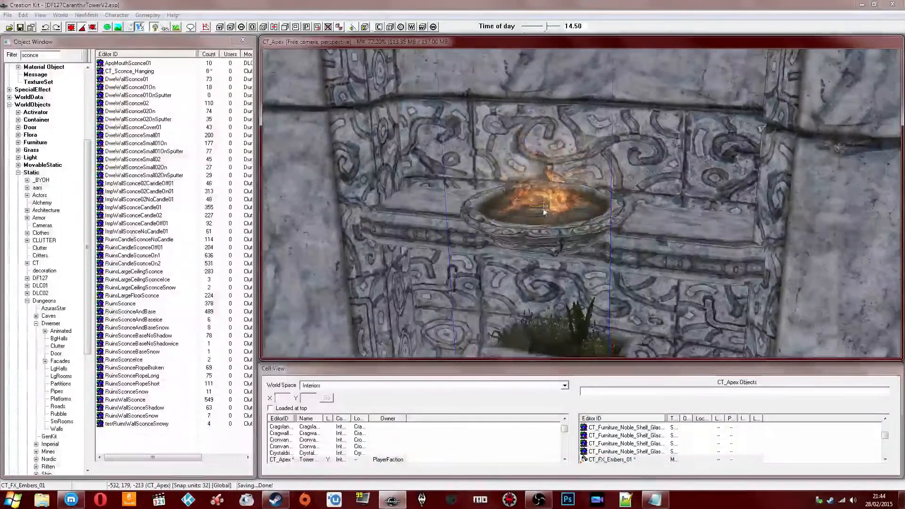
click(544, 212)
key(Delete)
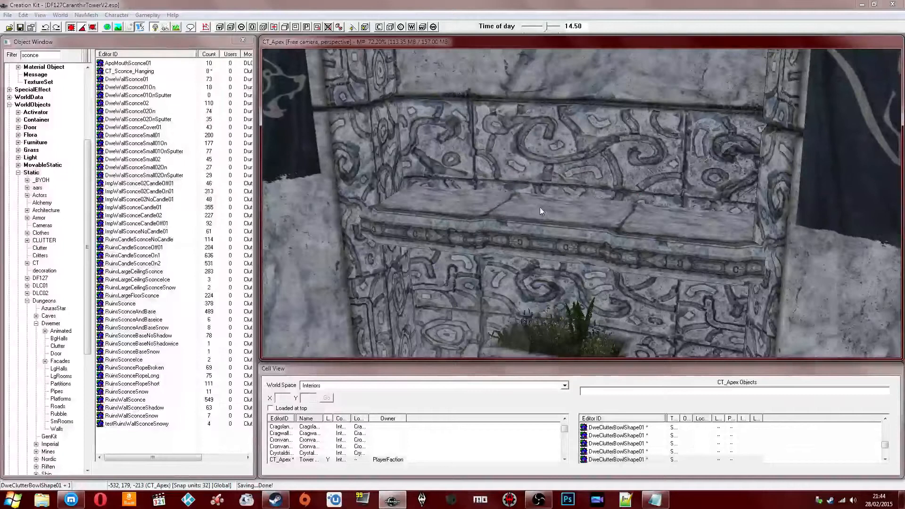
key(ctrl+z)
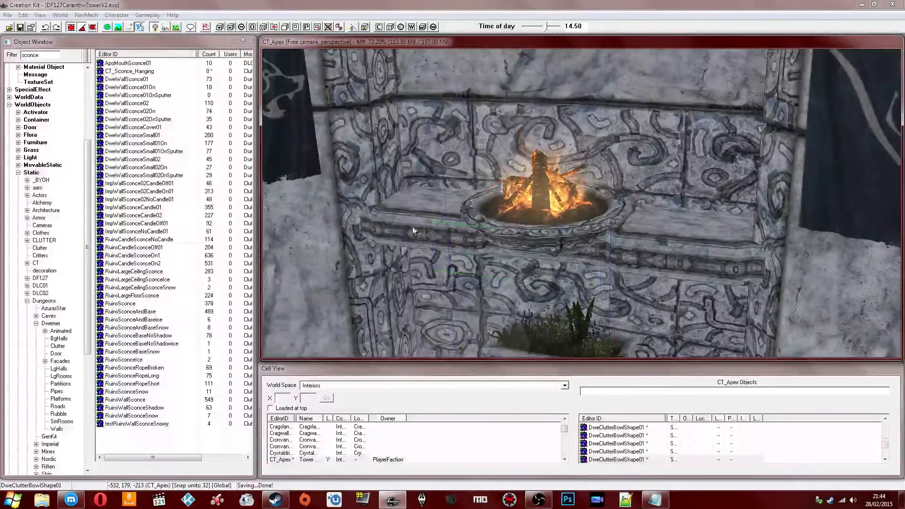
- Select the fire, its bowl and the supporting shelf in the CT_Apex alcove and copy them
click(555, 232)
key(Delete)
click(539, 210)
key(Delete)
ctrl+click(539, 209)
key(1)
key(1)
key(1)
scroll(509, 211, down, 1)
right_click(509, 211)
click(533, 287)
shift+middle_drag(530, 283, 456, 239)
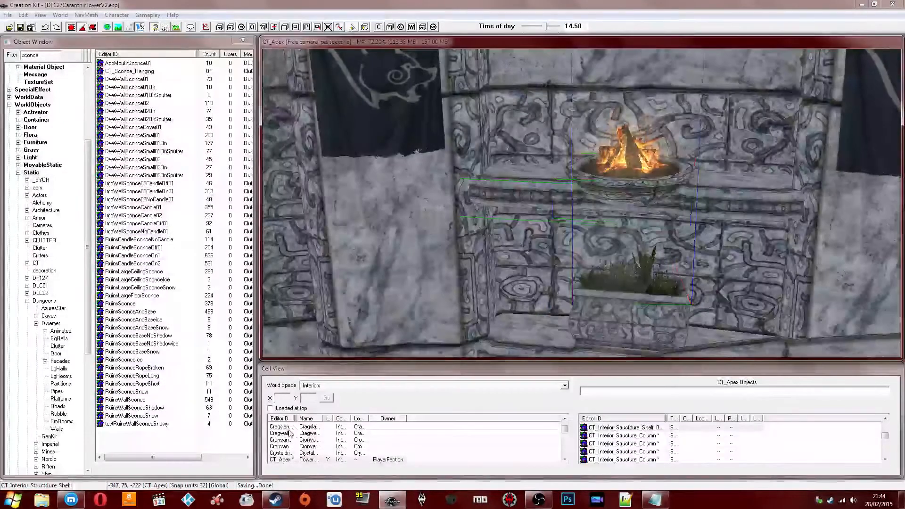
- Load the CT_Dorms interior cell in the render window and find the carved wall panels behind the chandelier
click(290, 447)
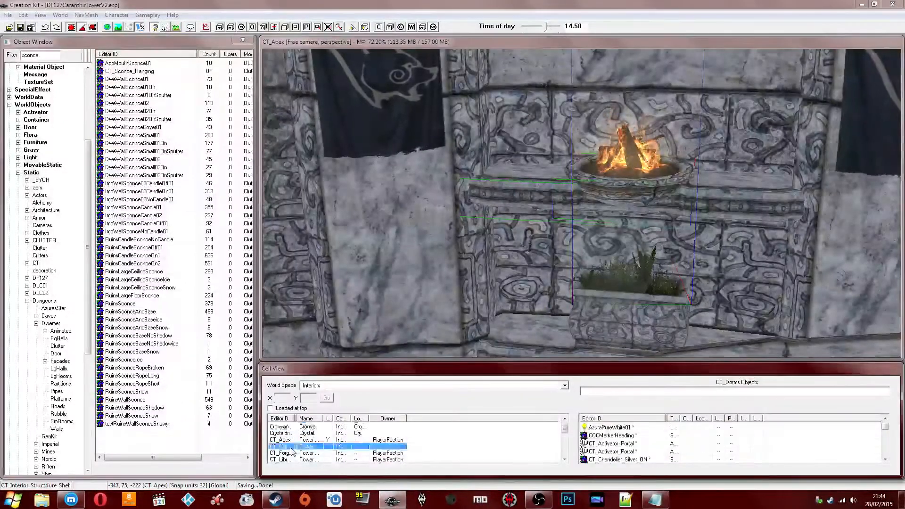
double_click(290, 448)
click(625, 220)
scroll(624, 218, down, 3)
mouse_move(624, 218)
shift+middle_down()
mouse_move(614, 198)
mouse_move(630, 179)
mouse_move(556, 208)
mouse_move(509, 204)
mouse_move(525, 196)
mouse_move(518, 221)
mouse_move(571, 209)
mouse_move(438, 180)
shift+middle_up()
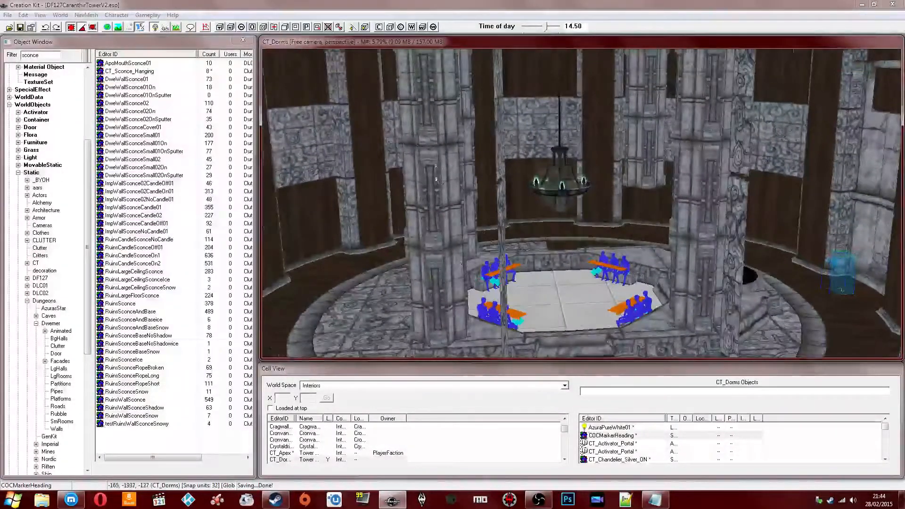
shift+middle_drag(594, 216, 640, 195)
mouse_move(599, 129)
shift+middle_down()
mouse_move(521, 149)
mouse_move(507, 169)
mouse_move(603, 183)
mouse_move(588, 193)
mouse_move(601, 192)
mouse_move(556, 193)
mouse_move(567, 170)
mouse_move(591, 164)
mouse_move(573, 171)
shift+middle_up()
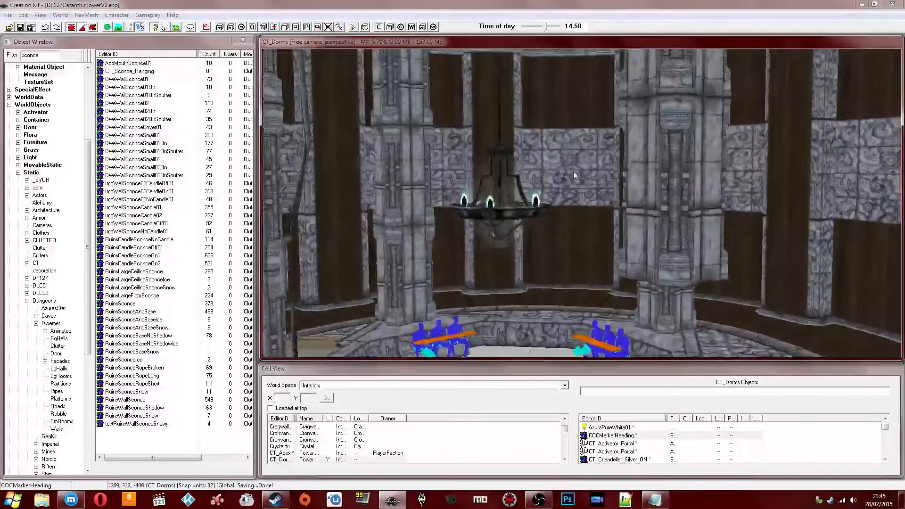
- Paste the fire bowl and shelf onto a carved wall panel and centre them between its posts
scroll(573, 171, up, 6)
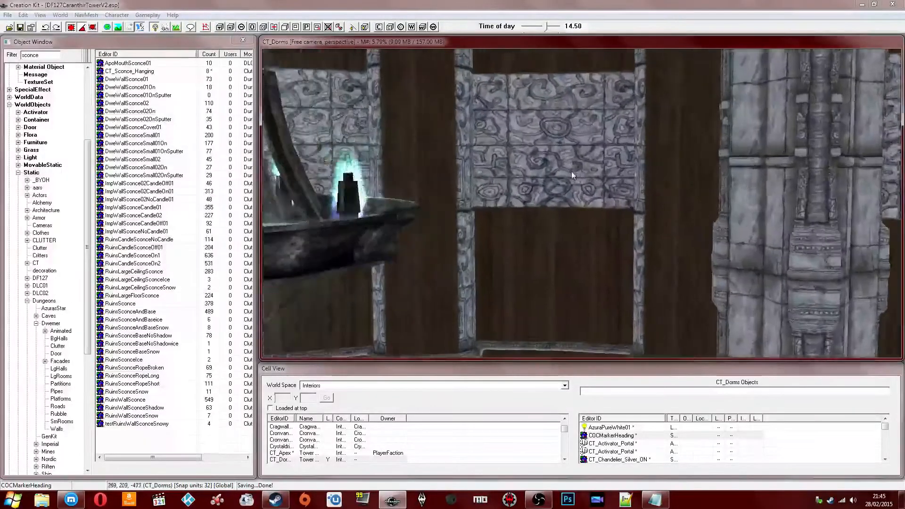
scroll(572, 175, up, 4)
right_click(558, 185)
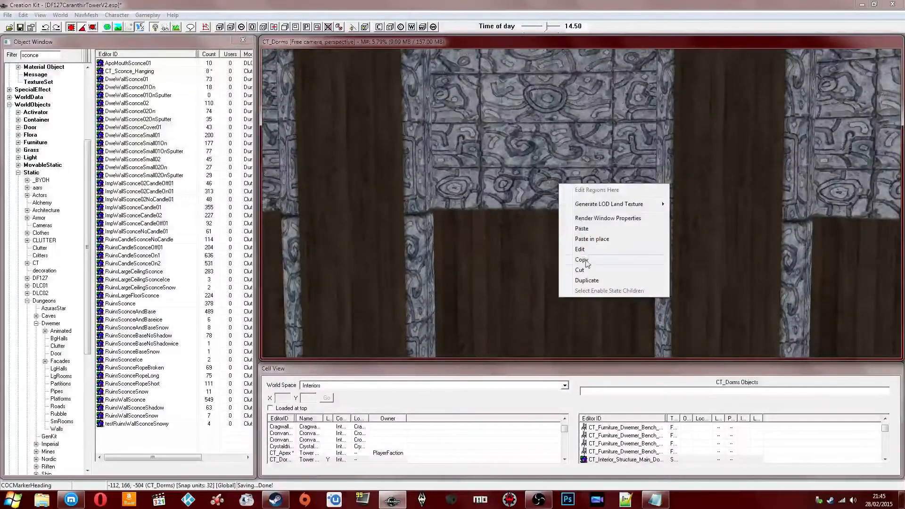
click(585, 229)
shift+middle_drag(585, 232, 543, 205)
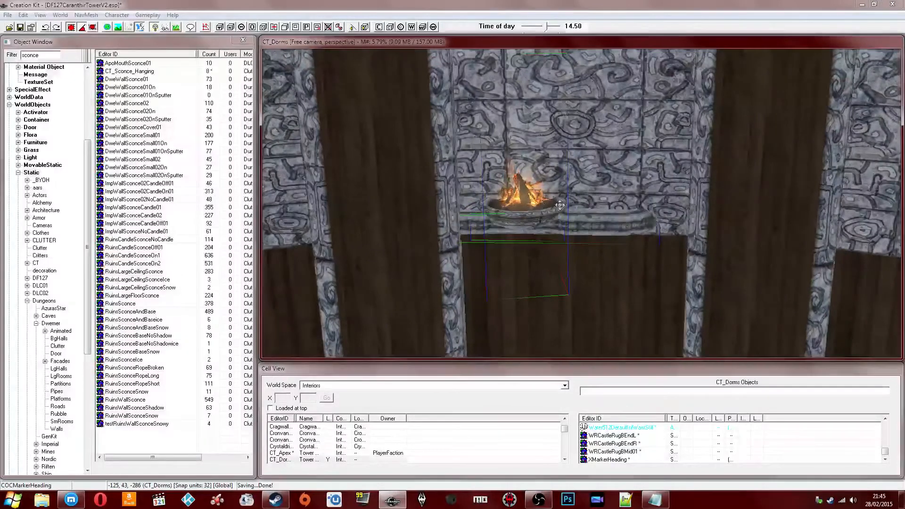
drag(534, 213, 571, 215)
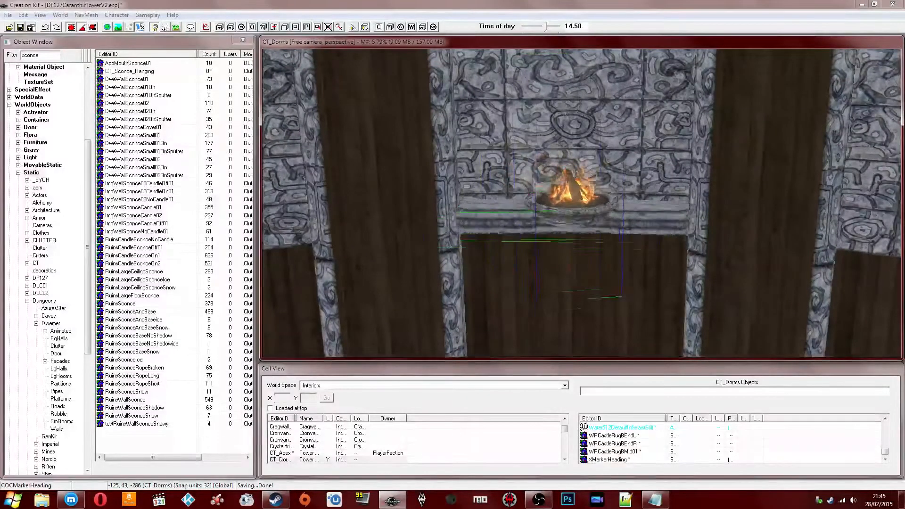
scroll(581, 205, up, 2)
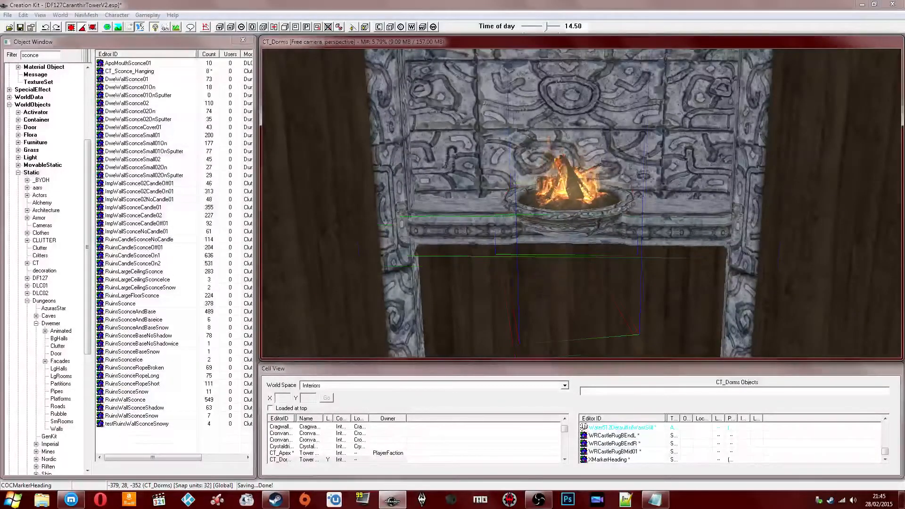
scroll(578, 211, down, 1)
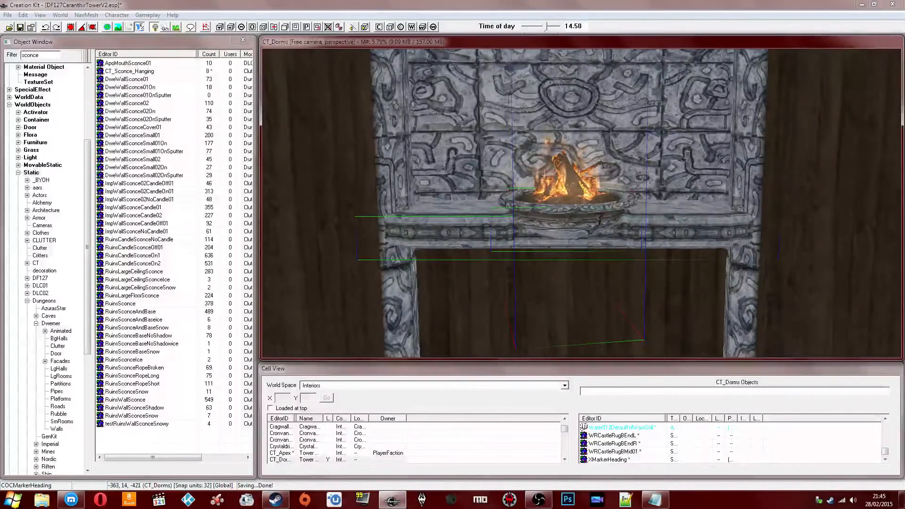
- Raise the fire bowl and shelf vertically above the lower edge of the carved panel
drag(578, 210, 577, 207)
shift+middle_drag(578, 207, 582, 183)
key(z)
drag(582, 183, 582, 164)
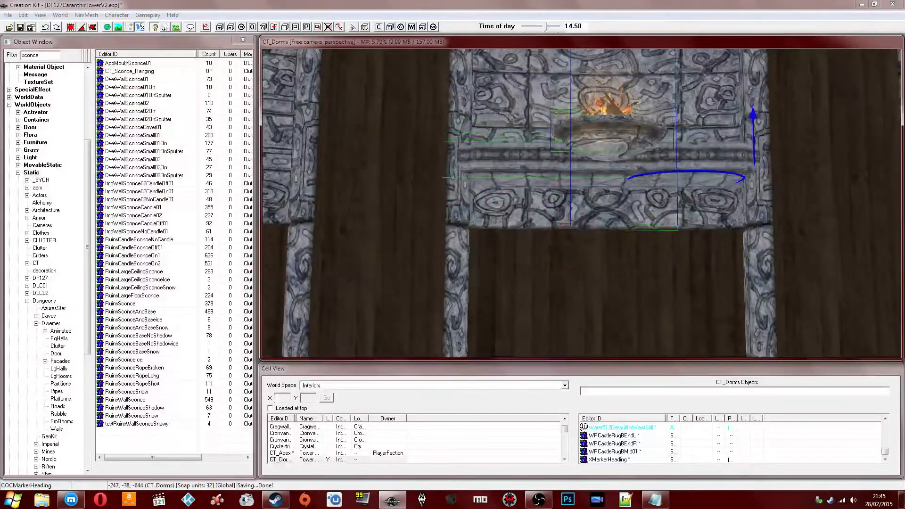
mouse_move(582, 164)
shift+middle_down()
mouse_move(546, 177)
mouse_move(556, 193)
mouse_move(534, 184)
mouse_move(575, 174)
mouse_move(600, 194)
mouse_move(579, 173)
mouse_move(590, 163)
shift+middle_up()
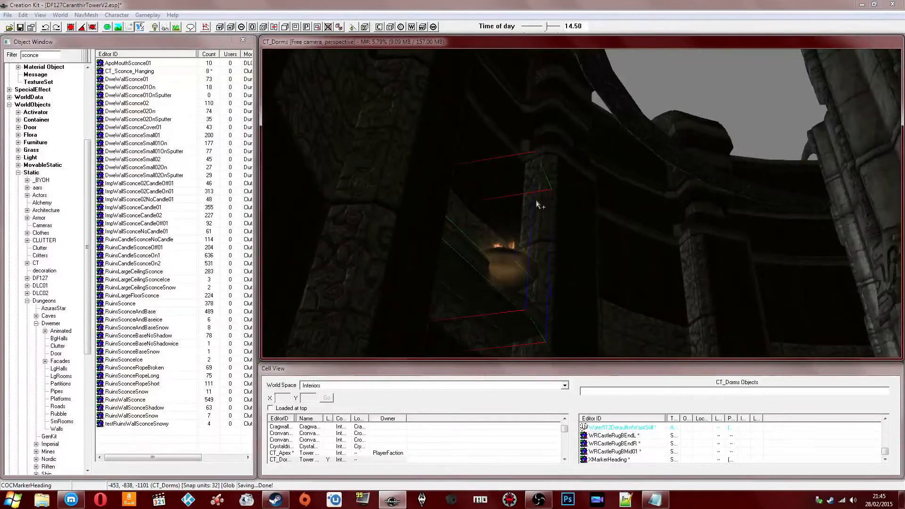
- Adjust the height and depth of the shelf against the wall while viewing it from below
mouse_move(538, 204)
shift+middle_down()
mouse_move(547, 191)
mouse_move(539, 206)
shift+middle_up()
drag(564, 201, 557, 224)
middle_drag(558, 223, 570, 187)
scroll(582, 204, up, 3)
key(a)
drag(569, 186, 569, 194)
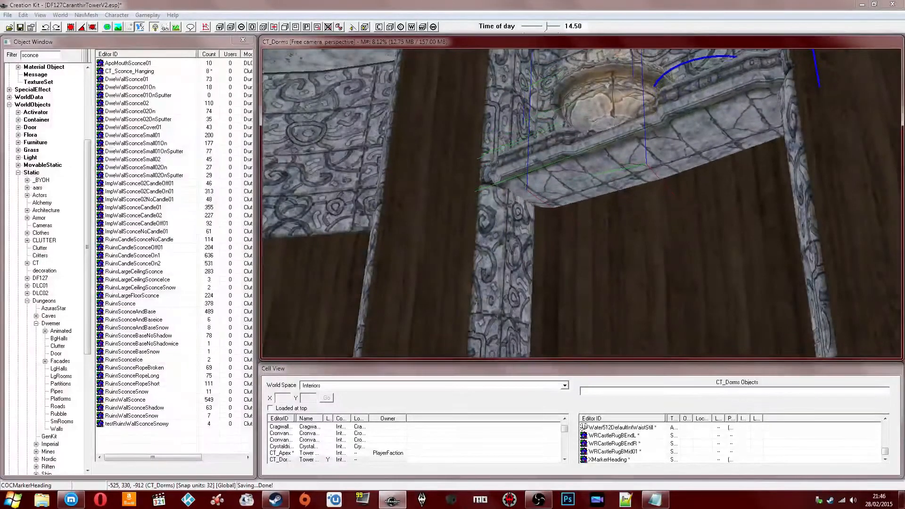
- Move the fire bowl and shelf back between the wall posts, aligned with the carved panel's lower edge
mouse_move(569, 194)
shift+middle_down()
mouse_move(556, 202)
mouse_move(576, 194)
mouse_move(574, 208)
mouse_move(607, 181)
mouse_move(564, 182)
mouse_move(561, 202)
mouse_move(502, 206)
mouse_move(568, 208)
shift+middle_up()
scroll(568, 209, up, 10)
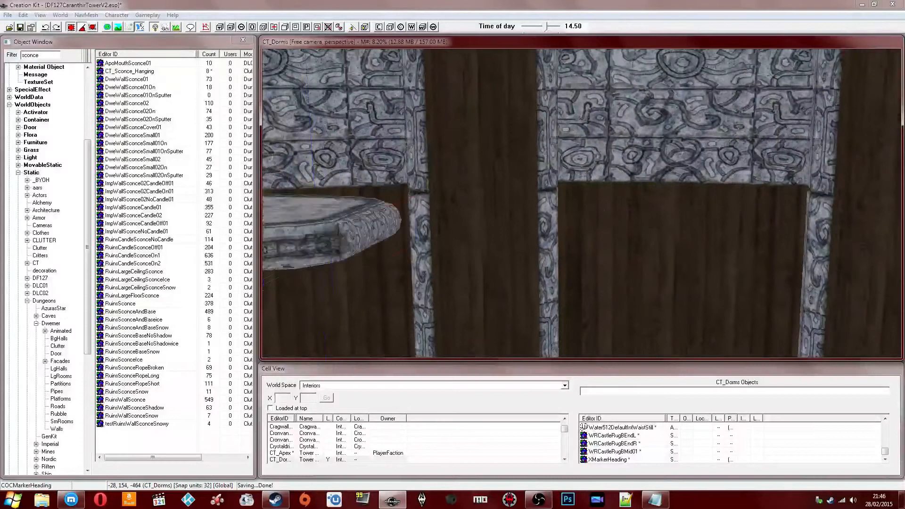
mouse_move(482, 208)
shift+middle_down()
mouse_move(787, 199)
mouse_move(744, 202)
shift+middle_up()
drag(555, 189, 620, 179)
mouse_move(607, 189)
shift+middle_down()
mouse_move(614, 201)
mouse_move(596, 193)
shift+middle_up()
drag(596, 169, 594, 173)
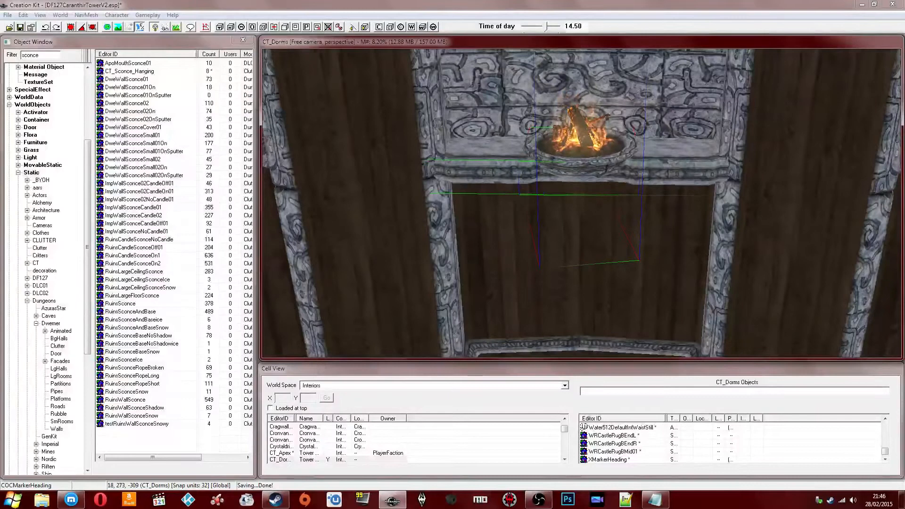
- Nudge the fire bowl shelf snugly into its wall recess after viewing it from across the room, and save the plugin
scroll(594, 173, down, 3)
shift+middle_drag(594, 173, 732, 187)
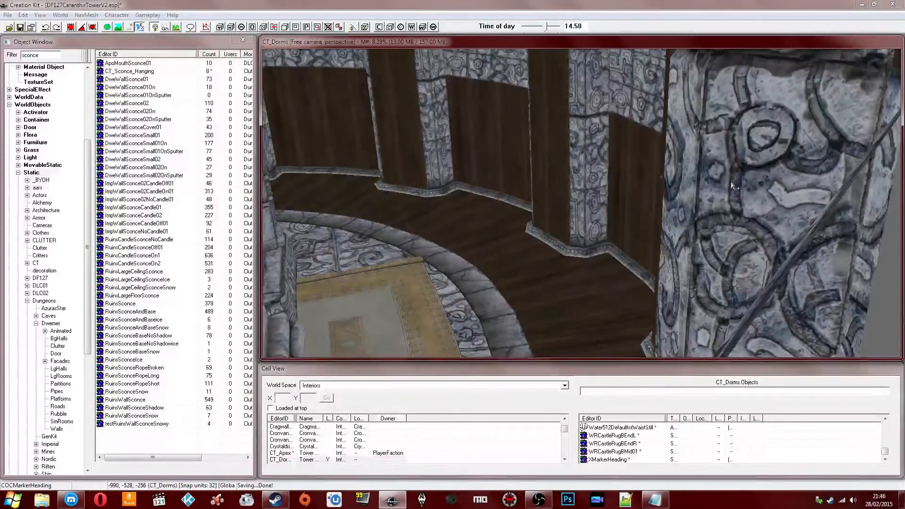
right_drag(590, 180, 564, 169)
scroll(521, 149, down, 5)
shift+middle_drag(521, 149, 585, 166)
scroll(585, 166, up, 3)
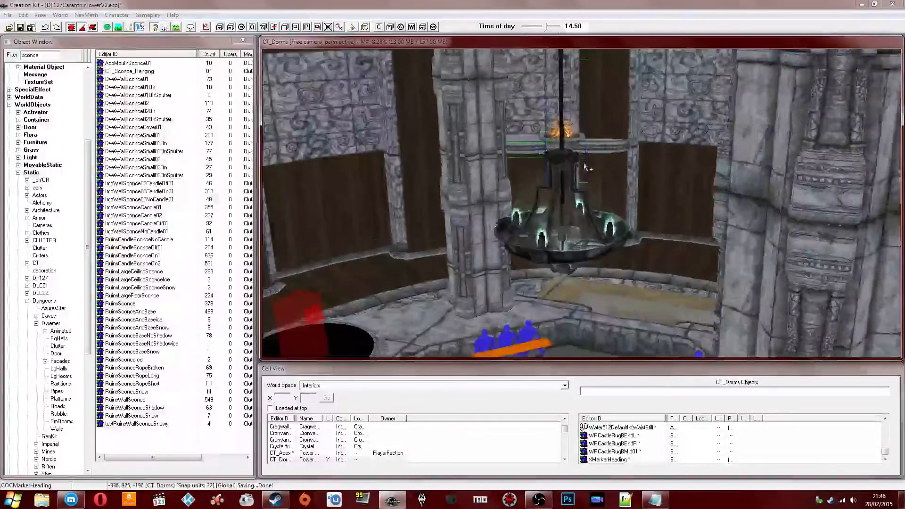
drag(584, 163, 584, 162)
middle_drag(584, 162, 584, 153)
right_drag(584, 153, 598, 153)
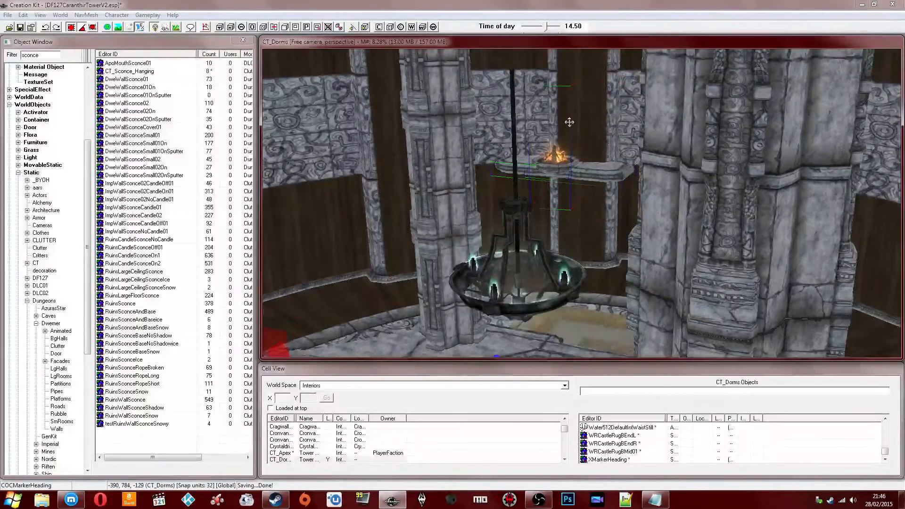
mouse_move(569, 122)
shift+middle_down()
mouse_move(584, 144)
mouse_move(580, 214)
mouse_move(644, 200)
shift+middle_up()
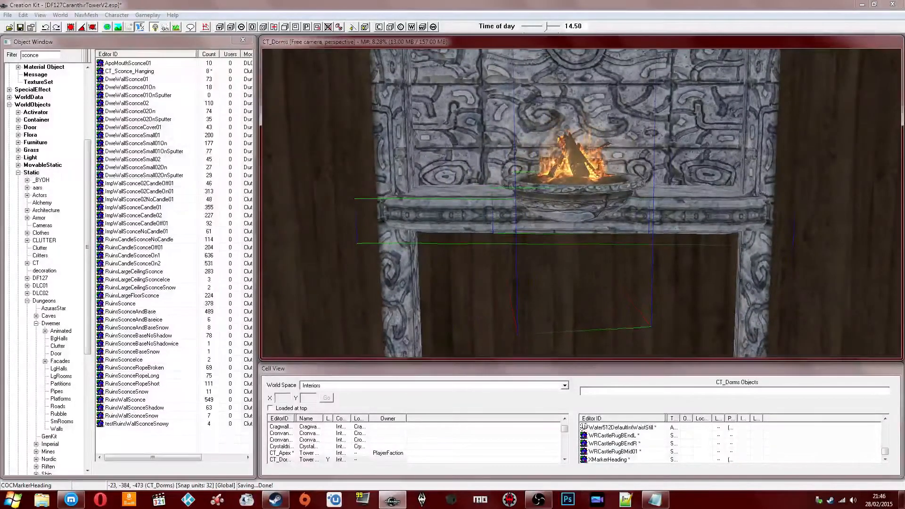
shift+middle_drag(644, 201, 553, 203)
scroll(552, 204, down, 5)
click(20, 28)
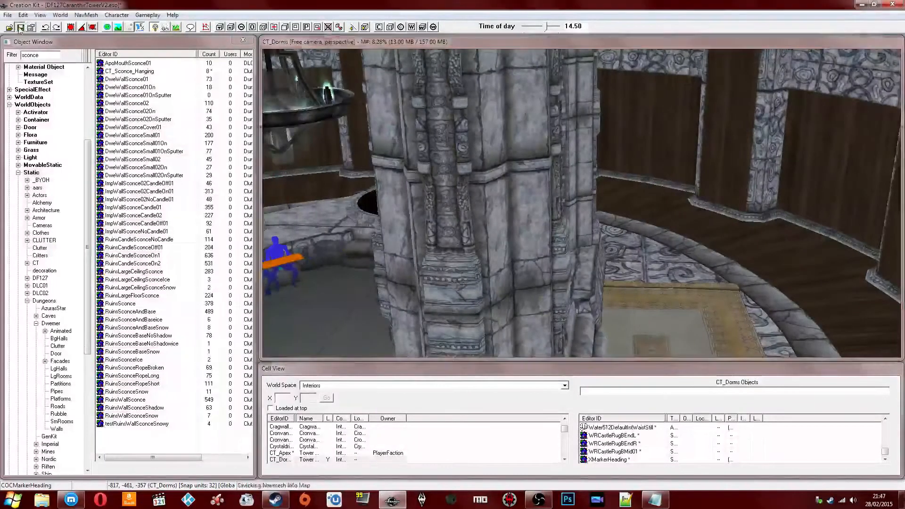
- Check the Twitch stream chat in the browser, then return to the Creation Kit and save the plugin again
click(66, 496)
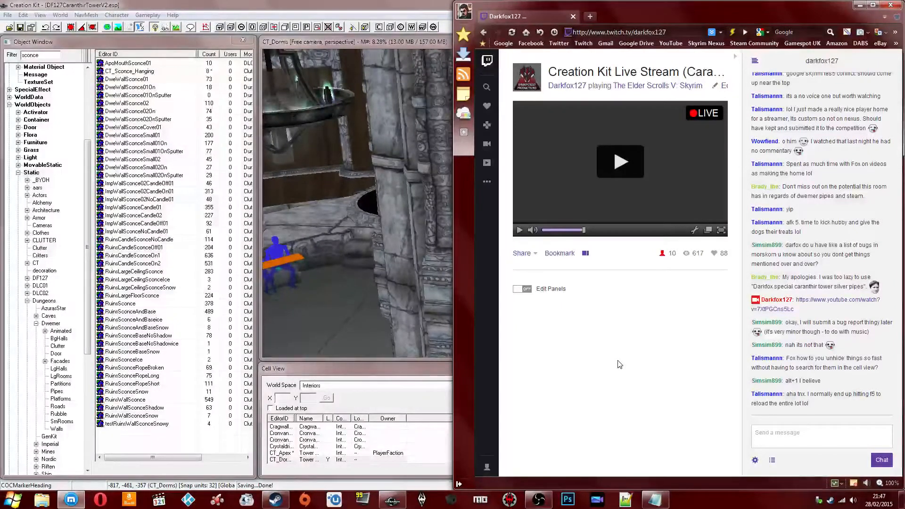
click(322, 222)
scroll(424, 224, up, 5)
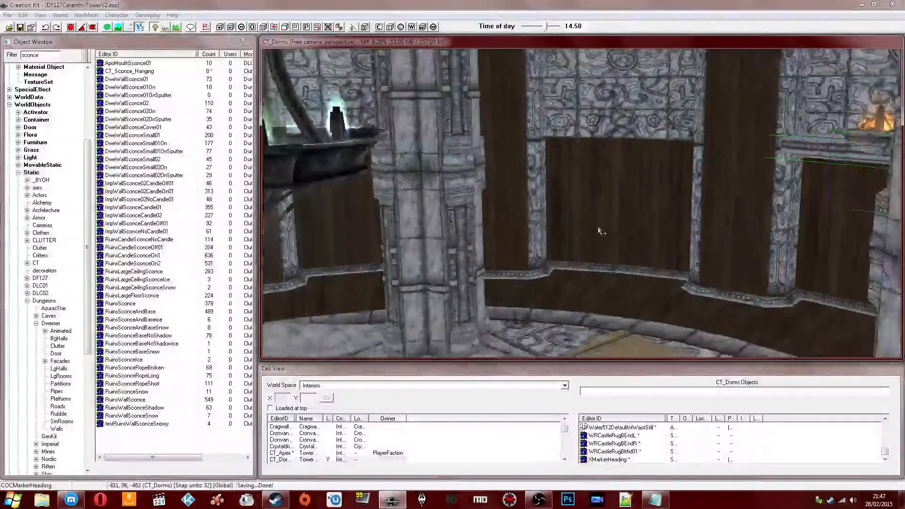
middle_drag(600, 231, 552, 238)
mouse_move(663, 148)
middle_down()
mouse_move(653, 153)
mouse_move(744, 166)
mouse_move(663, 188)
mouse_move(638, 179)
mouse_move(638, 202)
mouse_move(682, 190)
middle_up()
click(627, 188)
middle_drag(626, 189, 632, 208)
key(grave)
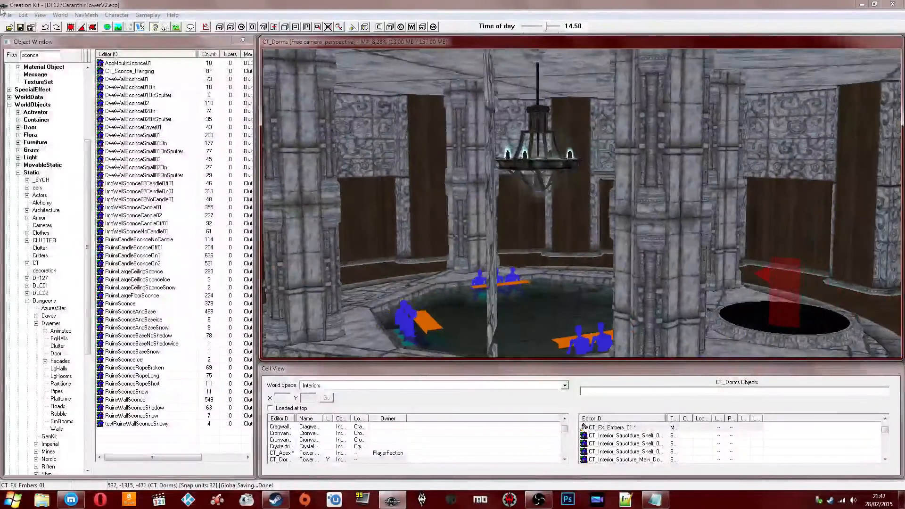
click(20, 26)
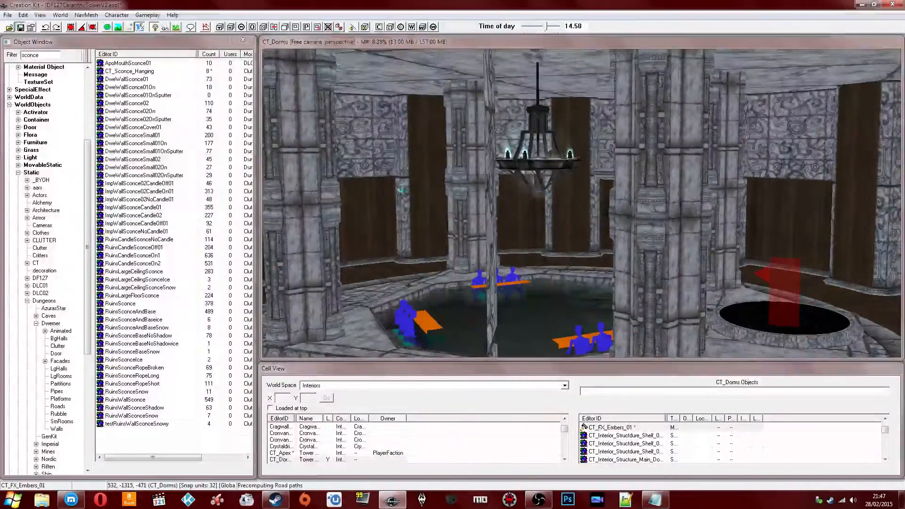
- Load the CT_Apex cell again and find the fire bowl alcove with the cell's own lighting shown
click(306, 452)
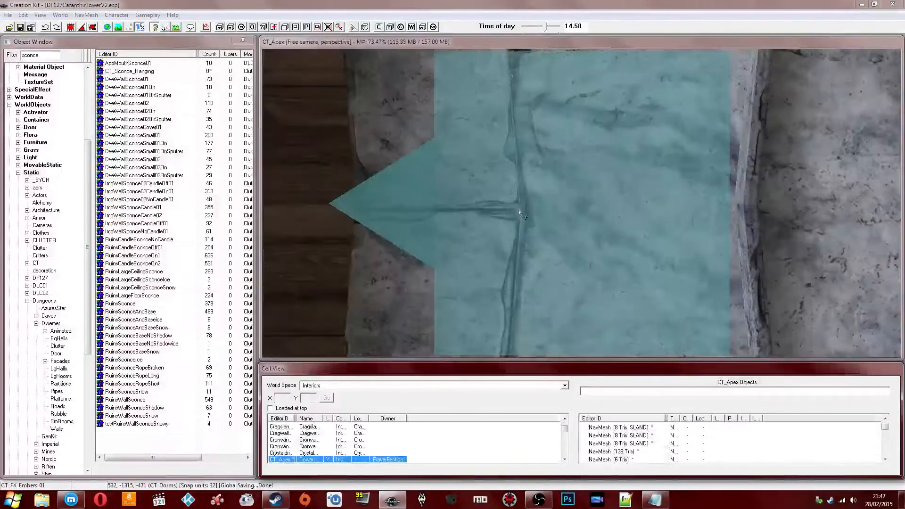
scroll(518, 212, down, 3)
shift+middle_drag(518, 212, 554, 203)
scroll(555, 203, down, 5)
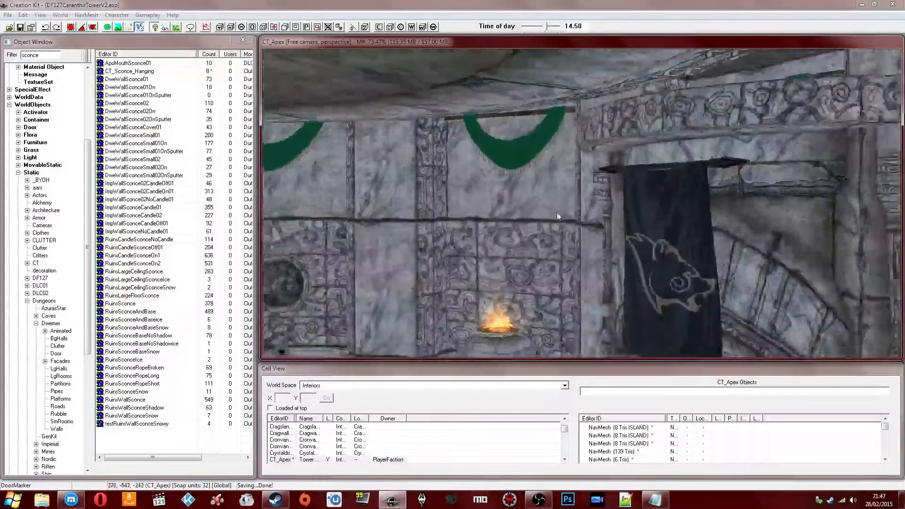
scroll(555, 193, down, 2)
mouse_move(554, 193)
shift+middle_down()
mouse_move(608, 221)
mouse_move(698, 238)
mouse_move(670, 257)
mouse_move(663, 216)
shift+middle_up()
key(a)
key(m)
scroll(624, 217, up, 5)
middle_drag(624, 218, 525, 208)
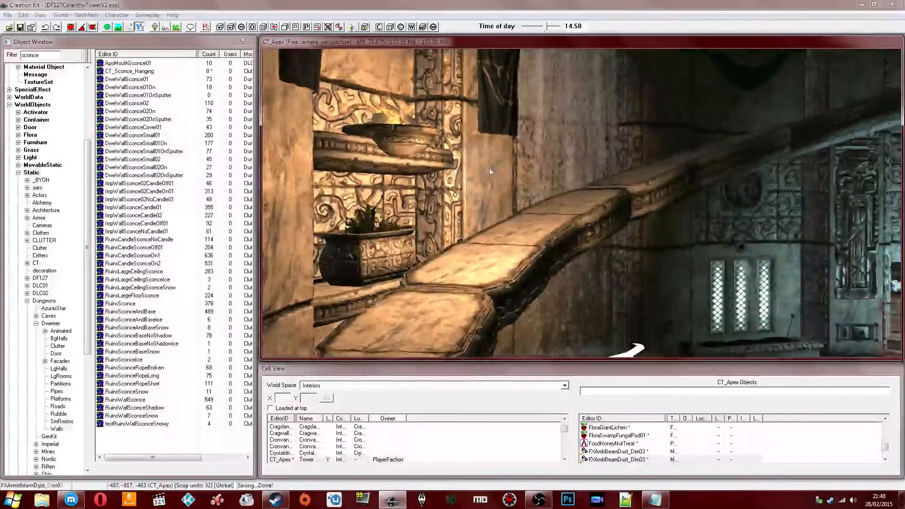
- Copy the MarkarthFireLight beside the fire bowl alcove
click(489, 167)
right_click(489, 168)
click(525, 241)
- Examine the light data of the MarkarthFireLight reference and close its properties without changes
double_click(467, 180)
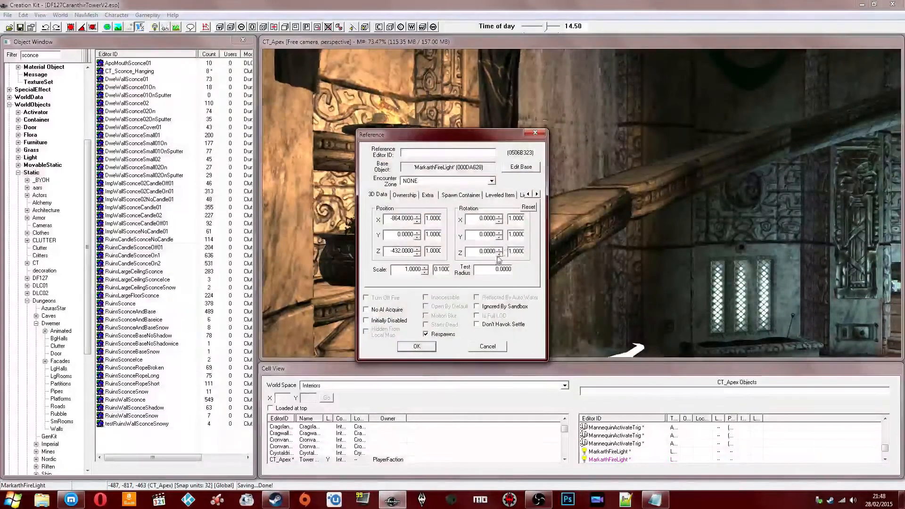
triple_click(537, 194)
click(468, 197)
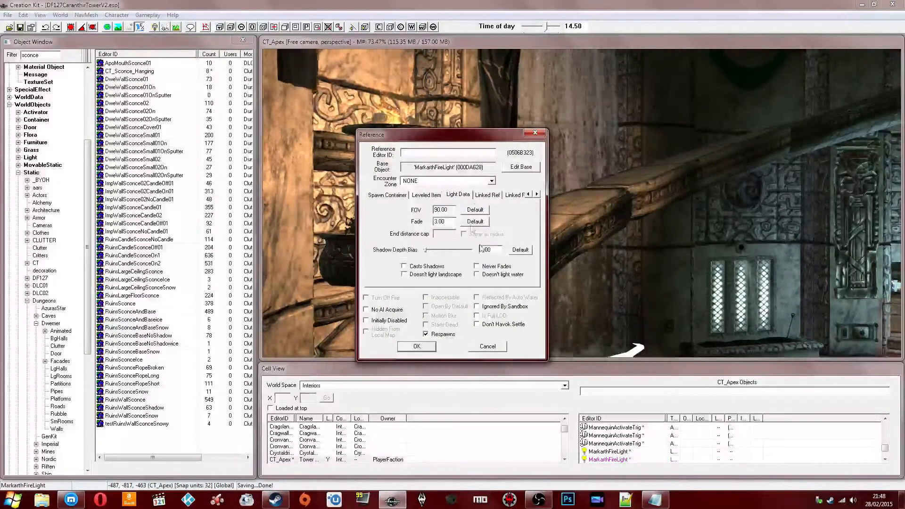
click(535, 133)
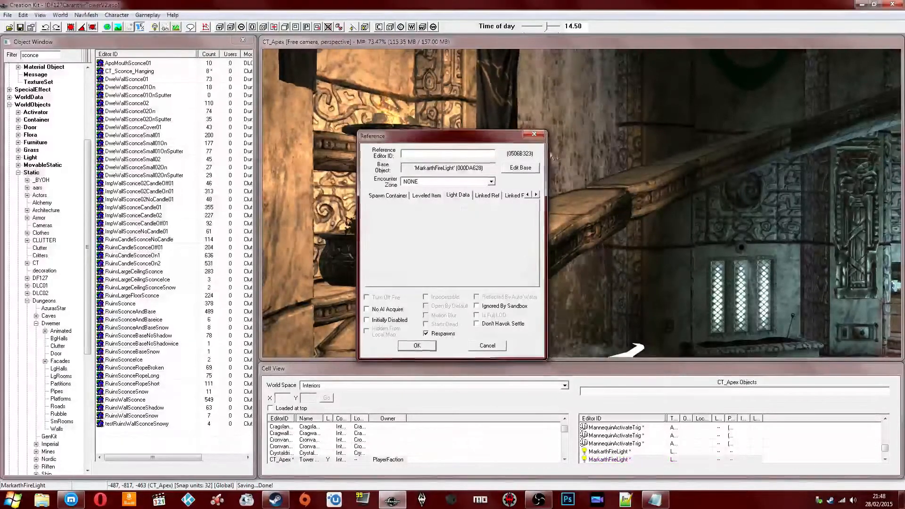
middle_drag(528, 154, 493, 141)
- Load the CT_Dorms interior cell in the render window
click(303, 447)
scroll(303, 451, down, 1)
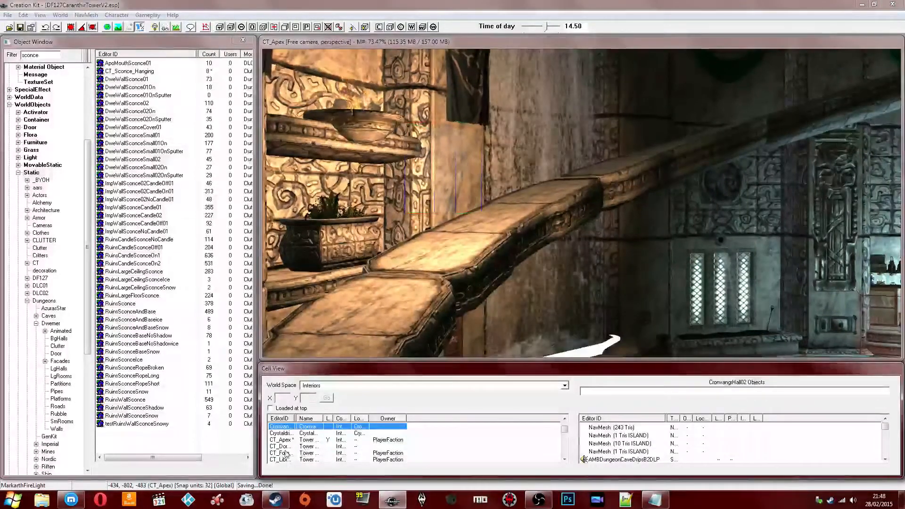
double_click(303, 446)
scroll(506, 240, down, 3)
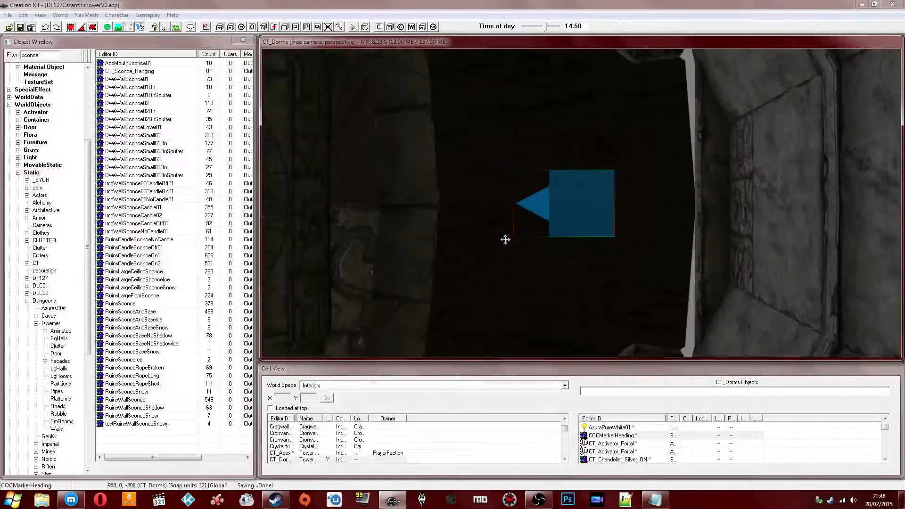
- Paste the copied fire light into the dorms and move it in front of the fire bowl
mouse_move(584, 188)
shift+middle_down()
mouse_move(552, 186)
mouse_move(601, 144)
mouse_move(570, 180)
shift+middle_up()
click(570, 177)
right_click(581, 173)
click(612, 219)
shift+middle_drag(646, 229, 542, 200)
drag(329, 238, 614, 219)
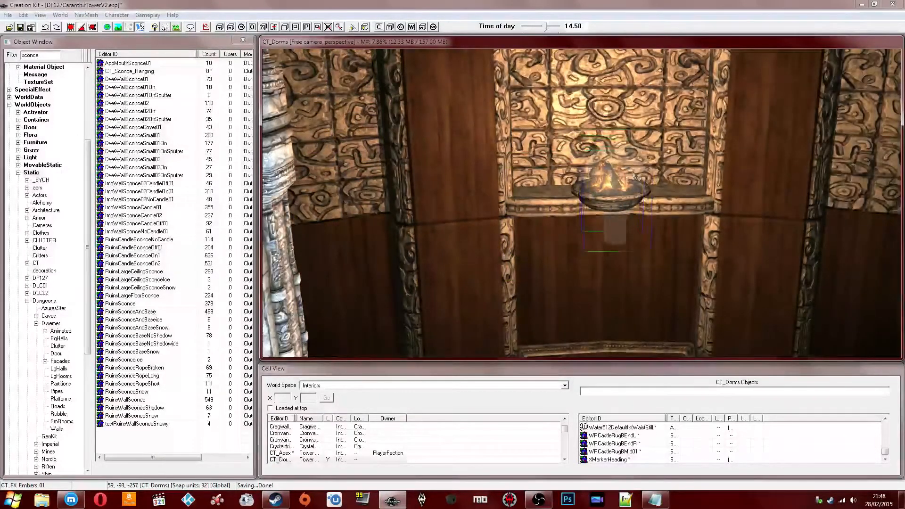
- Select the MarkarthFireLight and adjust its position in front of the fire bowl
scroll(634, 169, up, 1)
middle_drag(634, 168, 582, 158)
click(542, 208)
middle_drag(542, 208, 552, 210)
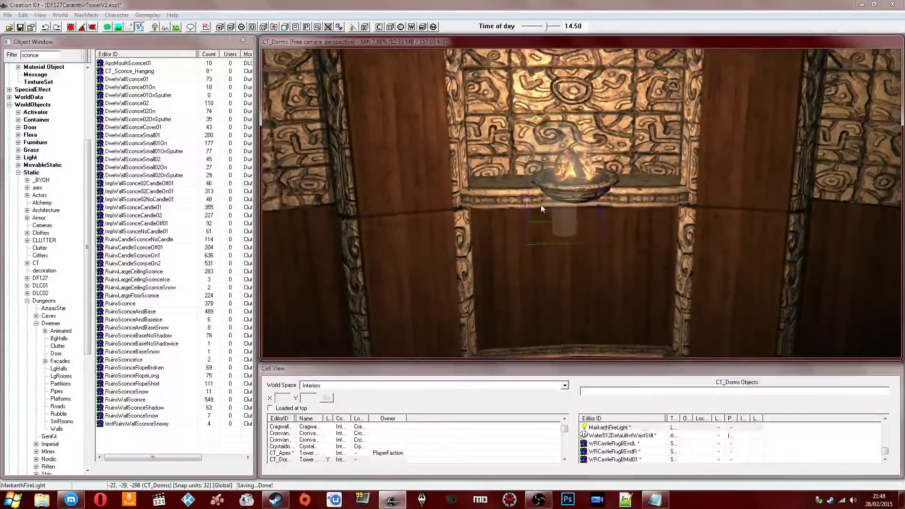
drag(559, 194, 573, 160)
shift+middle_drag(573, 159, 565, 254)
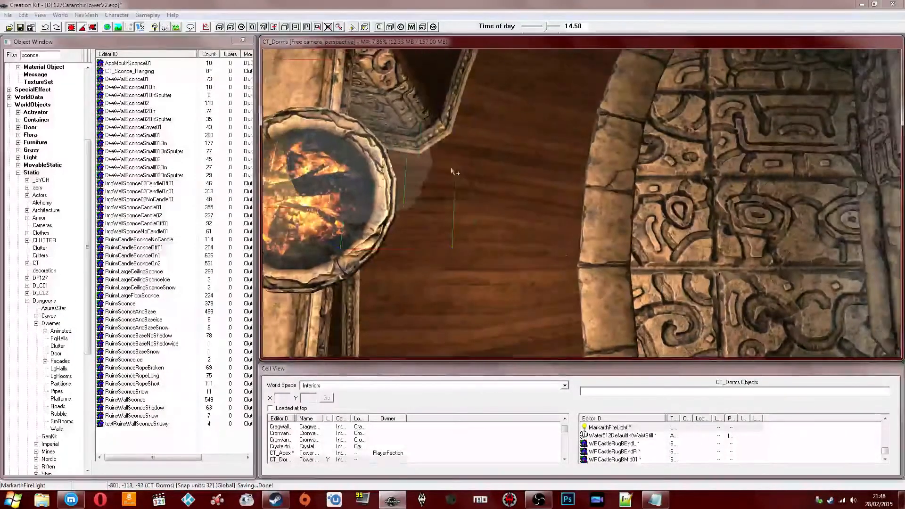
- Move the fire light out from the alcove wall and fine-tune its position beside the fire bowl
middle_drag(452, 171, 614, 191)
drag(614, 192, 703, 191)
shift+middle_drag(705, 202, 541, 200)
drag(540, 200, 579, 186)
shift+middle_drag(579, 186, 573, 130)
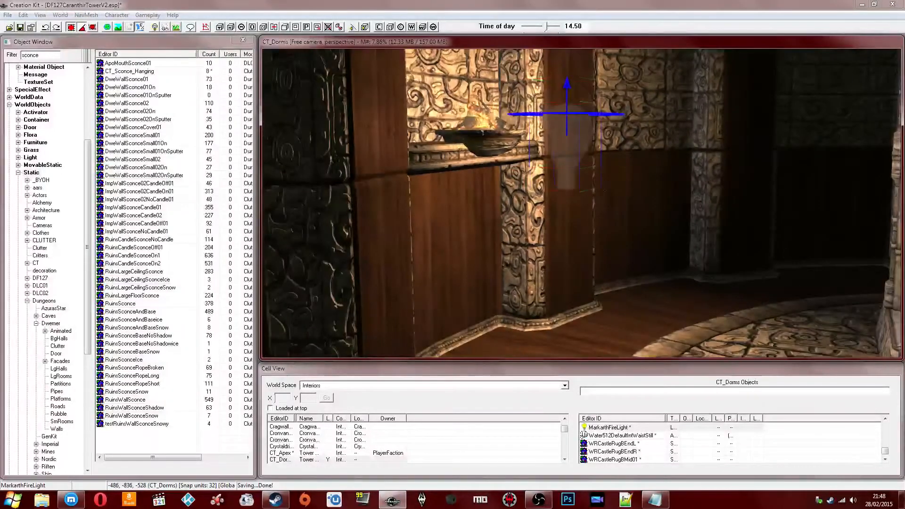
mouse_move(567, 141)
mouse_down()
mouse_move(577, 141)
mouse_move(557, 141)
mouse_up()
shift+middle_drag(566, 142, 608, 138)
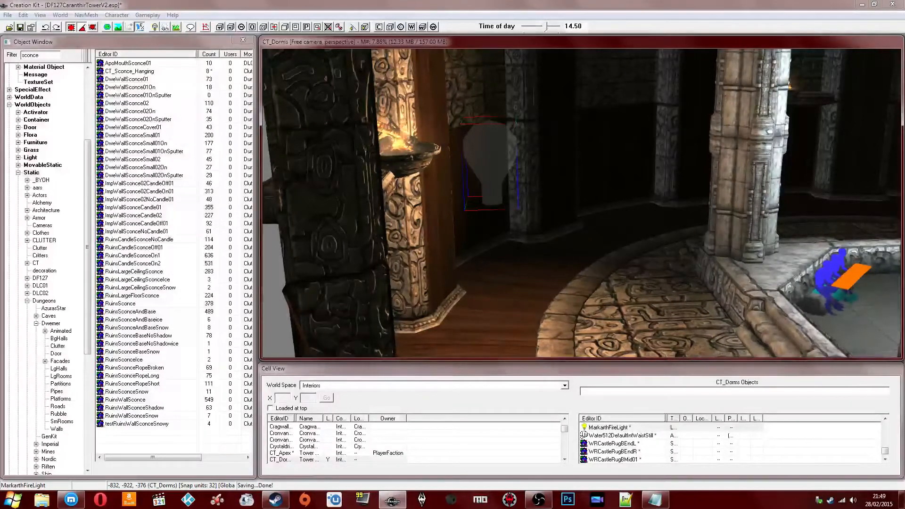
shift+middle_drag(602, 140, 469, 159)
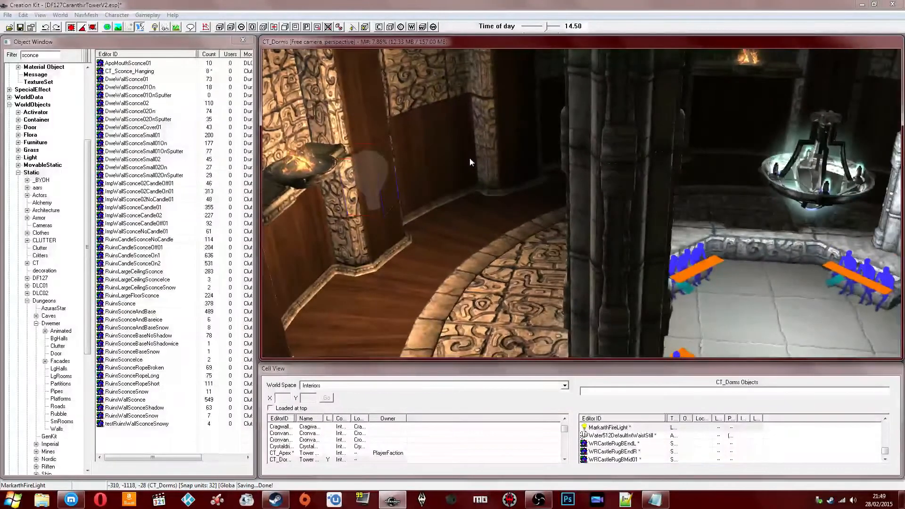
- Duplicate the MarkarthFireLight and place the copy near the fire bowl of another wall alcove
key(ctrl+d)
drag(469, 158, 572, 163)
mouse_move(572, 163)
middle_down()
mouse_move(550, 160)
mouse_move(586, 156)
middle_up()
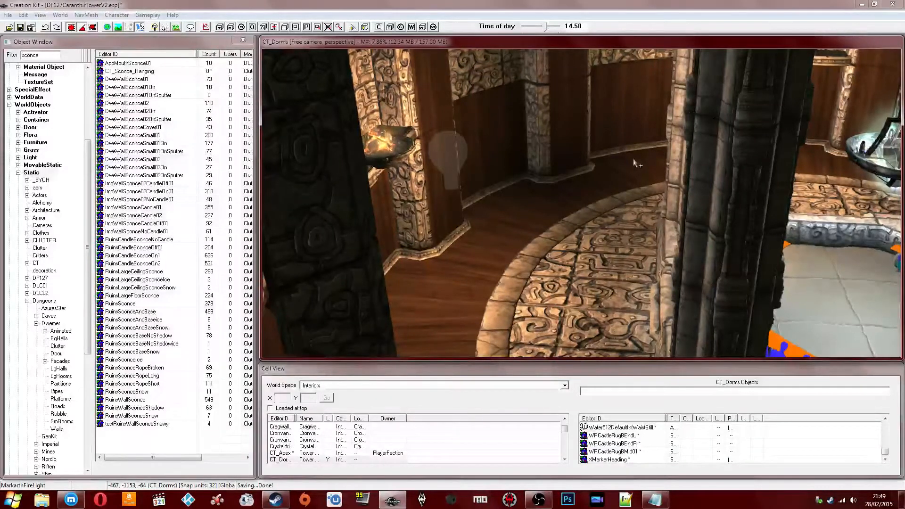
mouse_move(620, 167)
middle_down()
mouse_move(608, 166)
mouse_move(616, 166)
middle_up()
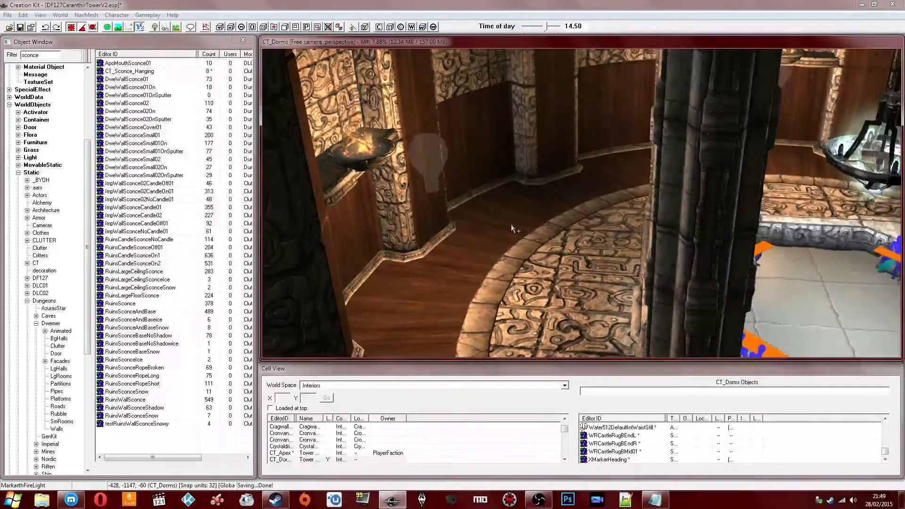
middle_drag(524, 217, 568, 211)
click(580, 178)
scroll(575, 199, up, 6)
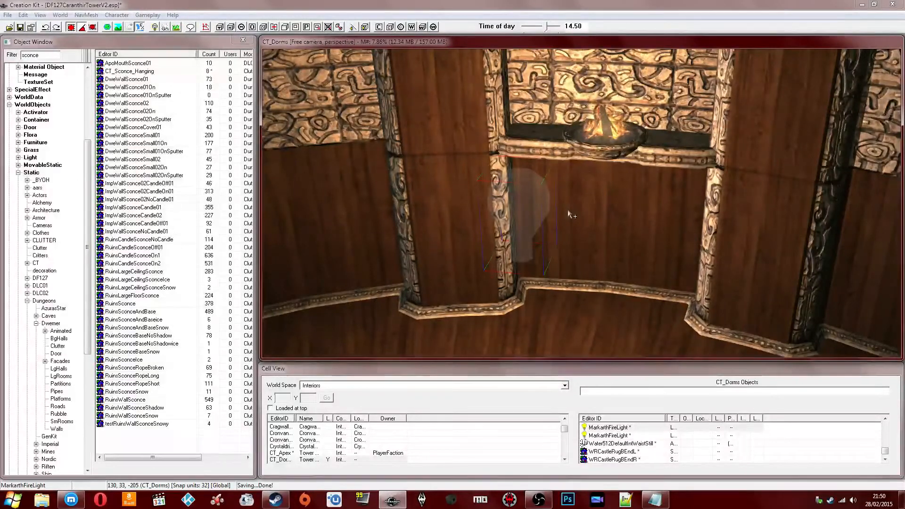
- Delete the ember effect, fire bowl, shelf and fire light from the wall alcove
shift+middle_drag(569, 214, 638, 159)
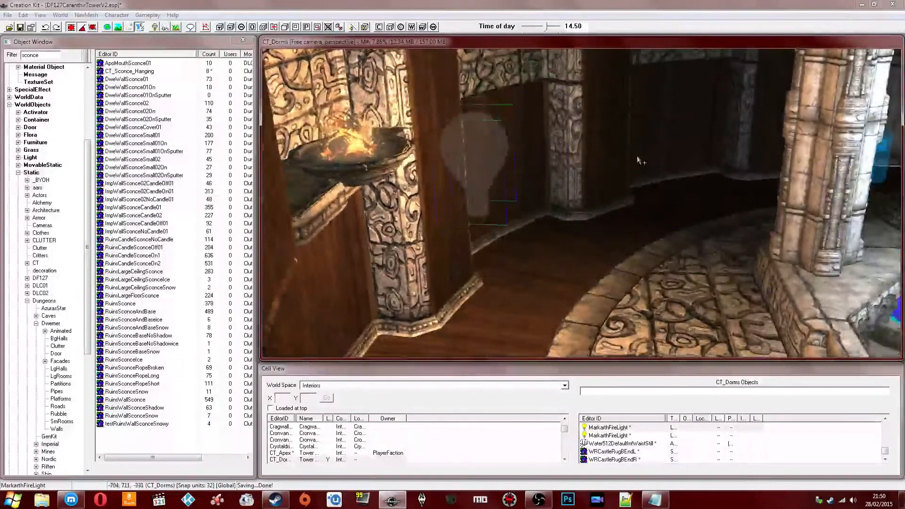
shift+middle_drag(587, 179, 733, 164)
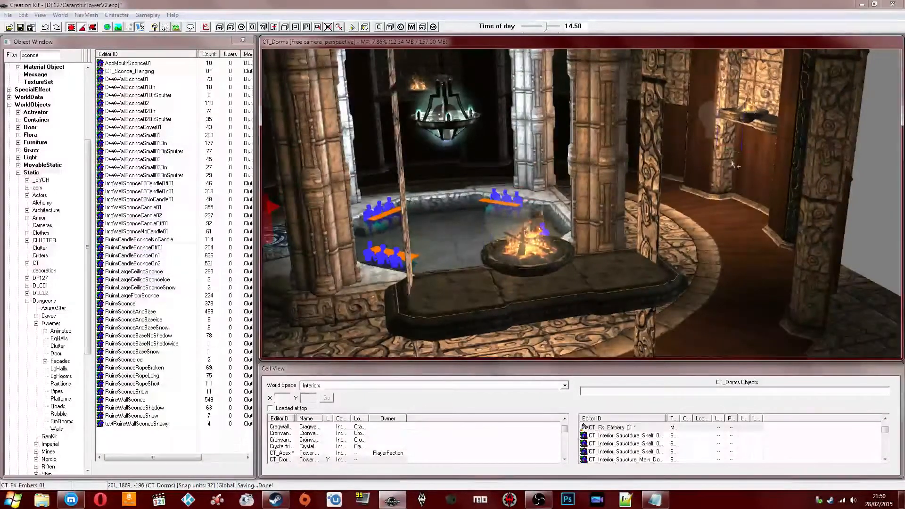
key(Delete)
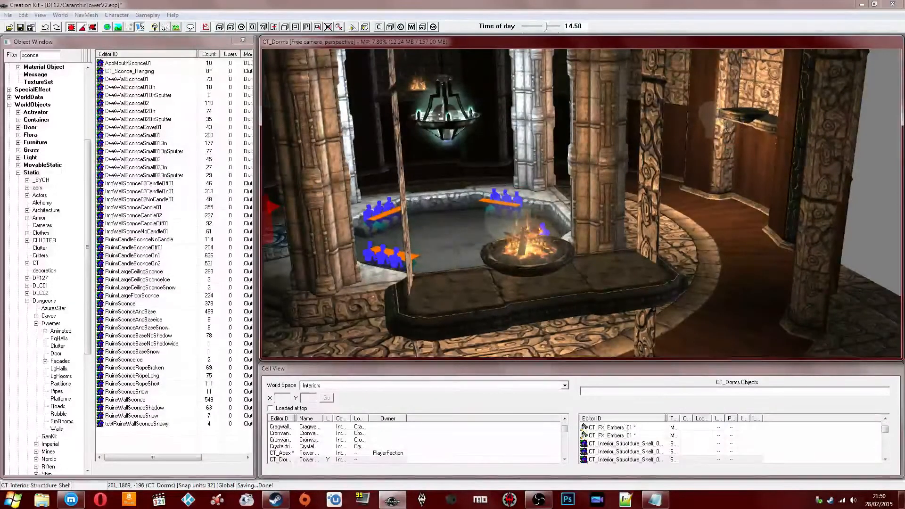
key(Delete)
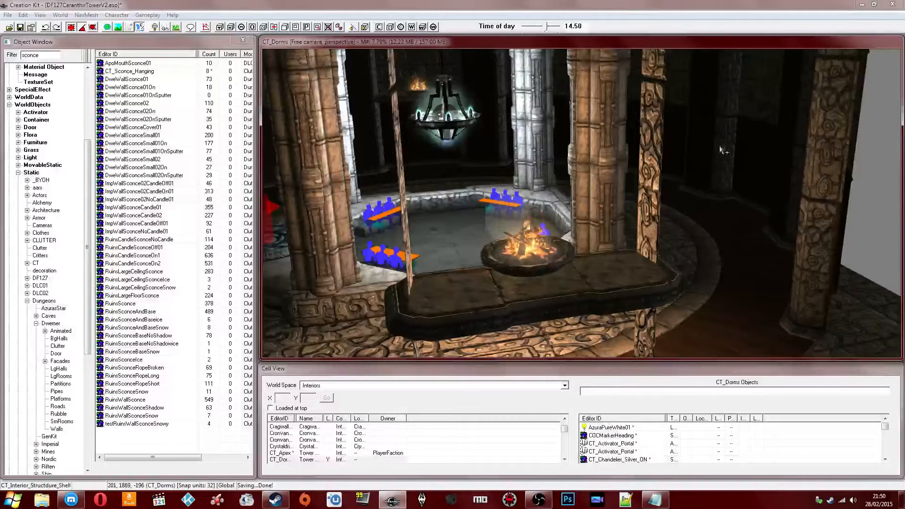
- Filter the object list by "window" and preview CT_Window_Interior_Long_Triple
shift+middle_drag(724, 150, 571, 196)
shift+middle_drag(429, 245, 615, 202)
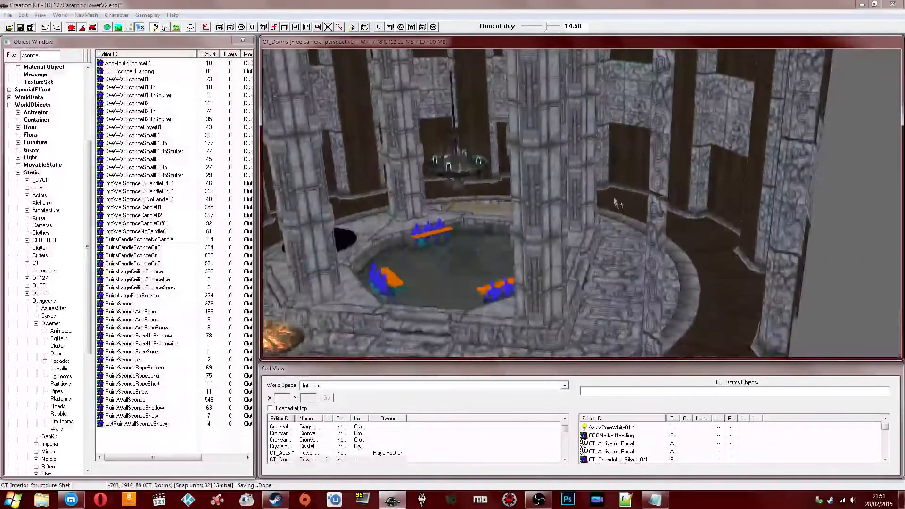
click(542, 216)
shift+middle_drag(542, 217, 610, 180)
shift+middle_drag(673, 198, 650, 232)
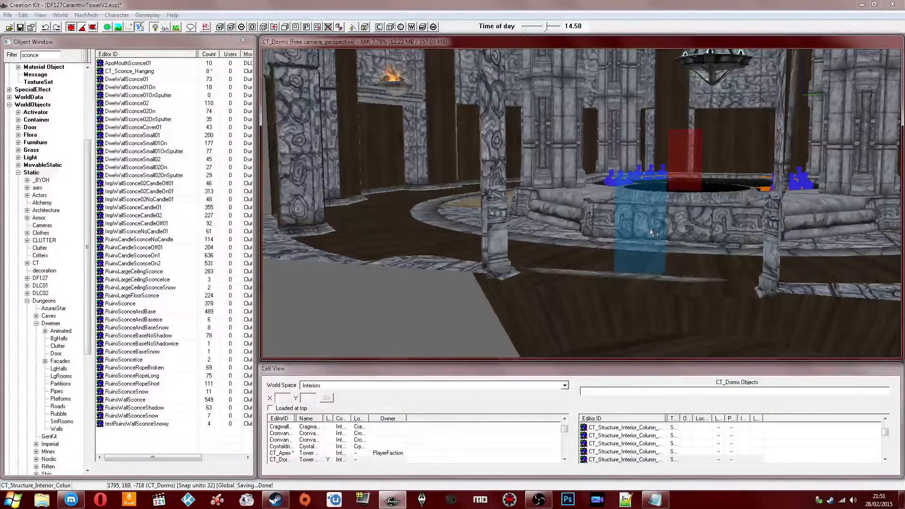
shift+middle_drag(671, 197, 533, 197)
drag(30, 55, 39, 56)
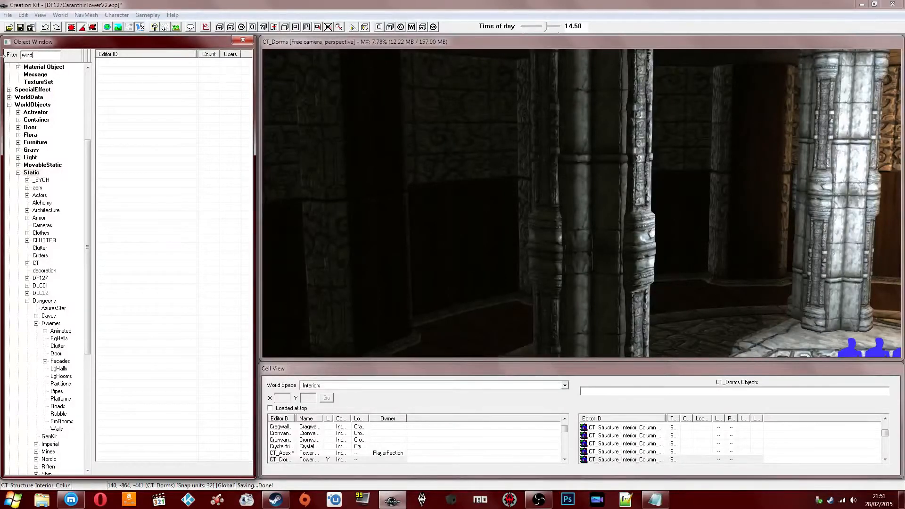
text(ow)
right_click(140, 88)
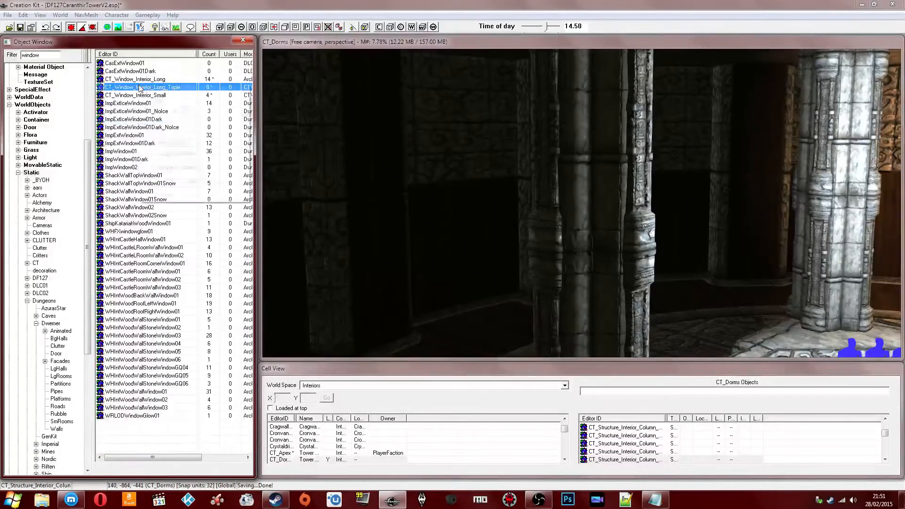
click(165, 131)
drag(519, 226, 598, 227)
click(685, 167)
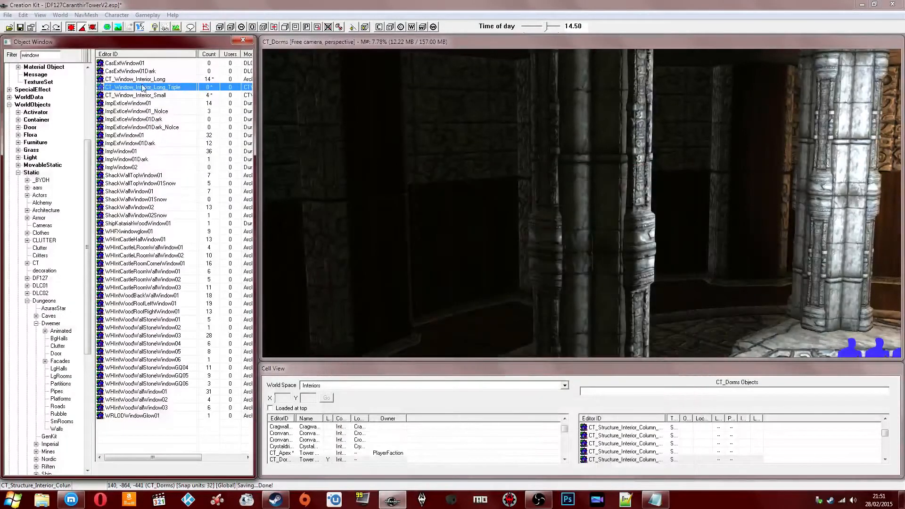
- Place a CT_Window_Interior_Long_Triple in the dorms near the wood-panelled outer wall
click(697, 281)
key(a)
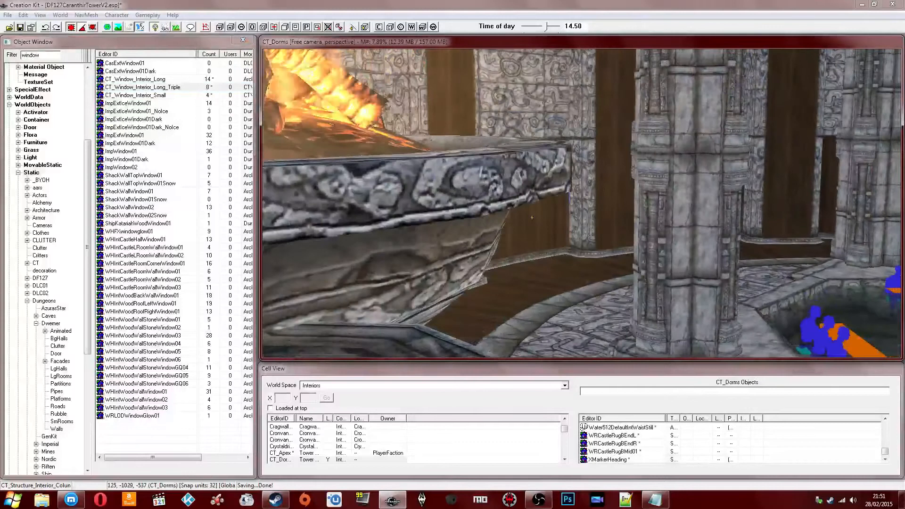
middle_drag(675, 241, 632, 196)
scroll(644, 233, up, 1)
scroll(623, 216, up, 1)
right_drag(632, 196, 617, 197)
- Set the triple window's scale to 2 and align it vertically within the wooden wall panel
double_click(595, 186)
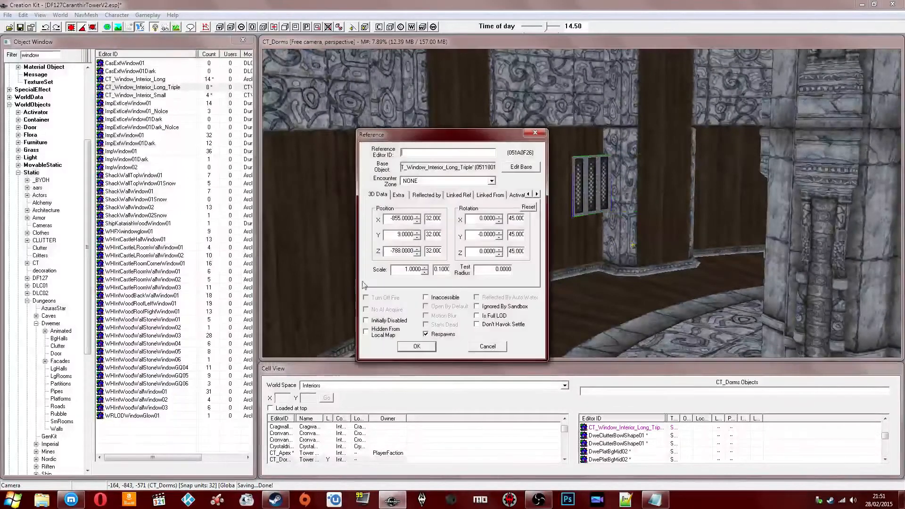
text(2)
key(Return)
shift+middle_drag(539, 230, 589, 171)
key(z)
drag(589, 170, 597, 242)
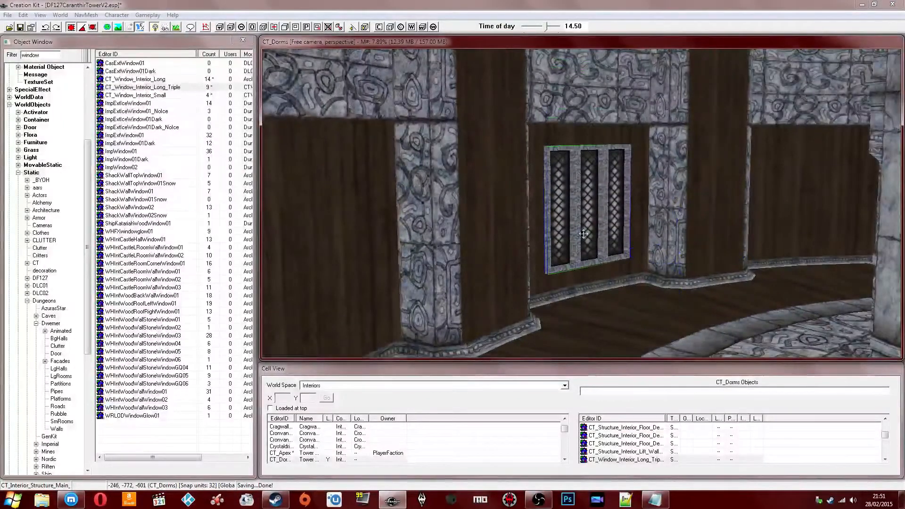
shift+middle_drag(584, 232, 588, 226)
- Load CT_Apex and examine the size and reference data of the triple windows on its wall
click(295, 453)
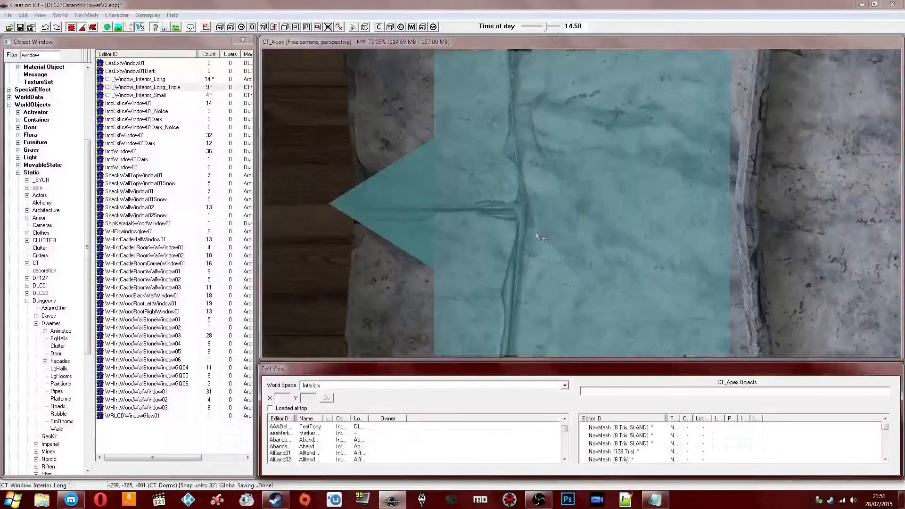
scroll(545, 219, down, 3)
click(545, 218)
mouse_move(545, 218)
shift+middle_down()
mouse_move(513, 200)
mouse_move(541, 217)
mouse_move(530, 210)
mouse_move(729, 193)
shift+middle_up()
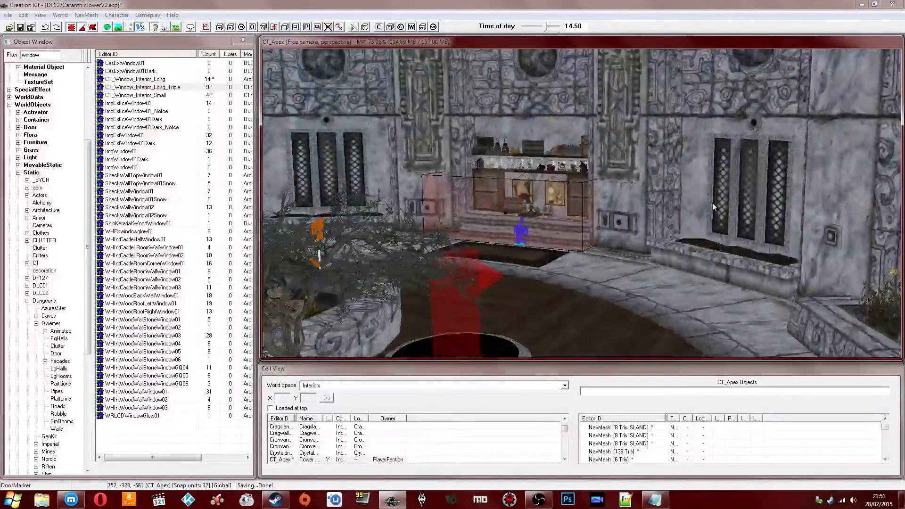
double_click(713, 206)
click(486, 347)
scroll(547, 307, down, 3)
shift+middle_drag(548, 307, 654, 254)
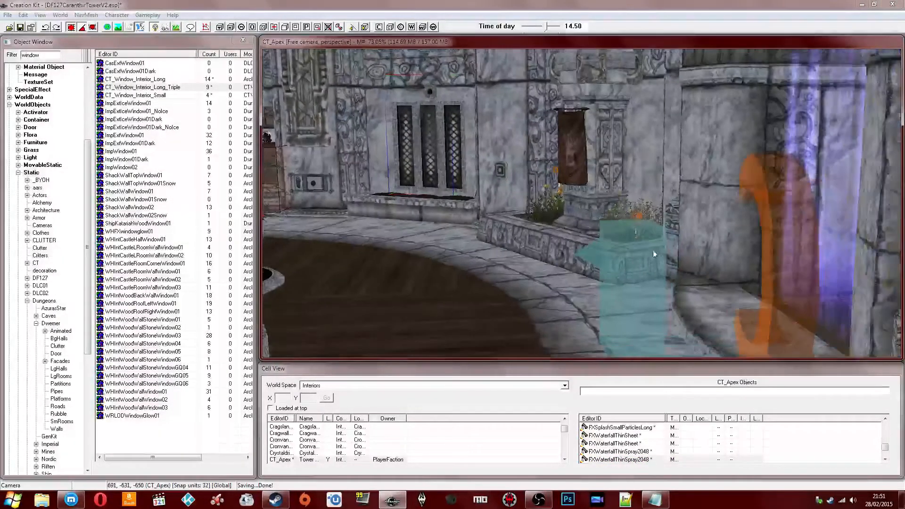
scroll(338, 451, down, 1)
- Load CT_Dorms and set the triple window's scale to 1
double_click(339, 459)
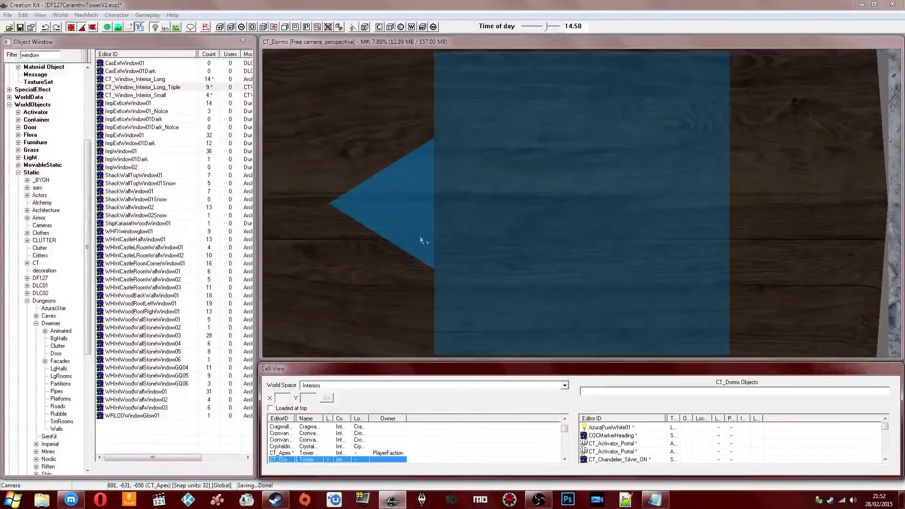
click(516, 230)
scroll(515, 230, down, 5)
shift+middle_drag(515, 229, 580, 158)
shift+middle_drag(506, 211, 601, 222)
scroll(591, 208, up, 4)
scroll(598, 223, up, 3)
click(579, 224)
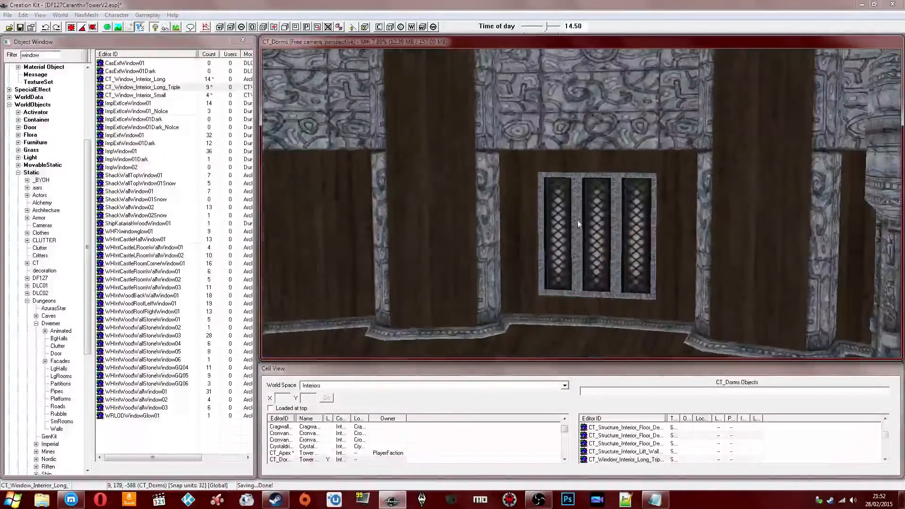
double_click(579, 224)
text(1)
key(Return)
- Reposition the triple window near the middle of the wooden wall panel
click(564, 286)
drag(576, 300, 573, 347)
mouse_move(576, 258)
shift+middle_down()
mouse_move(591, 254)
mouse_move(585, 259)
shift+middle_up()
drag(584, 259, 583, 253)
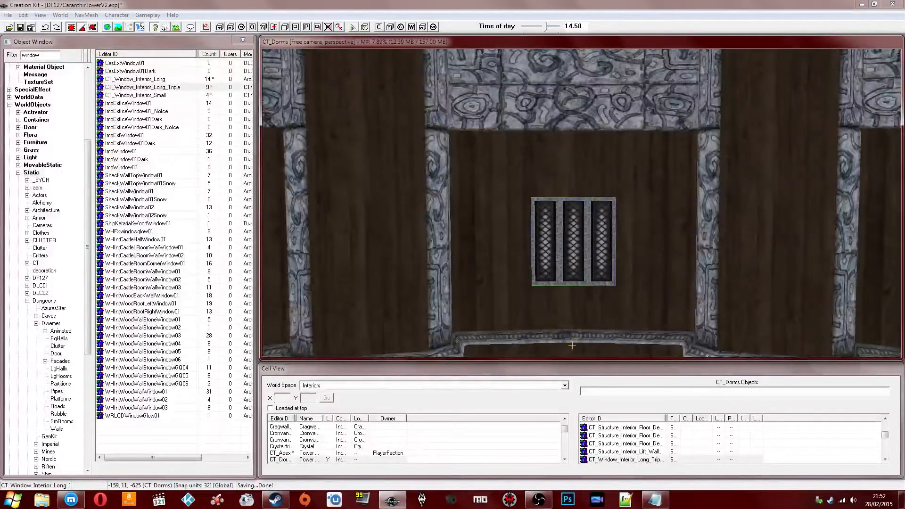
shift+middle_drag(571, 237, 577, 200)
- Check the reference data of the dorms main structure and of the fireplace structure in CT_Apex
double_click(500, 227)
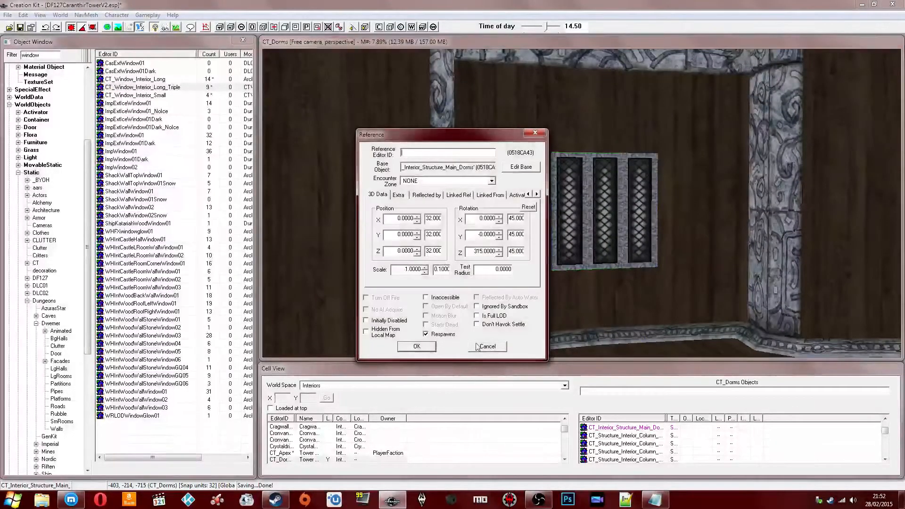
click(486, 346)
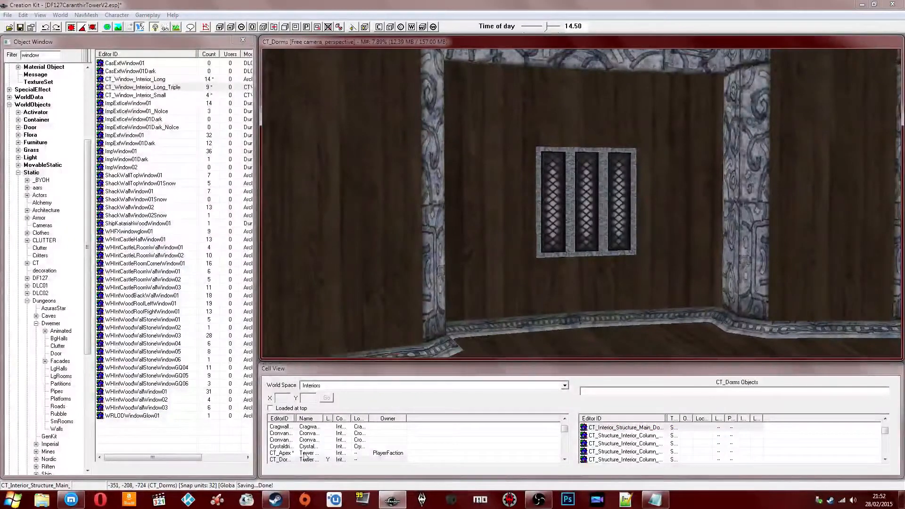
double_click(304, 454)
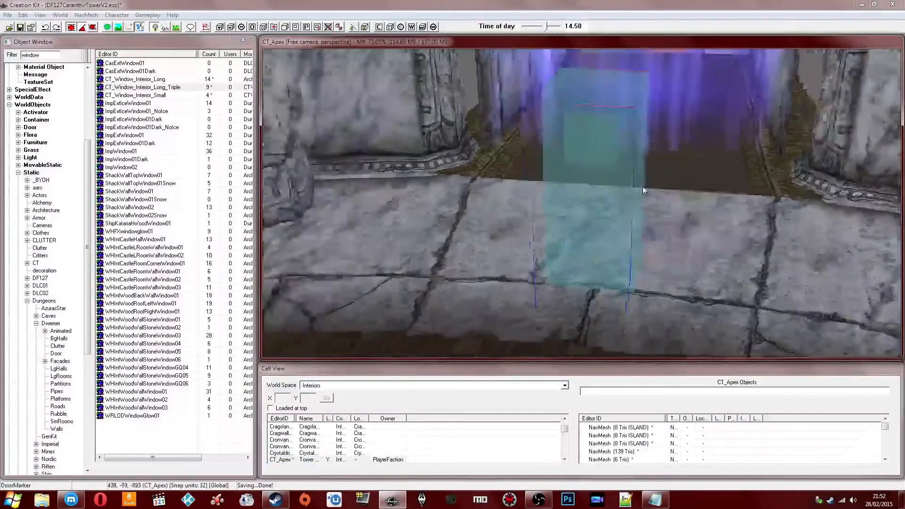
middle_drag(643, 189, 646, 198)
double_click(646, 198)
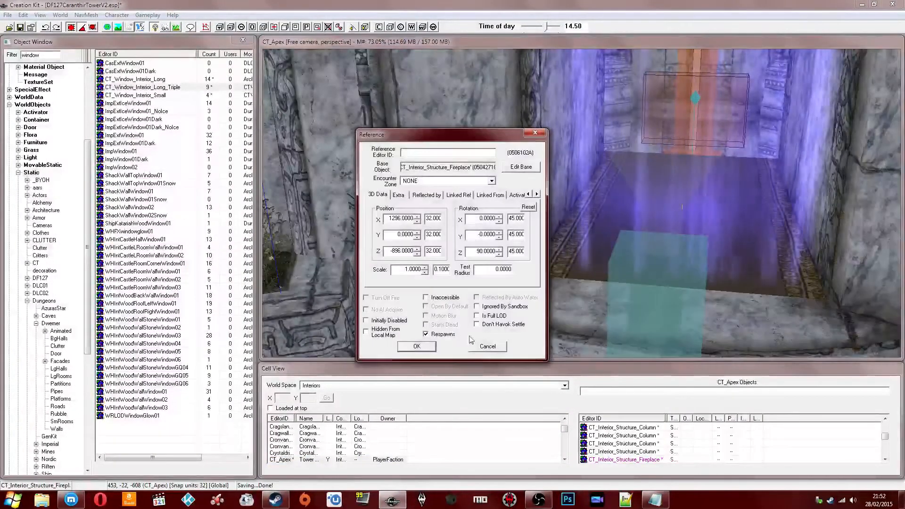
click(486, 346)
shift+middle_drag(547, 291, 660, 222)
mouse_move(491, 198)
shift+middle_down()
mouse_move(589, 195)
mouse_move(540, 194)
mouse_move(499, 212)
shift+middle_up()
double_click(427, 323)
click(485, 346)
shift+middle_drag(495, 302, 504, 238)
- Toggle the visibility of a triple window in CT_Apex and check its reference scale without changing it
click(485, 227)
key(1)
key(1)
click(485, 228)
key(alt+1)
click(505, 238)
key(1)
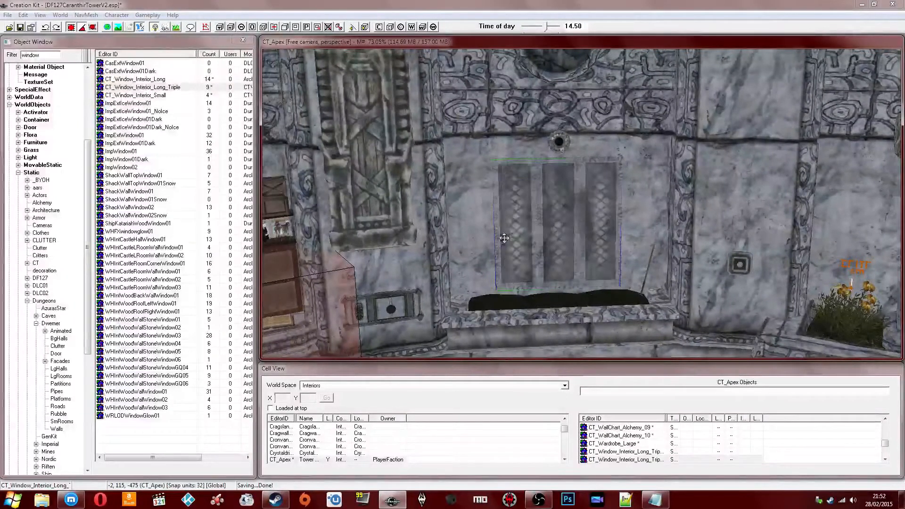
double_click(507, 238)
drag(397, 270, 424, 271)
click(478, 345)
shift+middle_drag(481, 337, 535, 291)
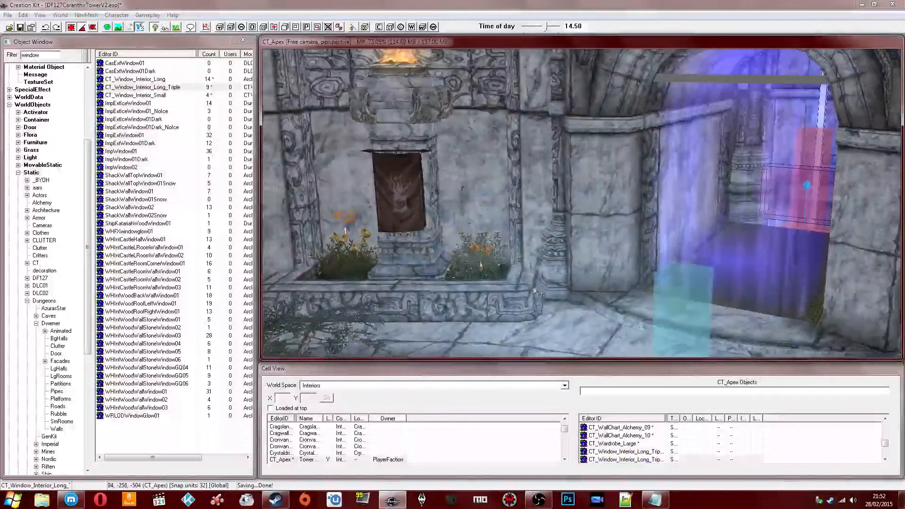
- Load CT_Dorms and bring the placed triple window back into view
scroll(288, 443, down, 1)
click(285, 446)
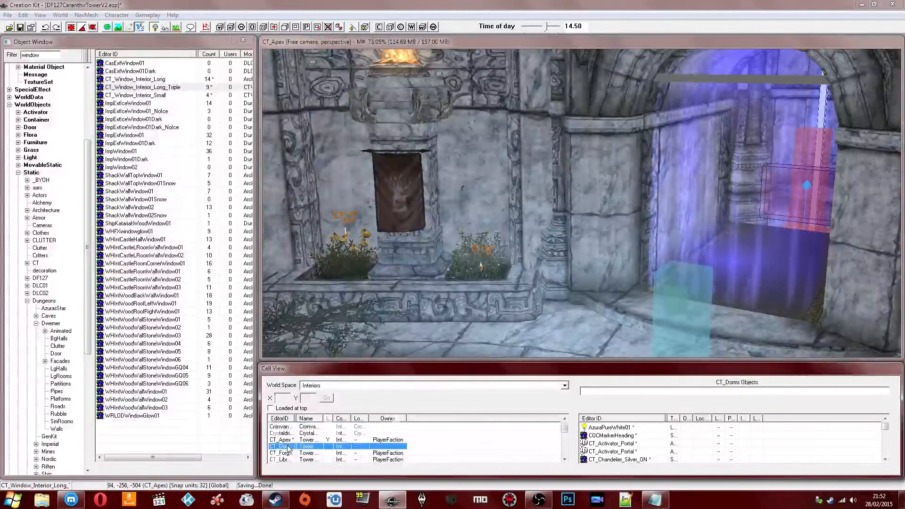
double_click(288, 448)
click(486, 276)
scroll(503, 257, down, 6)
shift+middle_drag(503, 258, 524, 225)
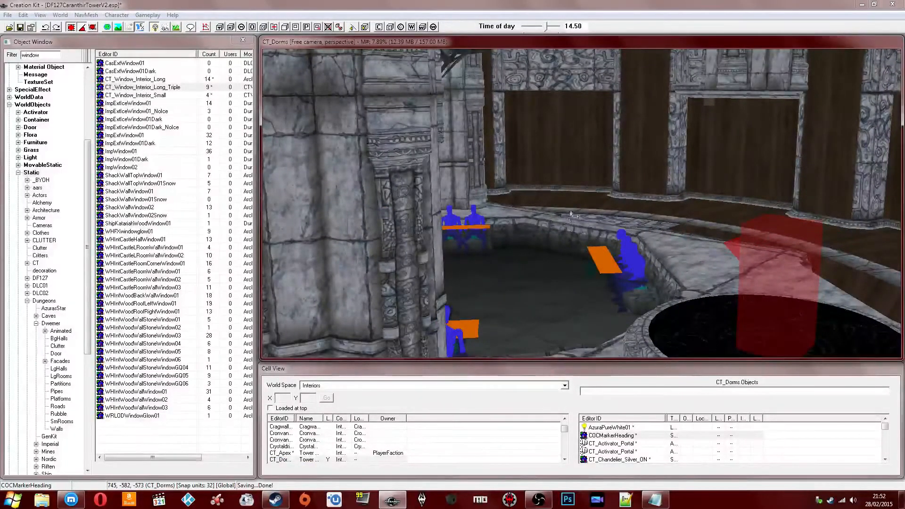
shift+middle_drag(538, 191, 597, 188)
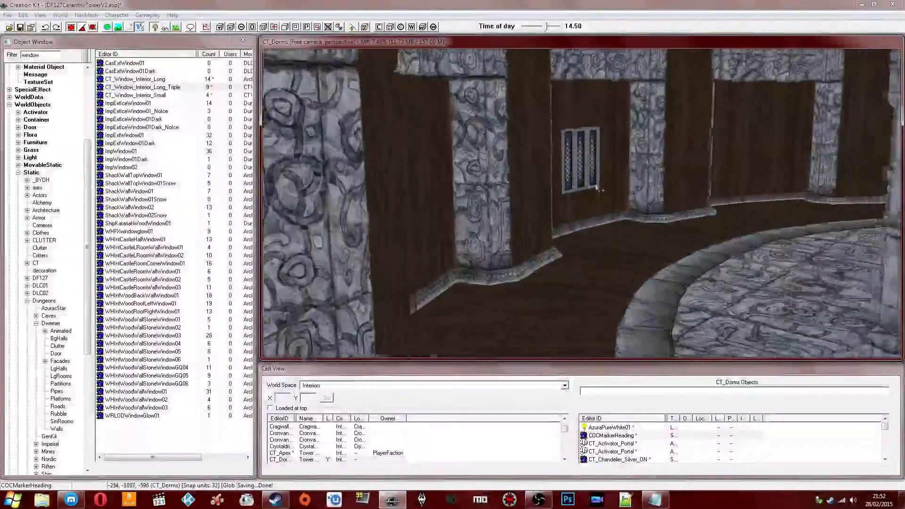
- Set the triple window's scale to 2 and move it back into place on the wooden wall panel
double_click(596, 187)
text(1)
key(Return)
shift+middle_drag(585, 289, 559, 246)
scroll(561, 225, up, 3)
drag(561, 224, 578, 253)
- Fine-tune the enlarged window's position within the wall panel and undo the last move
mouse_move(564, 164)
shift+middle_down()
mouse_move(547, 151)
mouse_move(558, 176)
shift+middle_up()
scroll(580, 180, up, 2)
drag(579, 177, 579, 200)
shift+middle_drag(580, 200, 580, 178)
drag(579, 177, 581, 195)
key(ctrl+z)
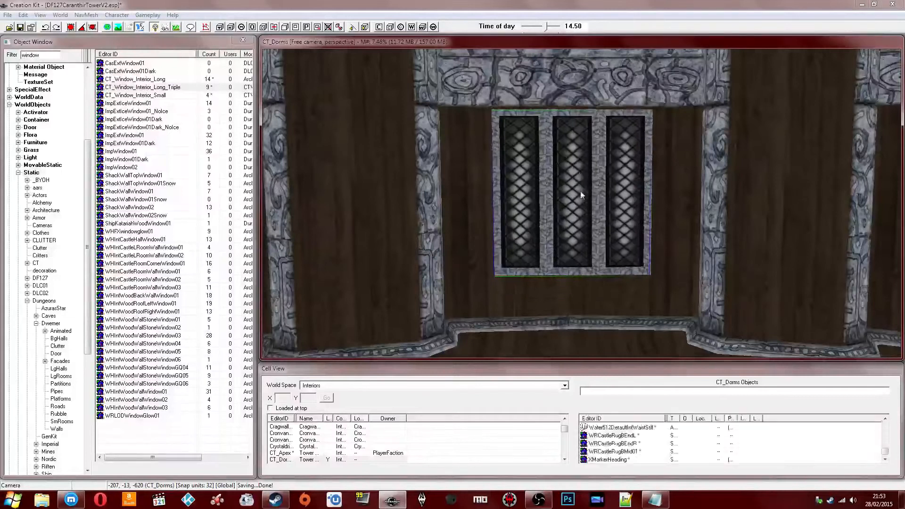
- Try to nudge the triple window closer to the wall, undoing the moves
scroll(581, 195, up, 3)
shift+middle_drag(581, 195, 581, 203)
drag(581, 202, 581, 165)
shift+middle_drag(581, 160, 585, 187)
drag(586, 187, 583, 170)
key(ctrl+z)
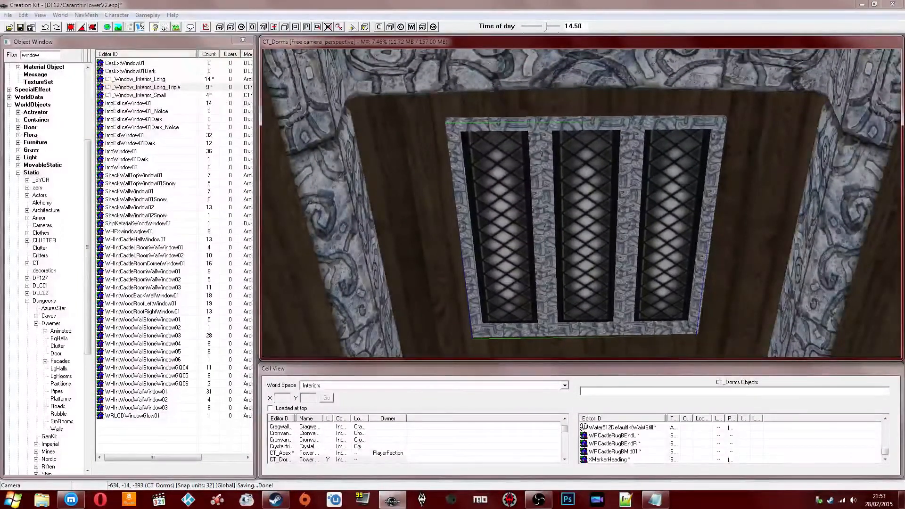
scroll(583, 175, up, 3)
middle_drag(585, 180, 589, 197)
drag(580, 241, 588, 169)
key(ctrl+z)
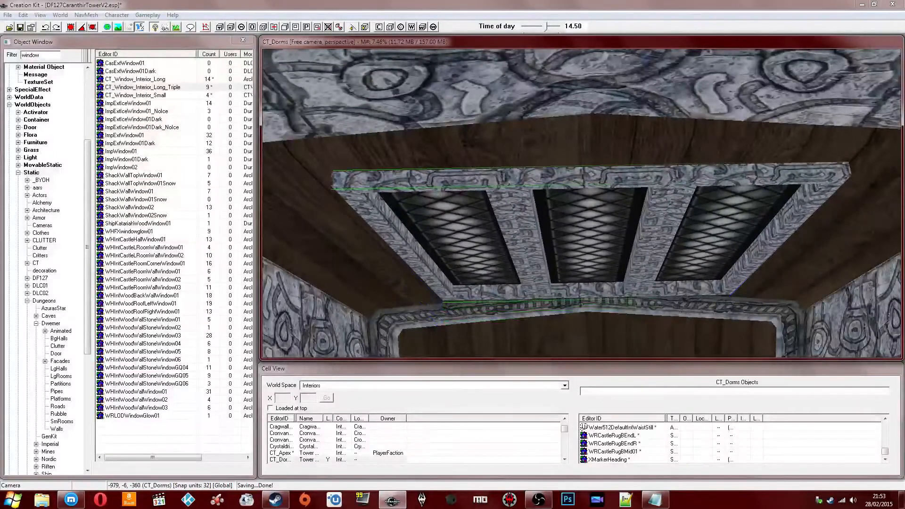
key(ctrl+z)
- Shift the triple window's depth until its frame sits against the wooden wall with the glass exposed
drag(592, 239, 592, 191)
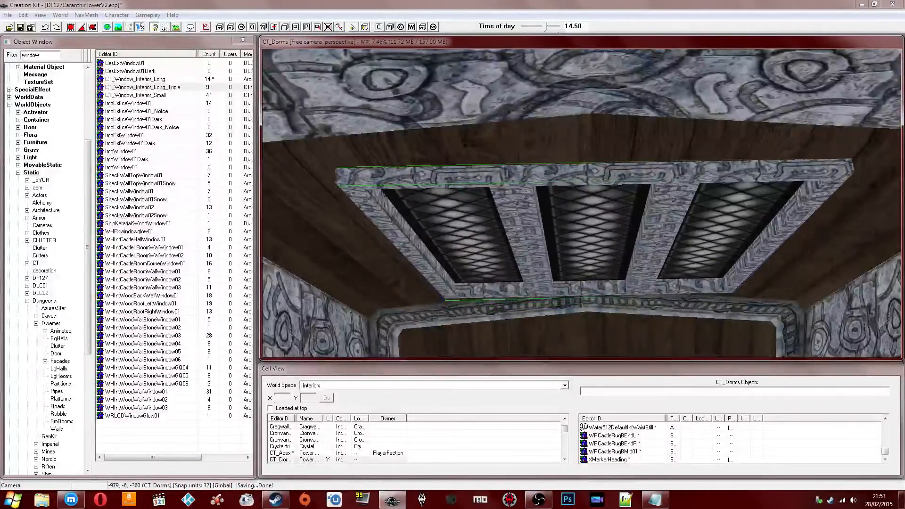
shift+middle_drag(592, 191, 586, 234)
drag(586, 234, 586, 212)
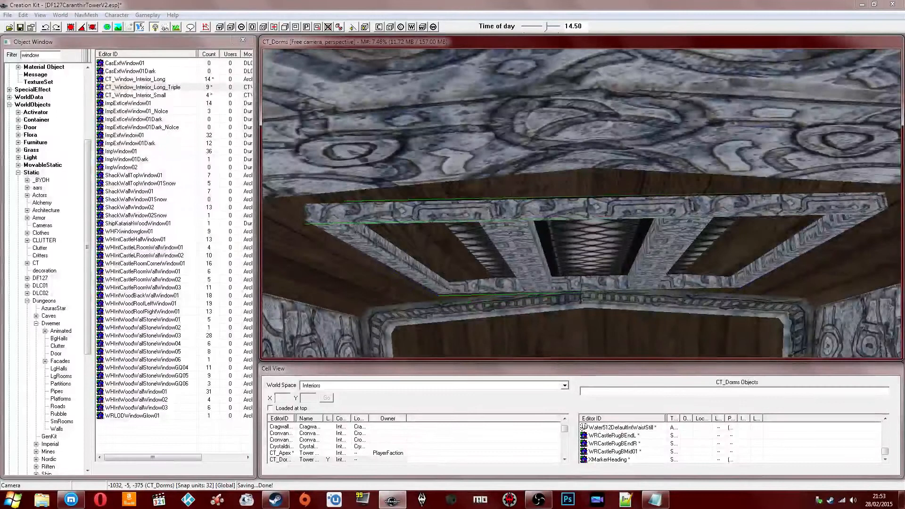
drag(587, 212, 575, 232)
shift+middle_drag(575, 232, 574, 209)
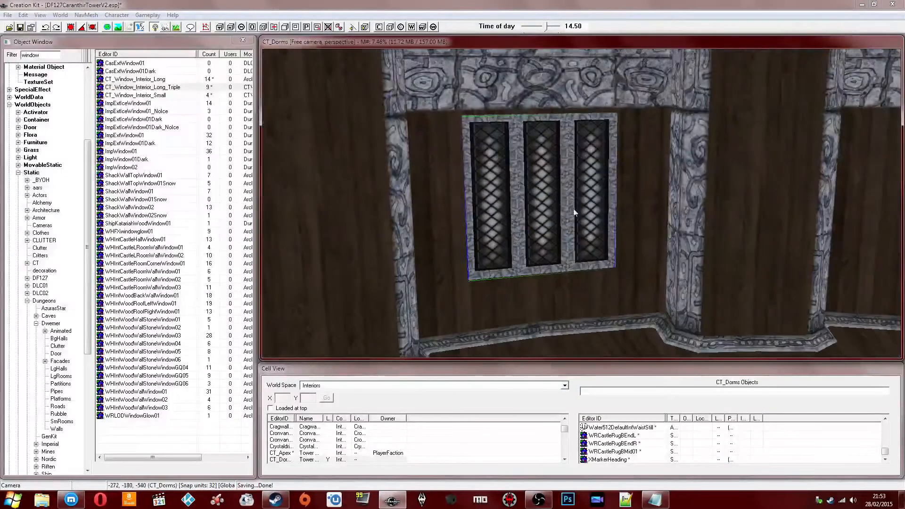
- Lower the triple window slightly to leave a gap beneath the stone header
drag(572, 179, 570, 201)
shift+middle_drag(570, 199, 587, 210)
click(593, 191)
scroll(587, 197, up, 2)
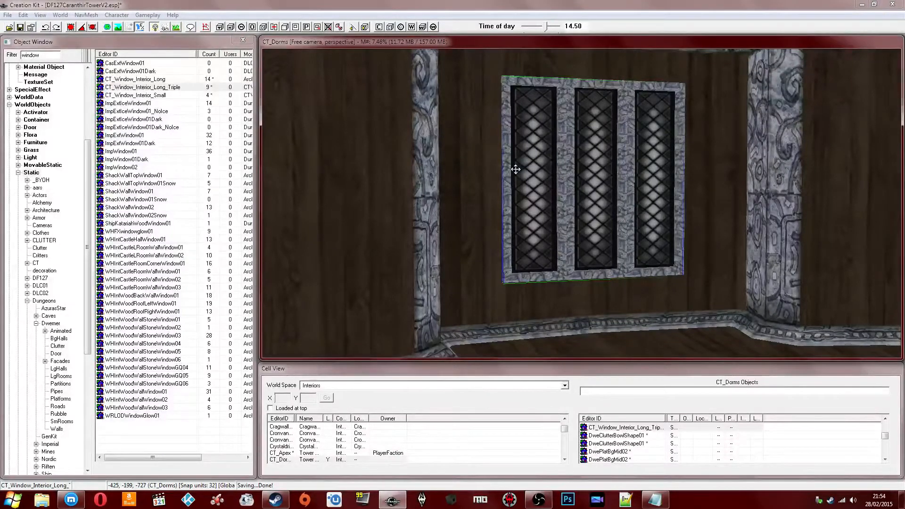
shift+middle_drag(517, 169, 551, 156)
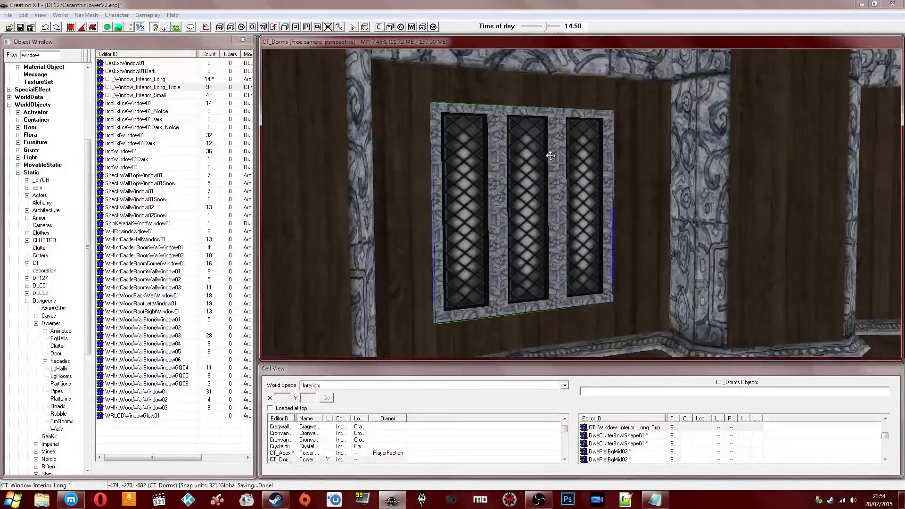
- Filter the objects by "pole" and place a CT_Drape_Pole in front of the triple window
double_click(44, 57)
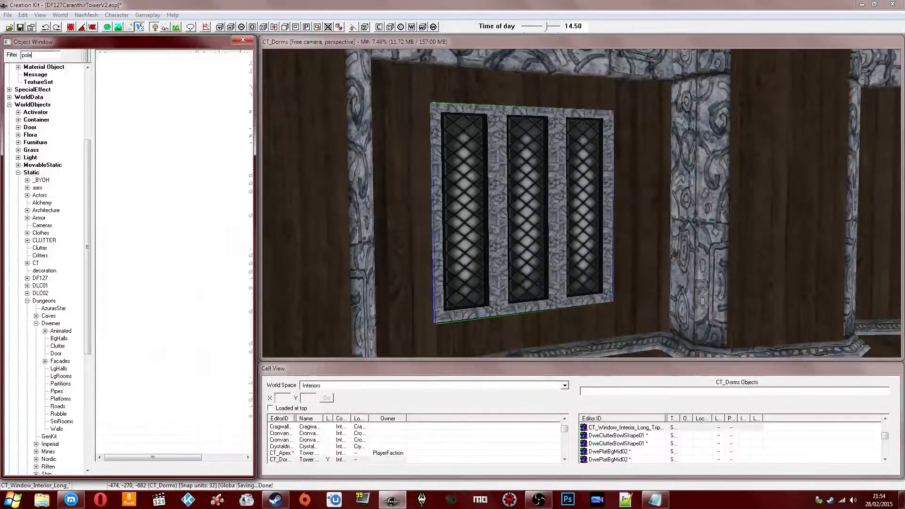
right_click(146, 110)
drag(123, 127, 506, 189)
middle_drag(510, 180, 534, 252)
drag(534, 233, 536, 175)
middle_drag(534, 172, 530, 227)
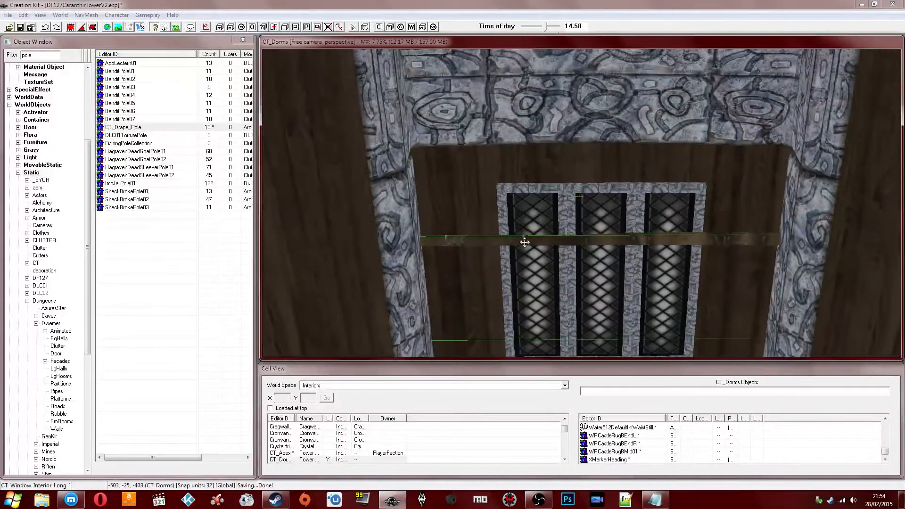
- Set the drape pole's scale to 0.9 and position it above the window, just under the stone header
double_click(525, 239)
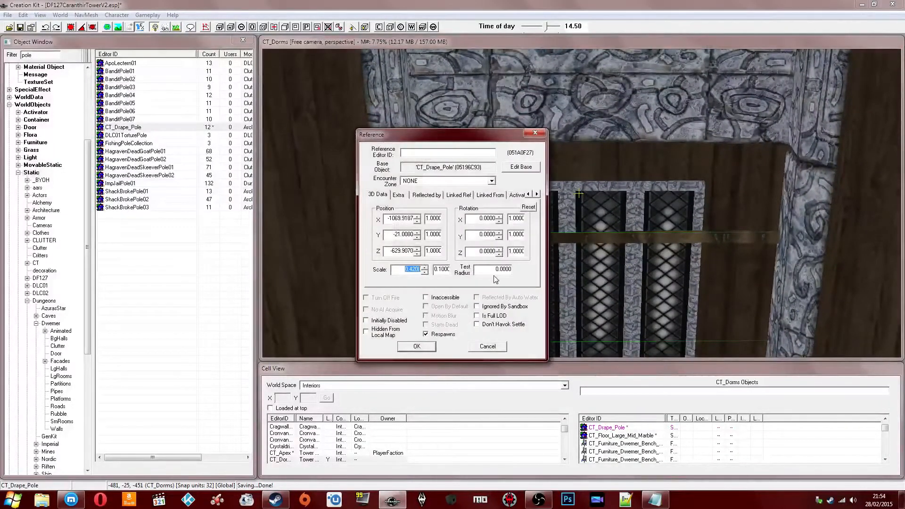
text(0.9)
key(Return)
key(Left)
drag(496, 275, 517, 222)
drag(602, 148, 617, 94)
shift+middle_drag(516, 165, 512, 229)
drag(621, 230, 616, 184)
shift+middle_drag(507, 185, 512, 150)
right_drag(512, 149, 509, 151)
shift+middle_drag(509, 150, 582, 171)
- Filter the object list by "banner"
drag(35, 55, 2, 57)
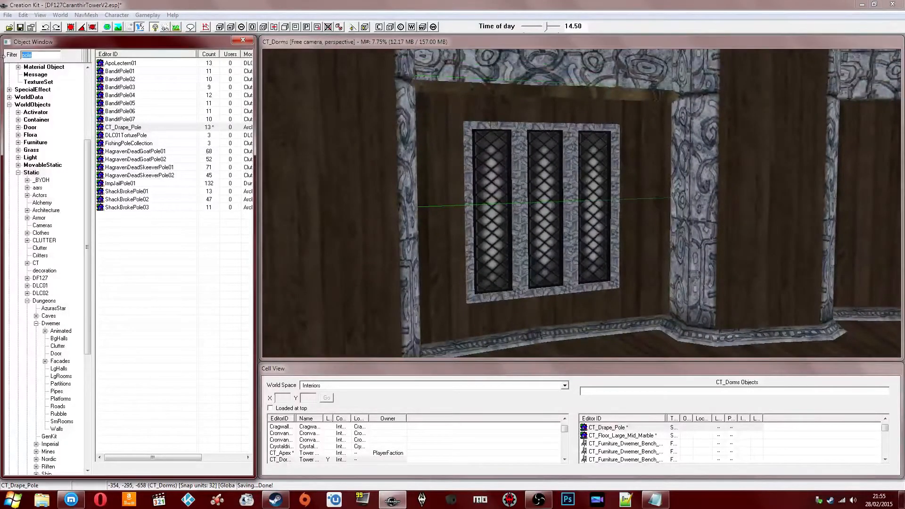
text(bannr)
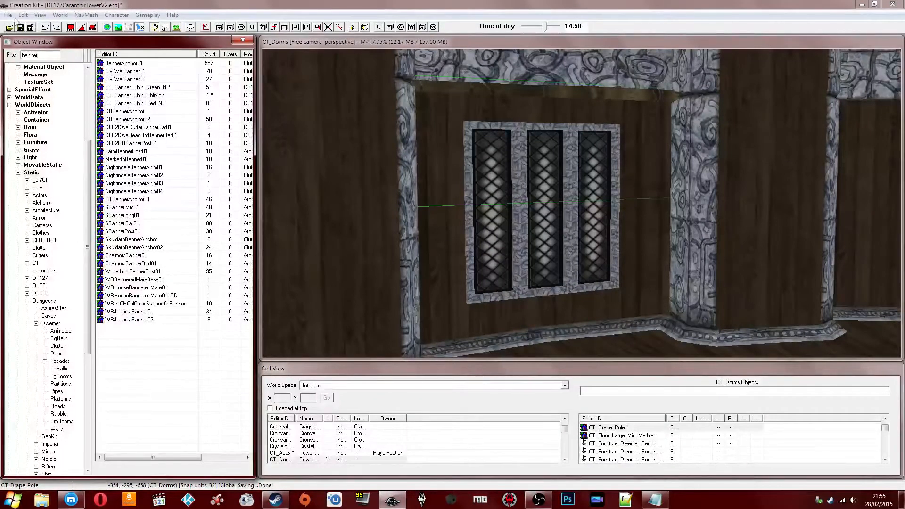
- Try a CT_Banner_Thin_Oblivion banner at the window and delete it
click(219, 96)
drag(334, 137, 531, 237)
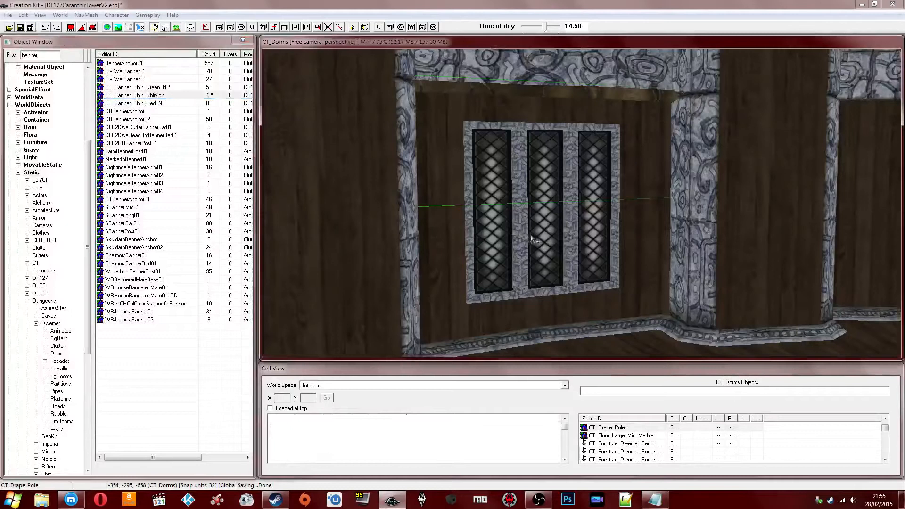
key(shift)
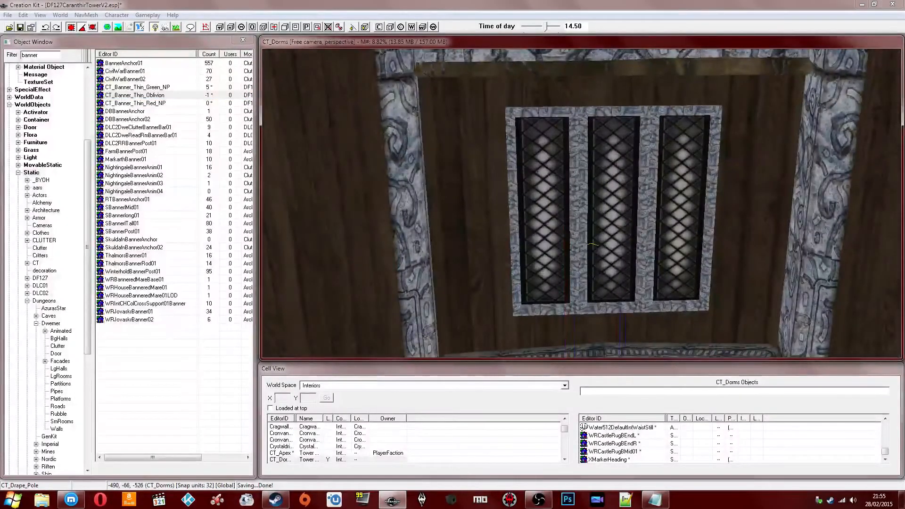
key(Delete)
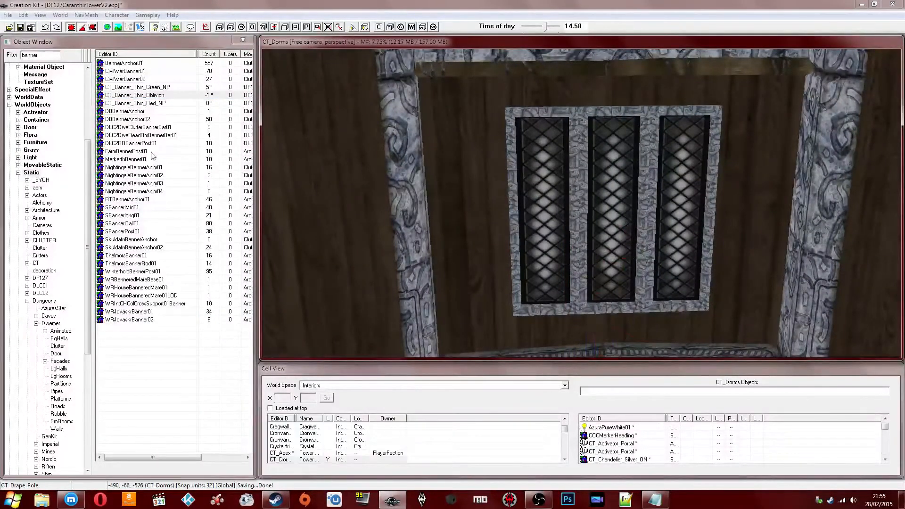
- Place a CT_Banner_Thin_Red_NP banner in front of the triple window and turn it to face the room
click(147, 81)
drag(121, 103, 490, 302)
middle_drag(490, 301, 489, 225)
scroll(490, 229, down, 1)
right_drag(490, 229, 490, 193)
middle_drag(486, 184, 527, 224)
scroll(547, 210, up, 1)
drag(553, 205, 565, 206)
- Raise the red banner to the drape pole and shift it towards the pole's left end
shift+middle_drag(566, 206, 565, 259)
drag(564, 245, 560, 137)
middle_drag(549, 121, 590, 162)
scroll(590, 148, up, 2)
drag(590, 184, 536, 184)
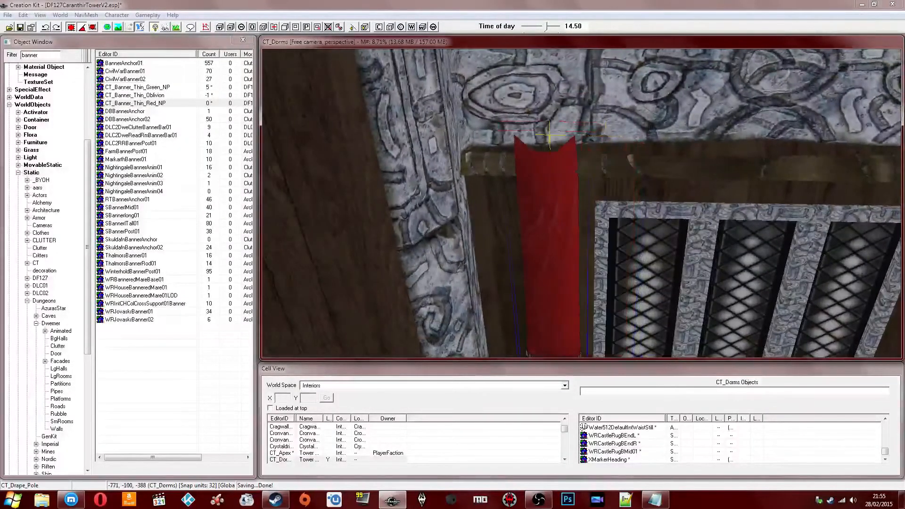
shift+middle_drag(543, 178, 552, 182)
scroll(552, 183, up, 1)
- Align the red banner beside the left stone pillar and lower its top edge onto the drape pole
click(642, 203)
shift+middle_drag(641, 203, 565, 174)
scroll(565, 182, up, 1)
drag(565, 174, 504, 174)
shift+middle_drag(496, 185, 497, 141)
drag(497, 141, 497, 144)
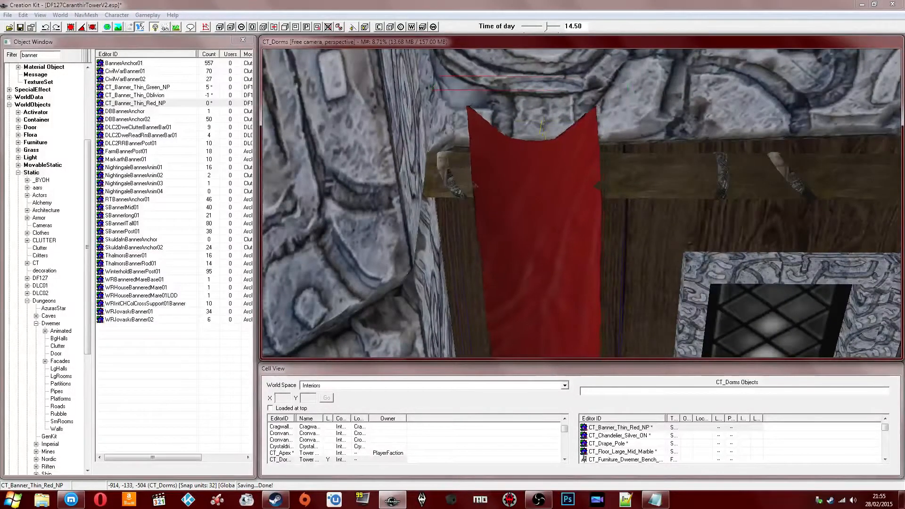
key(z)
drag(539, 189, 523, 222)
scroll(523, 221, down, 4)
mouse_move(523, 219)
middle_down()
mouse_move(488, 184)
mouse_move(533, 213)
middle_up()
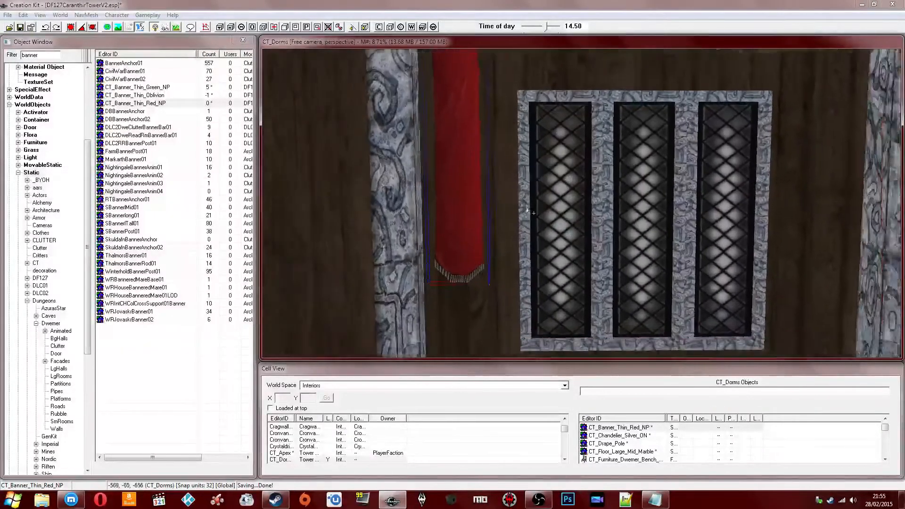
scroll(528, 212, down, 3)
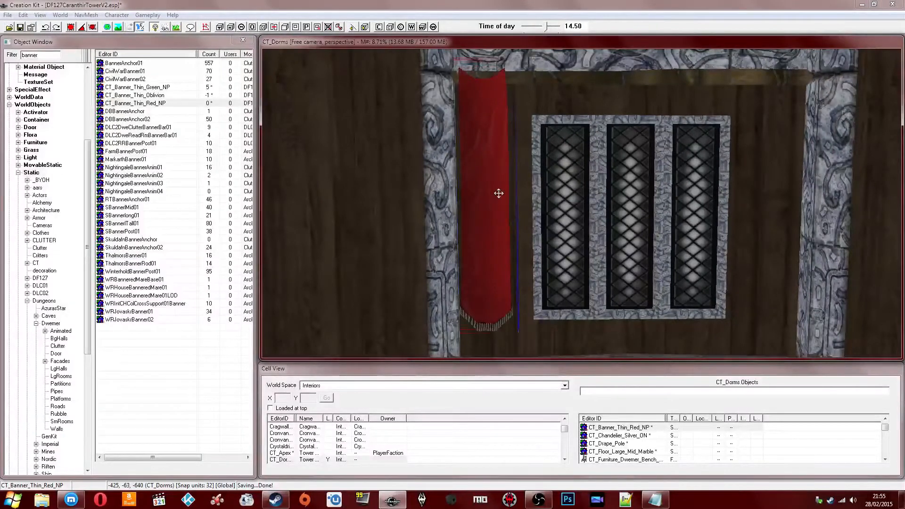
- Enlarge the red banner slightly and move it back against the drape pole
double_click(498, 194)
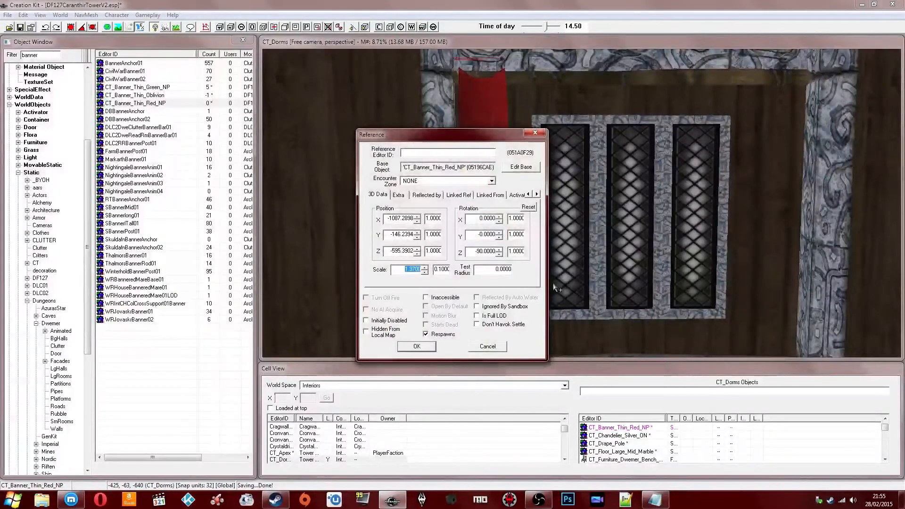
key(Return)
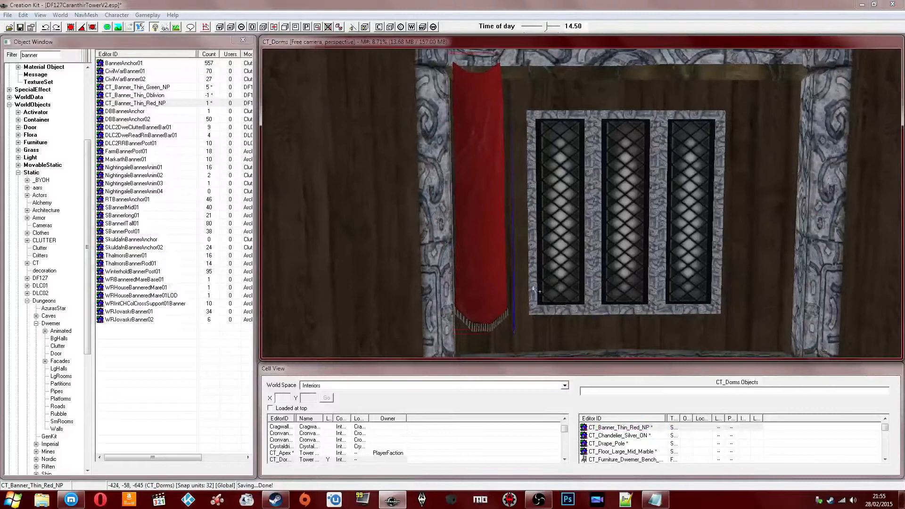
drag(474, 285, 479, 284)
middle_drag(477, 284, 430, 198)
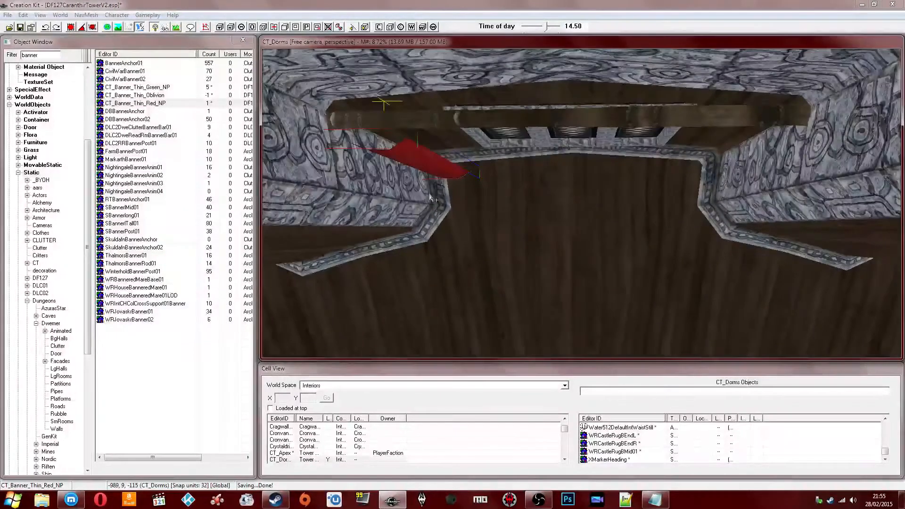
click(411, 156)
drag(414, 152, 410, 135)
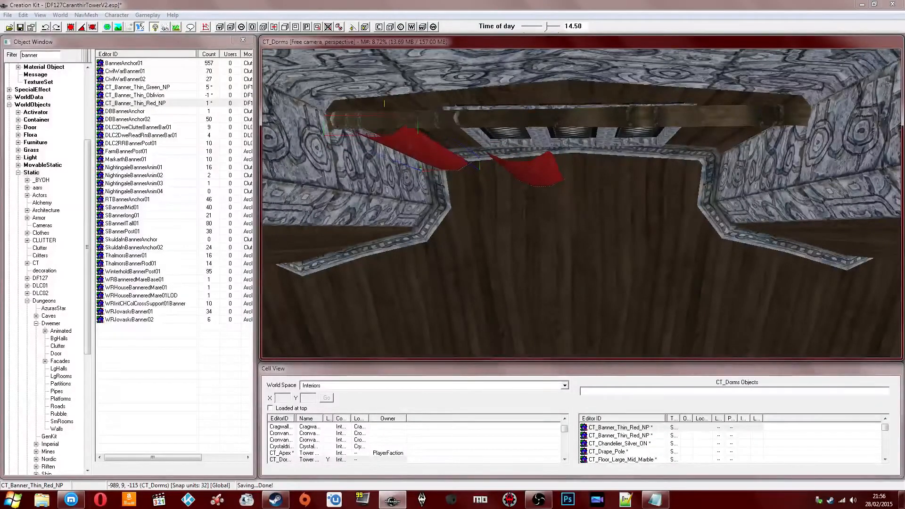
- Duplicate the red banner and hang the copy at the opposite end of the drape pole
drag(395, 137, 394, 138)
click(527, 170)
drag(527, 170, 629, 153)
middle_drag(629, 154, 616, 156)
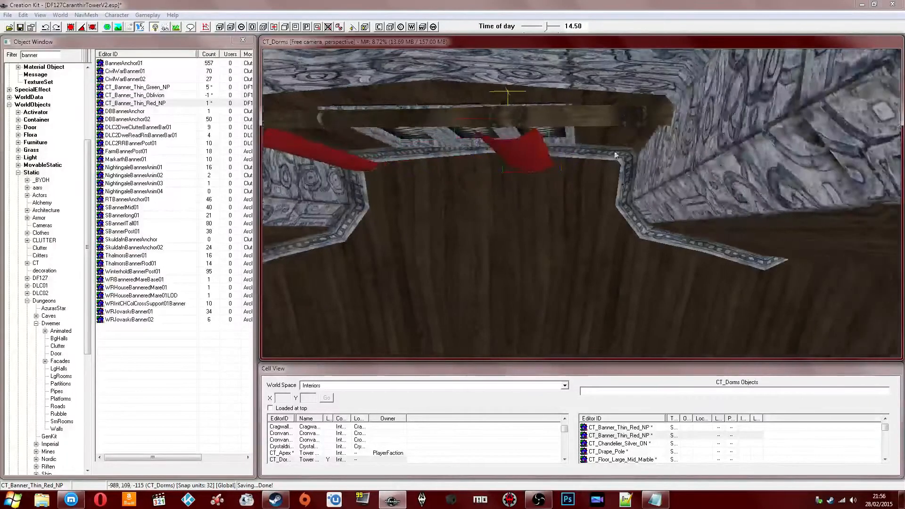
drag(534, 150, 622, 146)
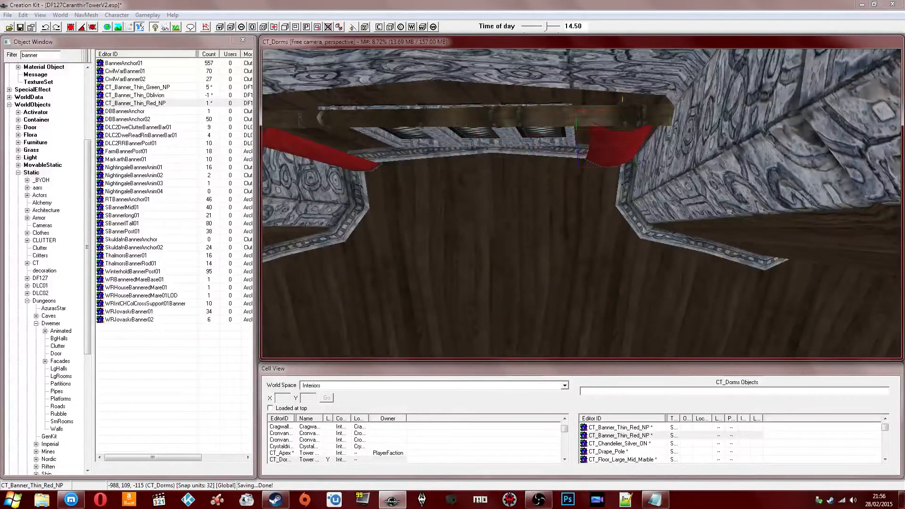
shift+middle_drag(633, 138, 608, 154)
scroll(602, 148, down, 2)
drag(662, 170, 659, 167)
- Check the Twitch stream chat in the browser and return to the Creation Kit
click(71, 500)
click(826, 443)
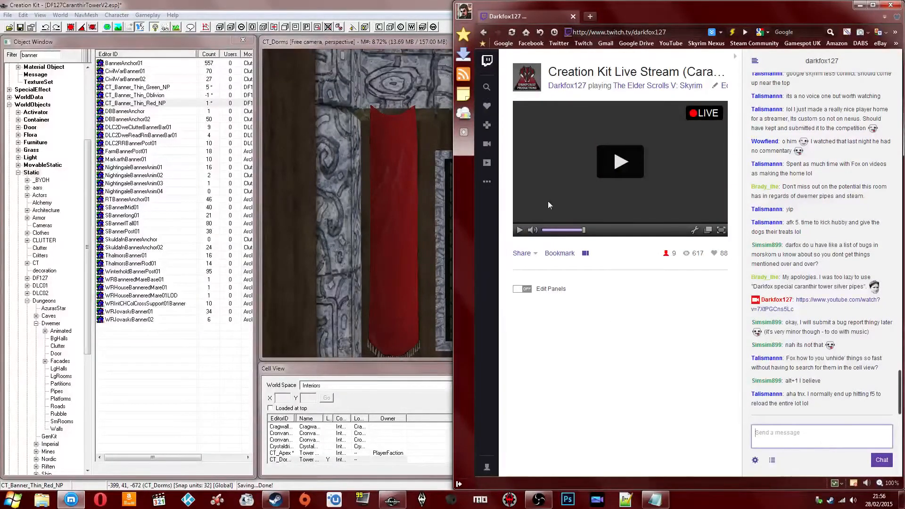
click(377, 182)
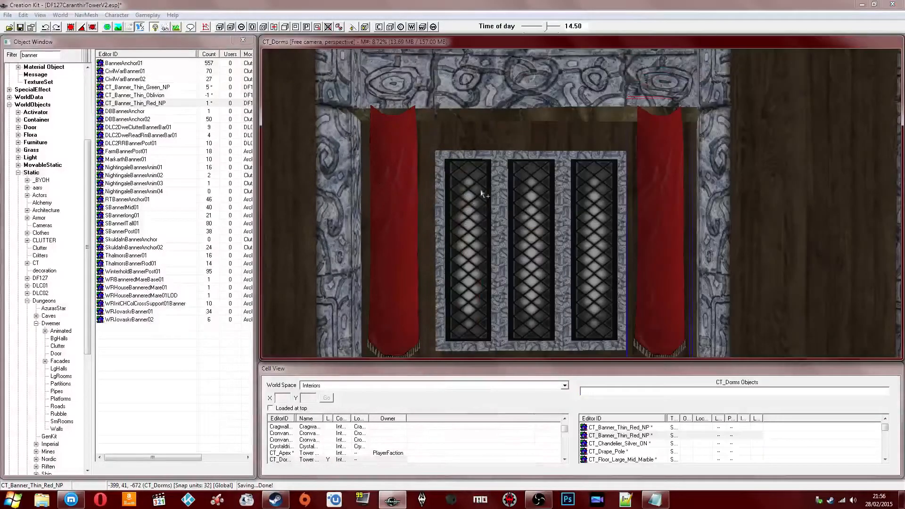
- Open the emittance settings of the triple window's reference
scroll(482, 193, down, 5)
scroll(629, 225, down, 1)
shift+middle_drag(630, 225, 521, 193)
double_click(537, 217)
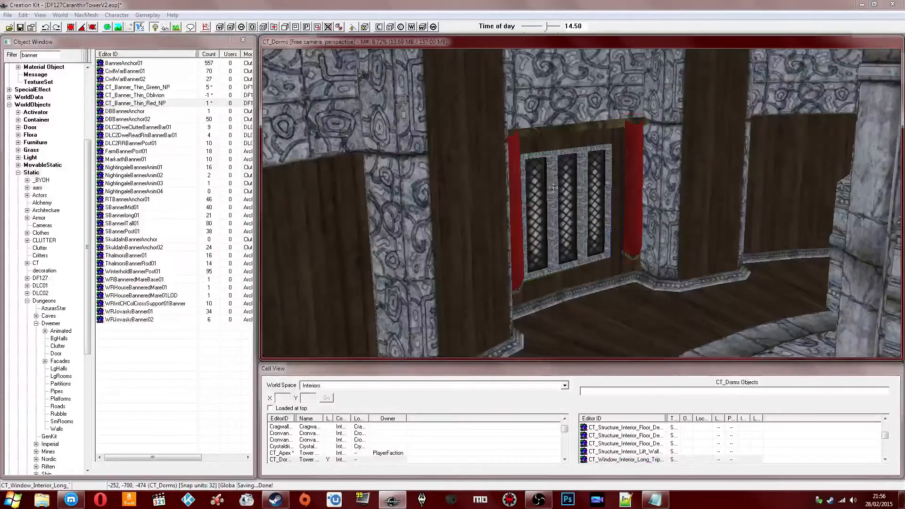
click(537, 193)
click(537, 194)
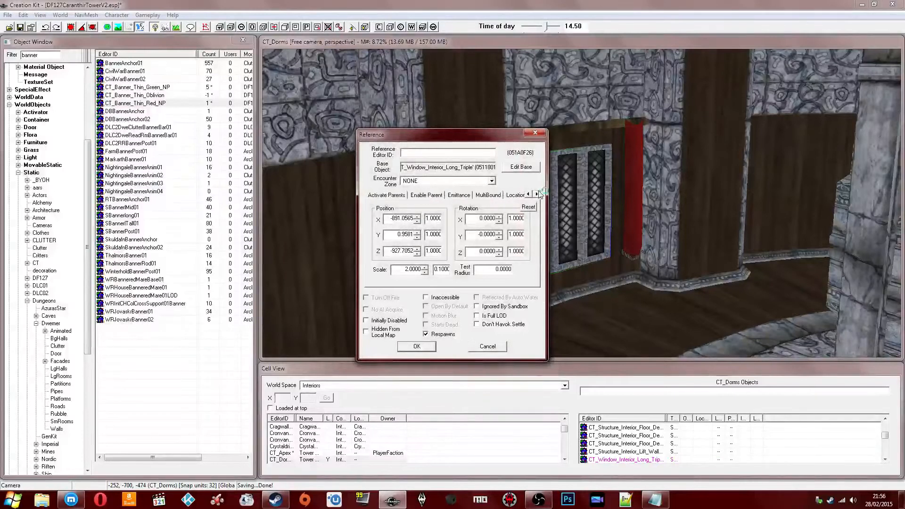
click(458, 194)
- Try Alikr_OmniLight_Warm as the window's interior emittance light and reset it to NONE
click(418, 225)
click(414, 249)
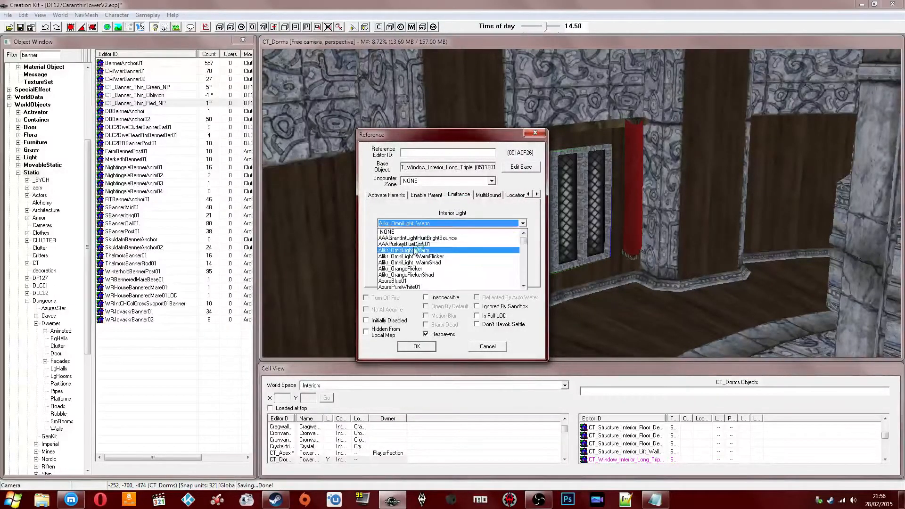
click(422, 227)
scroll(425, 233, up, 3)
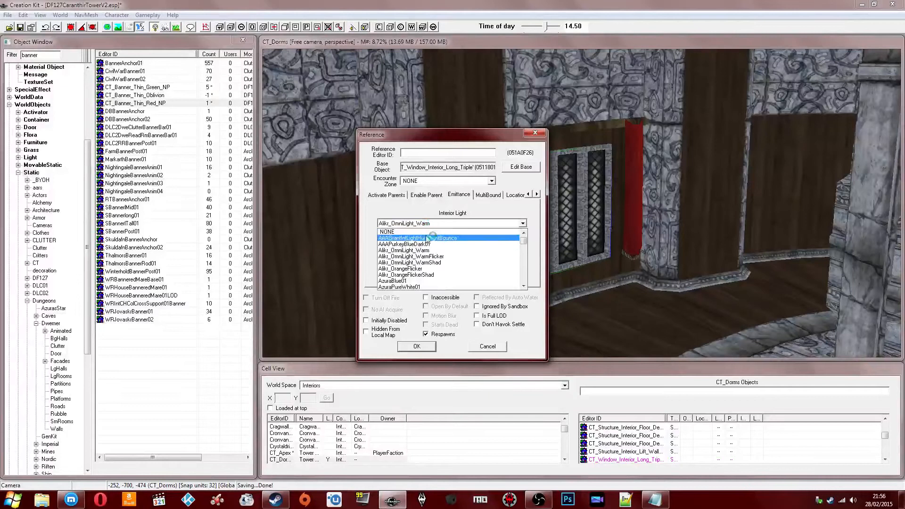
click(405, 232)
- Set the window's exterior emittance light to FXLightRegionInvertWindowWindhelm2 and apply the reference changes
click(402, 252)
click(401, 252)
key(f)
key(f)
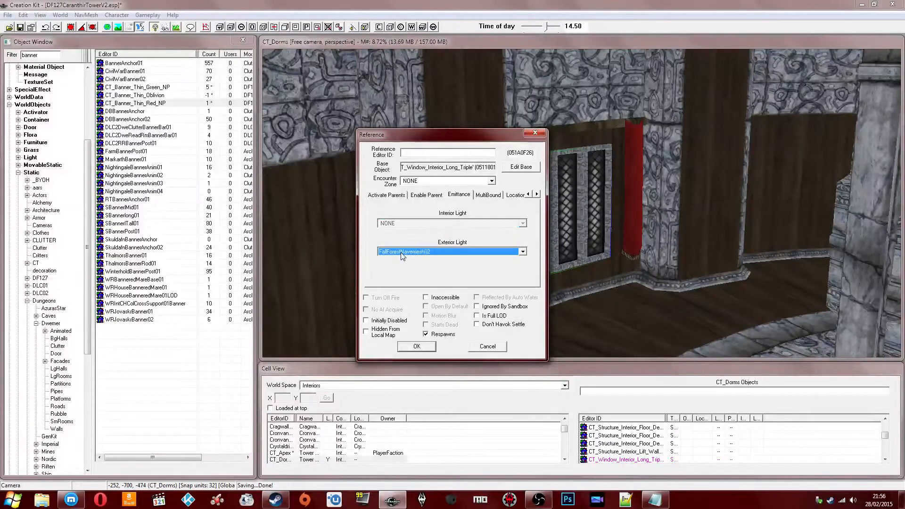
click(401, 252)
scroll(447, 312, down, 2)
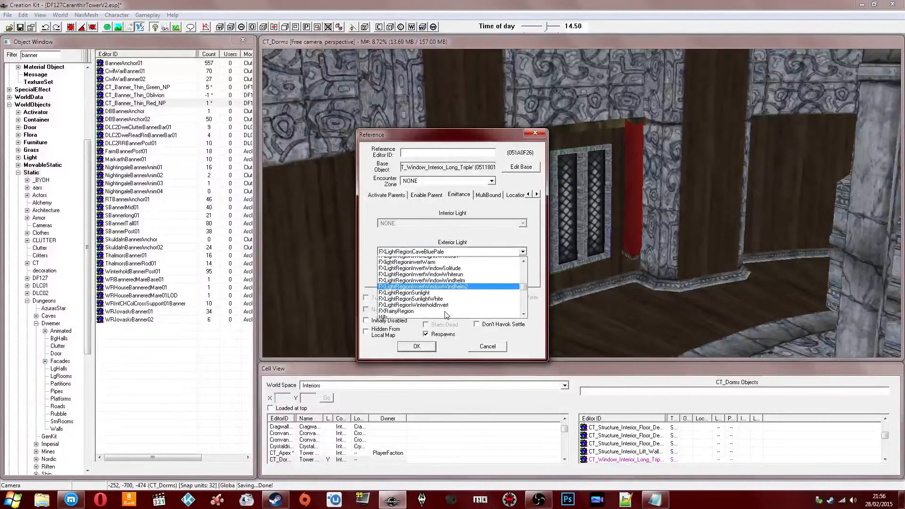
click(442, 285)
click(416, 347)
- Preview the window under the cell's own lighting with the time of day set to 10.50
shift+middle_drag(621, 334, 563, 276)
key(a)
drag(543, 28, 539, 28)
middle_drag(488, 172, 484, 168)
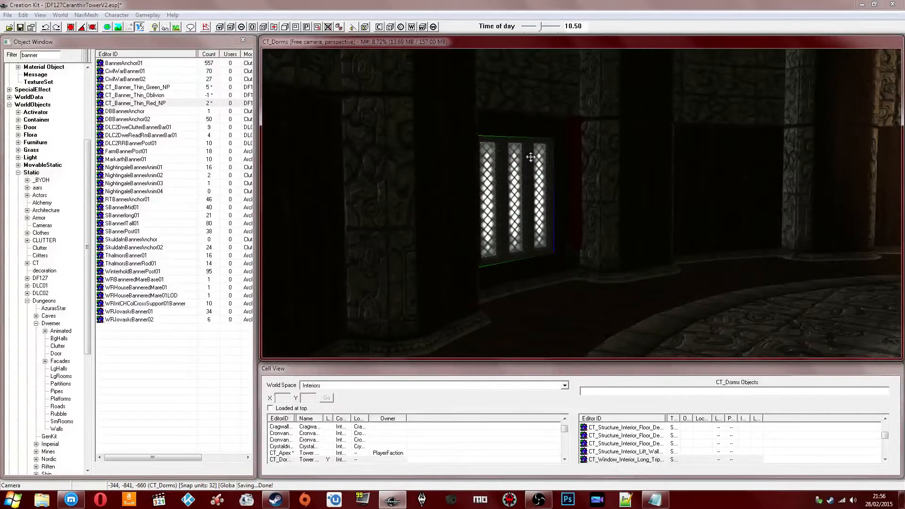
- Preview the triple window with the time of day set to 9.75
shift+middle_drag(537, 165, 539, 160)
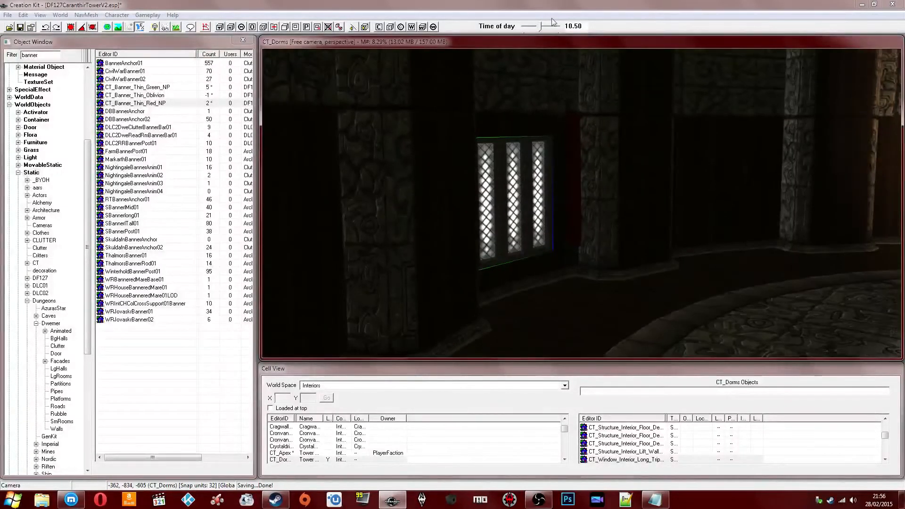
mouse_move(542, 27)
mouse_down()
mouse_move(559, 30)
mouse_move(519, 32)
mouse_move(552, 35)
mouse_move(537, 41)
mouse_up()
shift+middle_drag(533, 119, 538, 147)
click(300, 460)
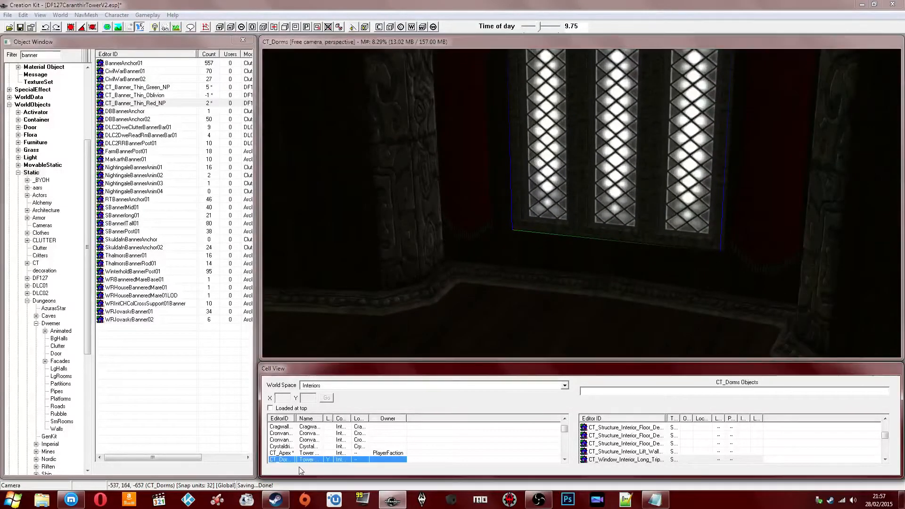
click(300, 453)
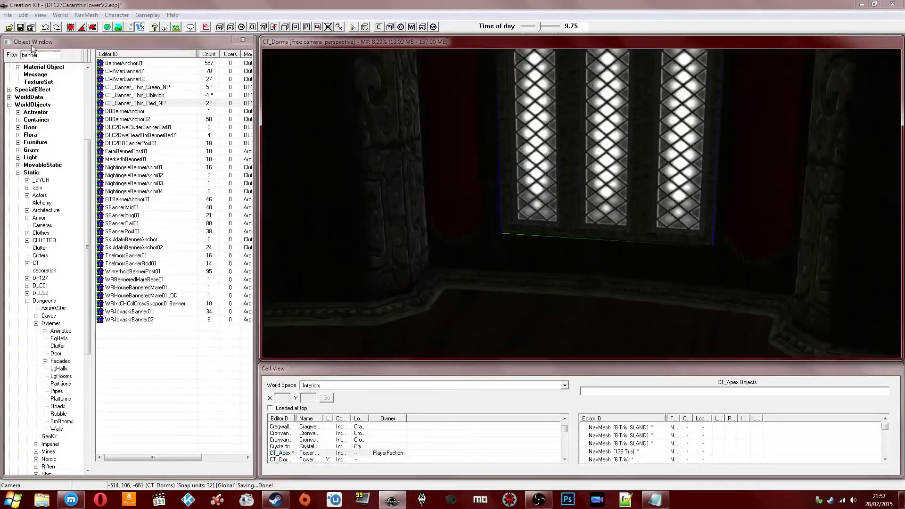
- Filter the objects by "table" and compare the CT_Table_Custom_Mid, CT_Table_Forge, CT_Table_Dwe_Small_Wooden and CT_Table_Desk_Main previews
click(33, 43)
double_click(45, 55)
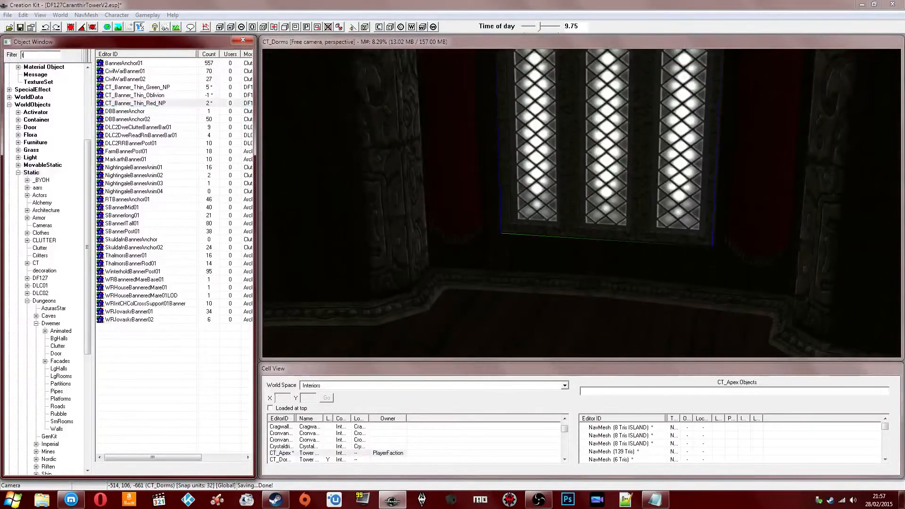
text(table)
right_click(142, 160)
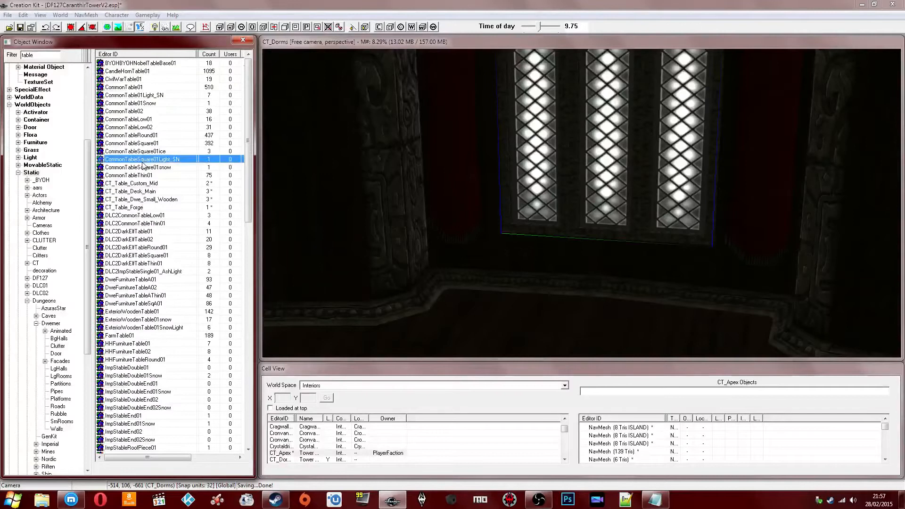
click(147, 209)
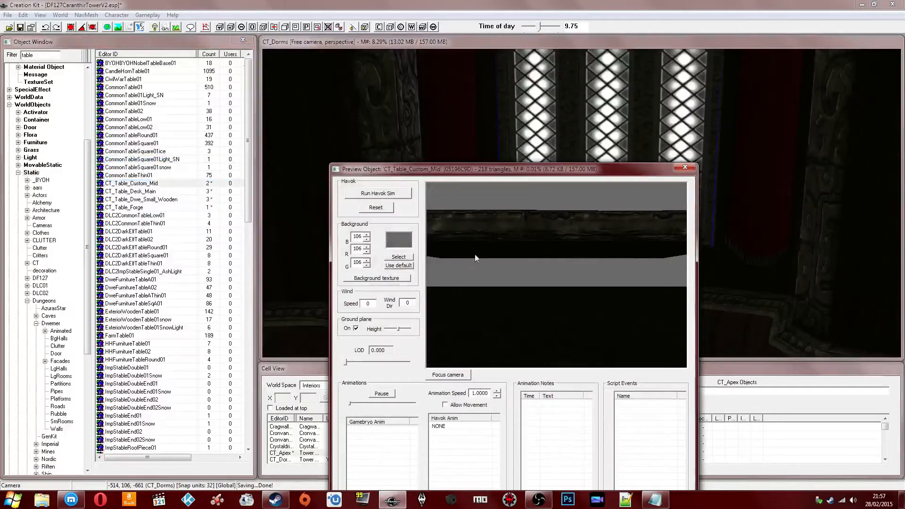
click(133, 194)
click(126, 206)
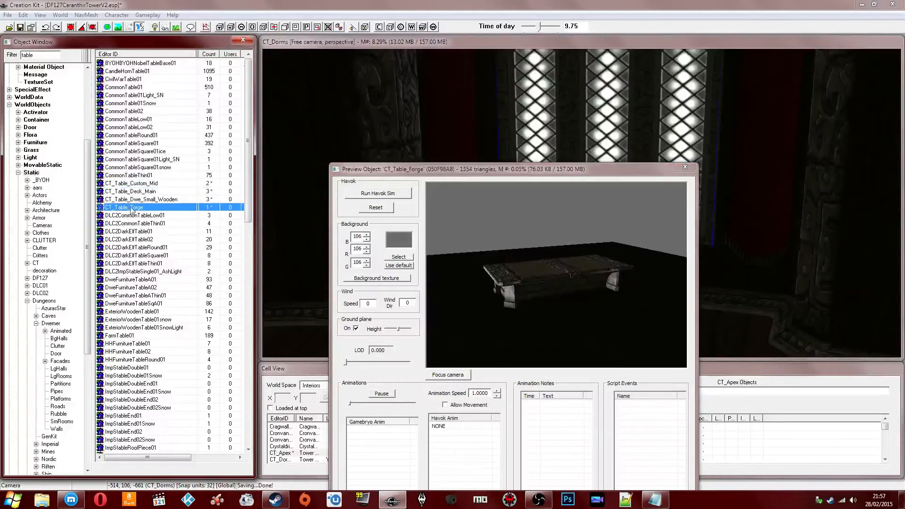
click(138, 200)
click(125, 192)
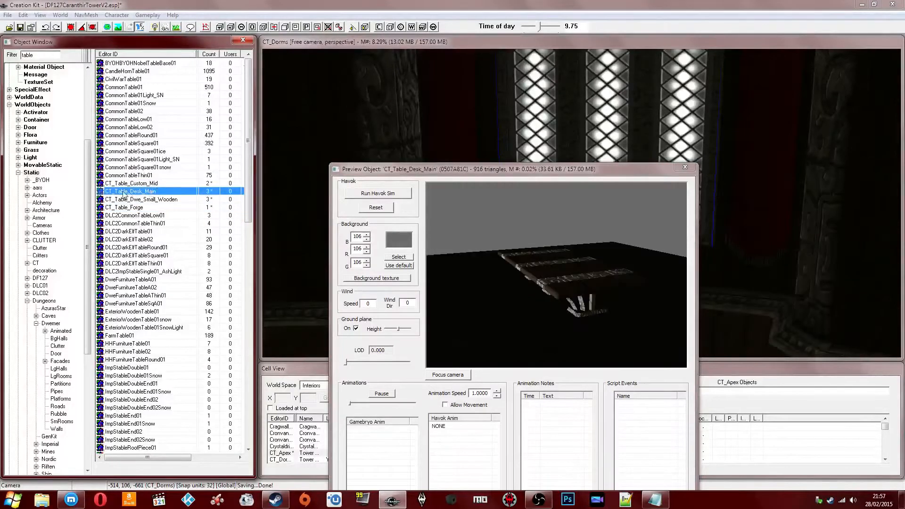
- Place a CT_Table_Desk_Main table in the dorms in front of the triple window
drag(747, 332, 711, 338)
shift+middle_drag(710, 339, 674, 298)
scroll(679, 299, up, 3)
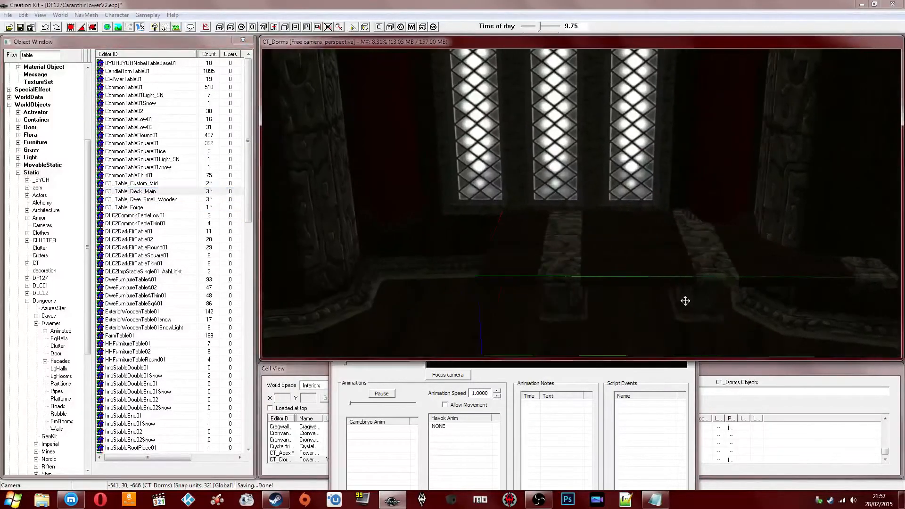
drag(685, 300, 703, 301)
- Adjust the desk table's placement along the wall beneath the triple window
drag(483, 229, 481, 236)
key(ctrl+q)
key(q)
key(w)
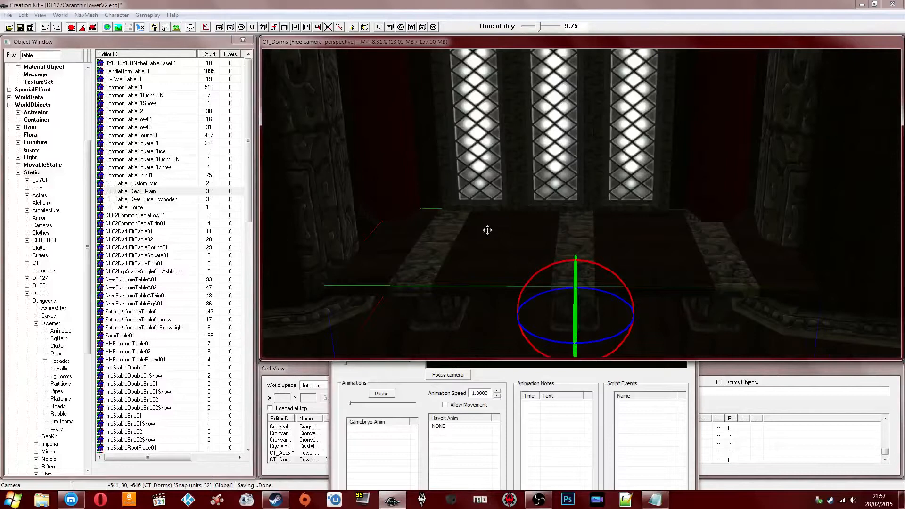
key(w)
shift+middle_drag(515, 232, 517, 231)
drag(528, 236, 504, 236)
shift+middle_drag(504, 236, 536, 244)
- Open the desk table reference's 3D data, and close the object preview and the reference settings
double_click(536, 244)
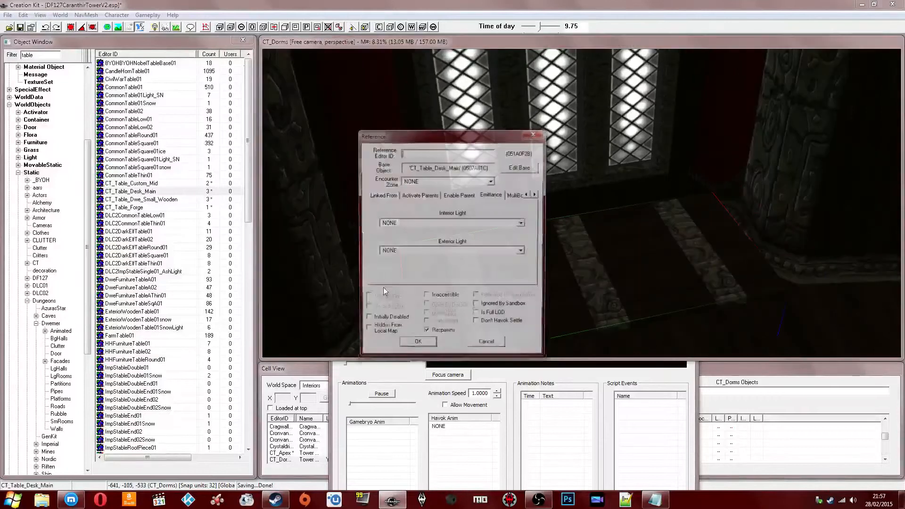
click(528, 194)
click(528, 194)
click(528, 194)
click(528, 194)
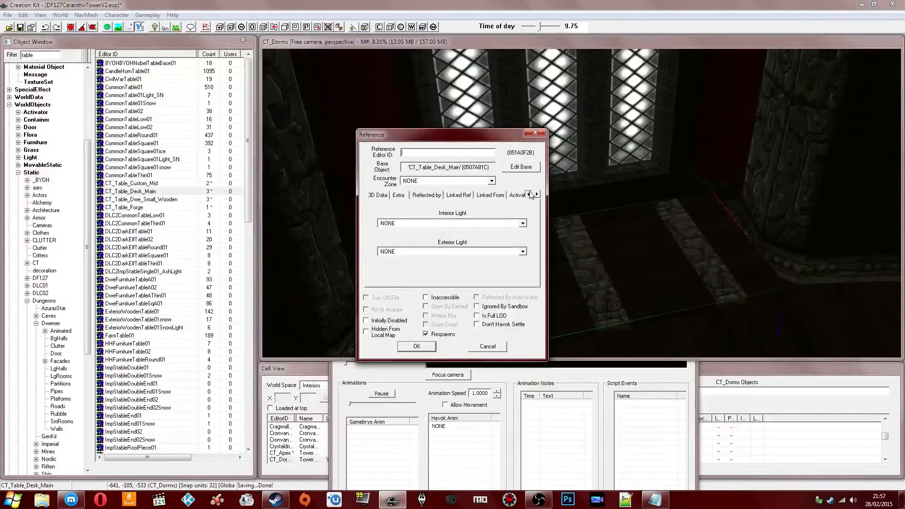
click(426, 194)
click(377, 194)
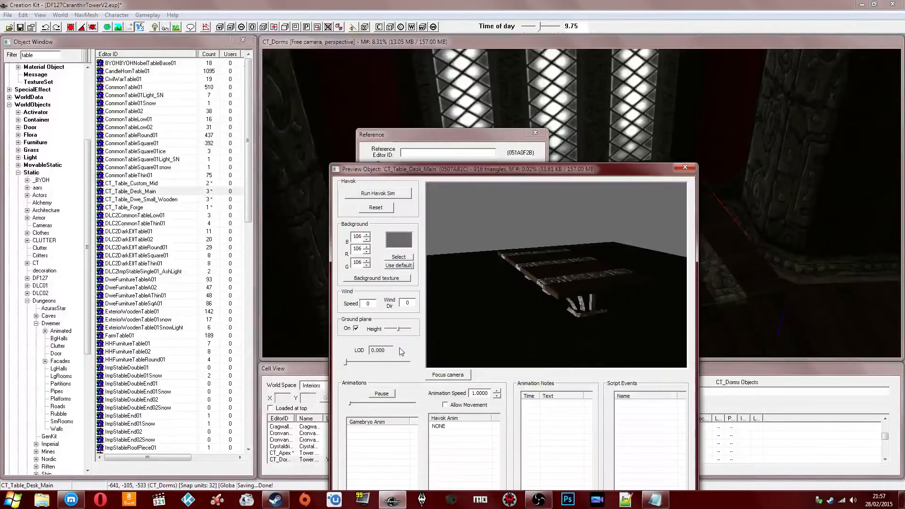
click(688, 169)
click(535, 133)
- Move the desk table closer to the wall beneath the window and check its placement from the room
middle_drag(608, 191, 593, 248)
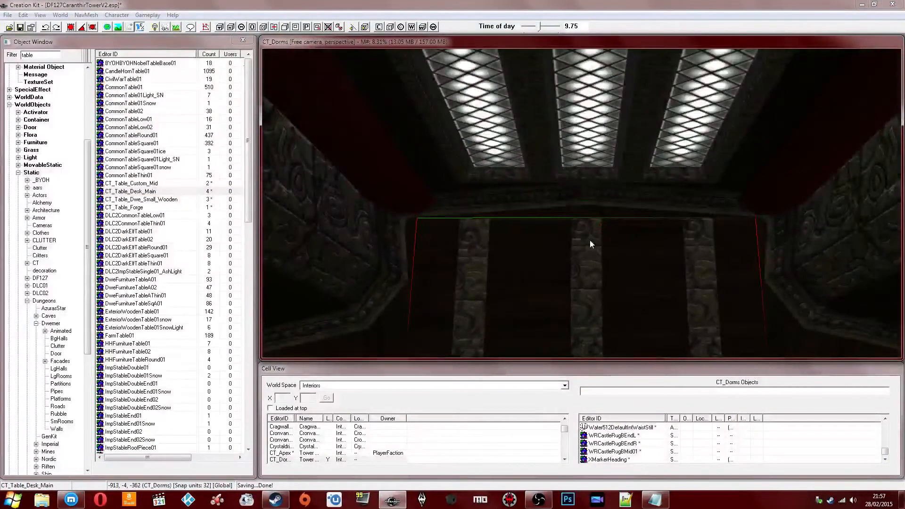
double_click(590, 239)
click(489, 346)
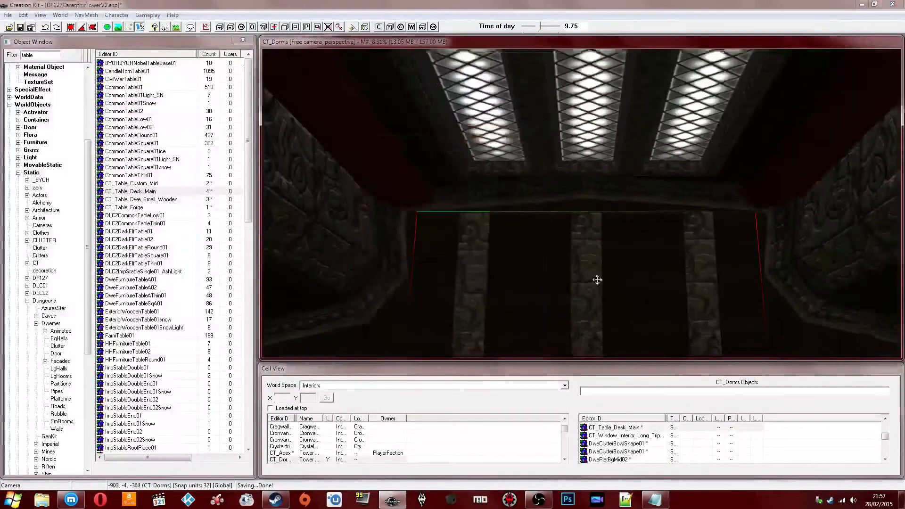
scroll(595, 277, up, 3)
drag(559, 257, 569, 212)
key(ctrl+q)
key(q)
key(shift)
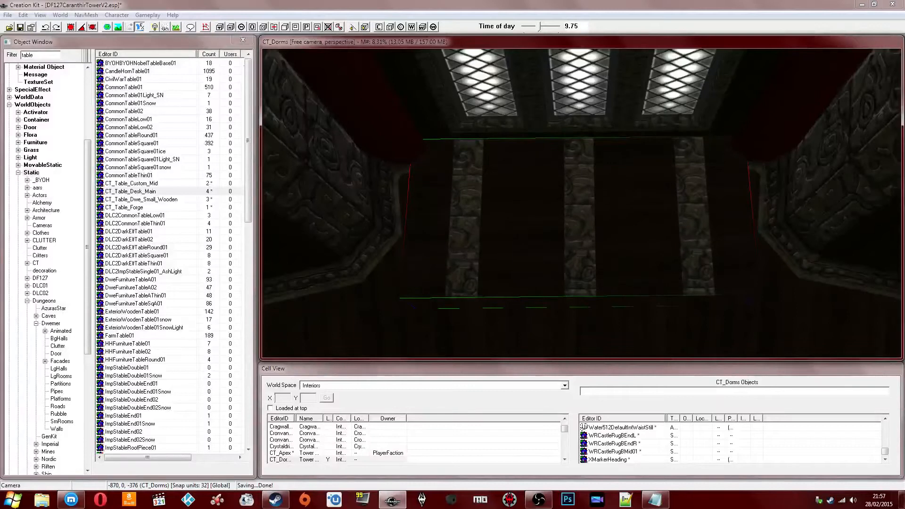
key(shift)
key(shift)
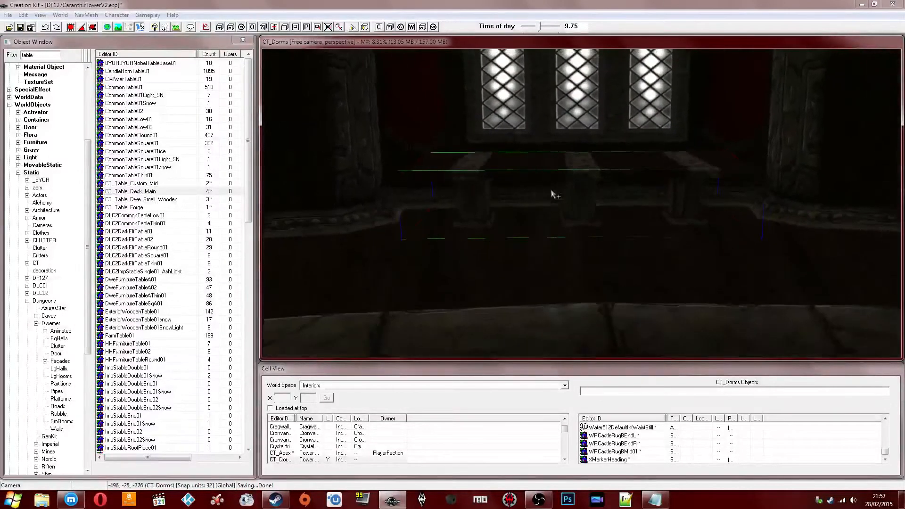
key(shift)
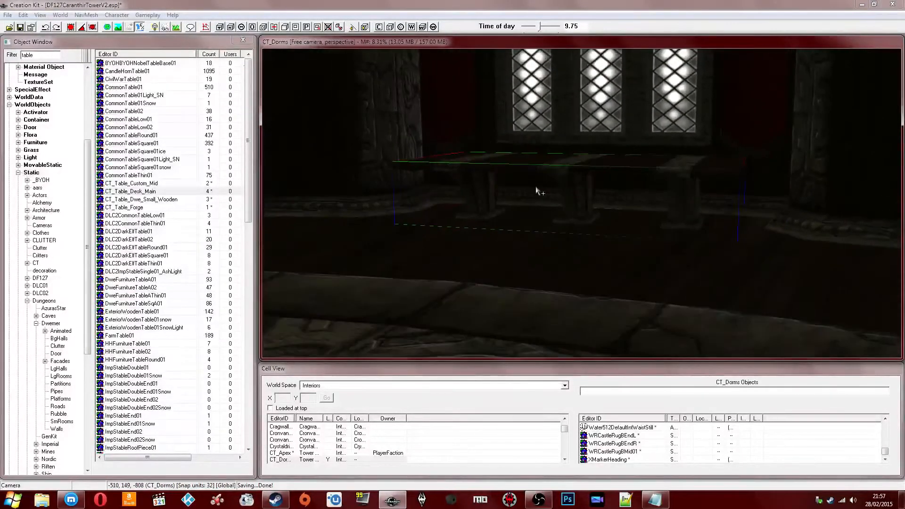
key(shift)
- Check the 3D data of the two red banners on either side of the window
click(790, 204)
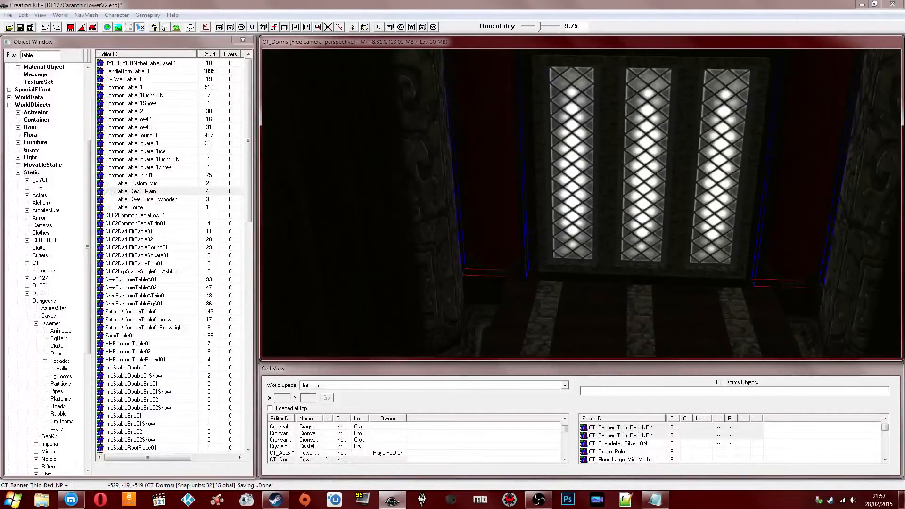
double_click(792, 213)
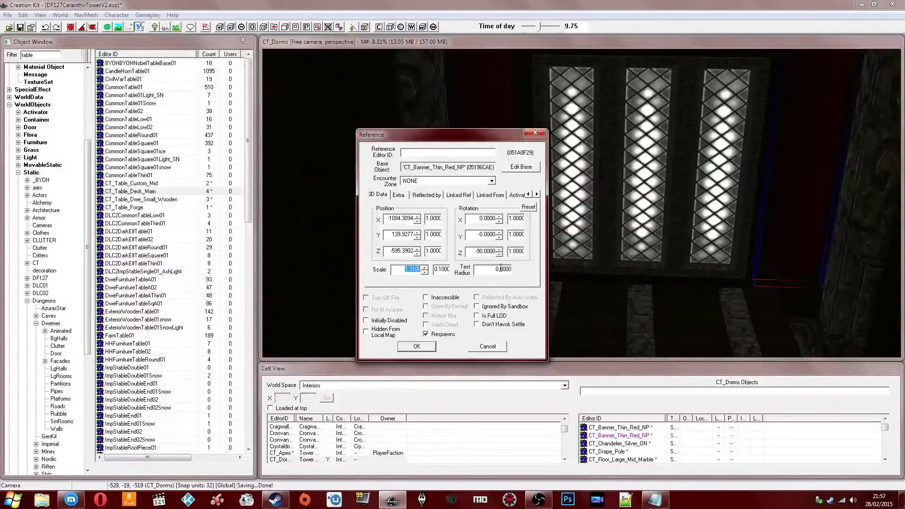
key(Return)
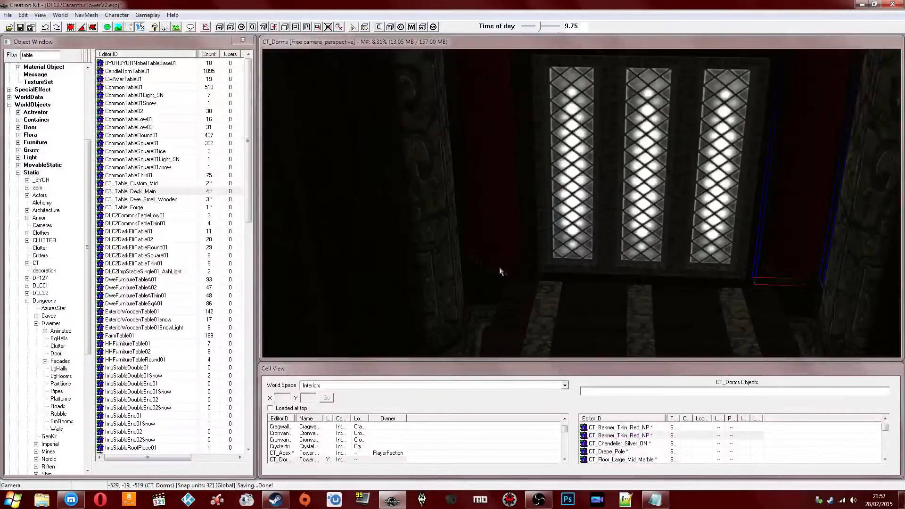
double_click(486, 210)
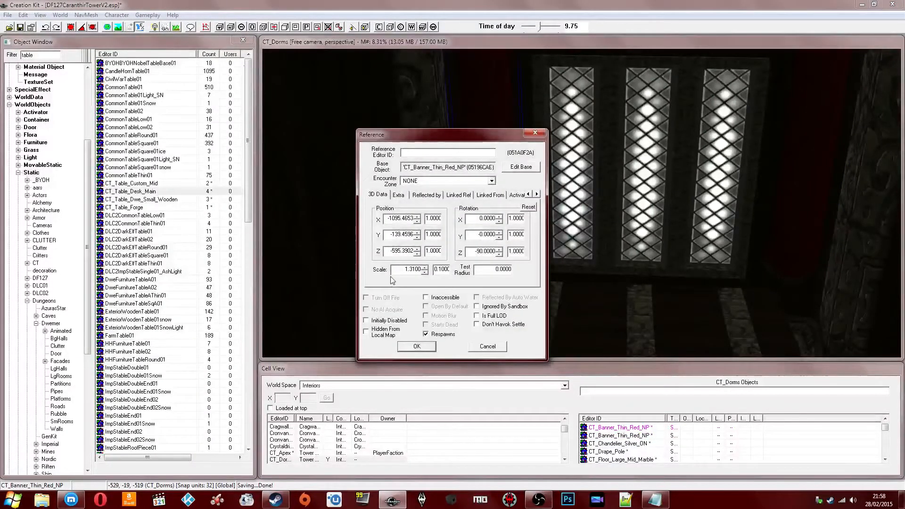
key(Return)
shift+middle_drag(600, 257, 619, 246)
mouse_move(619, 254)
middle_down()
mouse_move(662, 245)
mouse_move(605, 256)
middle_up()
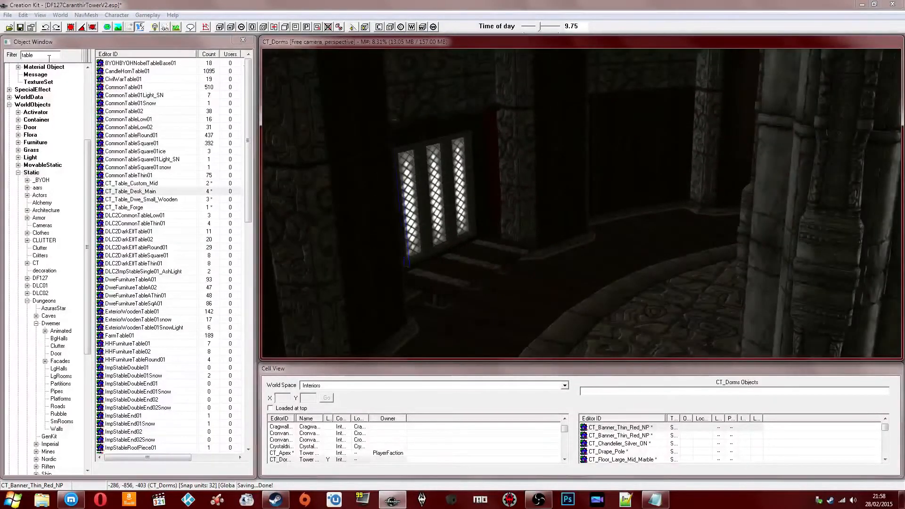
- Filter the Light objects by "window" and add a WRWindowFill light at the triple window
double_click(49, 56)
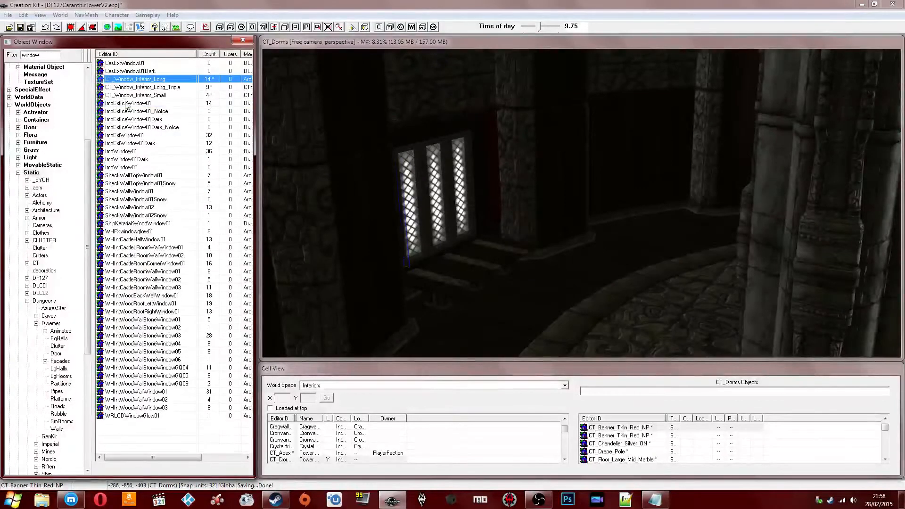
click(32, 158)
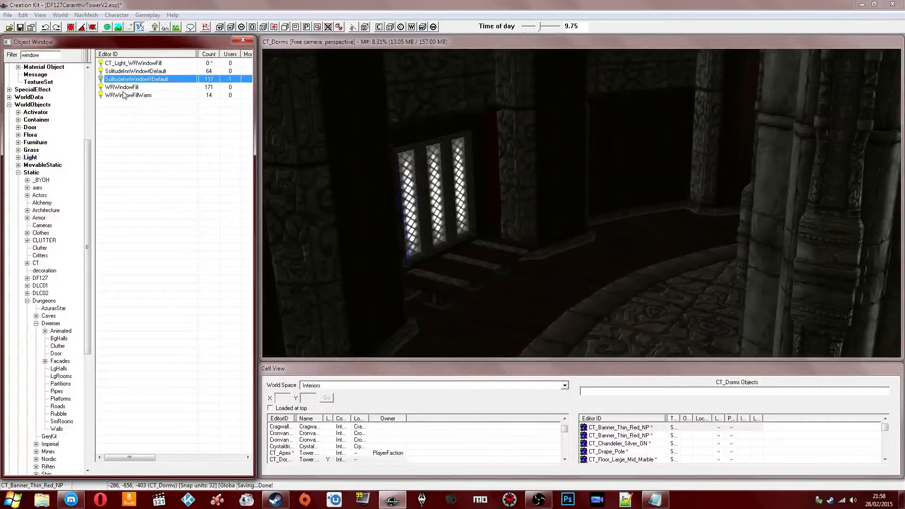
drag(390, 207, 439, 210)
key(q)
shift+middle_drag(469, 221, 507, 249)
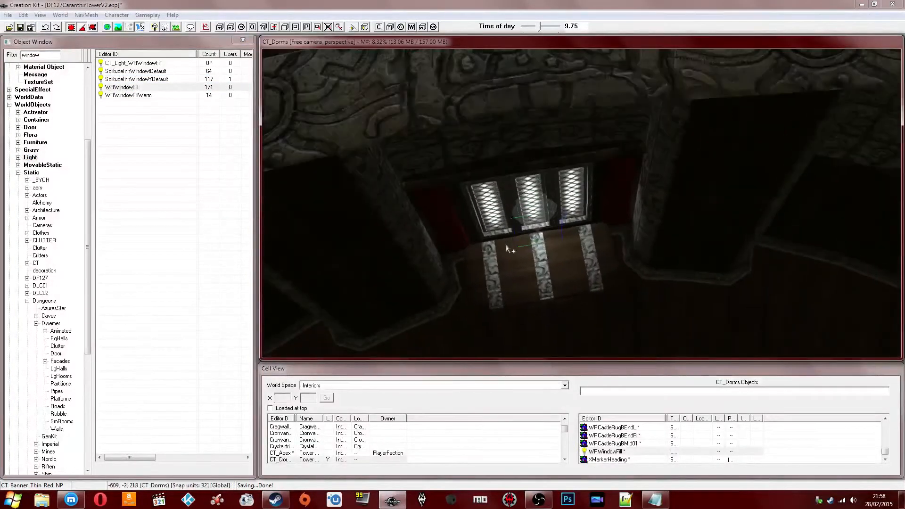
- Reposition the WRWindowFill light in front of the triple window and adjust its height
drag(534, 220, 539, 275)
shift+middle_drag(539, 275, 574, 234)
scroll(588, 240, up, 2)
scroll(574, 230, down, 1)
key(z)
drag(545, 199, 543, 163)
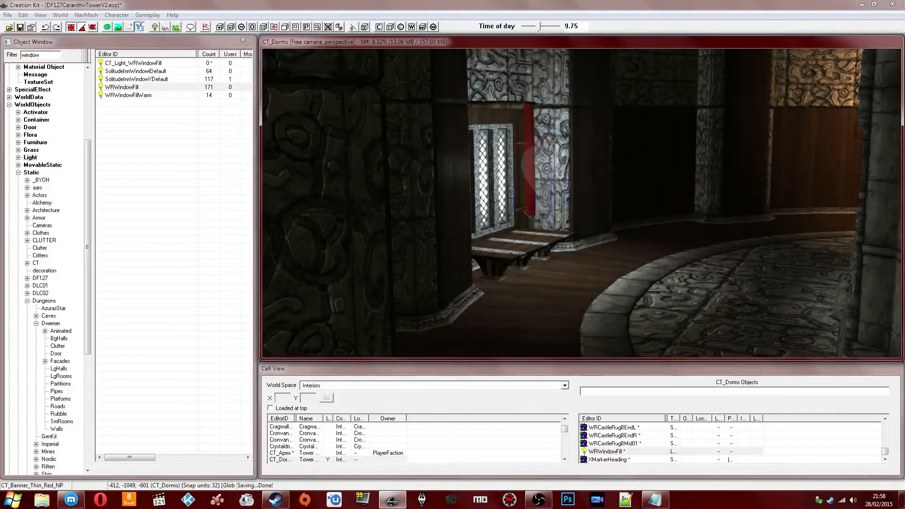
- Reposition the MarkarthFireLight beside the burning wall brazier
mouse_move(614, 184)
shift+middle_down()
mouse_move(606, 182)
mouse_move(658, 210)
mouse_move(604, 236)
mouse_move(642, 208)
mouse_move(570, 239)
mouse_move(574, 214)
mouse_move(646, 205)
mouse_move(632, 217)
mouse_move(518, 206)
mouse_move(660, 174)
shift+middle_up()
scroll(606, 182, down, 5)
key(ctrl+d)
drag(623, 173, 458, 172)
shift+middle_drag(457, 173, 679, 195)
drag(679, 195, 590, 198)
drag(586, 164, 545, 172)
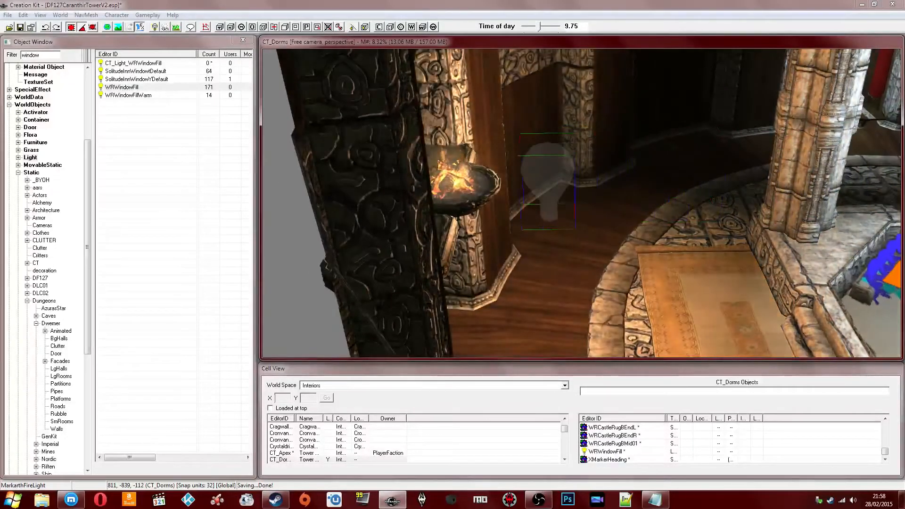
- Select both MarkarthFireLight references by the braziers on opposite sides of the room
scroll(572, 171, up, 3)
shift+middle_drag(548, 169, 590, 199)
click(545, 174)
shift+middle_drag(523, 184, 654, 158)
ctrl+click(660, 164)
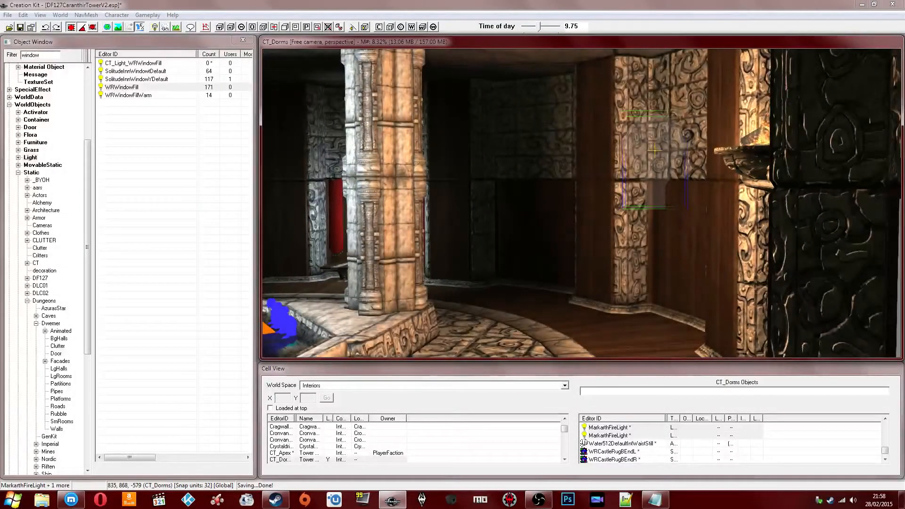
shift+middle_drag(654, 147, 655, 157)
- Save the plugin and load the CT_Dorms cell back into view
click(20, 27)
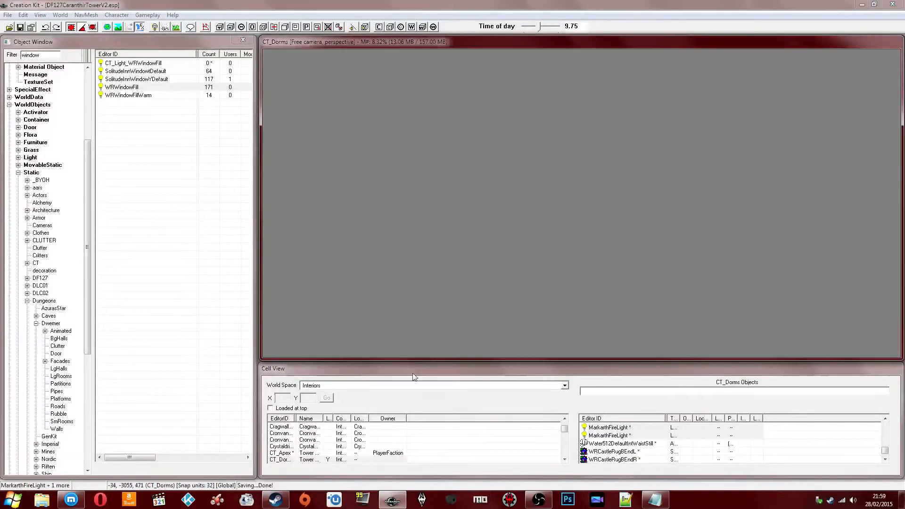
double_click(304, 461)
scroll(601, 191, down, 5)
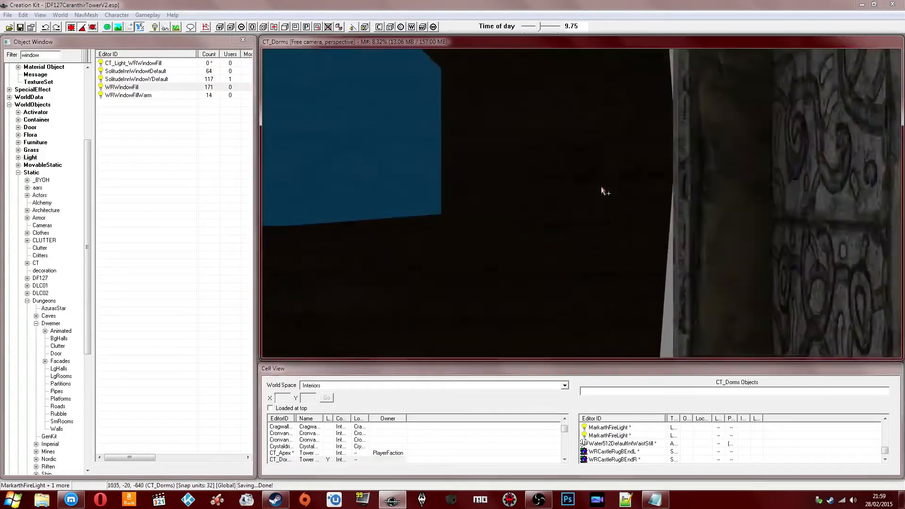
- Inspect the lighting around the central pool and select the fire lights near the wall brazier
click(457, 156)
mouse_move(455, 155)
shift+middle_down()
mouse_move(435, 138)
mouse_move(575, 179)
mouse_move(761, 147)
shift+middle_up()
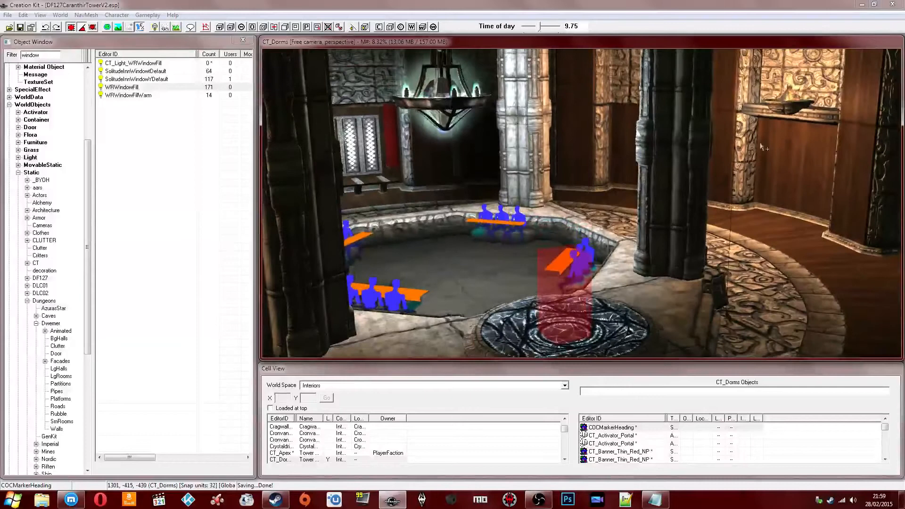
click(758, 108)
shift+middle_drag(758, 109, 738, 137)
click(705, 110)
shift+middle_drag(705, 110, 726, 137)
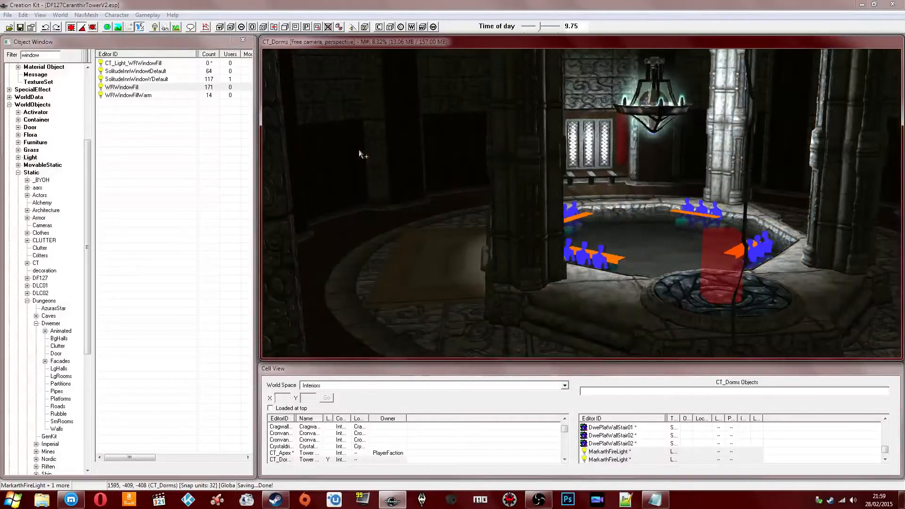
- Preview the dorms and the triple window with the time of day set to 23.75
shift+middle_drag(372, 163, 637, 193)
scroll(548, 200, up, 3)
click(686, 147)
drag(541, 27, 559, 31)
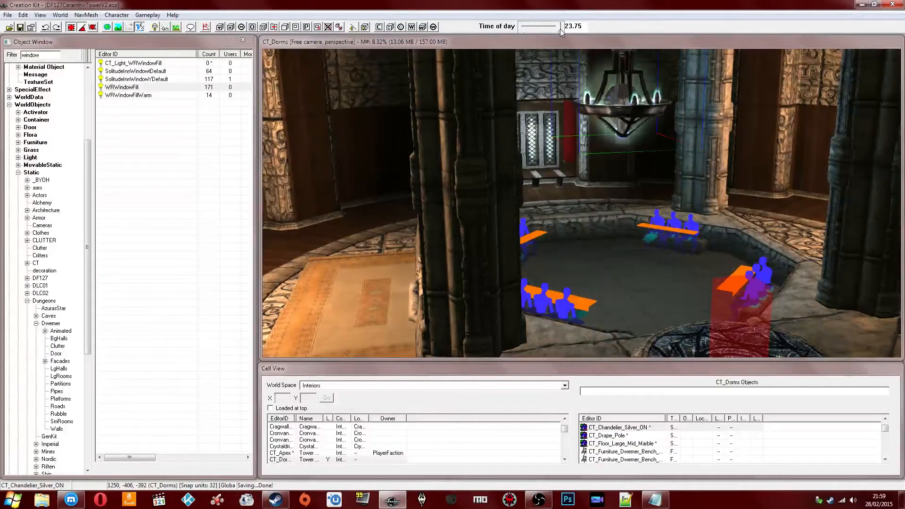
middle_drag(553, 154, 541, 149)
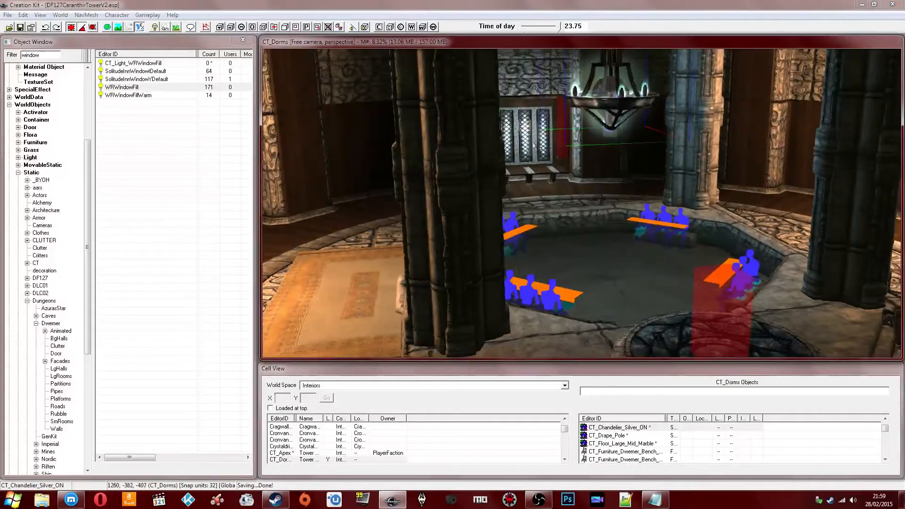
- Set the exterior light emittance of the WRWindowFill light at the triple window to FXLightRegionSunlightWhite
double_click(527, 139)
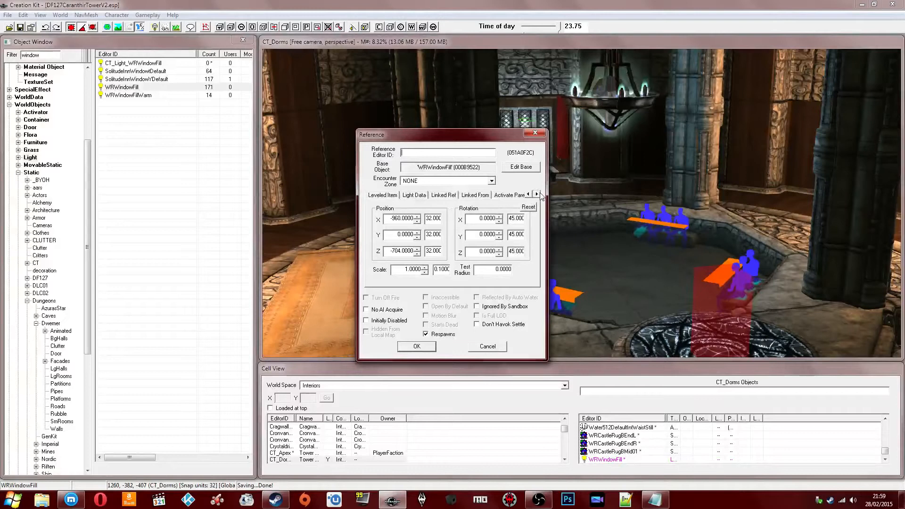
click(488, 195)
click(419, 250)
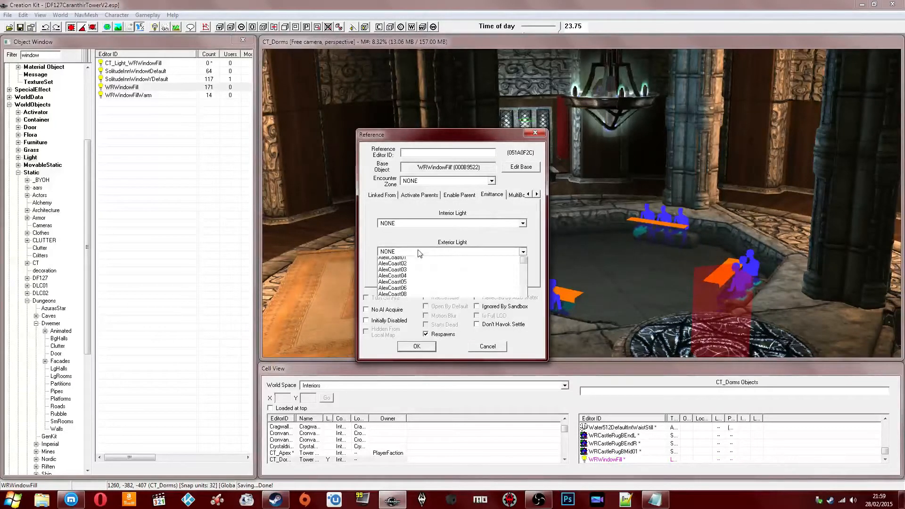
click(428, 249)
key(f)
click(424, 249)
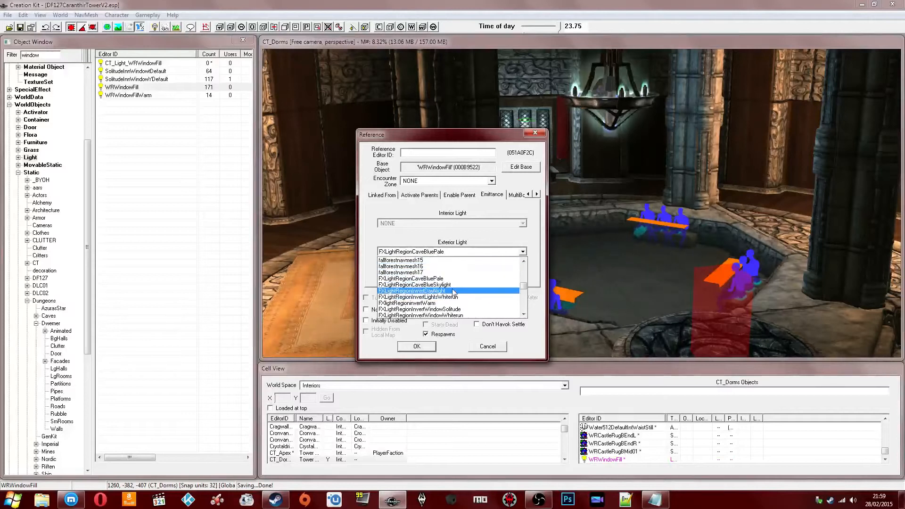
scroll(453, 306, up, 1)
scroll(455, 297, down, 2)
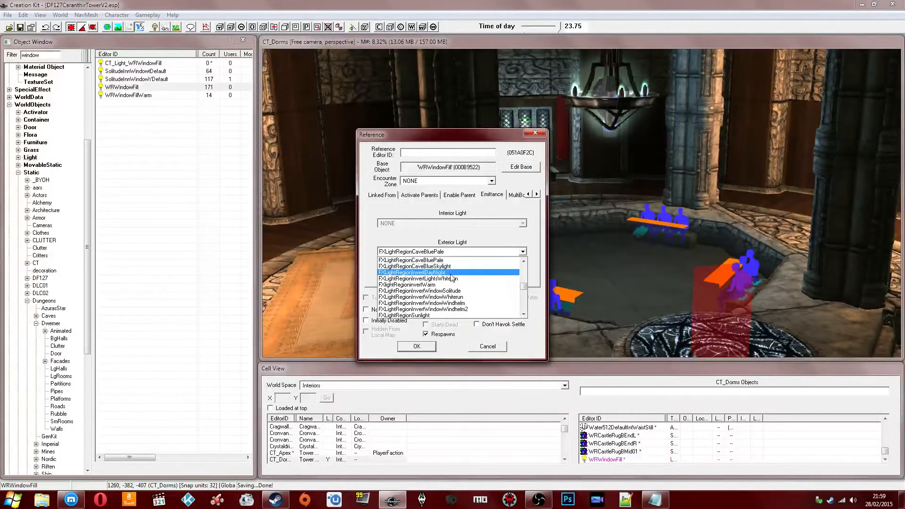
click(450, 273)
scroll(449, 272, up, 1)
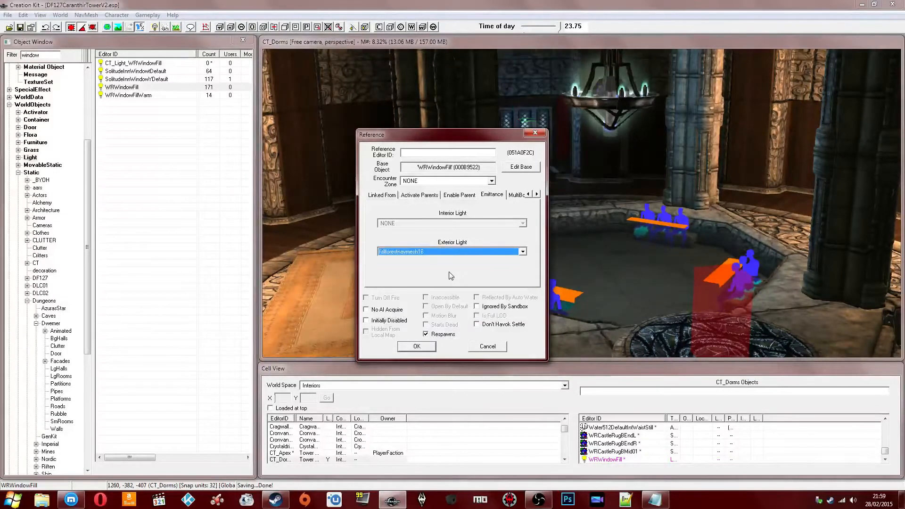
click(450, 252)
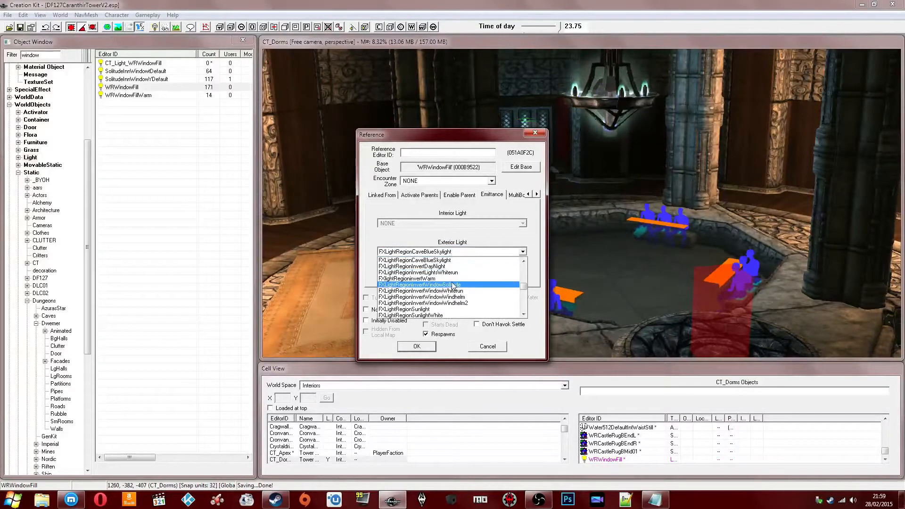
click(448, 309)
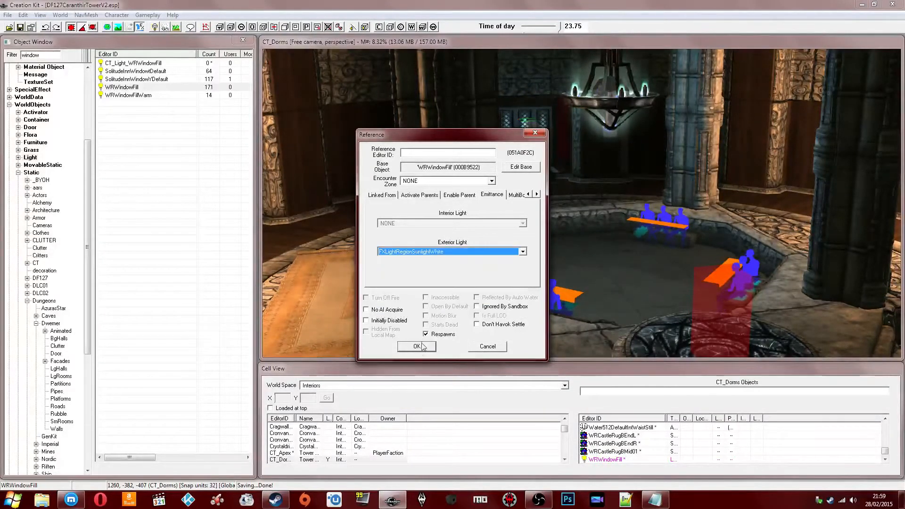
click(417, 346)
- Examine the night lighting at the triple window, the desk beneath it and the central pool
mouse_move(558, 27)
mouse_down()
mouse_move(541, 27)
mouse_move(558, 30)
mouse_up()
mouse_move(530, 170)
shift+middle_down()
mouse_move(581, 131)
mouse_move(565, 165)
mouse_move(528, 165)
mouse_move(511, 177)
mouse_move(528, 179)
mouse_move(555, 157)
mouse_move(539, 160)
mouse_move(528, 182)
shift+middle_up()
scroll(578, 135, up, 5)
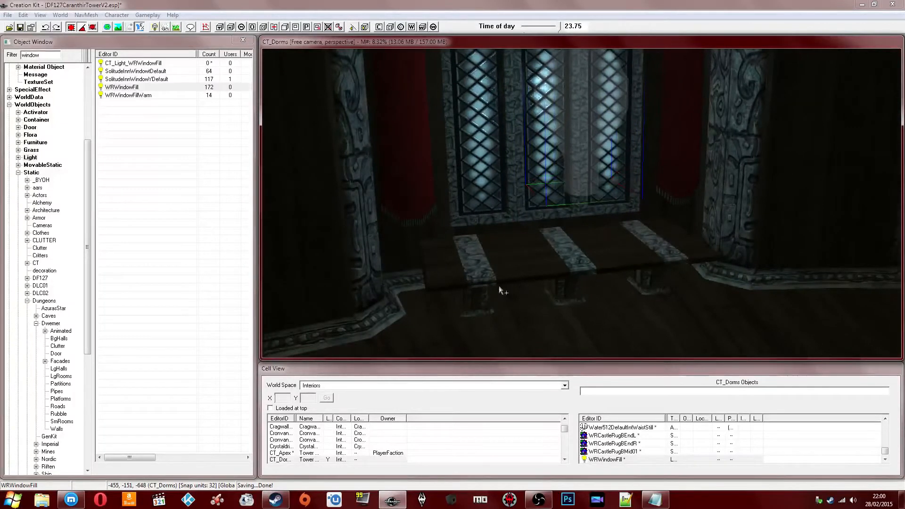
shift+middle_drag(555, 109, 576, 195)
shift+middle_drag(572, 156, 589, 175)
shift+middle_drag(512, 204, 512, 37)
shift+middle_drag(700, 267, 460, 256)
shift+middle_drag(436, 333, 526, 243)
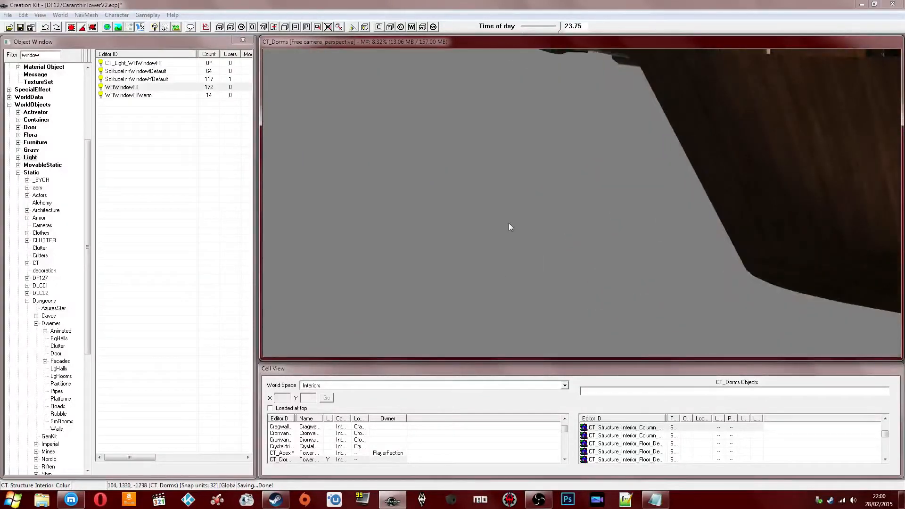
shift+middle_drag(509, 224, 532, 251)
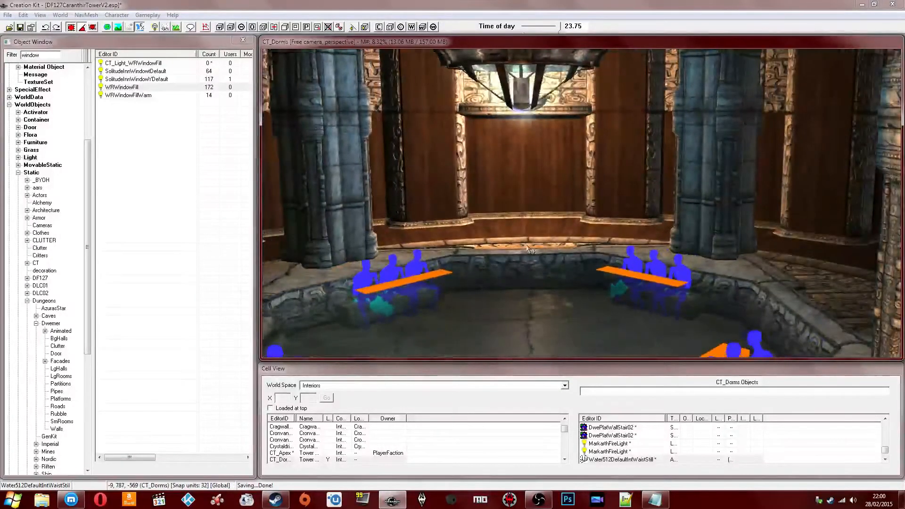
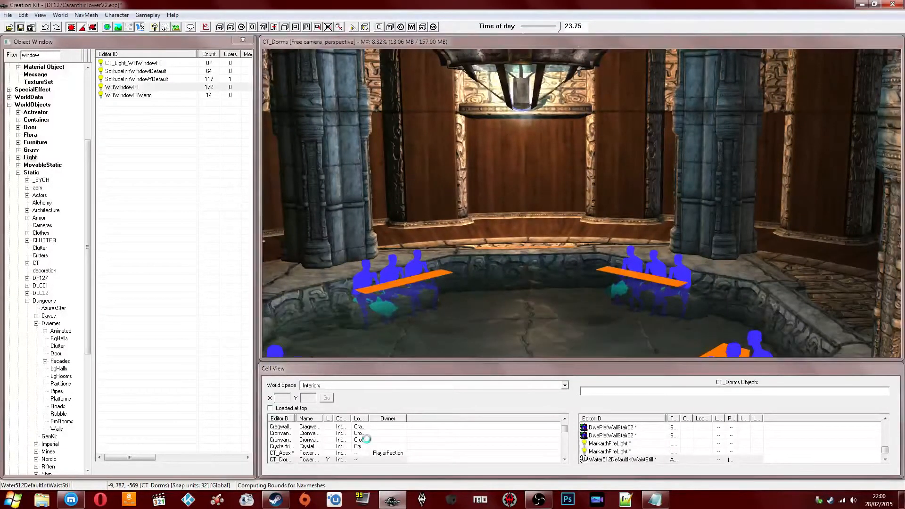
- Filter the movable statics by "dust" and place an FXAmbBeamDust_Dim03 beam on the floor near the triple window
shift+middle_drag(730, 181, 660, 181)
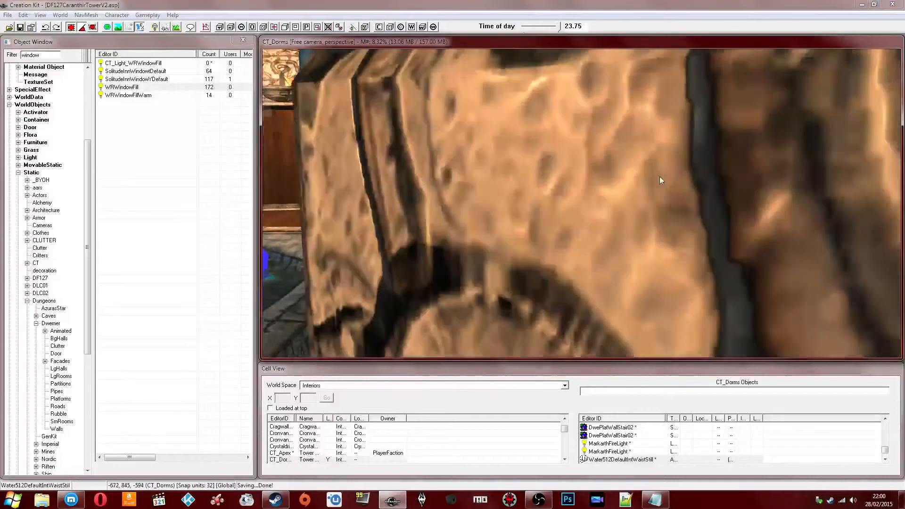
scroll(561, 196, up, 3)
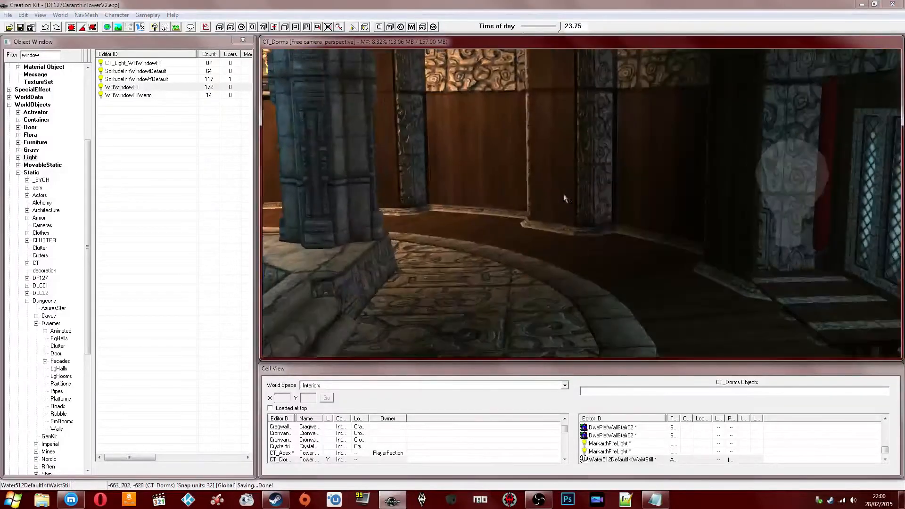
double_click(52, 55)
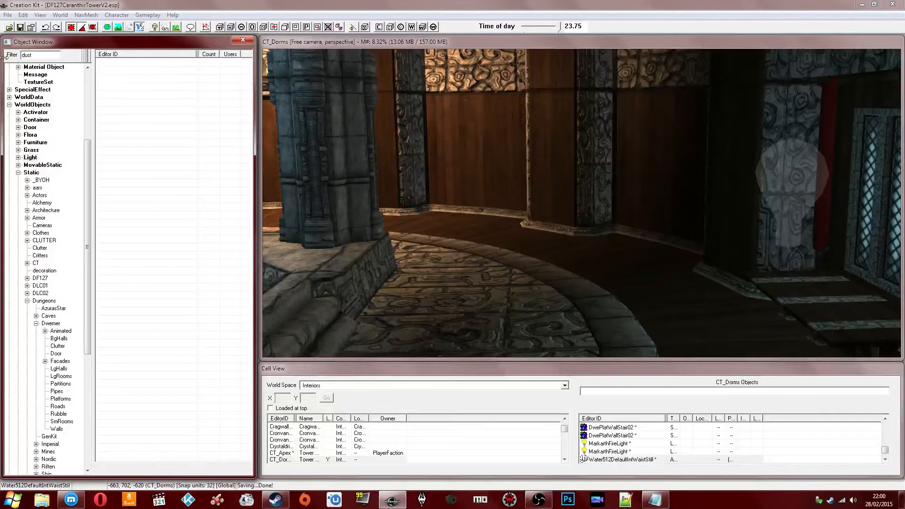
click(50, 166)
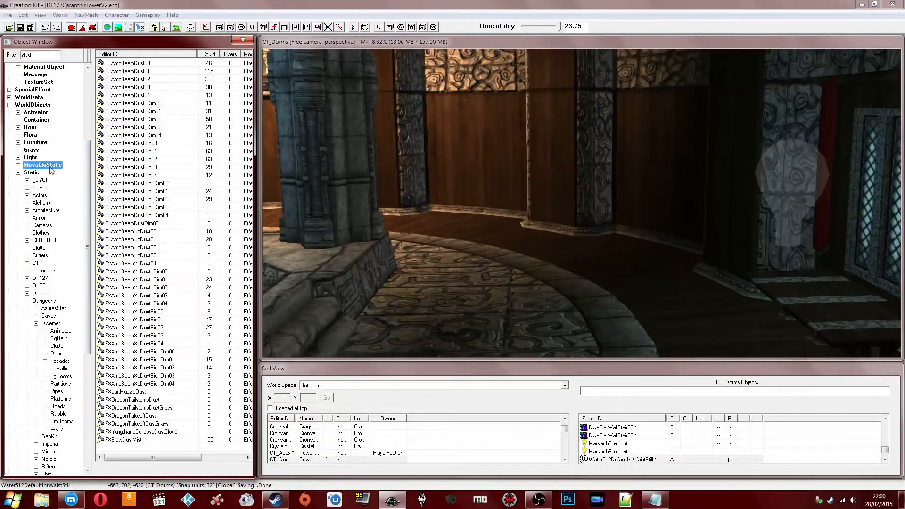
drag(381, 185, 528, 299)
shift+middle_drag(528, 299, 515, 248)
scroll(515, 249, up, 4)
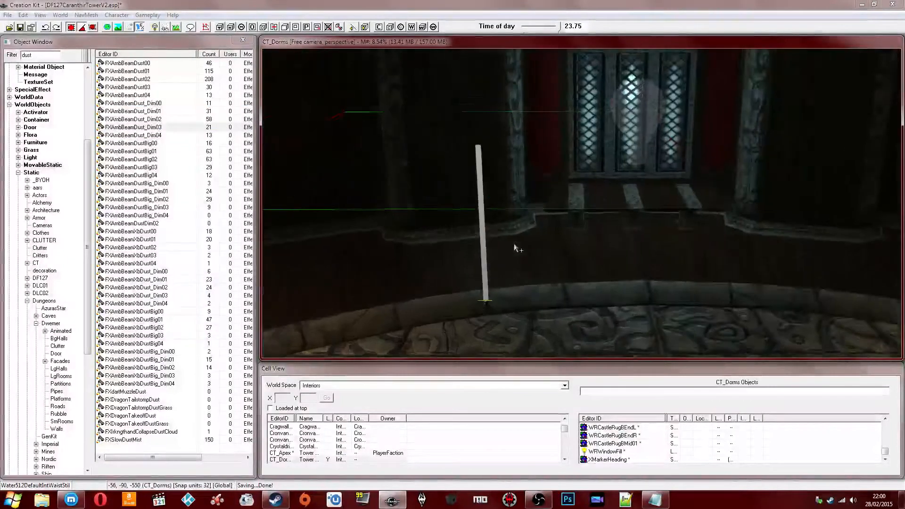
- Rotate the dust beam from upright so that it slopes along the floor beside the window desk
shift+middle_drag(657, 281, 658, 239)
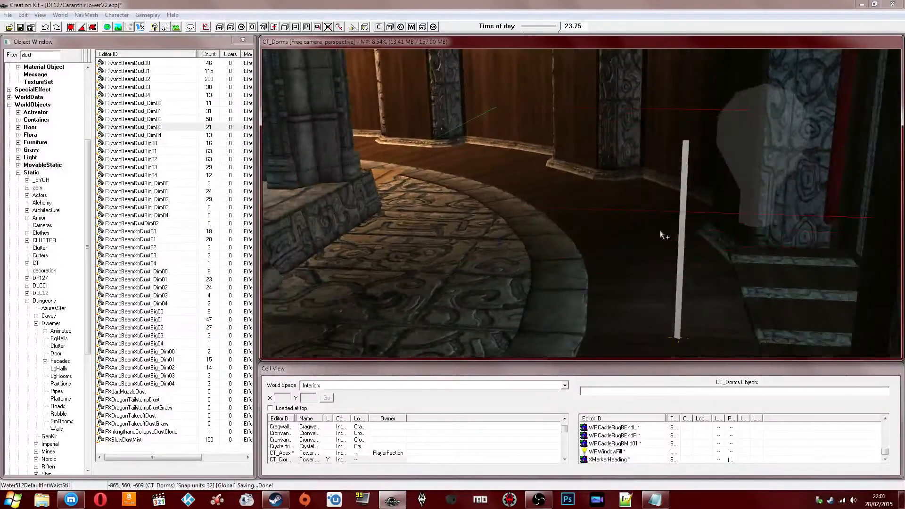
shift+middle_drag(664, 236, 664, 256)
right_drag(664, 256, 693, 257)
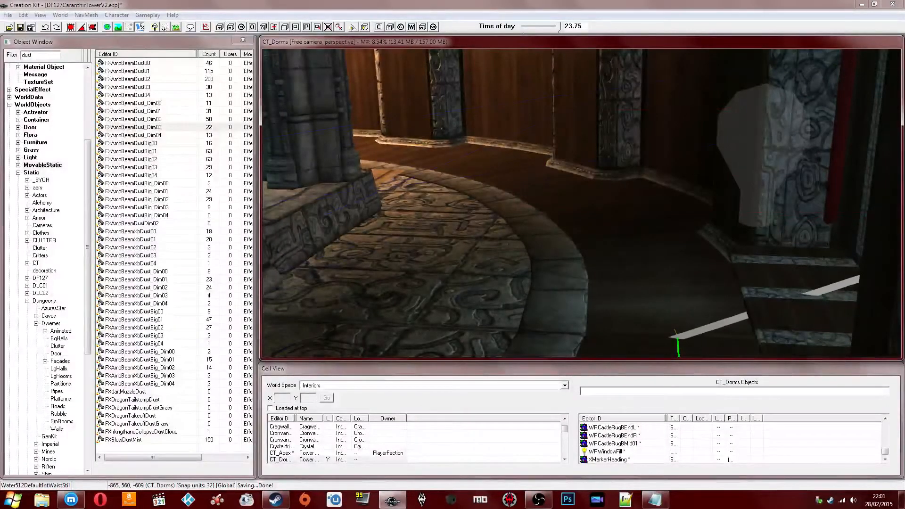
- Move the dust beam up and align it with the middle pane of the triple window
shift+middle_drag(608, 226, 658, 215)
drag(676, 277, 652, 181)
shift+middle_drag(652, 181, 647, 240)
key(ctrl+q)
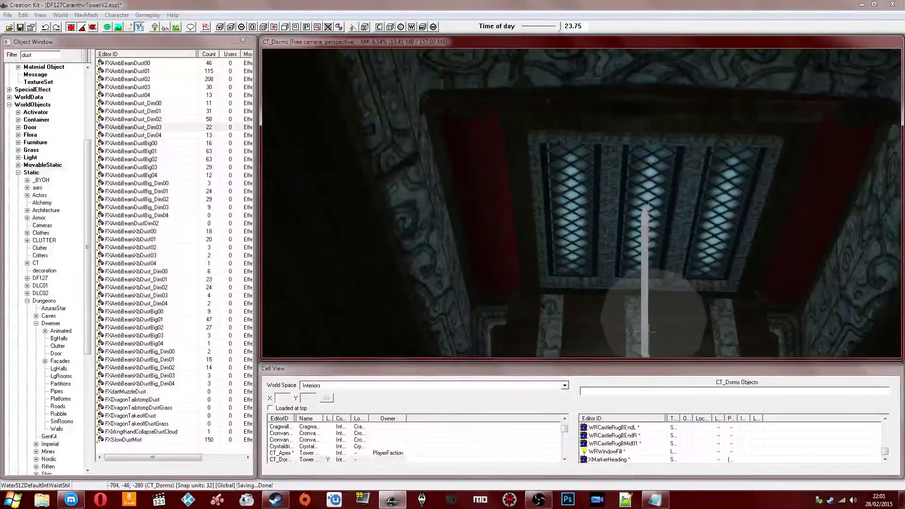
drag(650, 332, 642, 301)
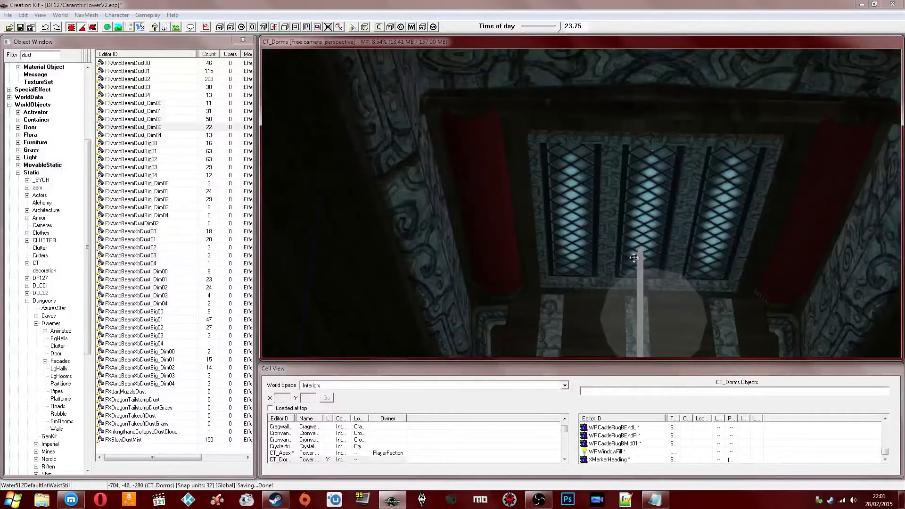
shift+middle_drag(636, 292, 646, 267)
key(ctrl+q)
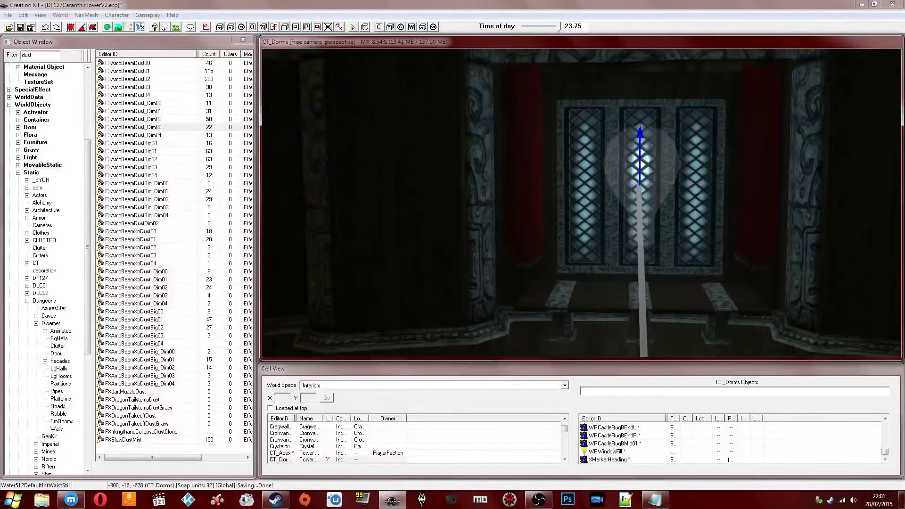
- Set the exterior light emittance of the FXAmbBeamDust_Dim03 beam to FXLightRegionSunlightWhite
shift+middle_drag(645, 232, 554, 228)
shift+middle_drag(525, 262, 581, 253)
shift+middle_drag(707, 254, 615, 197)
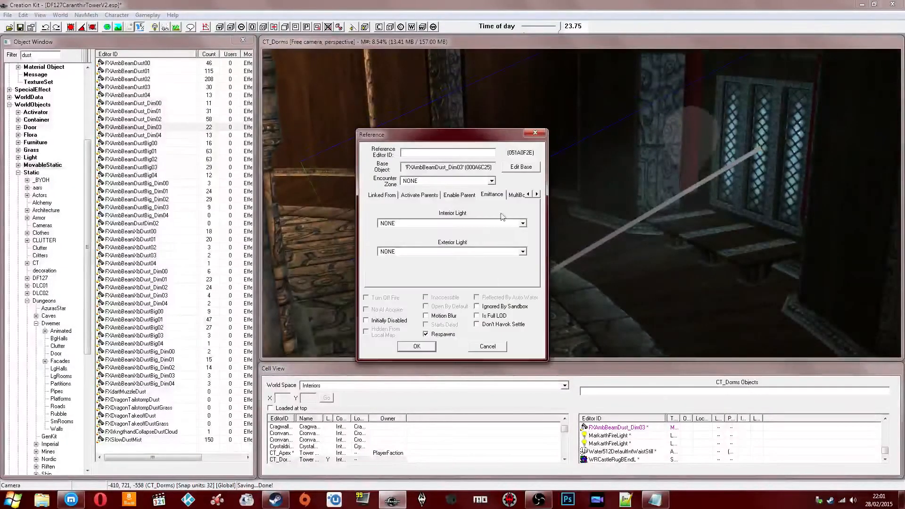
click(456, 256)
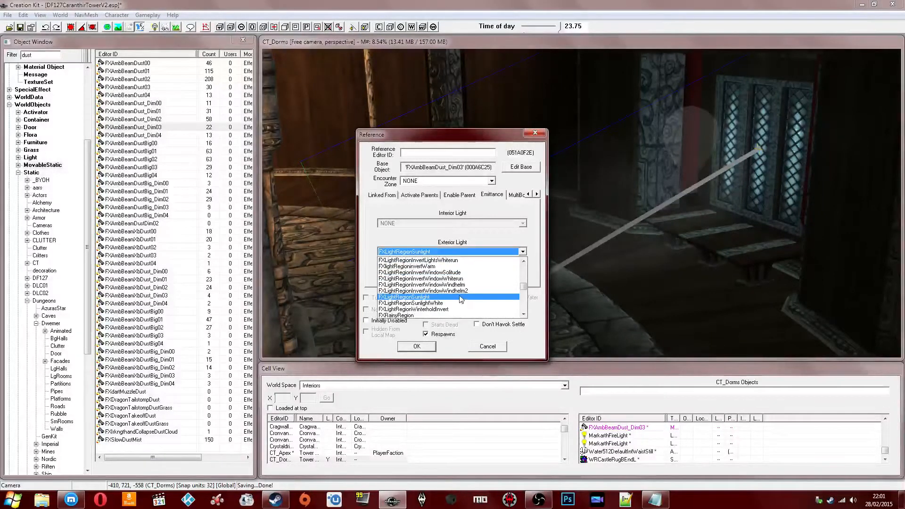
click(453, 303)
click(413, 347)
- Save the plugin and set the time of day to 13.50 to preview the dust beam in daylight
shift+middle_drag(533, 295, 575, 273)
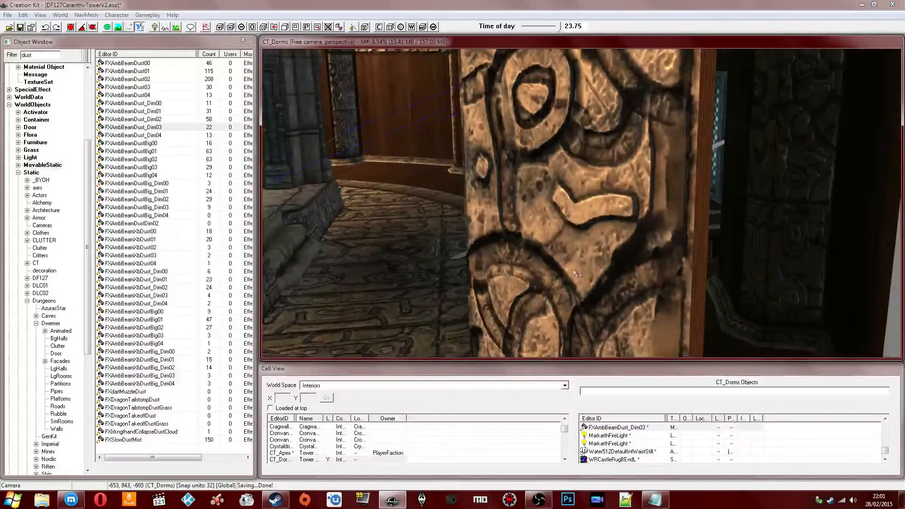
click(21, 26)
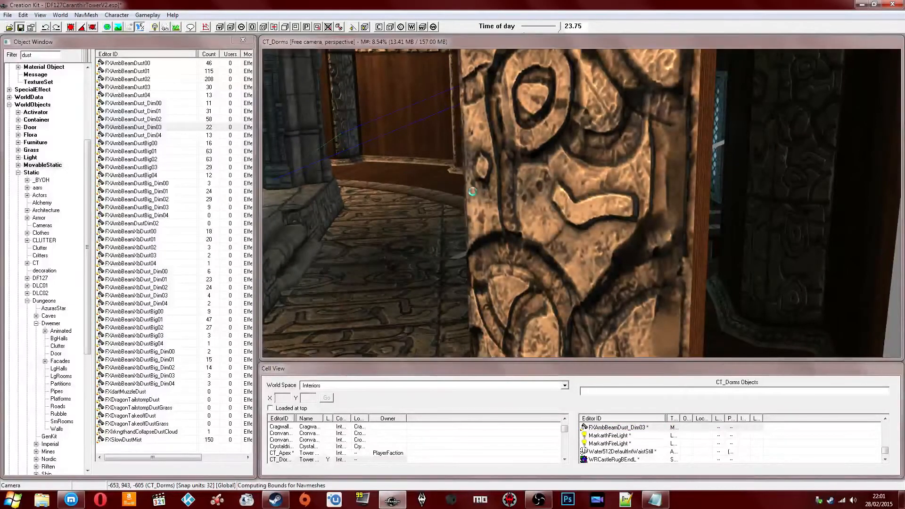
scroll(457, 191, down, 5)
drag(557, 30, 541, 29)
middle_drag(525, 193, 468, 258)
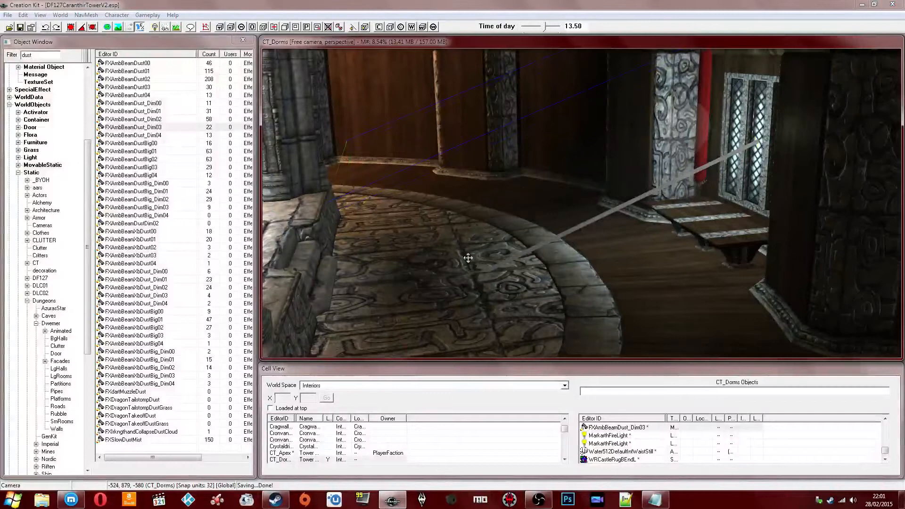
- Switch to the browser to read the Twitch chat, and return to the Creation Kit to examine the window wall
click(71, 499)
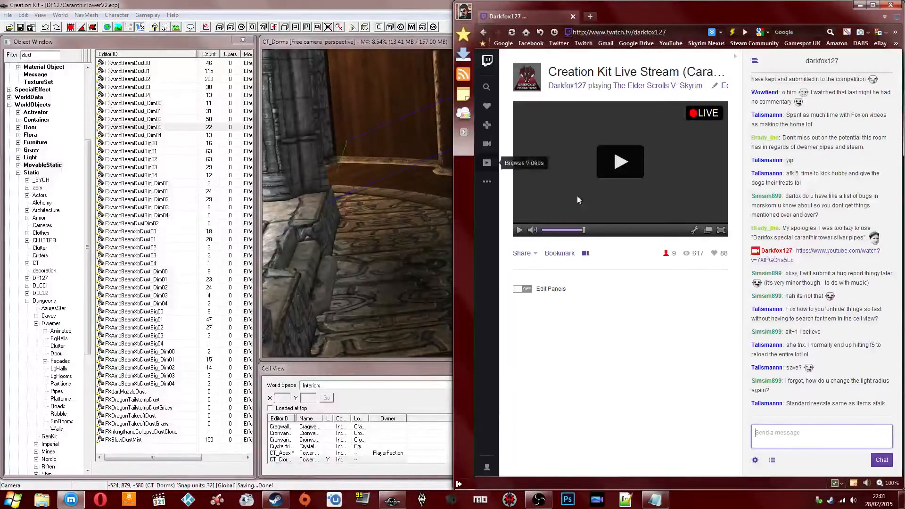
click(364, 175)
middle_drag(491, 168, 507, 175)
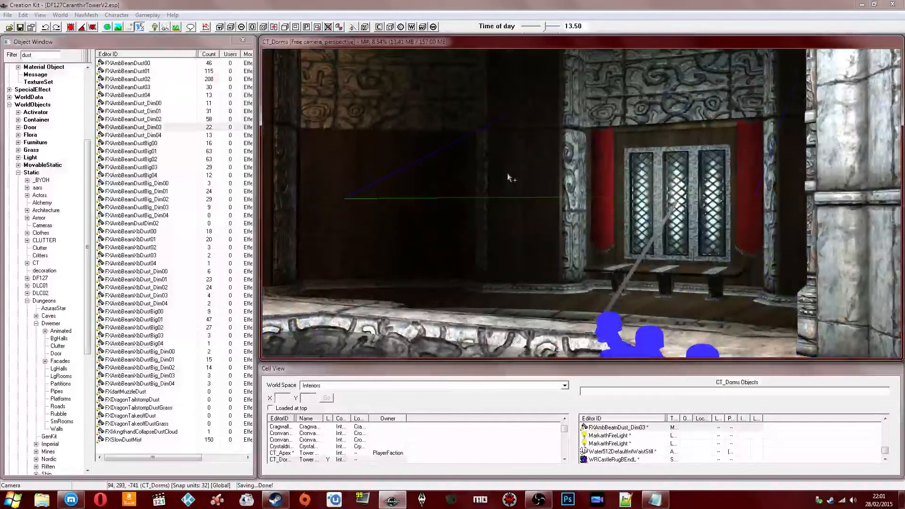
middle_drag(507, 173, 531, 188)
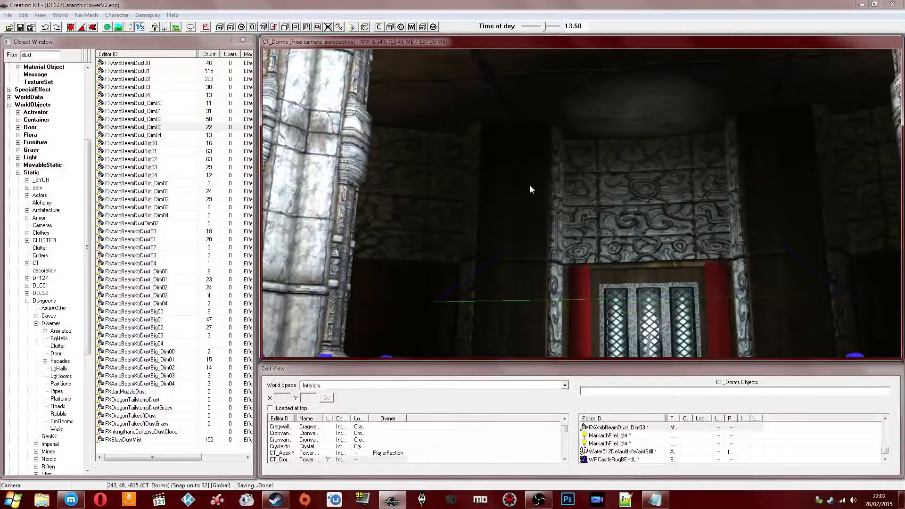
click(641, 312)
key(Delete)
key(ctrl+z)
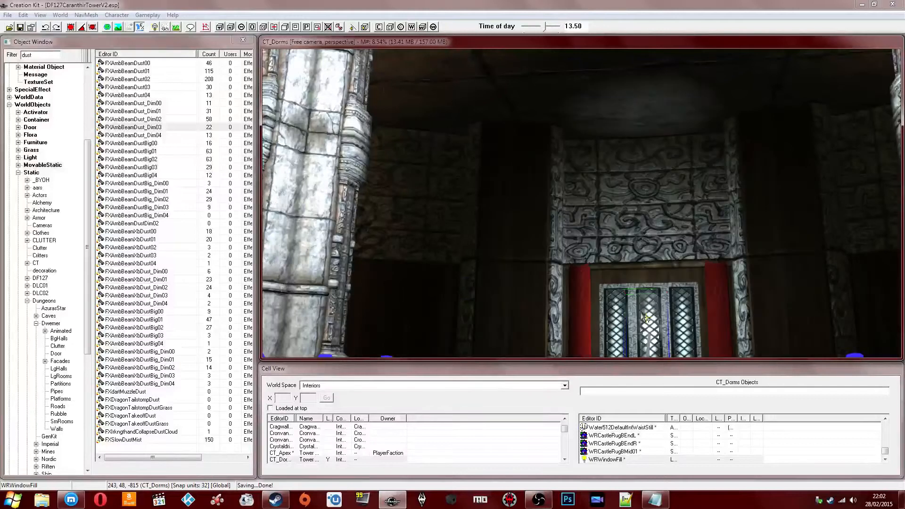
- Save the plugin with the window light and dust beam in place
middle_drag(580, 270, 575, 262)
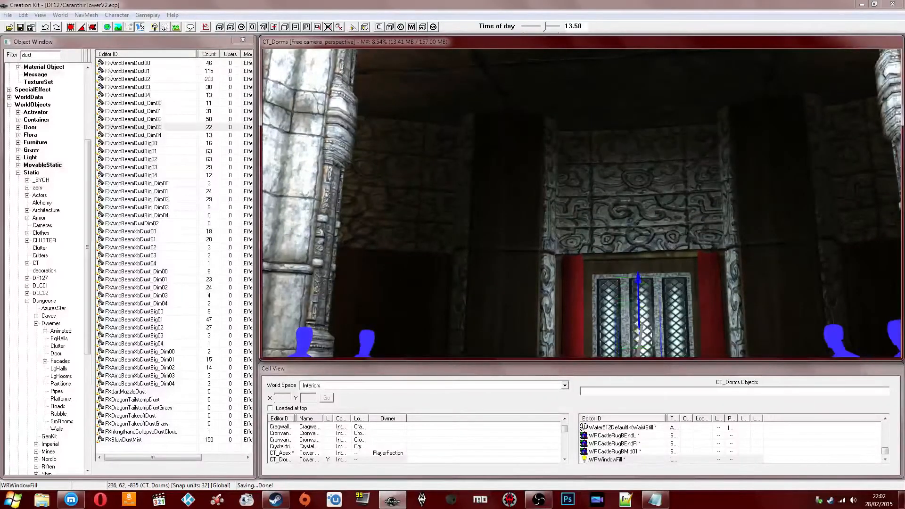
mouse_move(570, 265)
middle_down()
mouse_move(569, 306)
mouse_move(544, 278)
mouse_move(584, 276)
middle_up()
click(20, 28)
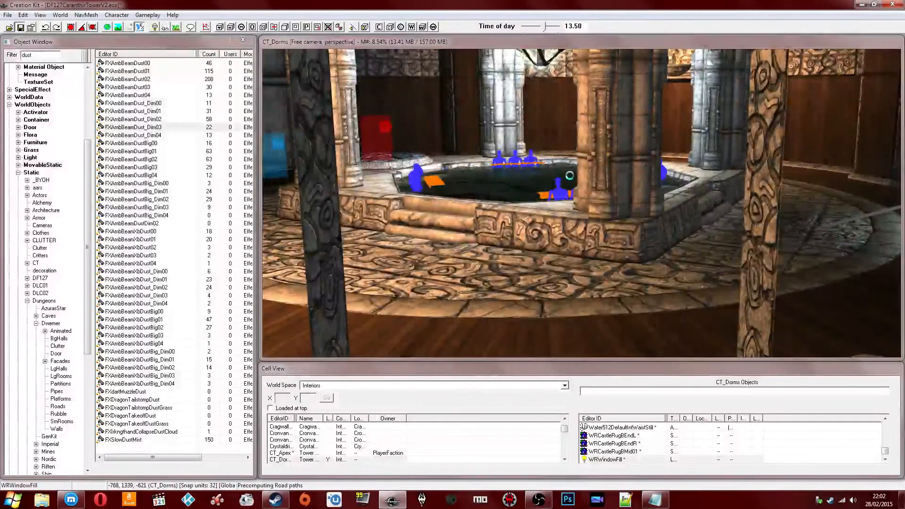
- Hide the COCMarkerHeading marker beside the opening in the room's outer wall
mouse_move(500, 192)
middle_down()
mouse_move(504, 181)
mouse_move(505, 191)
middle_up()
scroll(509, 195, up, 2)
click(541, 221)
middle_drag(541, 221, 647, 214)
click(625, 259)
click(596, 292)
middle_drag(597, 292, 471, 213)
click(426, 168)
key(1)
key(1)
middle_drag(427, 169, 612, 284)
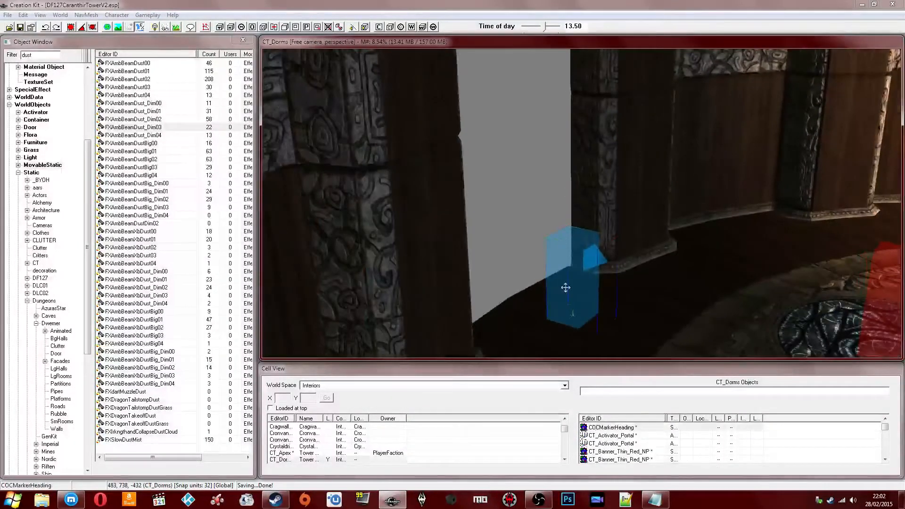
key(1)
middle_drag(550, 241, 657, 255)
- Filter the statics list by "tower" and preview DweFacadeTower2x2
click(113, 87)
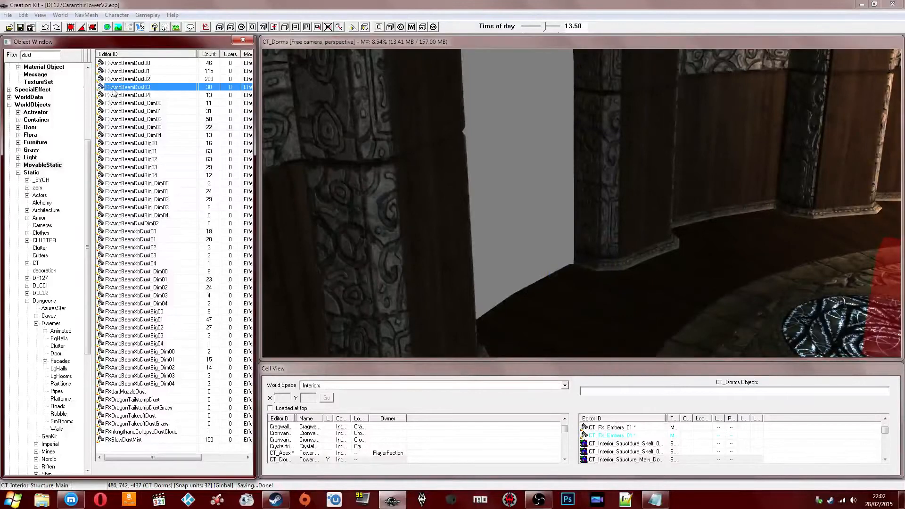
text(towe)
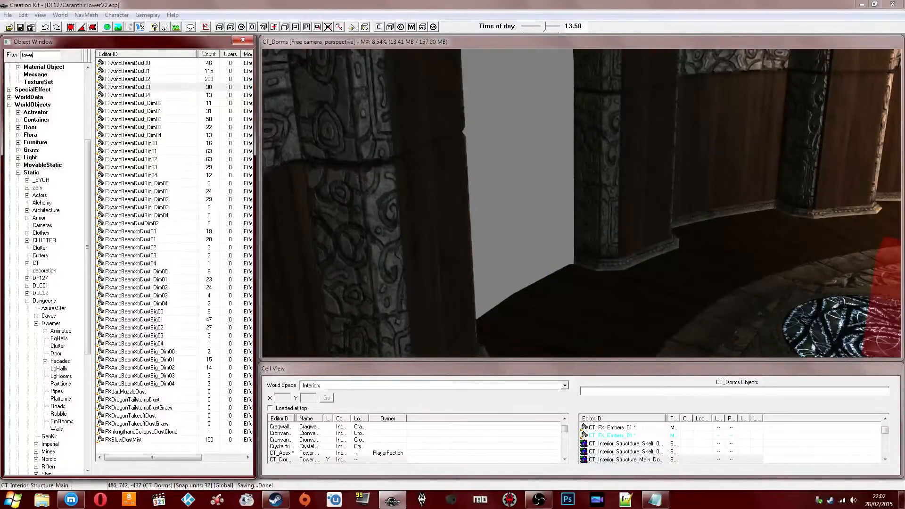
text(r)
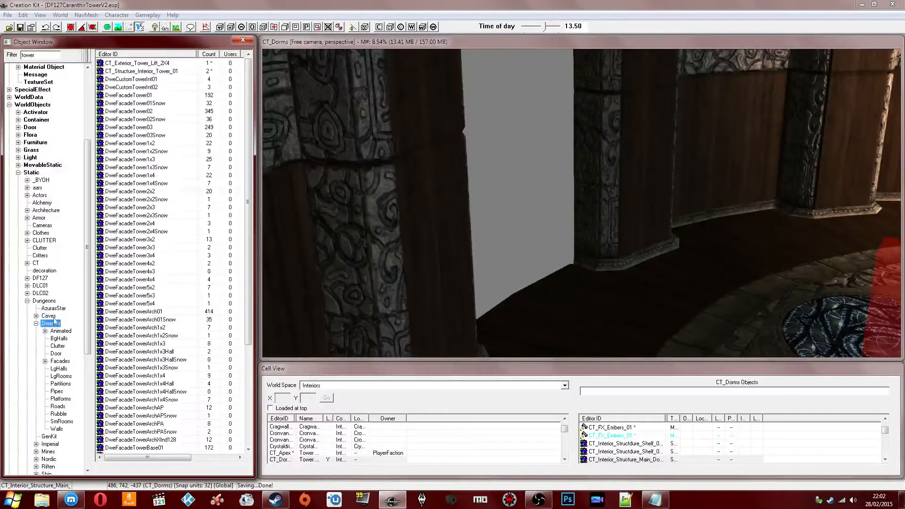
right_click(144, 190)
click(170, 237)
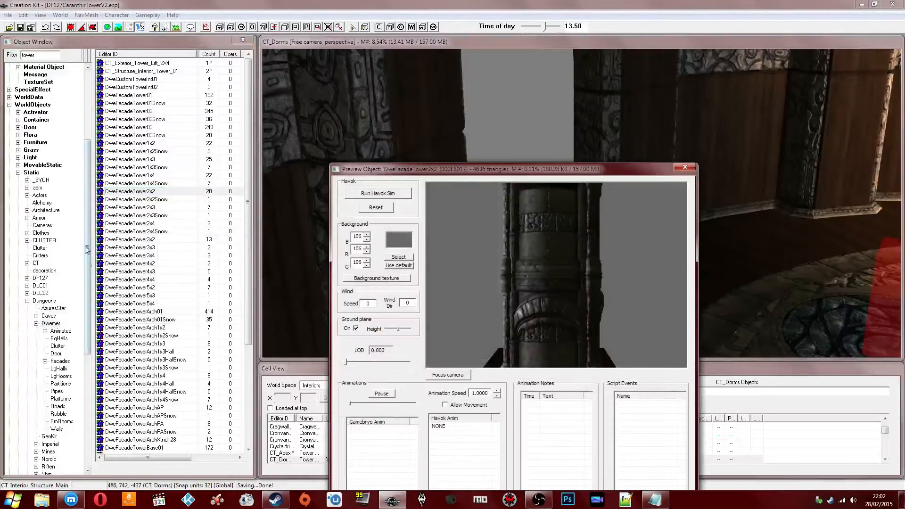
- Open the Markarth architecture category, turn off the preview's ground plane and examine its tower models one by one
click(27, 210)
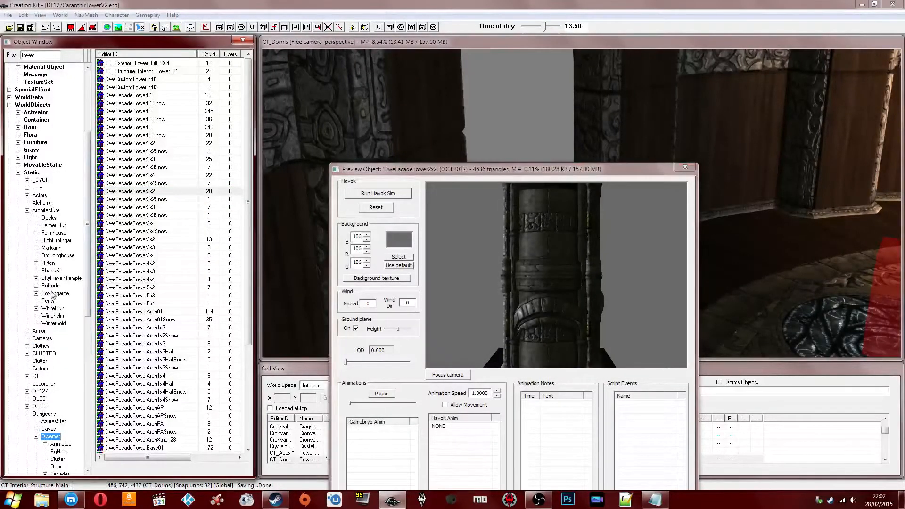
click(51, 248)
click(147, 128)
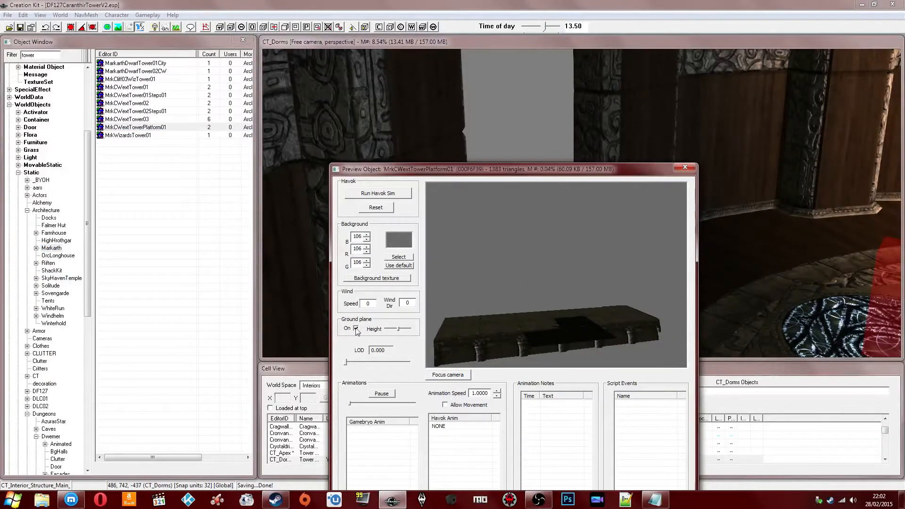
click(128, 73)
key(Up)
key(Down)
key(Down)
key(Down)
key(Down)
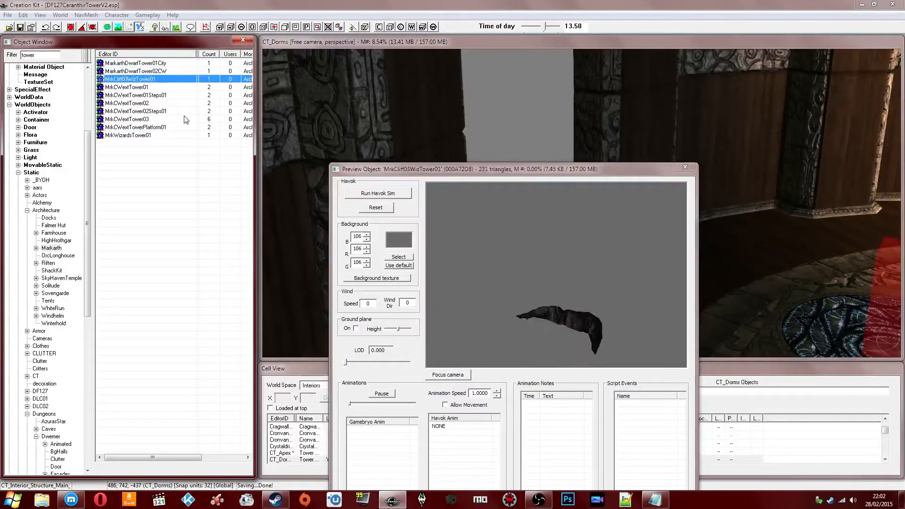
key(Down)
key(Down)
key(Down)
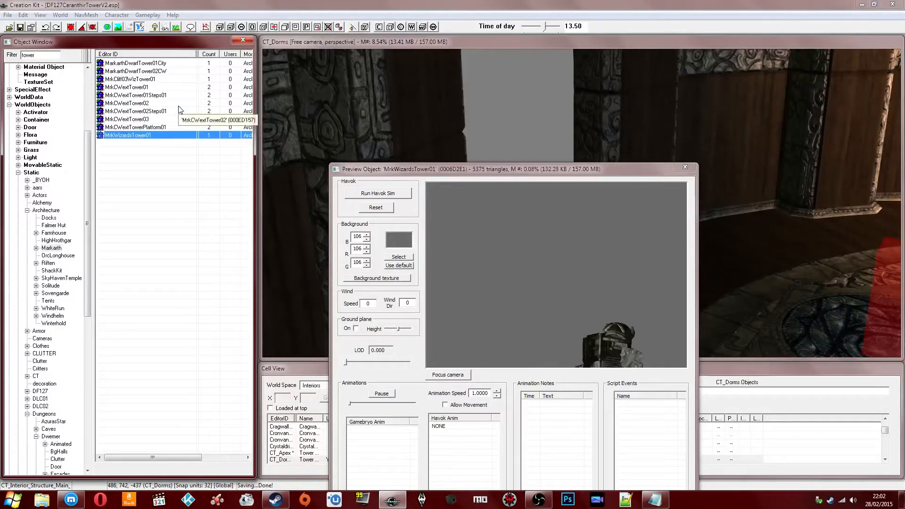
key(Down)
key(Up)
key(Up)
key(Up)
key(Up)
key(Up)
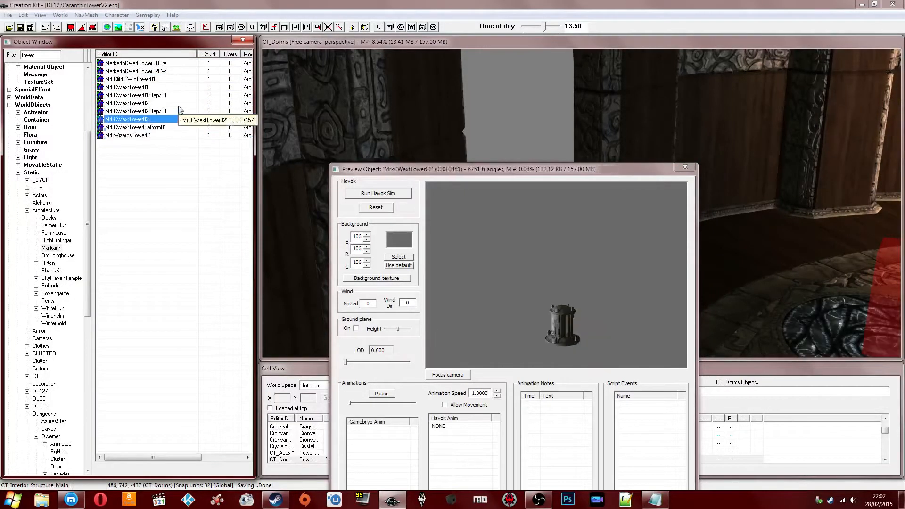
key(Up)
key(Up)
key(Down)
key(Down)
key(Down)
key(Down)
key(Down)
key(Down)
key(Down)
key(Down)
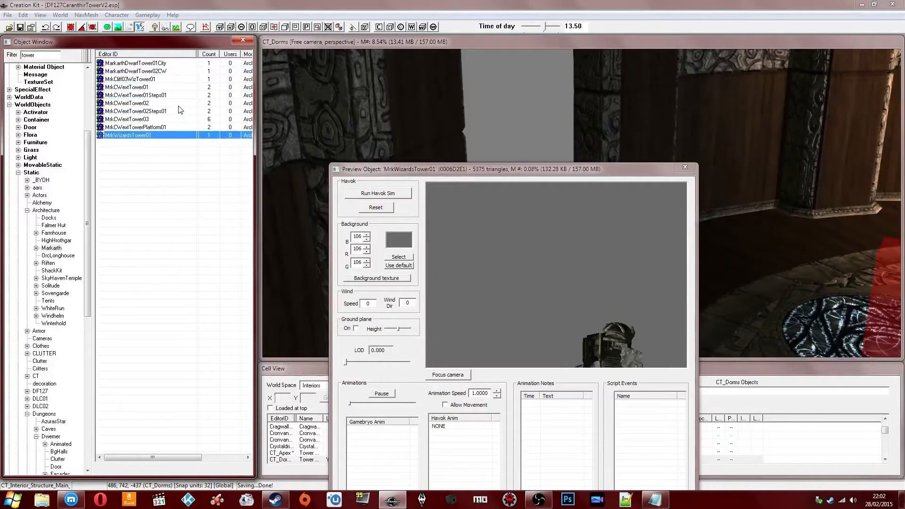
click(591, 305)
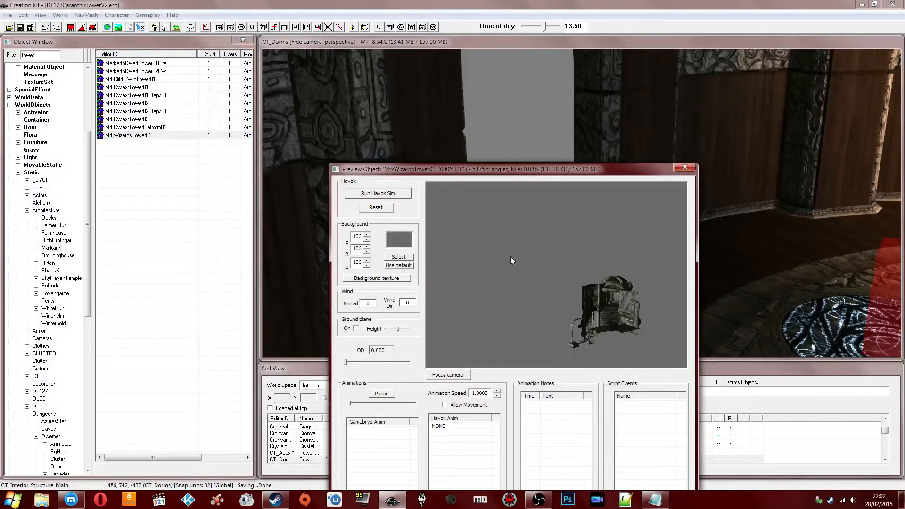
click(147, 128)
key(Up)
key(Up)
key(Up)
key(Up)
key(Up)
key(Up)
key(Up)
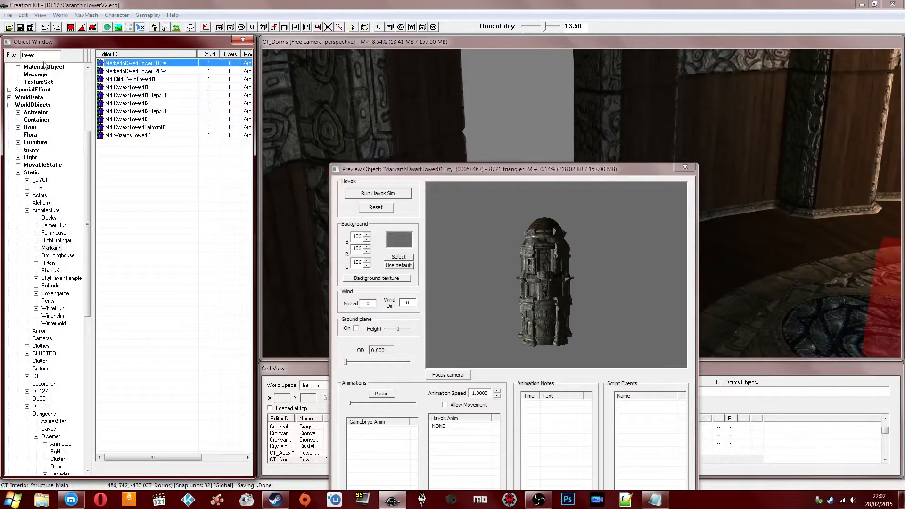
- Clear the "tower" filter to list all Markarth architecture statics and preview MrkBlockB01
key(BackSpace)
click(141, 95)
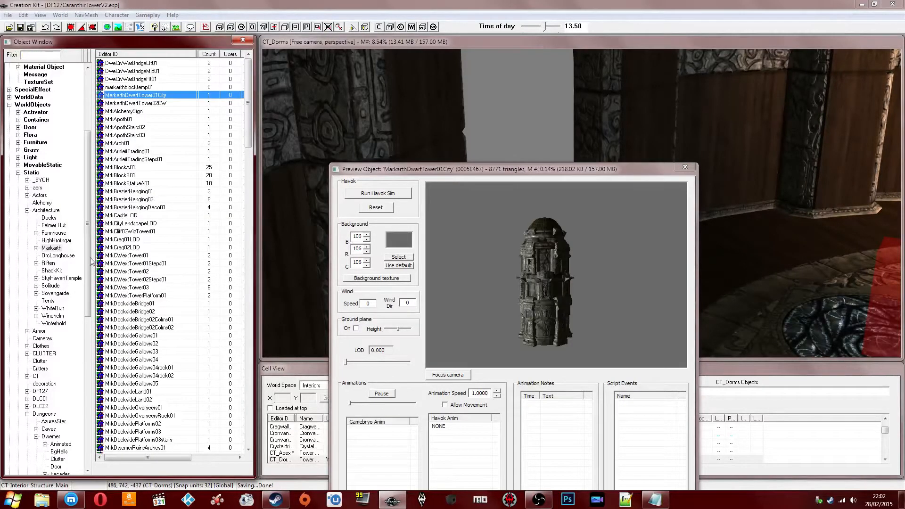
click(54, 257)
click(36, 248)
click(185, 175)
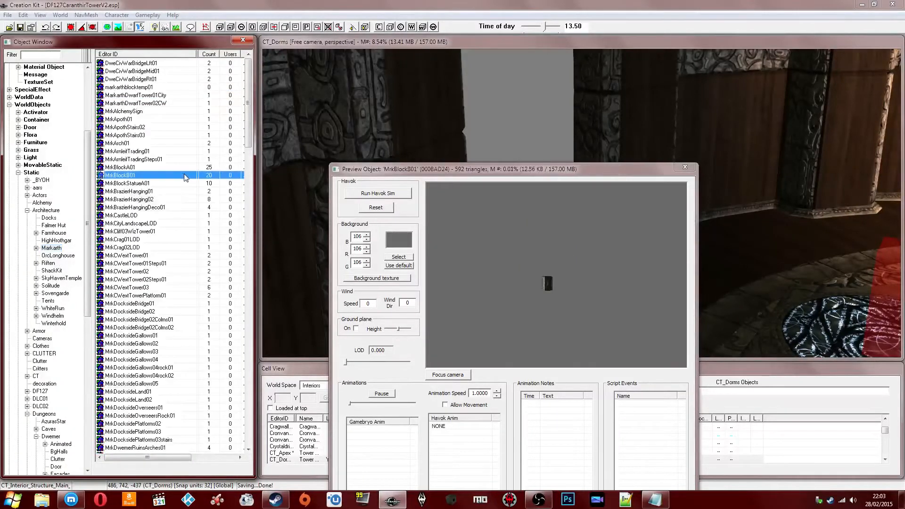
- Examine the Markarth statics one after another in the preview, down to MrkKeepWaterfall01
key(Down)
key(Down)
key(Down)
key(Down)
key(Down)
key(Down)
key(Down)
key(Down)
key(Down)
key(Down)
key(Down)
key(Down)
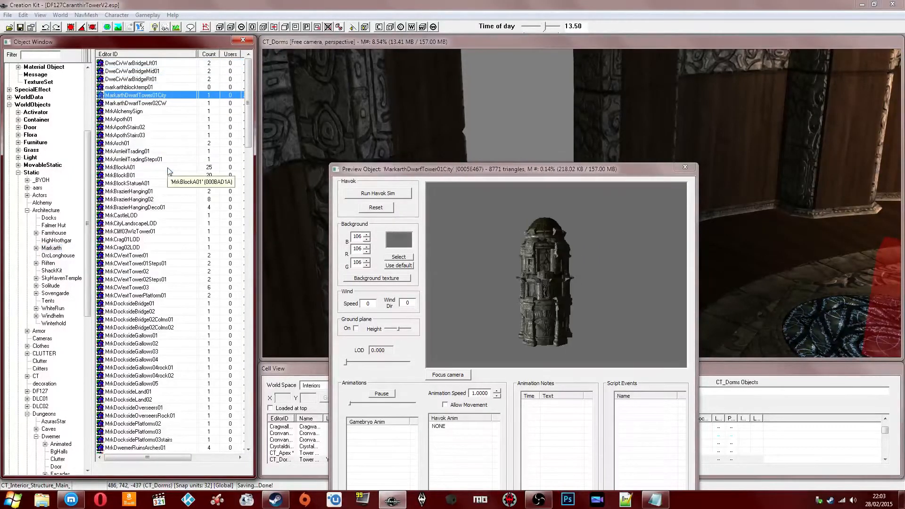
key(Down)
key(Down)
key(Down)
key(Down)
key(Down)
key(Down)
key(Down)
key(Down)
key(Down)
key(Down)
key(Down)
key(Down)
key(Down)
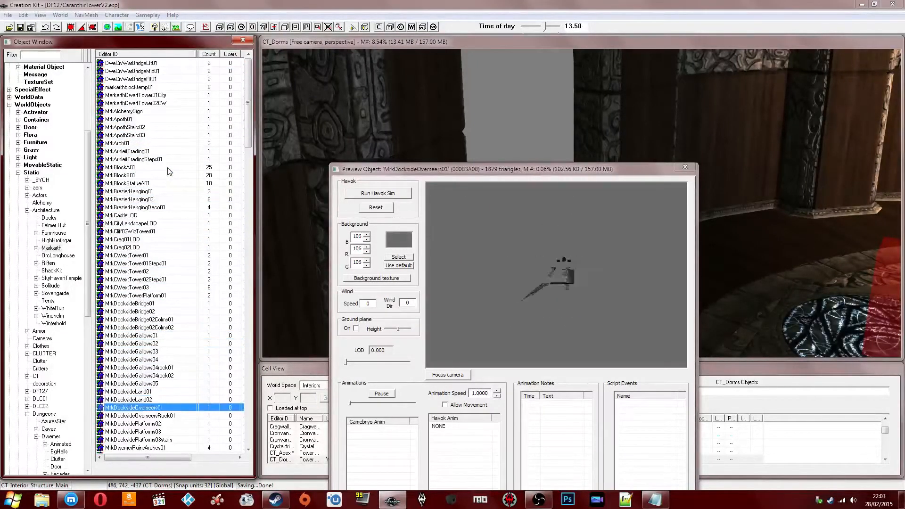
key(Down)
key(Down)
key(Down)
key(Down)
key(Down)
key(Down)
key(Down)
key(Down)
key(Down)
key(Down)
key(Down)
key(Down)
key(Down)
key(Down)
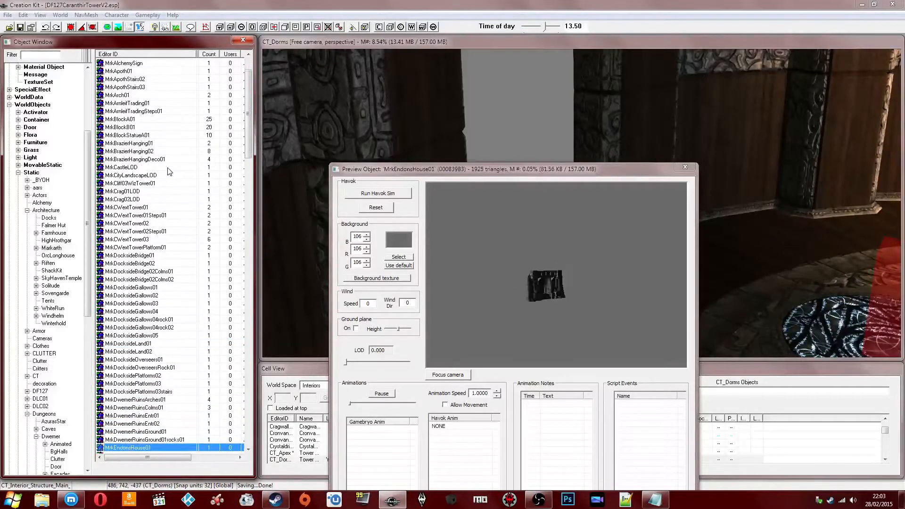
key(Down)
key(Down)
key(Down)
key(Down)
key(Down)
key(Down)
key(Down)
key(Down)
key(Down)
key(Down)
key(Down)
key(Down)
key(Down)
key(Down)
key(Down)
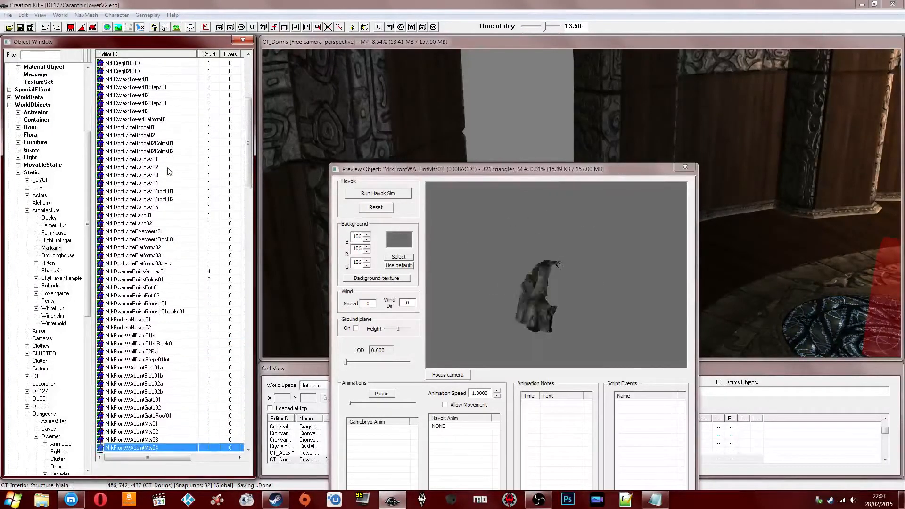
key(Down)
key(Down)
key(Down)
key(Down)
key(Down)
key(Down)
key(Down)
key(Down)
key(Down)
key(Down)
key(Down)
key(Down)
key(Down)
key(Down)
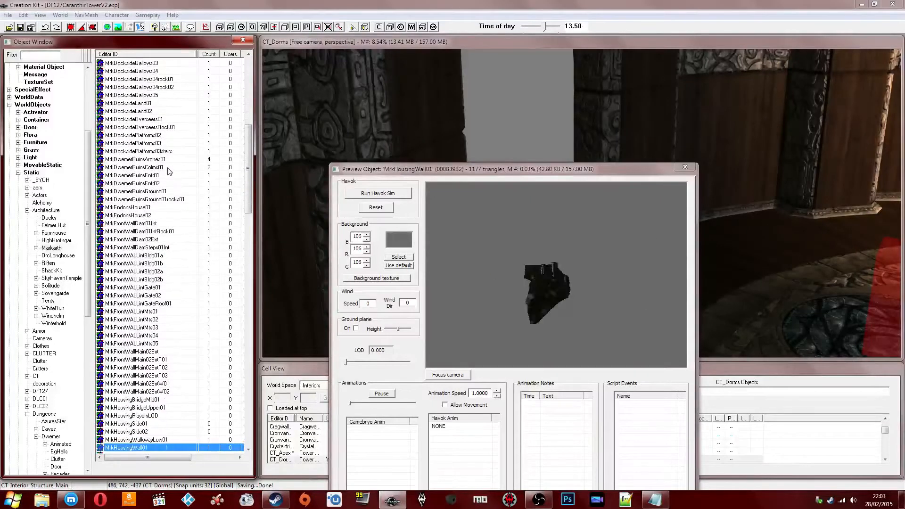
key(Down)
key(Down)
key(Down)
key(Down)
key(Down)
key(Down)
key(Down)
key(Down)
key(Down)
key(Down)
key(Down)
key(Down)
key(Down)
key(Down)
key(Down)
key(Down)
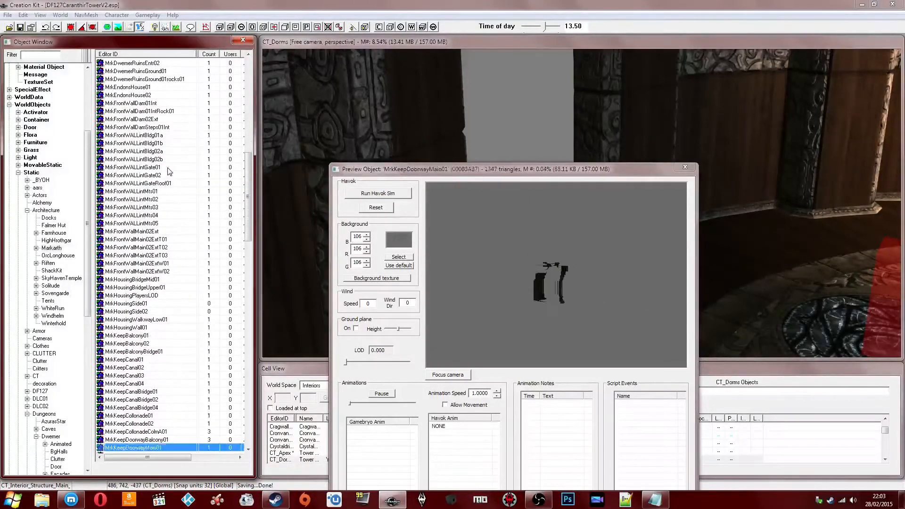
key(Down)
key(Down)
key(Down)
key(Down)
key(Down)
key(Down)
key(Down)
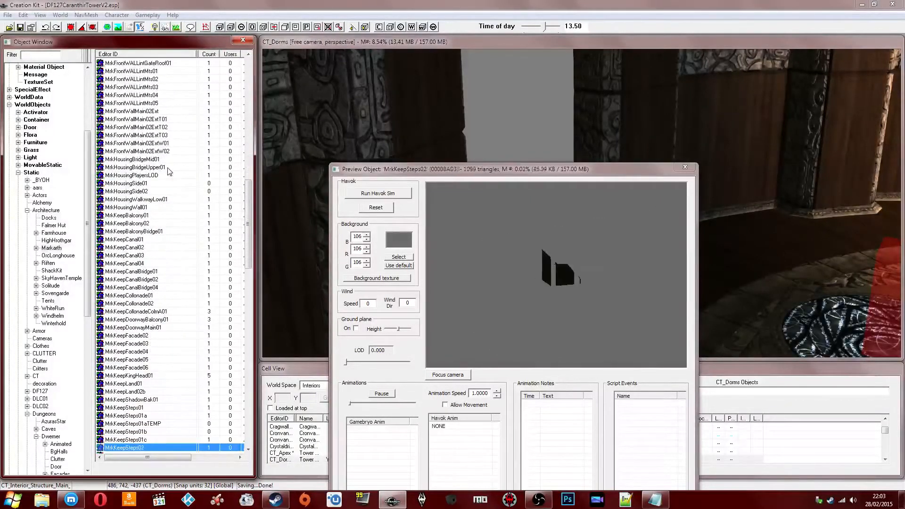
key(Down)
key(Down)
key(Down)
key(Down)
key(Down)
key(Down)
key(Down)
key(Down)
key(Down)
key(Down)
key(Down)
key(Down)
key(Down)
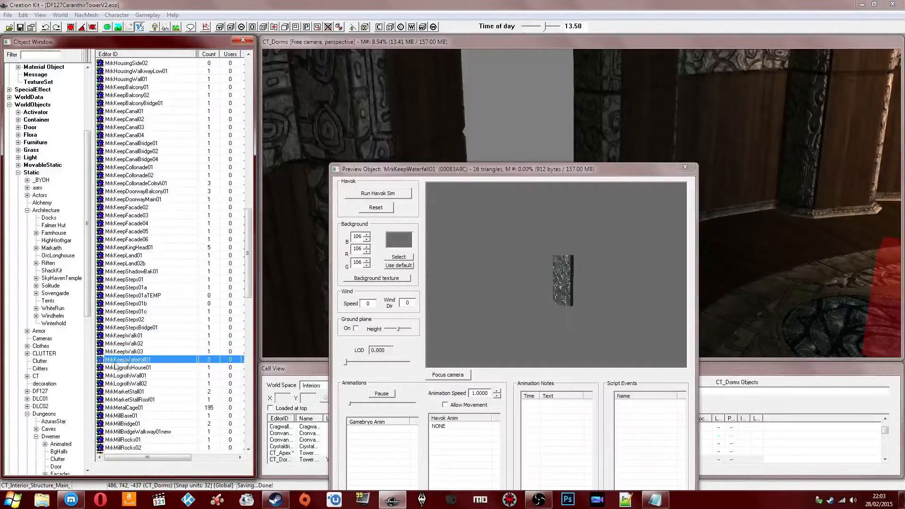
- Try MrkKeepWaterfall01 as a filler for the open gap in the dorm's wall, scaled to 0.96 and rotated to -135° about Z
drag(760, 242, 755, 240)
middle_drag(754, 238, 712, 303)
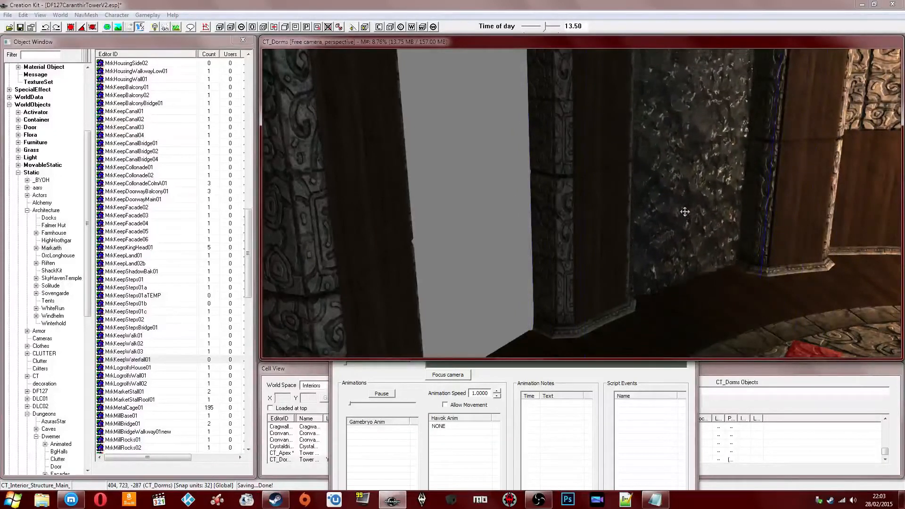
key(a)
mouse_move(683, 209)
shift+middle_down()
mouse_move(669, 198)
mouse_move(657, 217)
mouse_move(679, 210)
mouse_move(666, 215)
shift+middle_up()
key(a)
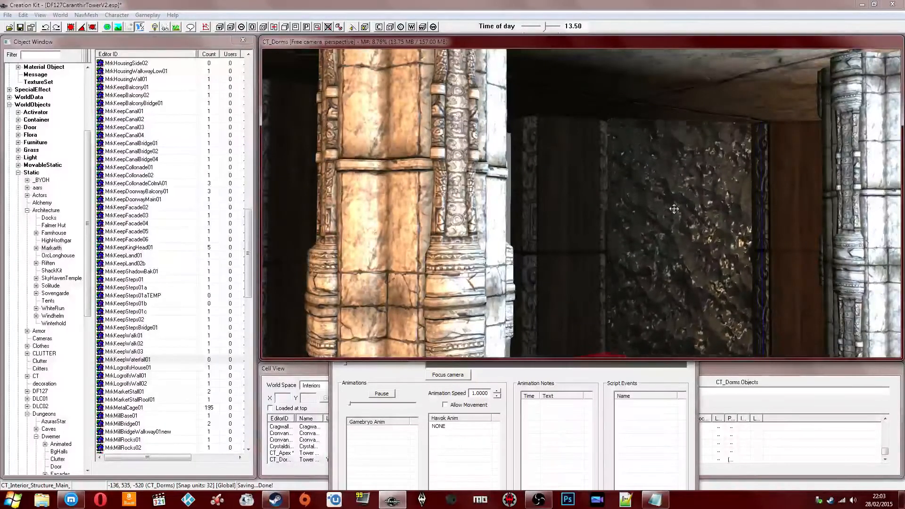
mouse_move(674, 208)
right_down()
mouse_move(689, 208)
mouse_move(677, 218)
right_up()
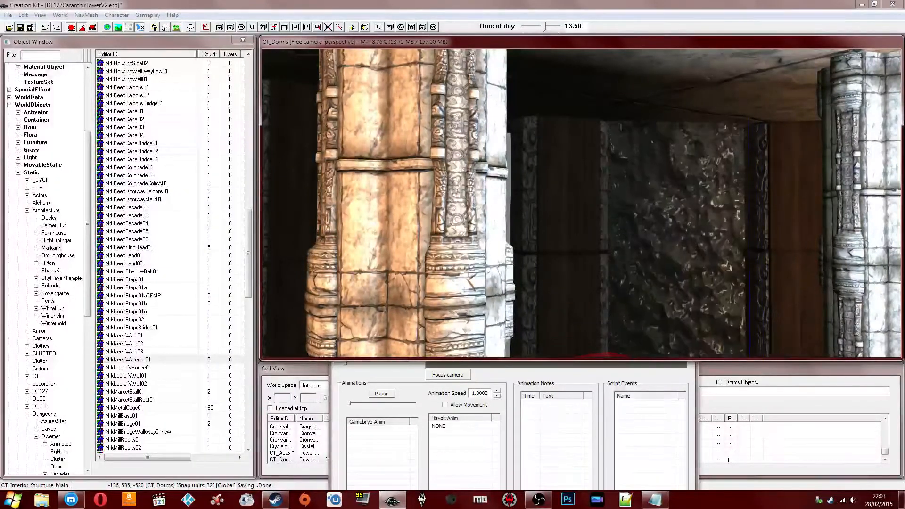
- Check the position, rotation and scale in the placed waterfall reference's 3D data
double_click(677, 219)
click(528, 194)
click(528, 193)
click(528, 194)
click(528, 194)
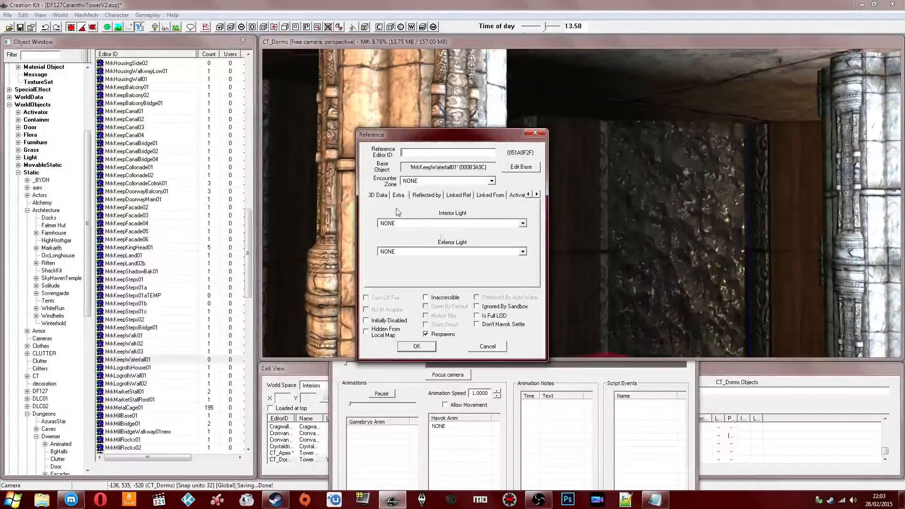
click(378, 195)
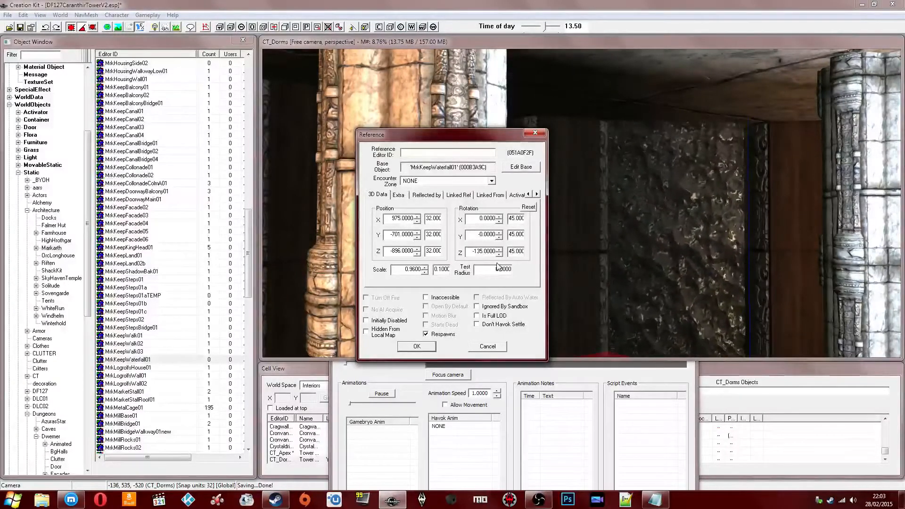
click(428, 346)
- Inspect the waterfall piece up close with the scene lighting switched off and on, and delete it from the wall gap
key(shift)
scroll(589, 273, up, 7)
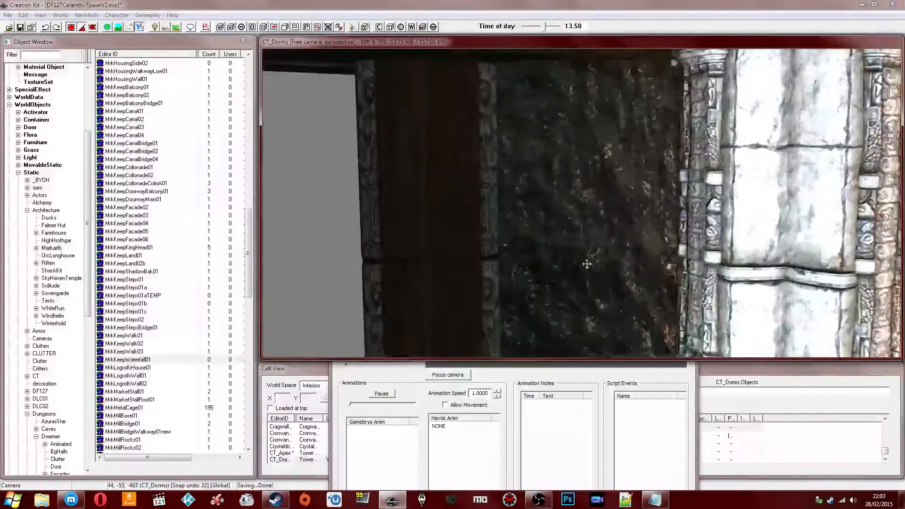
scroll(589, 261, up, 1)
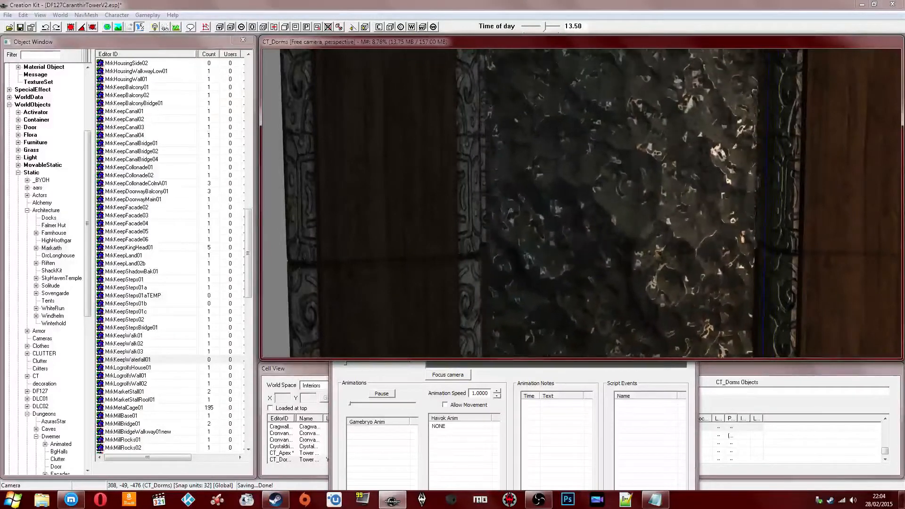
key(shift)
key(shift)
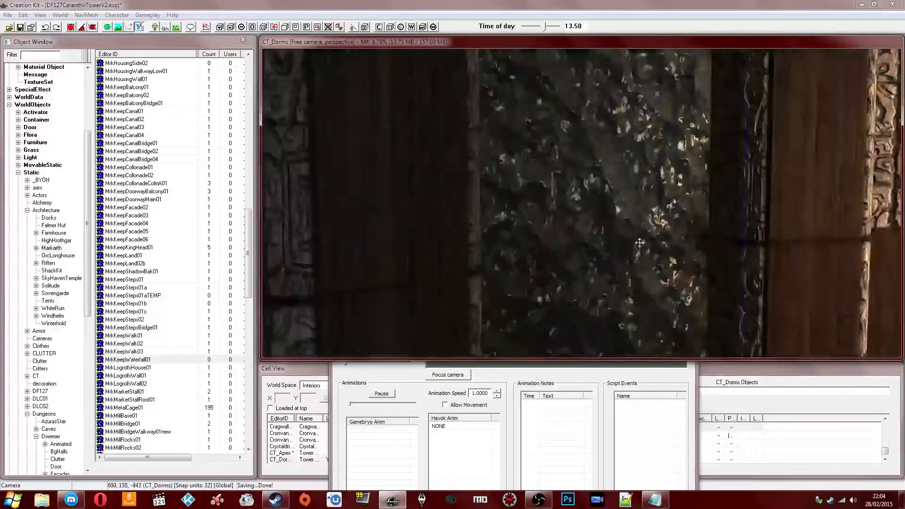
key(a)
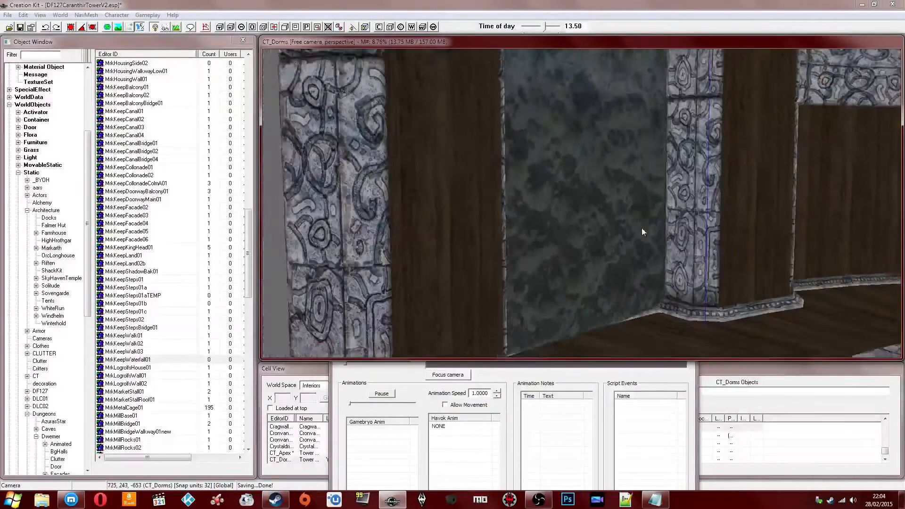
key(a)
key(shift)
key(Delete)
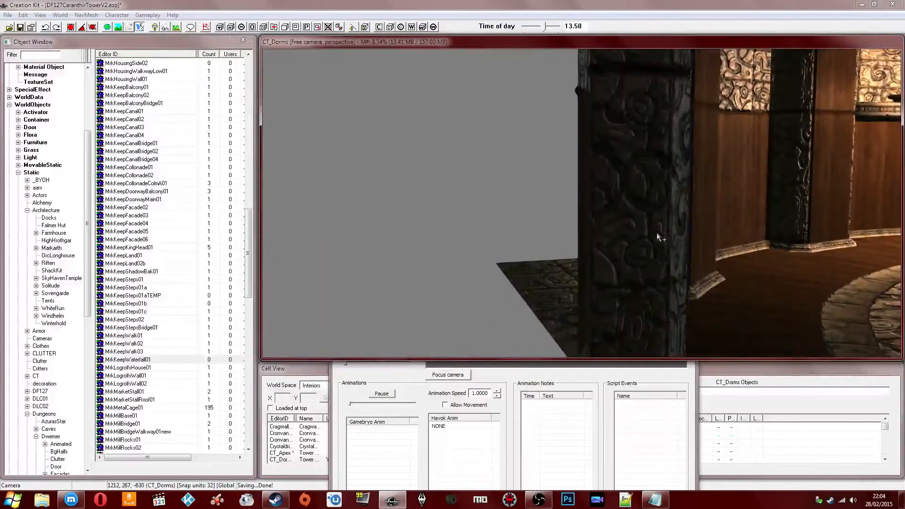
key(shift)
key(shift)
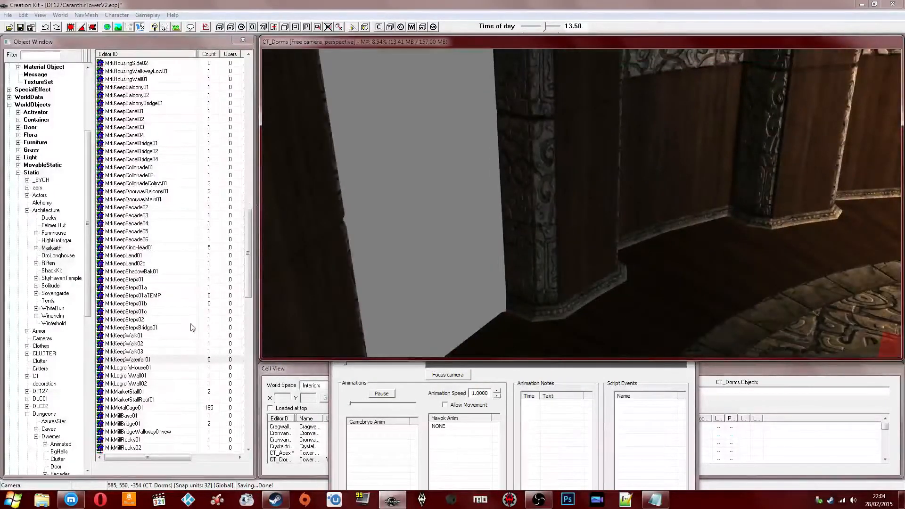
- Preview the Markarth statics one by one from MrkLogrolfsWall01 down to the end of the list
click(141, 376)
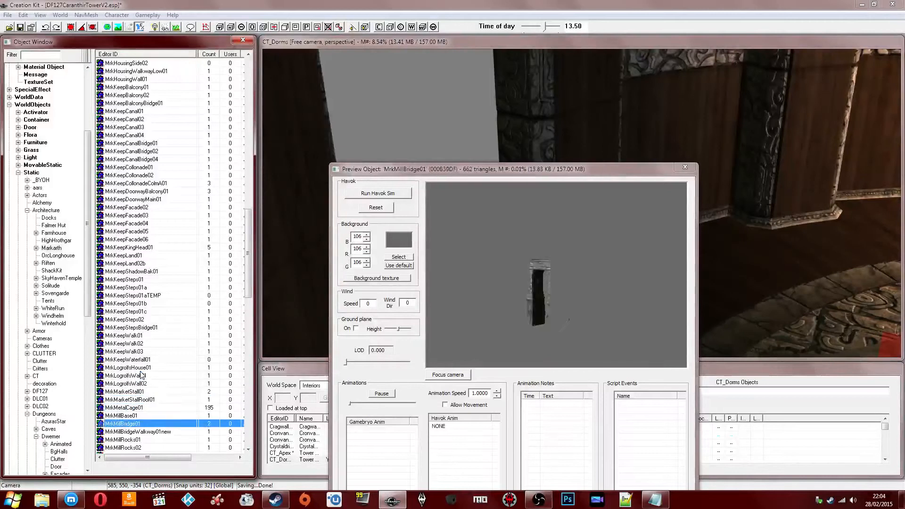
key(Down)
key(Down)
key(Down)
key(Down)
key(Down)
key(Down)
key(Down)
key(Down)
key(Down)
key(Down)
key(Down)
key(Down)
key(Down)
key(Down)
key(Down)
key(Down)
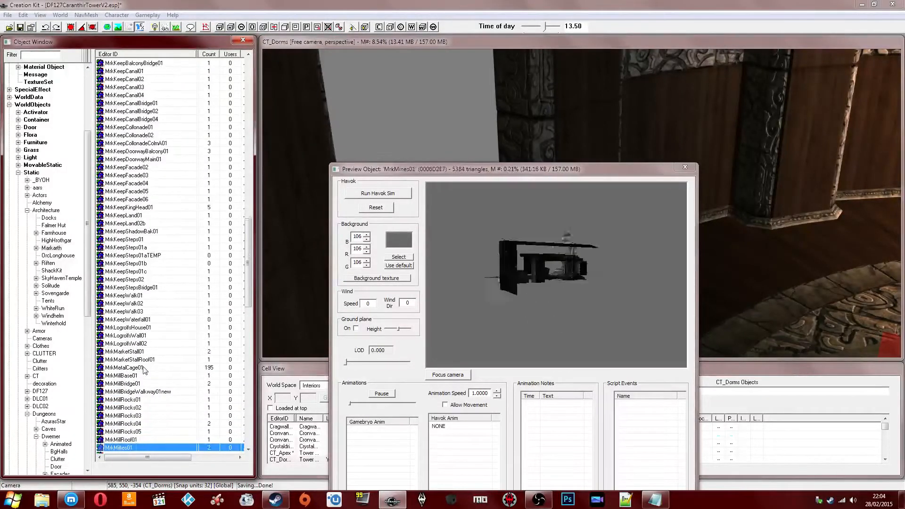
key(Down)
key(Down)
key(Down)
key(Down)
key(Down)
key(Down)
key(Down)
key(Down)
key(Down)
key(Down)
key(Down)
key(Down)
key(Down)
key(Down)
key(Down)
key(Down)
key(Down)
key(Down)
key(Down)
key(Down)
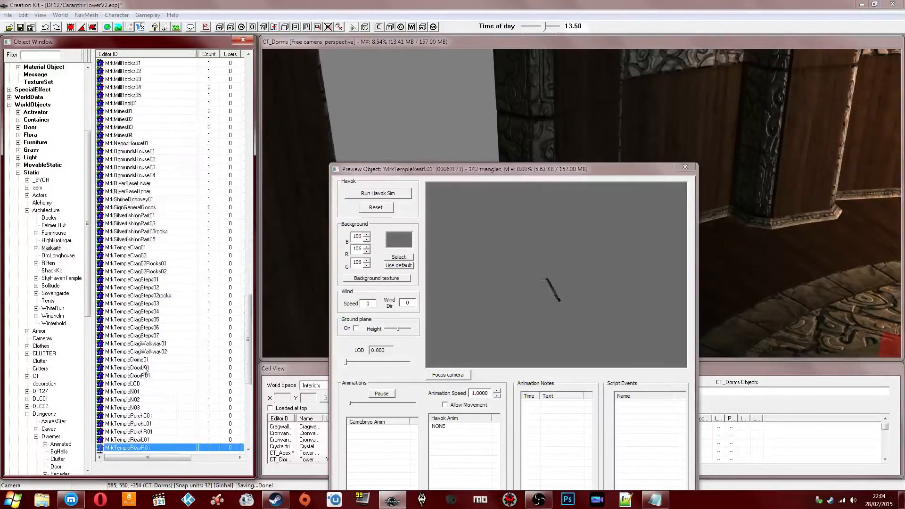
key(Down)
key(Down)
key(Down)
key(Down)
- Go back up through the Markarth statics in the preview, from the Warrens pieces to the MrkKeepCanal models
key(Up)
key(Up)
key(Up)
key(Up)
key(Up)
key(Up)
key(Up)
key(Up)
key(Up)
key(Up)
key(Up)
key(Up)
key(Up)
key(Up)
key(Up)
key(Up)
key(Up)
key(Up)
key(Up)
key(Up)
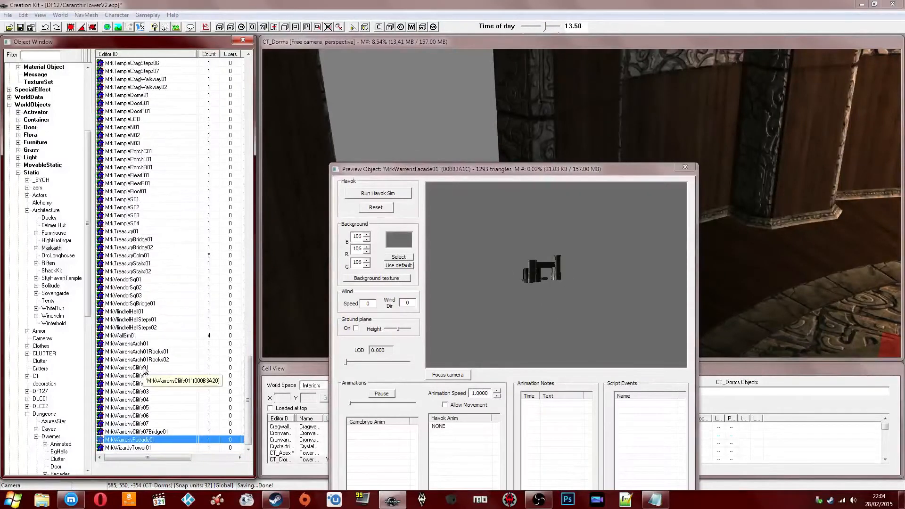
key(Up)
key(Up)
key(Up)
key(Up)
key(Up)
key(Up)
key(Up)
key(Up)
key(Up)
key(Up)
key(Up)
key(Up)
key(Up)
key(Up)
key(Up)
key(Up)
key(Up)
key(Up)
key(Up)
key(Up)
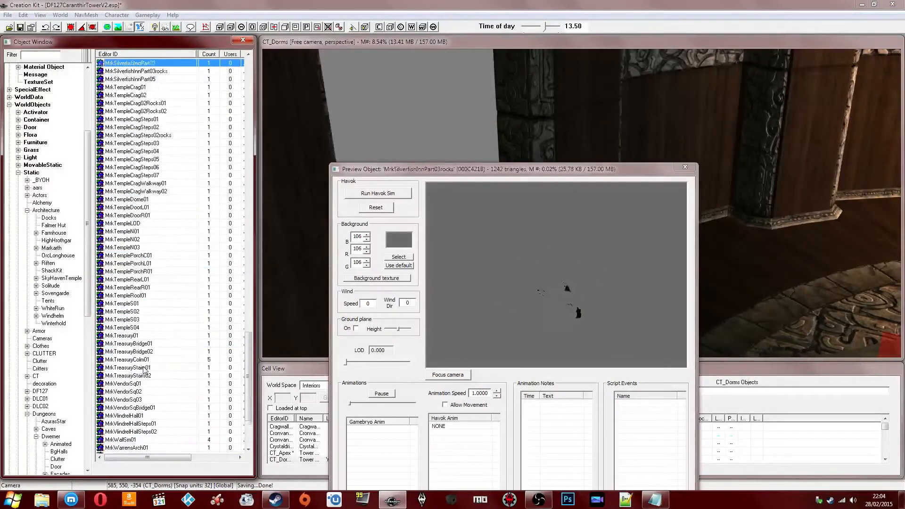
key(Up)
key(Up)
key(Up)
key(Up)
key(Up)
key(Up)
key(Up)
key(Up)
key(Up)
key(Up)
key(Up)
key(Up)
key(Up)
key(Up)
key(Up)
key(Up)
key(Up)
key(Up)
key(Up)
key(Up)
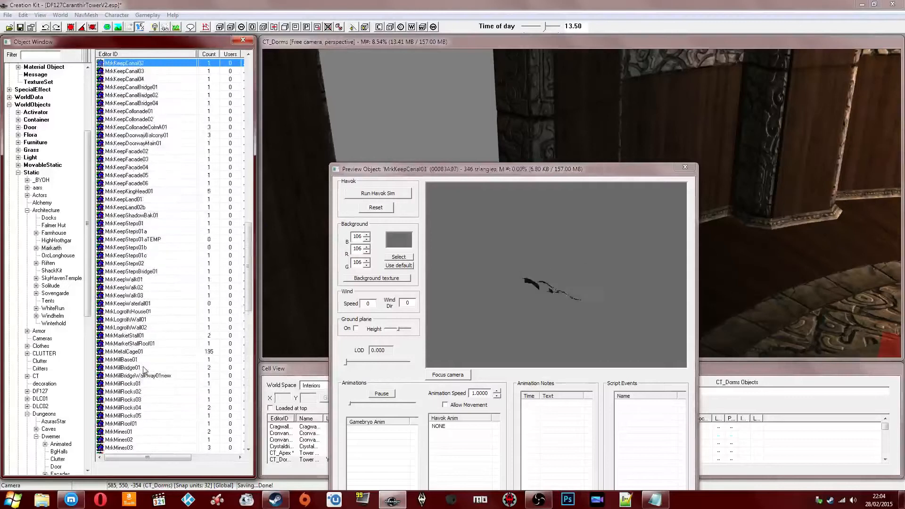
- Preview the Markarth architecture statics from the MrkKeepCanal pieces back to DweCivWarBridgeLft01 at the start of the list
key(Up)
key(Up)
key(Up)
key(Up)
key(Up)
key(Up)
key(Up)
key(Up)
key(Up)
key(Up)
key(Up)
key(Up)
key(Up)
key(Up)
key(Up)
key(Up)
key(Up)
key(Up)
key(Up)
key(Up)
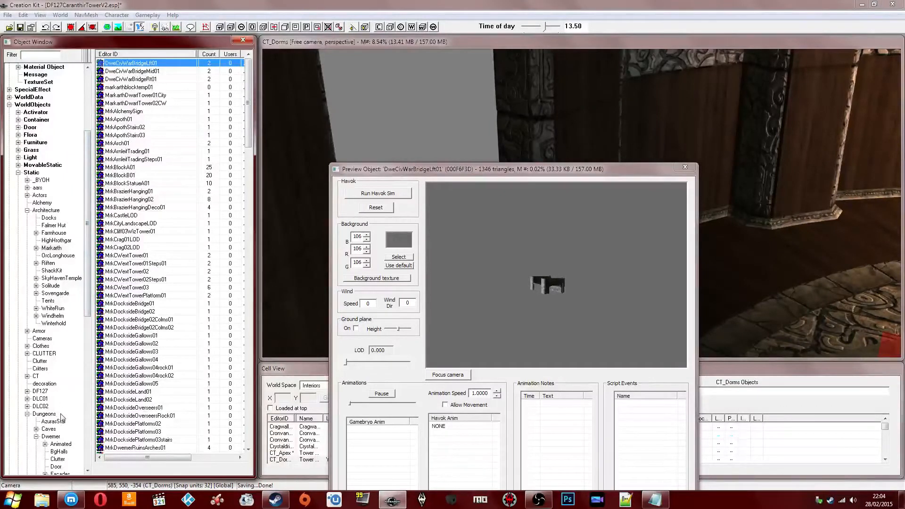
- List the Dwemer Facades statics and preview the pieces back to the start of the list
click(60, 444)
scroll(60, 446, down, 1)
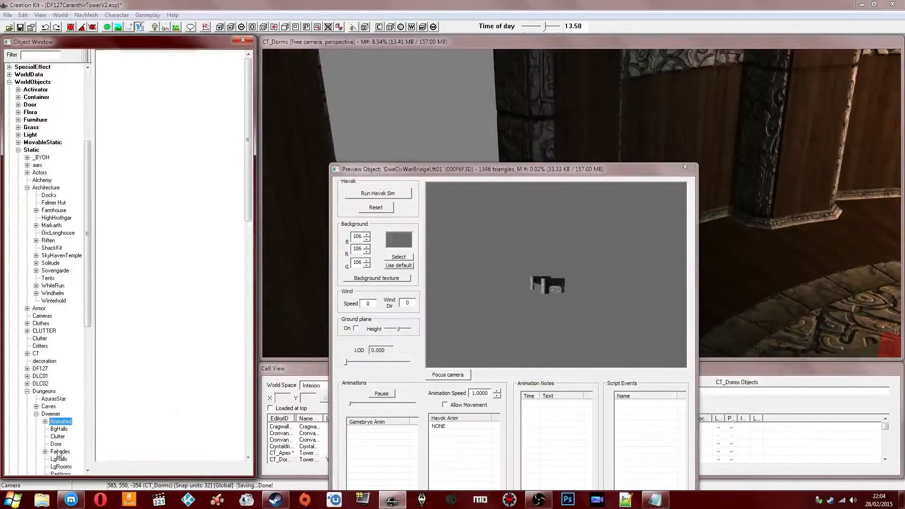
click(60, 451)
click(137, 216)
key(Up)
key(Up)
key(Up)
key(Up)
key(Up)
key(Up)
key(Up)
key(Up)
key(Up)
key(Up)
key(Up)
key(Up)
key(Up)
key(Up)
key(Up)
key(Up)
key(Up)
key(Up)
key(Up)
- Preview the Dwemer facade pieces in order from the start of the list through DweFacadeTowerTPSnow
key(Down)
key(Down)
key(Down)
key(Down)
key(Down)
key(Down)
key(Down)
key(Down)
key(Down)
key(Down)
key(Down)
key(Down)
key(Down)
key(Down)
key(Down)
key(Down)
key(Down)
key(Down)
key(Down)
key(Down)
key(Down)
key(Down)
key(Down)
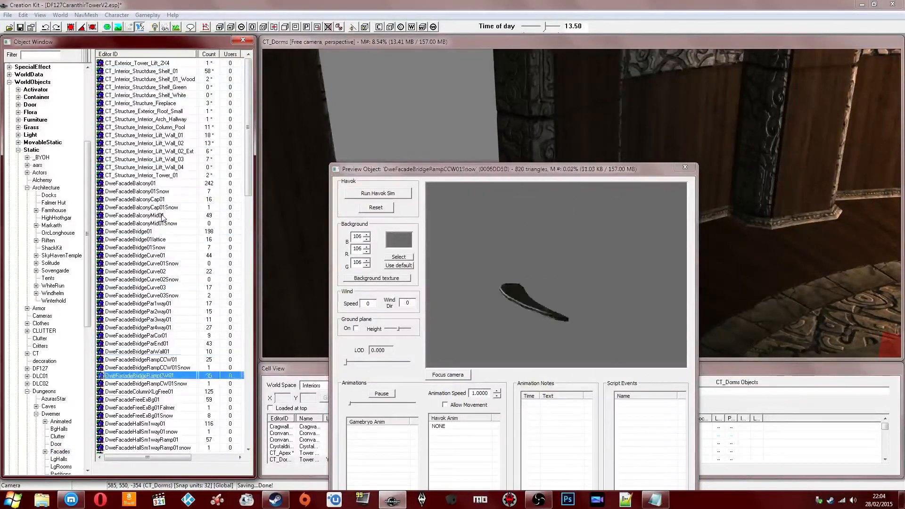
key(Down)
key(Down)
key(Down)
key(Down)
key(Down)
key(Down)
key(Down)
key(Down)
key(Down)
key(Down)
key(Down)
key(Down)
key(Down)
key(Down)
key(Down)
key(Down)
key(Down)
key(Down)
key(Down)
key(Down)
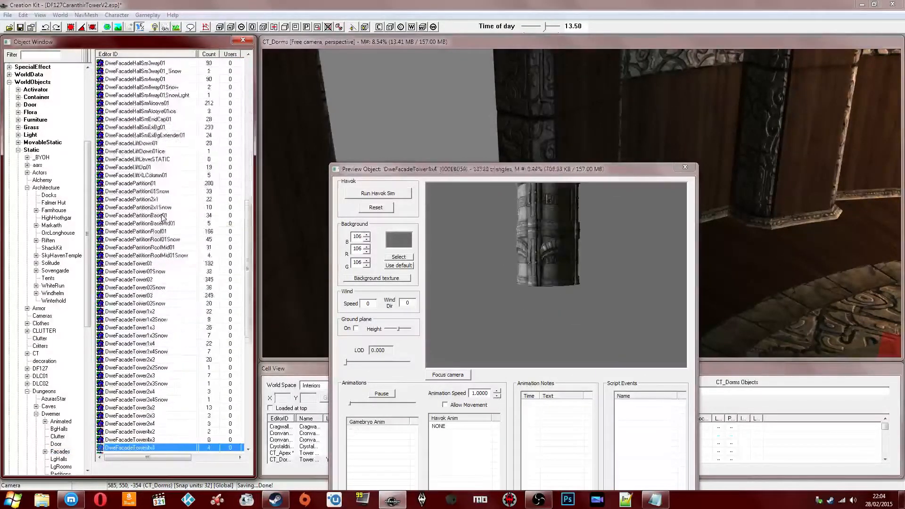
key(Down)
key(Down)
key(Down)
key(Down)
key(Down)
key(Down)
key(Down)
key(Down)
key(Down)
key(Down)
key(Down)
key(Down)
key(Down)
key(Down)
key(Down)
key(Down)
key(Down)
key(Down)
key(Down)
key(Down)
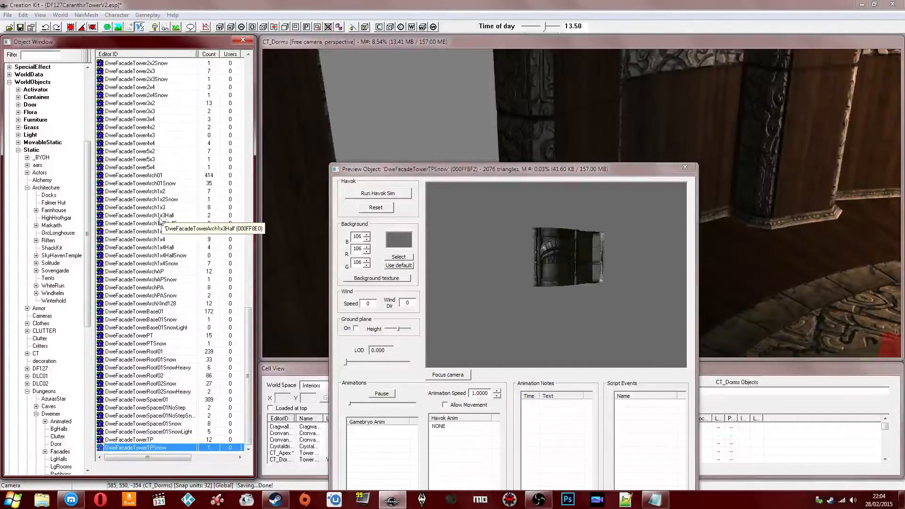
- Examine the Dwemer LgRooms statics, previewing the large room pieces back to DLC2ApoShaft
scroll(64, 344, down, 8)
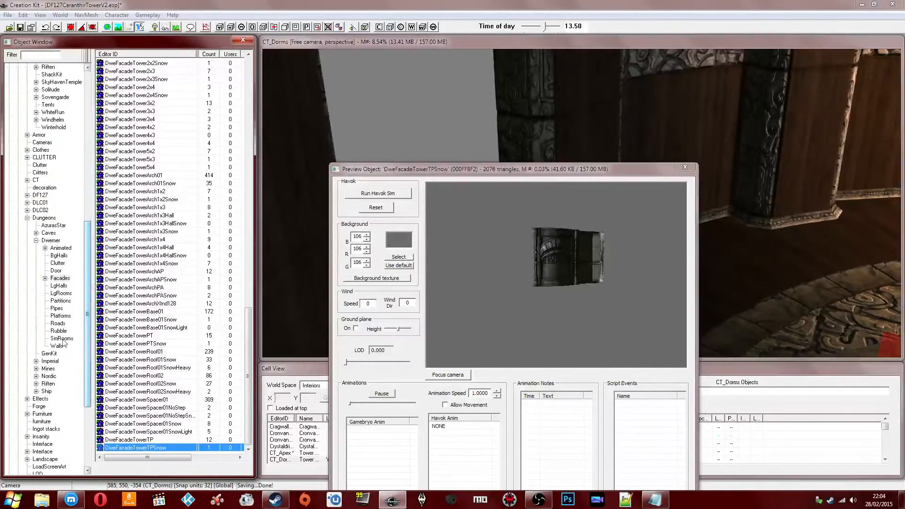
click(61, 300)
click(61, 293)
click(60, 285)
click(63, 293)
click(142, 216)
click(142, 272)
key(Home)
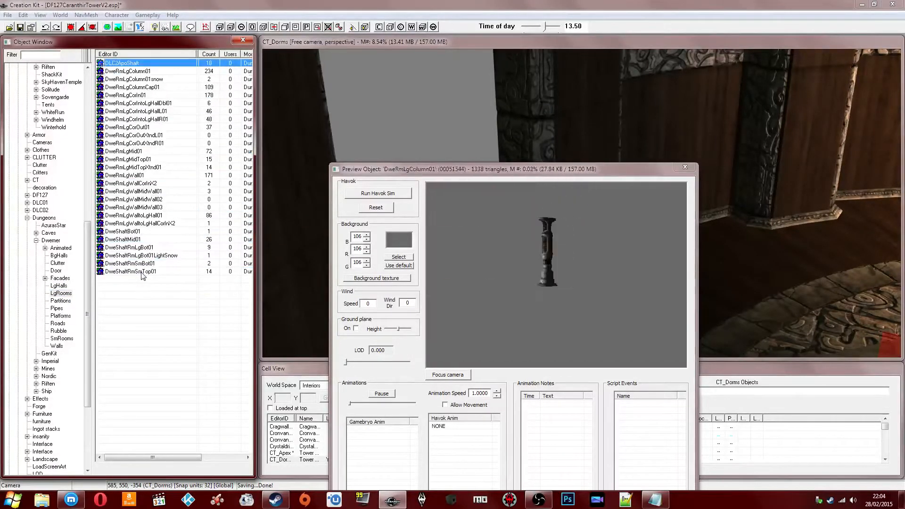
- List the Dwemer Partitions statics and preview the pieces from DwePtnWallHalf01 back to DwePtnDoor01Static
click(61, 300)
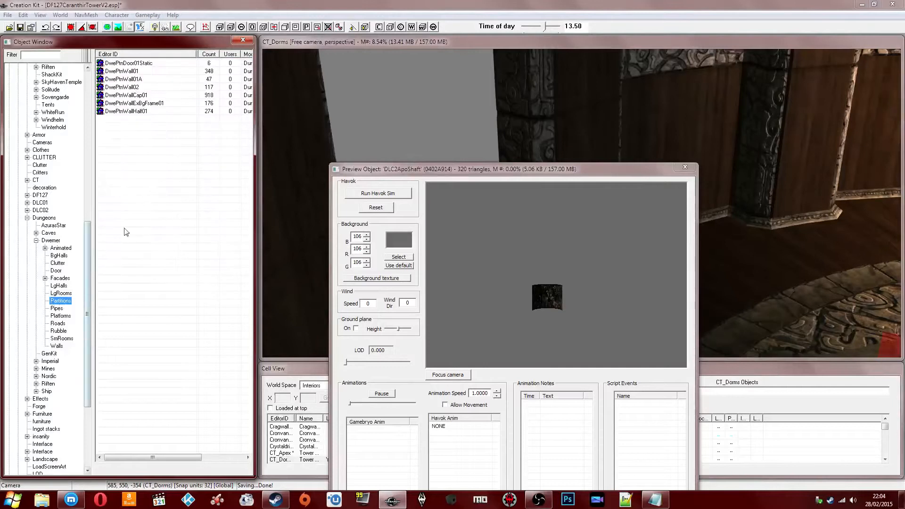
click(128, 111)
key(Up)
key(Home)
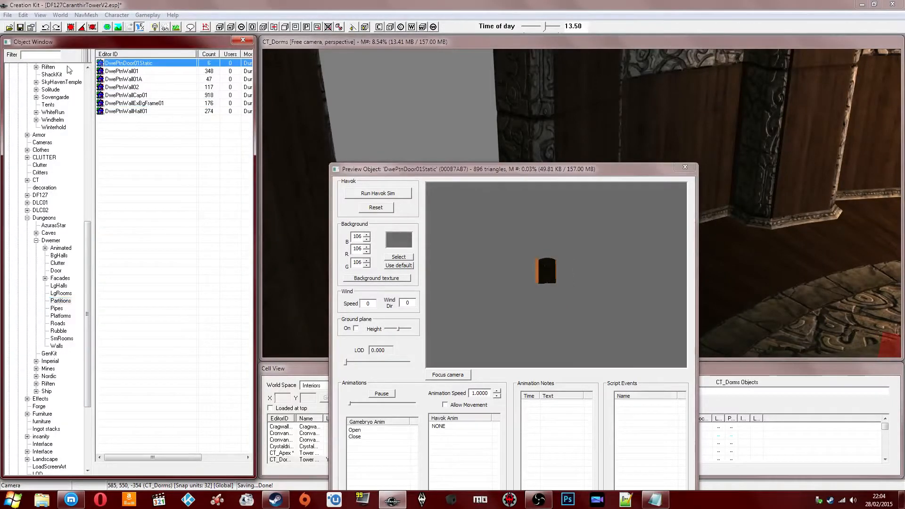
- Look through the contents of the Dwemer Pipes, Platforms, Roads, Rubble, SmRooms and Walls categories
click(60, 308)
click(62, 315)
click(60, 324)
click(60, 330)
click(61, 338)
click(59, 345)
- List the Dwemer SmRooms statics and preview the small room pieces back to DweDoorFrameExBgtoExSm01
click(62, 338)
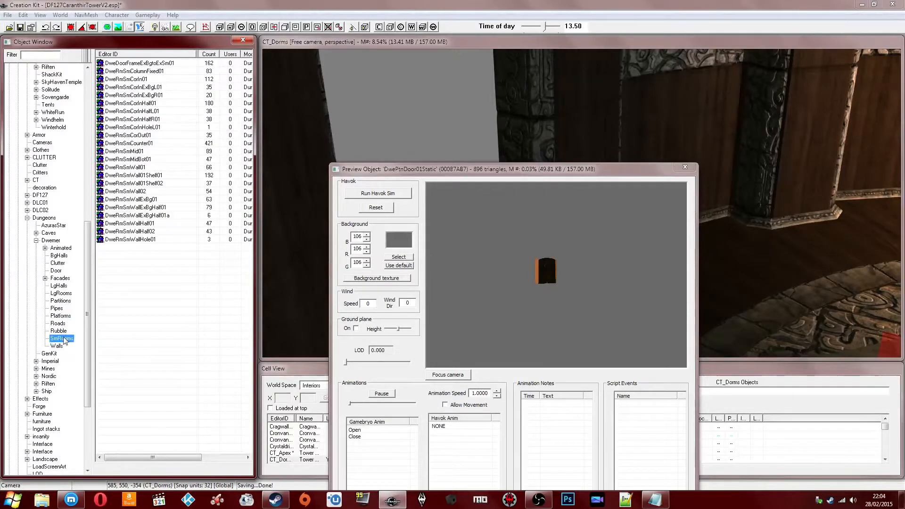
click(148, 216)
key(Up)
key(Down)
key(Down)
key(Down)
key(Down)
key(Up)
key(Up)
key(Up)
key(Up)
key(Up)
key(Up)
key(Up)
key(Up)
key(Up)
key(Up)
key(Up)
key(Up)
key(Up)
key(Up)
key(Up)
key(Up)
key(Up)
key(Up)
key(Up)
key(Up)
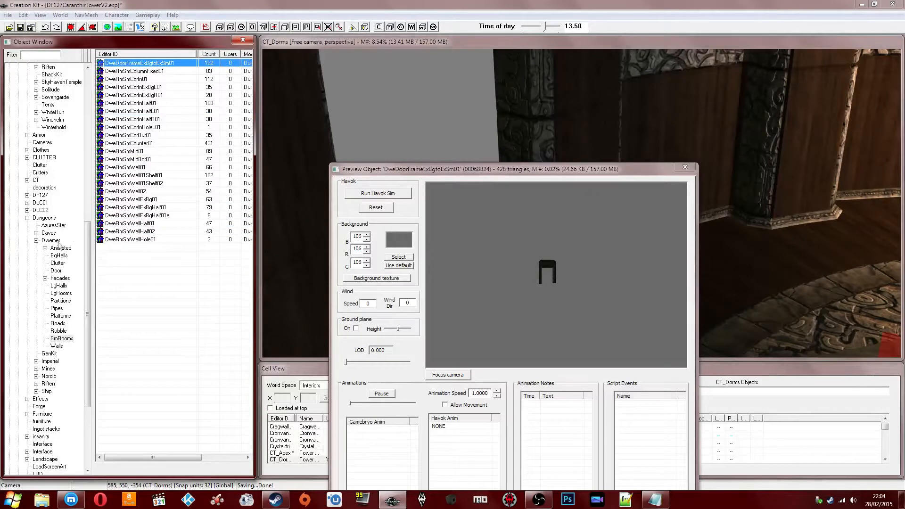
drag(87, 255, 49, 165)
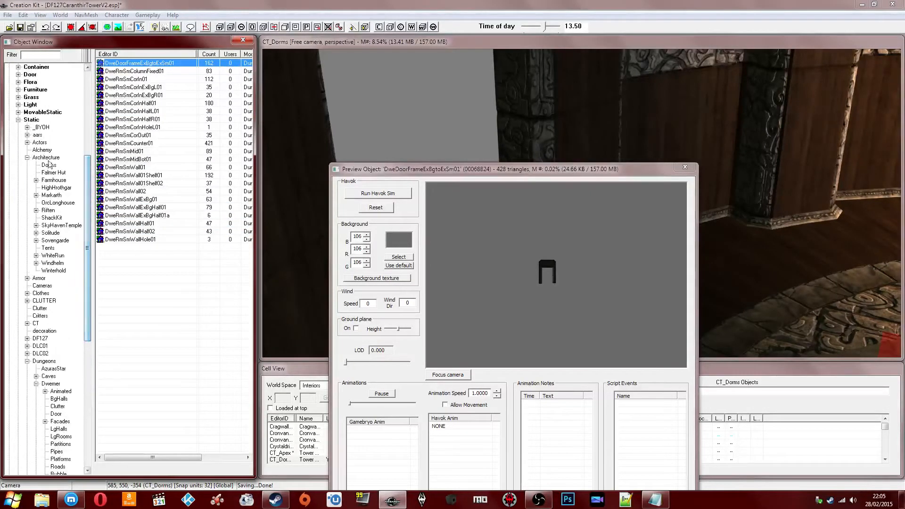
- List the Markarth architecture statics and preview the pieces from MrkBlockA01 back to the start of the list
click(51, 195)
click(117, 168)
key(Up)
key(Up)
key(Up)
key(Up)
key(Up)
key(Up)
key(Up)
key(Up)
key(Up)
key(Up)
key(Up)
key(Up)
key(Up)
key(Down)
key(Down)
key(Down)
key(Down)
key(Down)
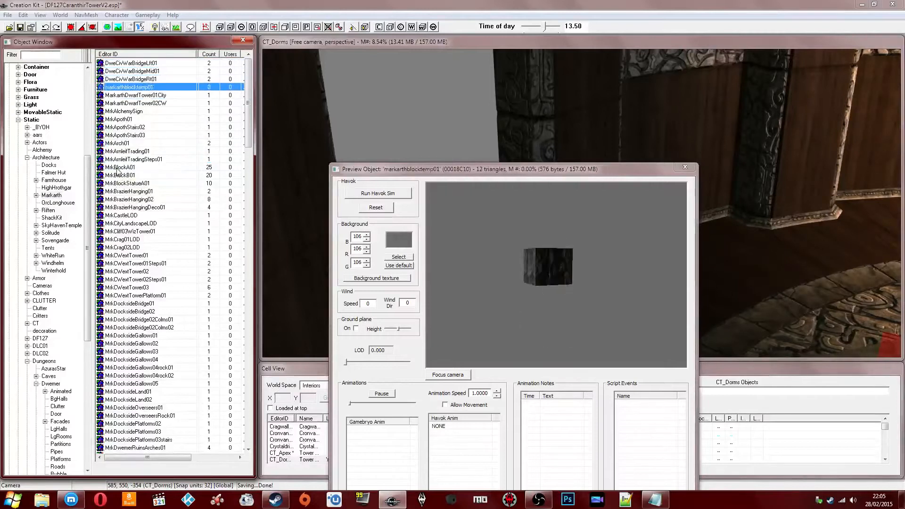
- Preview the MarkarthDwarfTower01City static and inspect its interior up close
key(Up)
click(520, 267)
scroll(494, 262, up, 8)
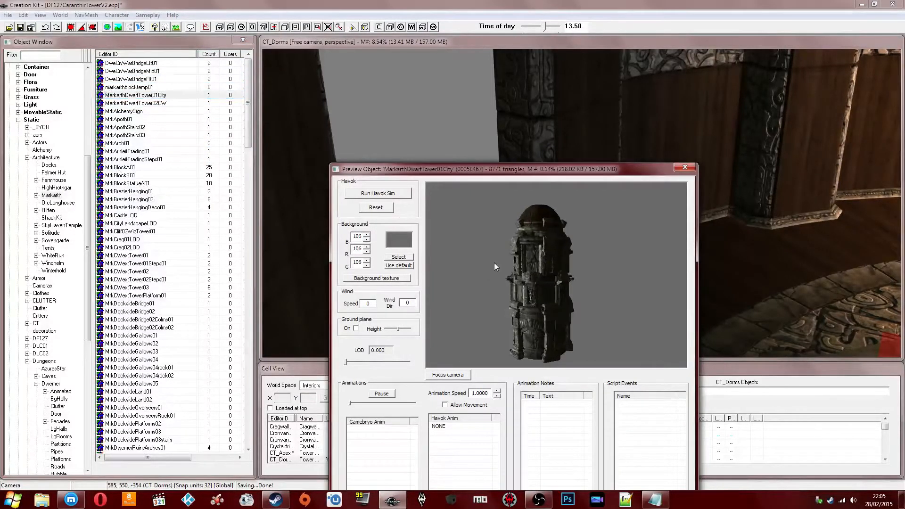
scroll(529, 250, up, 10)
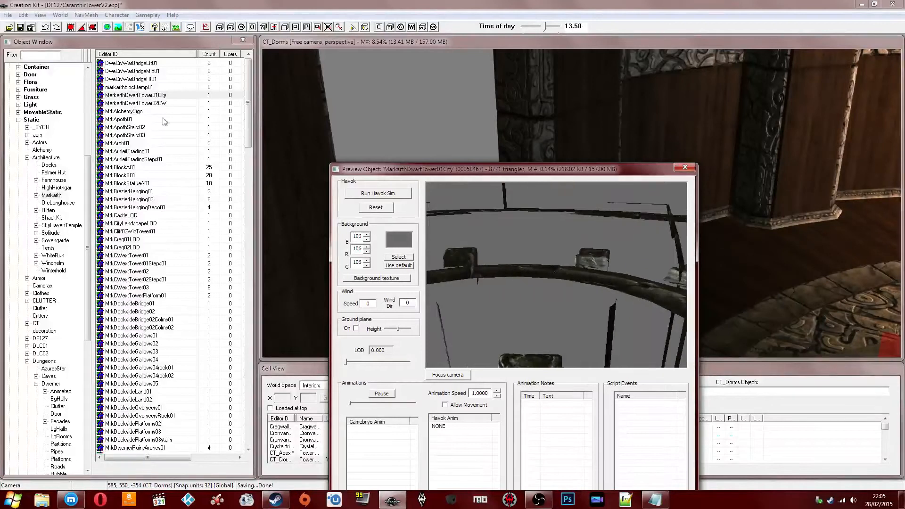
- Preview the neighbouring pieces at the start of the Markarth list and examine the markarthblocktemp01 block
click(161, 101)
key(Up)
key(Down)
key(Up)
key(Up)
key(Up)
key(Up)
key(Up)
key(Down)
key(Down)
key(Down)
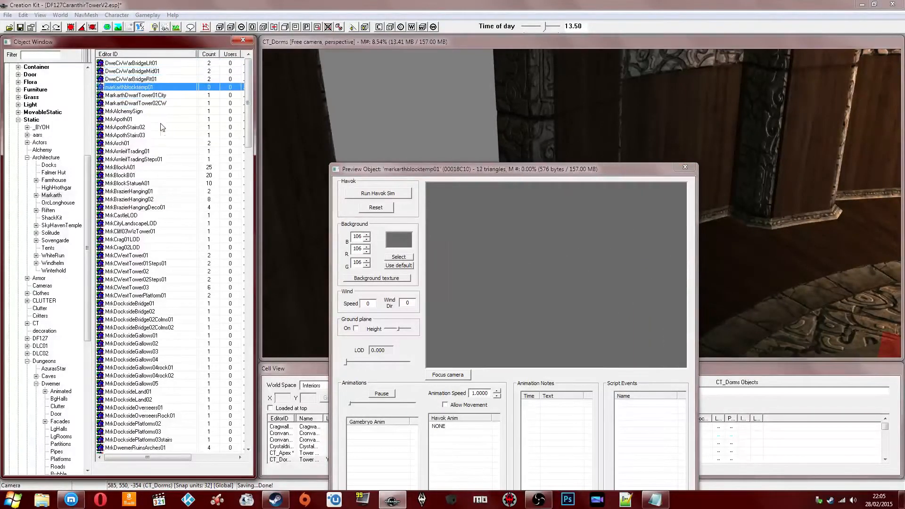
click(524, 204)
scroll(525, 205, down, 4)
scroll(524, 203, down, 6)
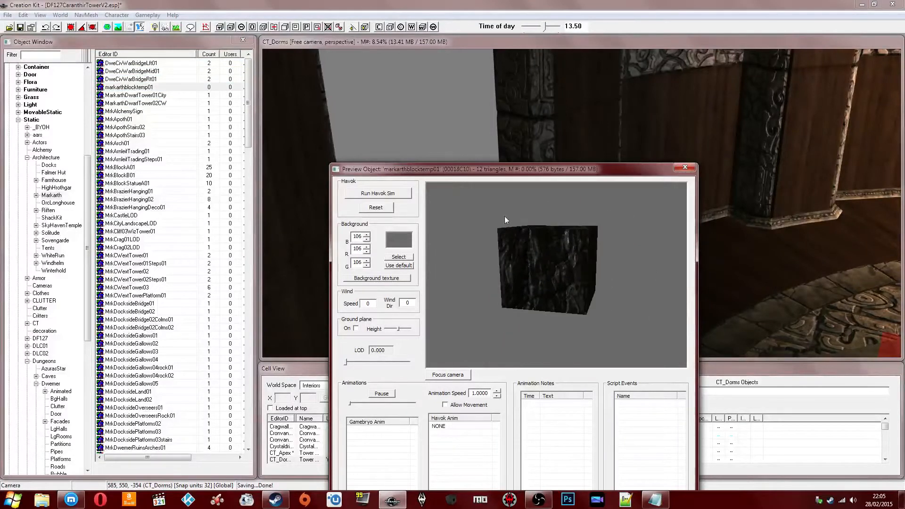
- Preview the Markarth statics one after another from markarthblocktemp01 through to MrkWizardsTower01, and examine that tower
click(162, 90)
key(Down)
key(Down)
key(Down)
key(Down)
key(Down)
key(Down)
key(Down)
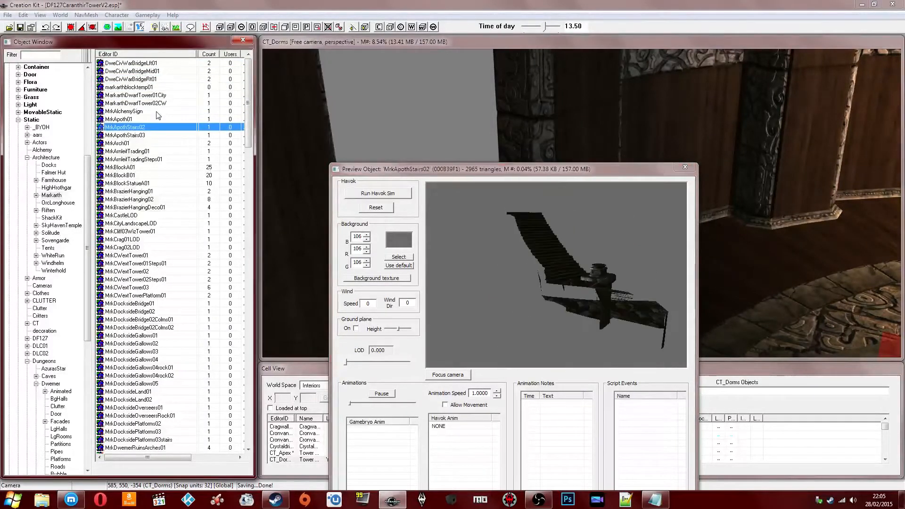
key(Down)
key(Down)
key(Down)
key(Down)
key(Down)
key(Down)
key(Down)
key(Down)
key(Down)
key(Down)
key(Down)
key(Down)
key(Down)
key(Down)
key(Down)
key(Down)
key(Down)
key(Down)
key(Down)
key(Down)
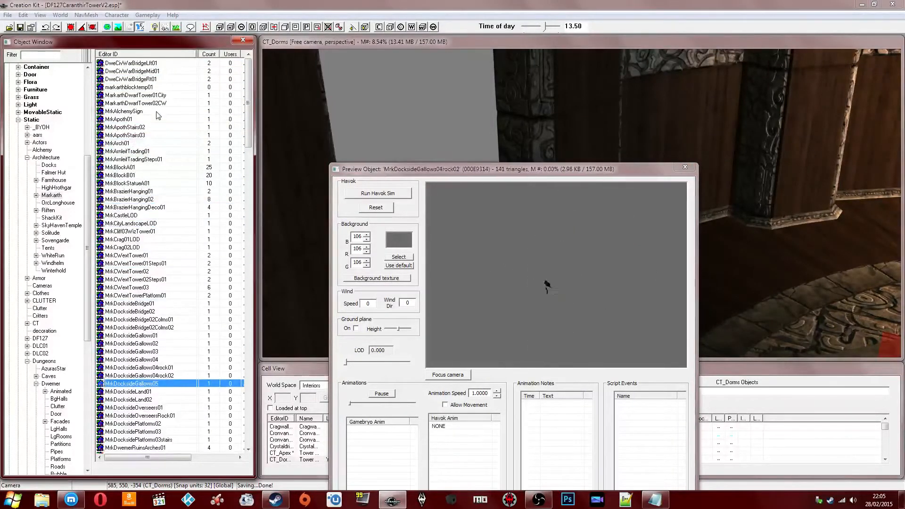
key(Down)
key(Down)
key(Down)
key(Down)
key(Down)
key(Down)
key(Down)
key(Down)
key(Down)
key(Down)
key(Down)
key(Down)
key(Down)
key(Down)
key(Down)
key(Down)
key(Down)
key(Down)
key(Down)
key(Down)
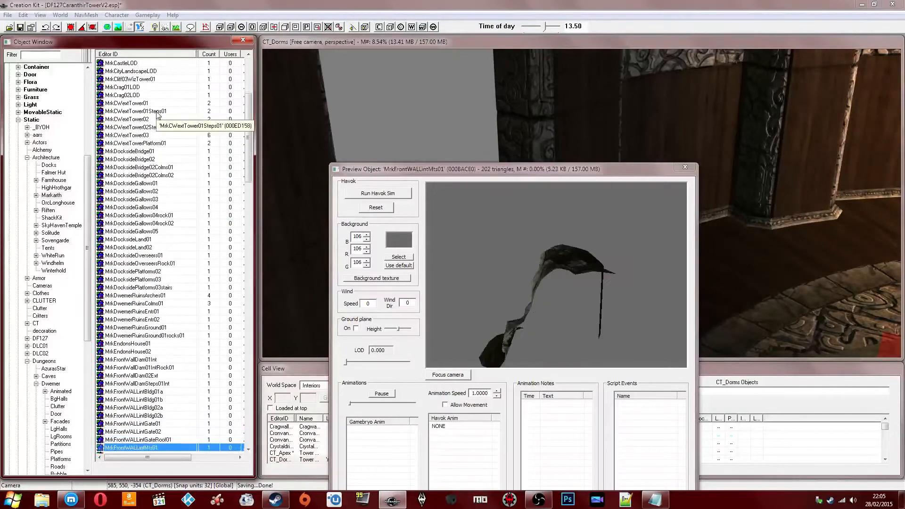
key(Down)
key(Down)
key(Down)
key(Down)
key(Down)
key(Down)
key(Down)
key(Down)
key(Down)
key(Down)
key(Down)
key(Down)
key(Down)
key(Down)
key(Down)
key(Down)
key(Down)
key(Down)
key(Down)
key(Down)
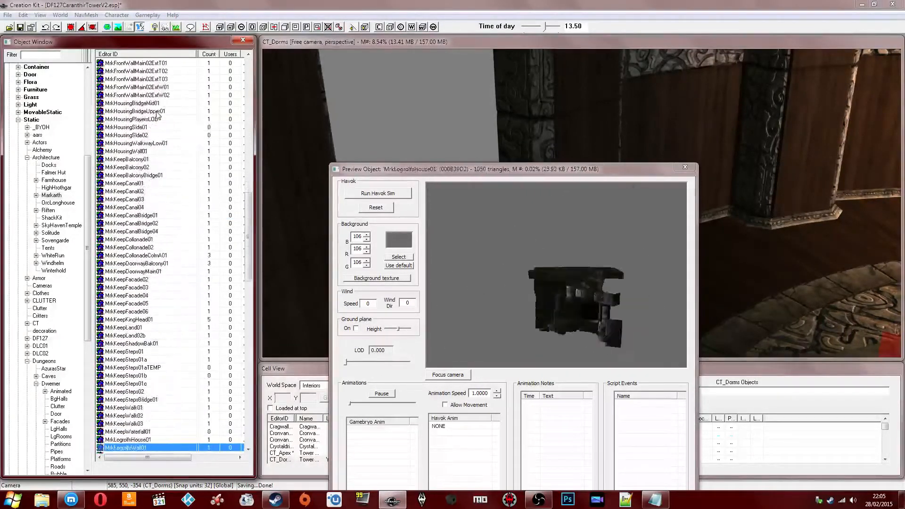
key(Down)
key(Down)
key(Down)
key(Down)
key(Down)
key(Down)
key(Down)
key(Down)
key(Down)
key(Down)
key(Down)
key(Down)
key(Down)
key(Down)
key(Down)
key(Down)
key(Down)
key(Down)
key(Down)
key(Down)
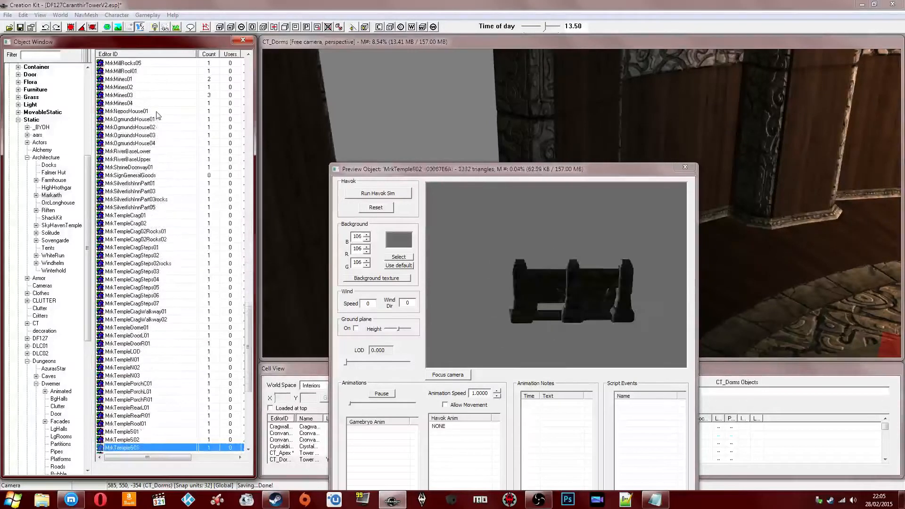
drag(529, 239, 680, 198)
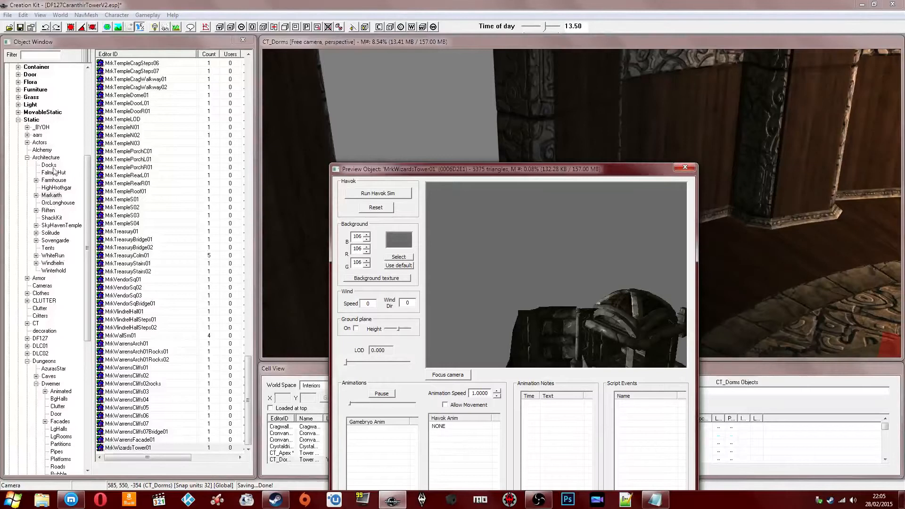
- Return to the Dwemer dungeon statics and list the Clutter category
scroll(61, 311, down, 5)
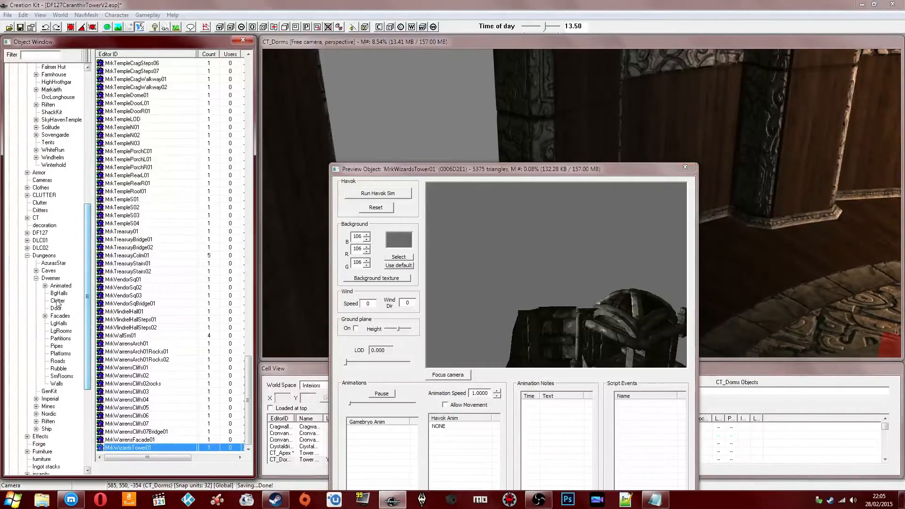
click(52, 278)
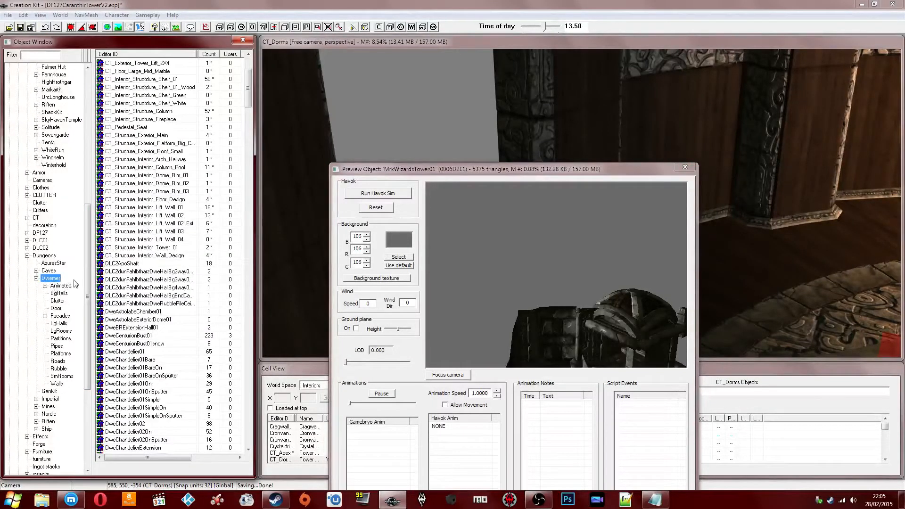
click(60, 300)
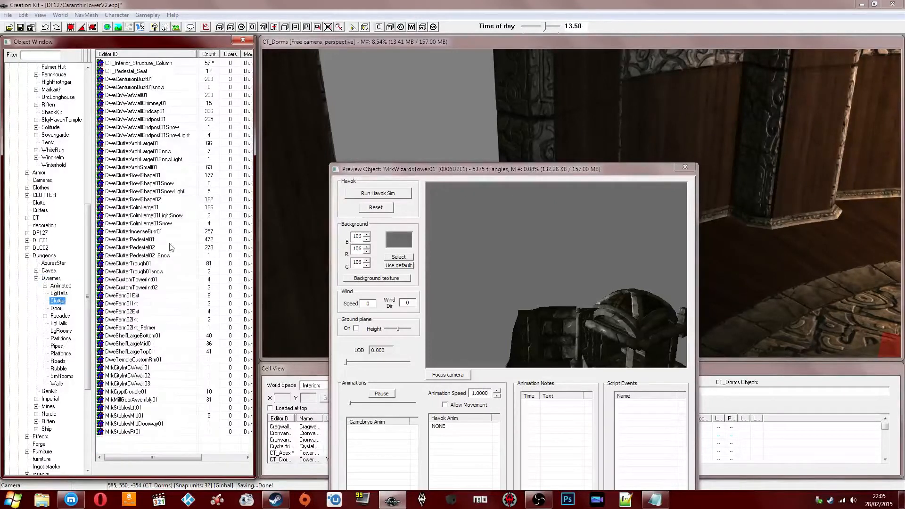
- Preview the Dwemer clutter statics upward through the list to CT_Interior_Structure_Column
click(170, 243)
key(Up)
key(Up)
key(Up)
key(Up)
key(Up)
key(Up)
key(Up)
key(Up)
key(Up)
key(Up)
key(Up)
key(Up)
key(Up)
key(Up)
key(Up)
key(Up)
key(Up)
key(Up)
key(Up)
key(Up)
- Preview the Dwemer clutter statics from the start of the list down to MrkStablesRt01
key(Down)
key(Down)
key(Down)
key(Down)
key(Down)
key(Down)
key(Down)
key(Down)
key(Down)
key(Down)
key(Down)
key(Down)
key(Down)
key(Down)
key(Down)
key(Down)
key(Down)
key(Down)
key(Down)
key(Down)
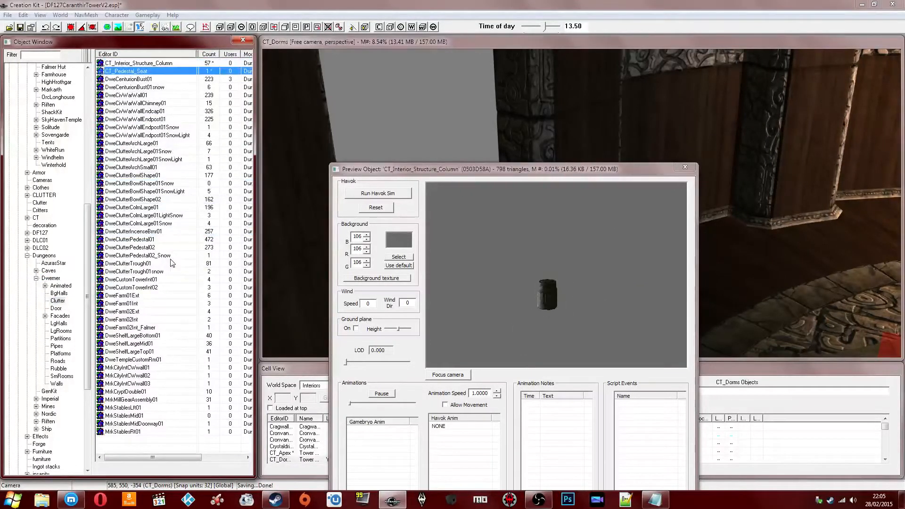
key(Down)
key(Down)
key(Down)
key(Down)
key(Down)
key(Down)
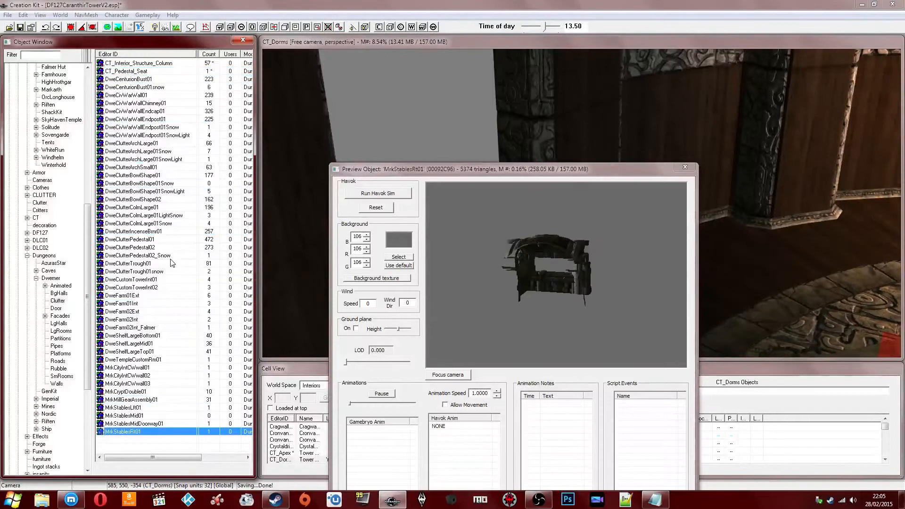
- Preview the statics back up past the Dwemer shelves and compare DweCustomTowerInt01 with DweCustomTowerInt02
key(Up)
key(Up)
key(Up)
key(Up)
key(Up)
key(Up)
key(Up)
key(Up)
key(Up)
key(Up)
key(Up)
key(Up)
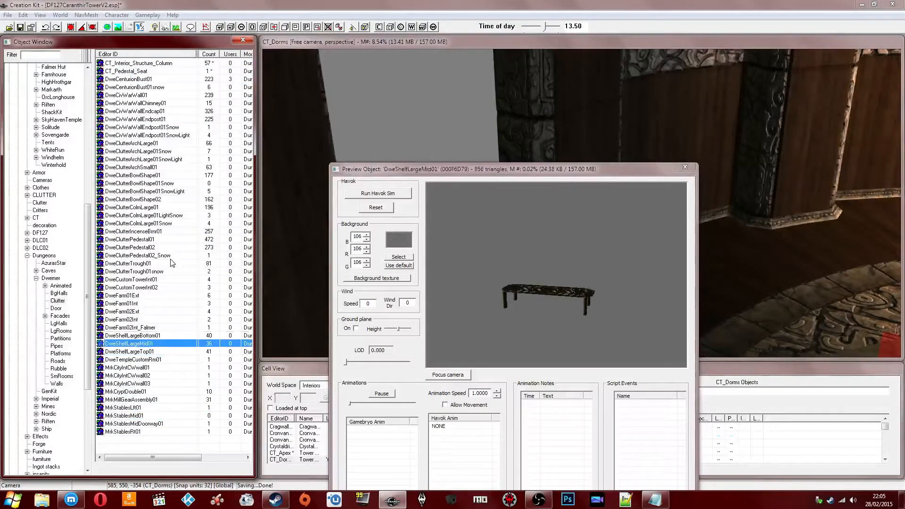
key(Down)
key(Down)
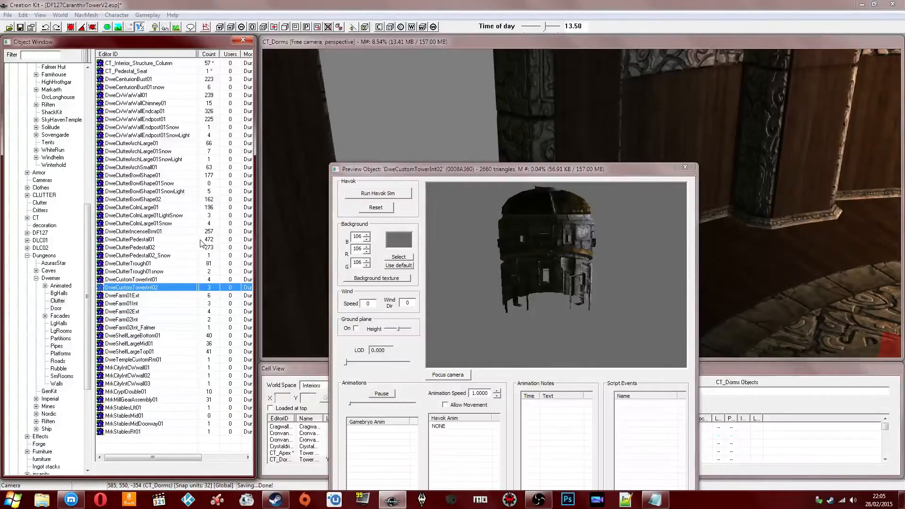
key(Up)
key(Down)
- Try DweCustomTowerInt02 outside the CT_Dorms wall opening and delete it from the cell
click(797, 261)
scroll(661, 241, down, 5)
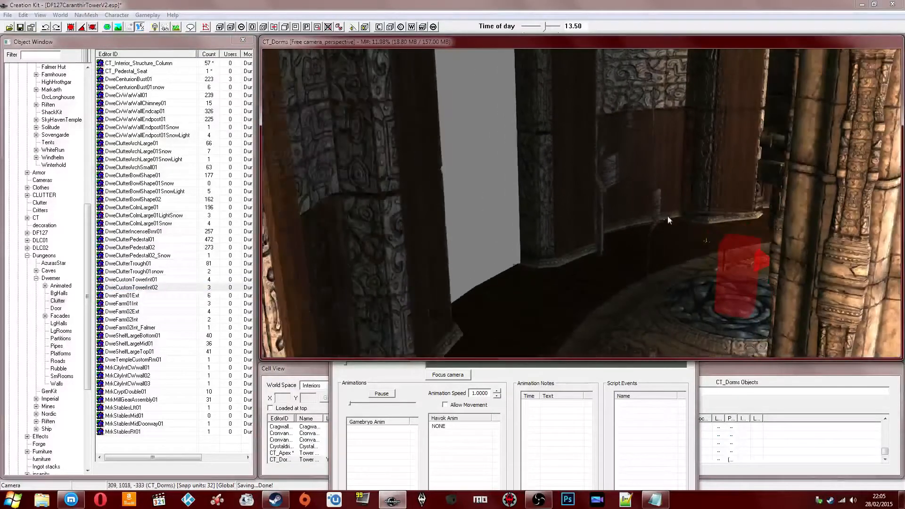
middle_drag(668, 202, 680, 201)
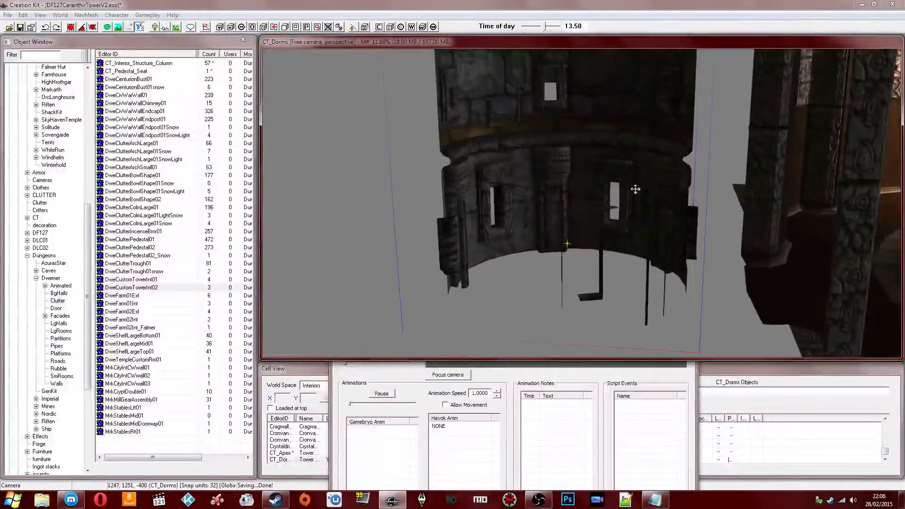
key(Delete)
- Place DweCustomTowerInt01 outside the CT_Dorms wall opening at about X 1445, Y -99, Z -896
click(160, 280)
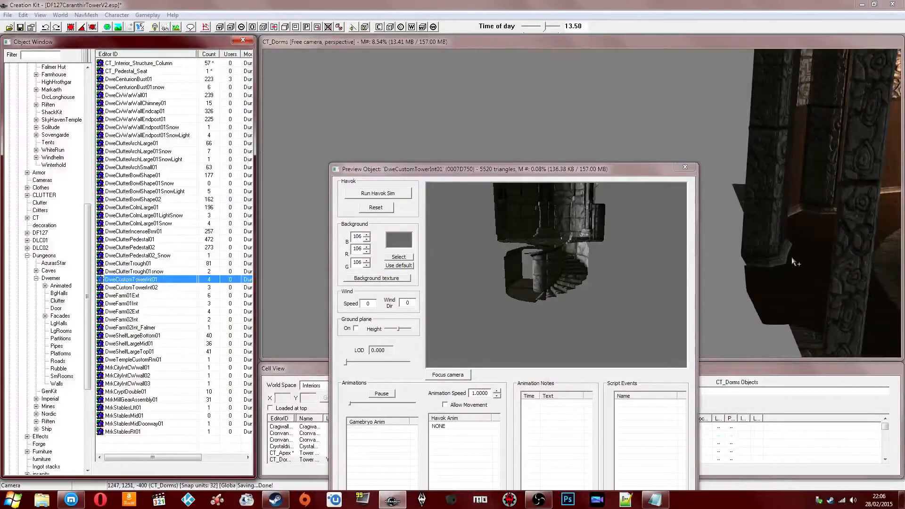
drag(793, 259, 784, 257)
middle_drag(685, 235, 656, 156)
drag(657, 156, 555, 224)
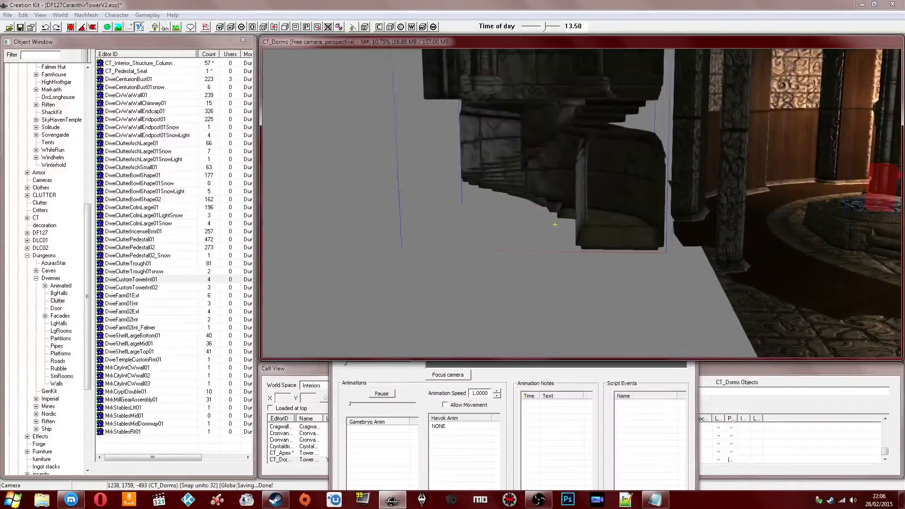
drag(609, 158, 604, 158)
middle_drag(603, 158, 645, 179)
key(q)
mouse_move(645, 179)
right_down()
mouse_move(675, 178)
mouse_move(653, 178)
right_up()
middle_drag(653, 178, 612, 176)
- Open the model data of the placed tower's base static, DweCustomTowerInt01
double_click(544, 163)
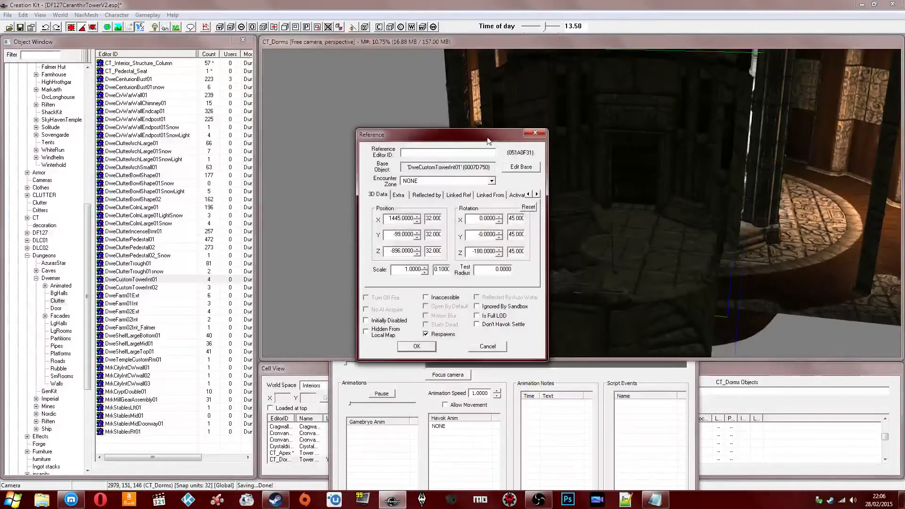
drag(487, 140, 279, 155)
click(313, 182)
drag(425, 156, 255, 271)
click(358, 359)
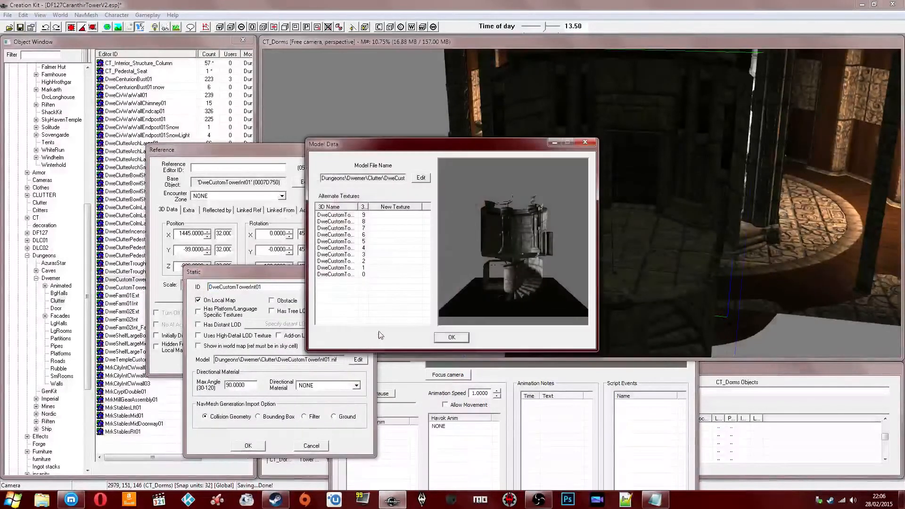
- Try BYOHTextureSetBeefStew as alternate texture on tower parts 8 and 7, and BYOHTextureSetCabbagePotatoSoup on part 3
right_click(379, 223)
click(398, 230)
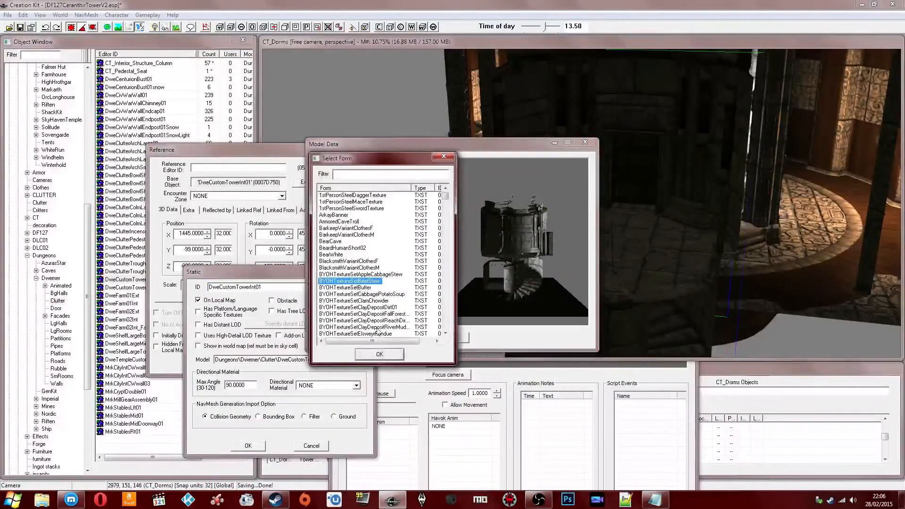
click(379, 354)
scroll(550, 281, up, 10)
drag(498, 275, 403, 275)
right_click(384, 228)
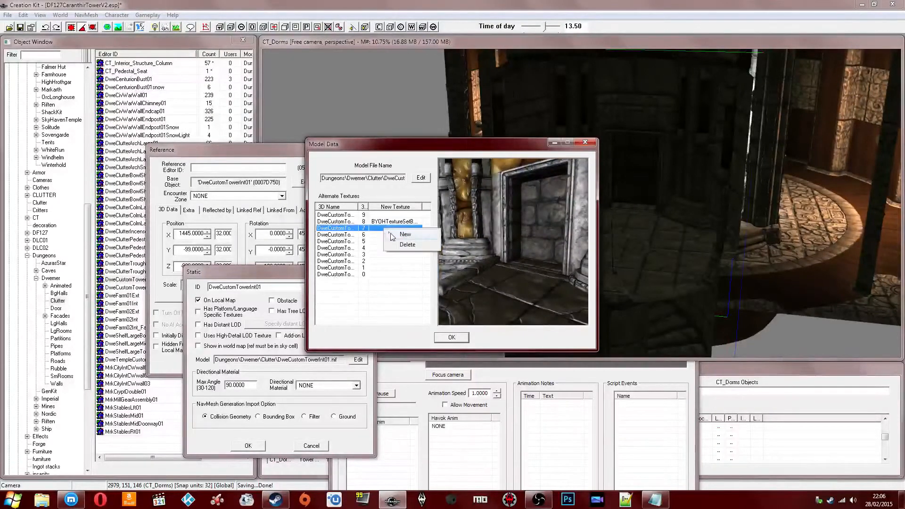
click(397, 235)
click(377, 281)
click(386, 354)
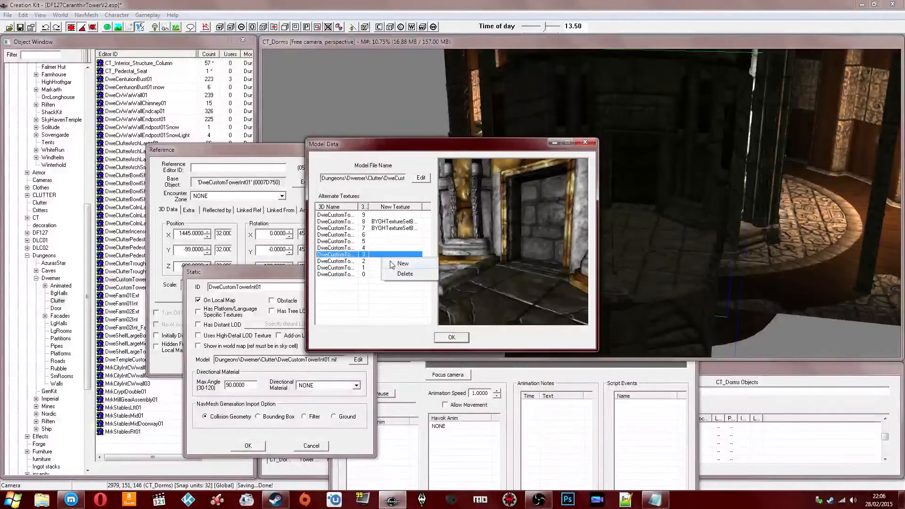
click(391, 264)
click(377, 293)
click(386, 354)
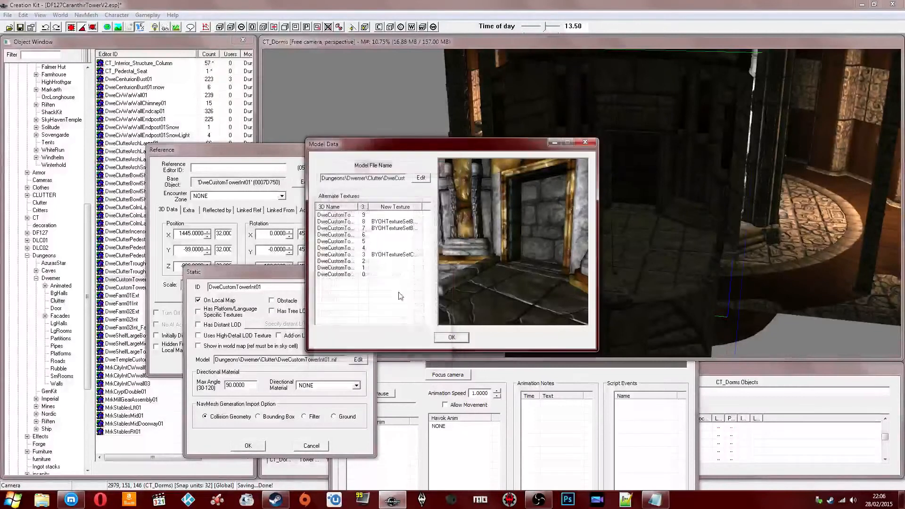
- Try alternate textures BYOHTextureSetButter on tower part 5 and BYOHTextureSetAppleCabbageStew on part 6
right_click(386, 243)
click(395, 251)
click(374, 287)
click(382, 354)
right_click(386, 242)
right_click(385, 234)
click(395, 242)
click(366, 274)
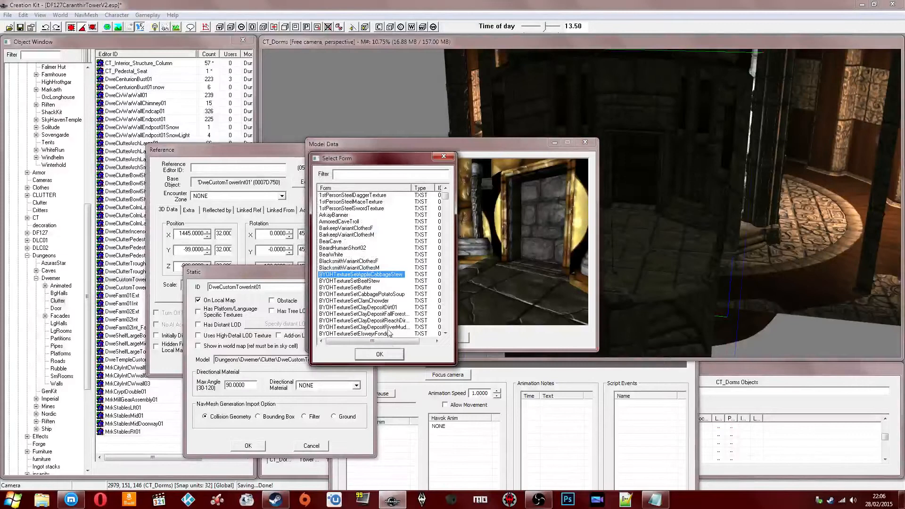
click(380, 353)
- Try alternate textures BYOHTextureSetClayDepositDirt01 on tower part 4 and BYOHTextureSetBeefStew on part 2
right_click(380, 248)
click(389, 257)
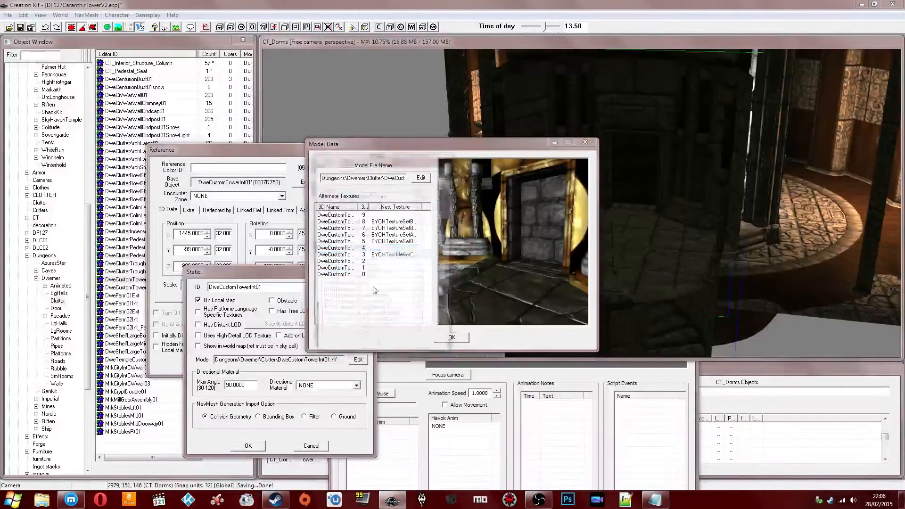
click(375, 307)
click(382, 353)
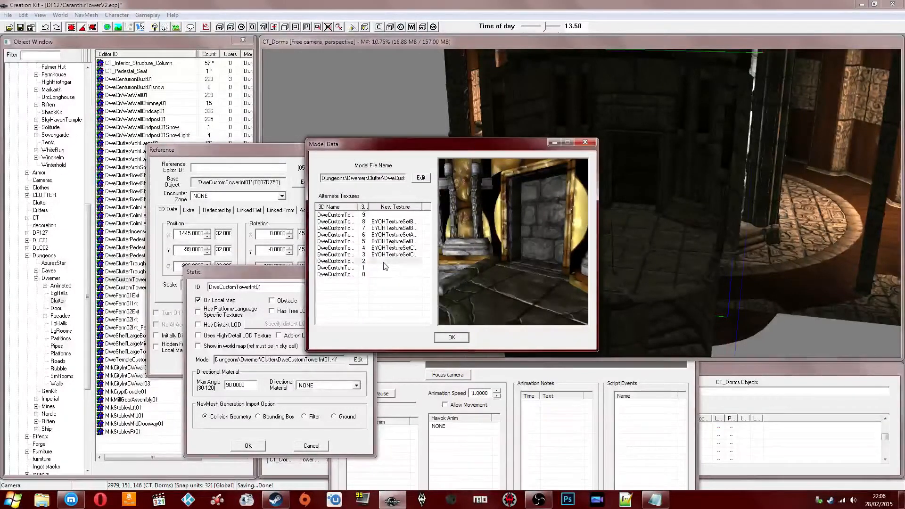
right_click(383, 262)
click(393, 271)
click(374, 281)
click(380, 353)
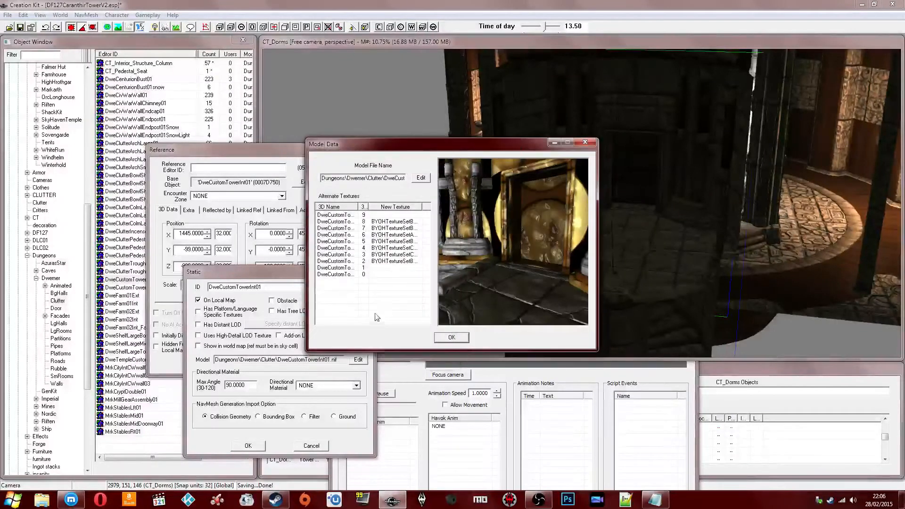
- Remove all the test alternate textures from tower parts 2 to 8
key(Delete)
right_click(383, 260)
click(375, 249)
key(Delete)
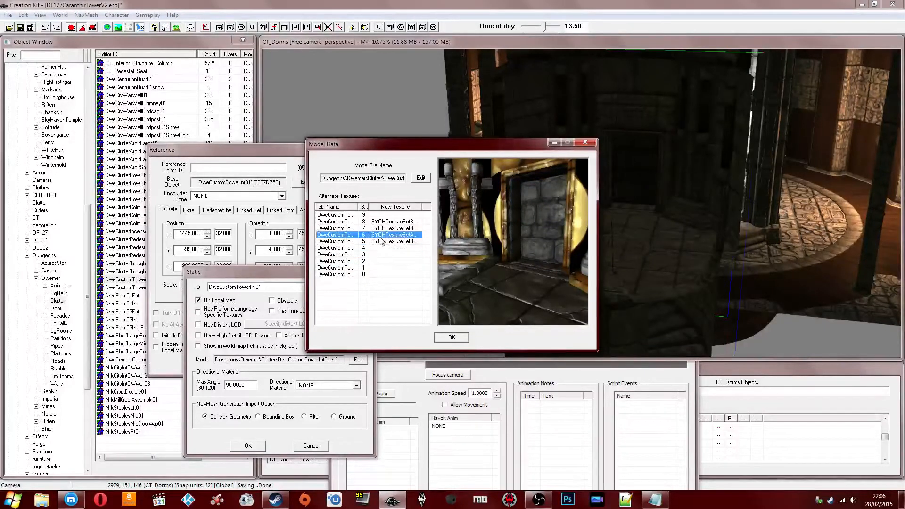
key(Delete)
click(380, 241)
key(Delete)
click(381, 228)
key(Delete)
click(384, 221)
key(Delete)
- Try NullTextureSet on tower part 2 and remove it to compare the model
right_click(384, 262)
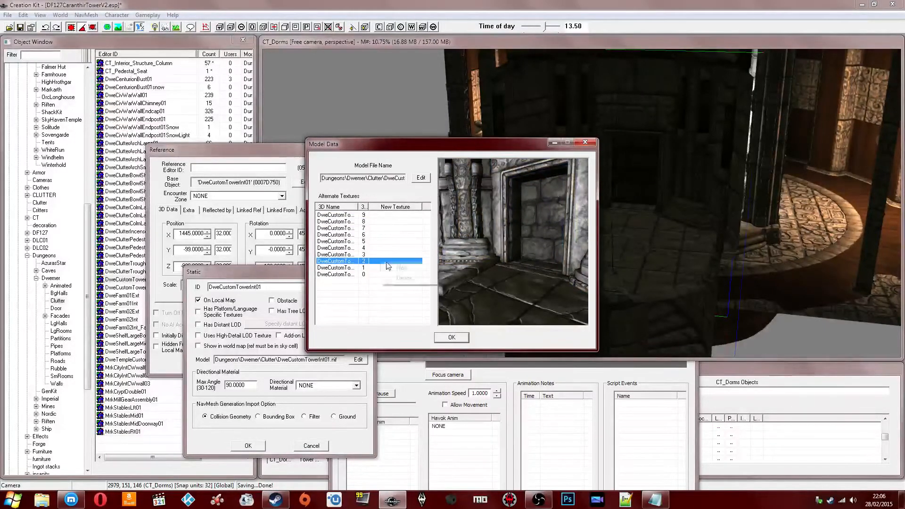
click(404, 268)
text(nu)
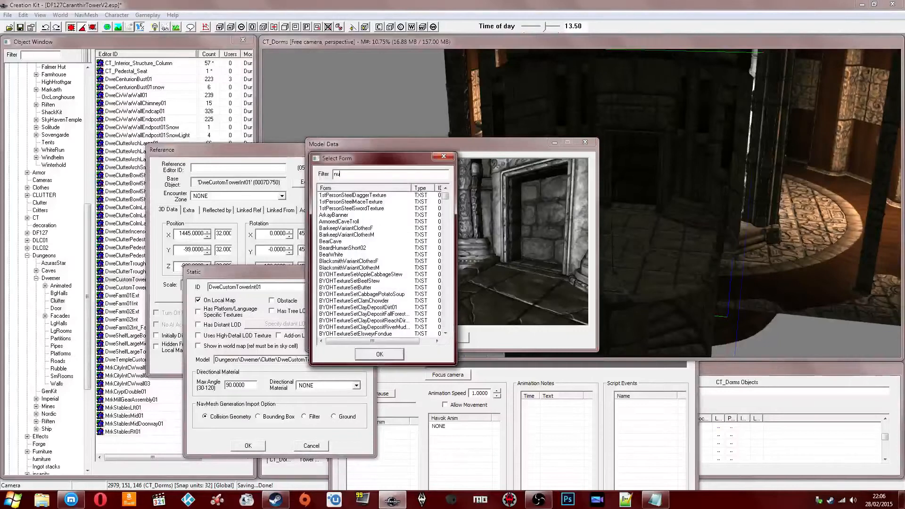
text(l)
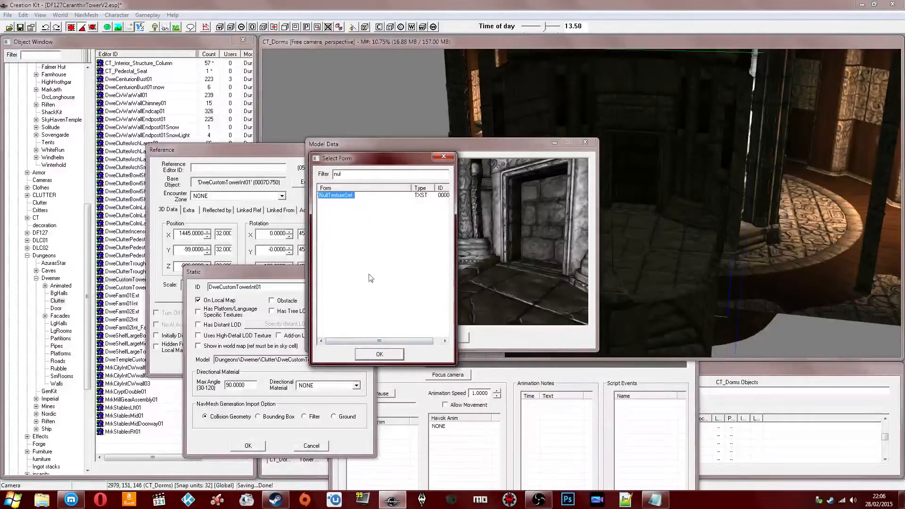
click(379, 354)
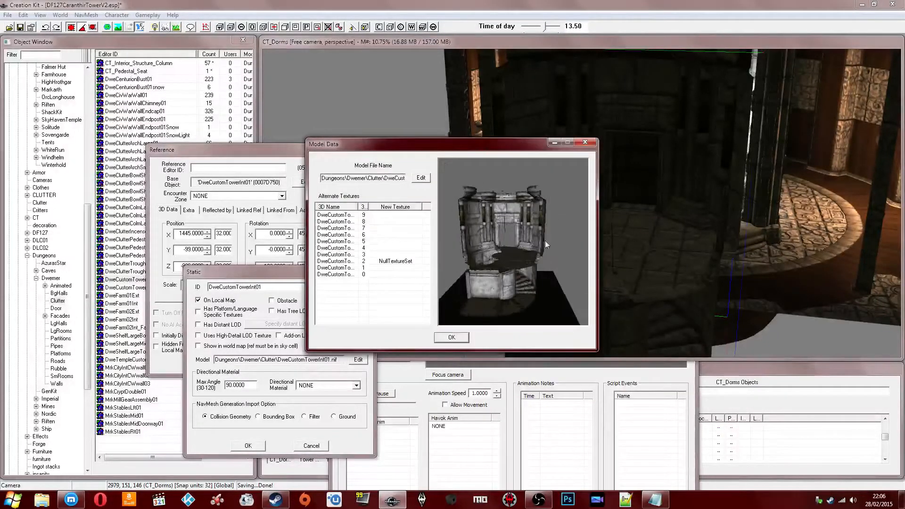
click(381, 260)
key(Delete)
- Assign NullTextureSet as the alternate texture of tower part 2 and accept the model data
double_click(382, 261)
text(nu)
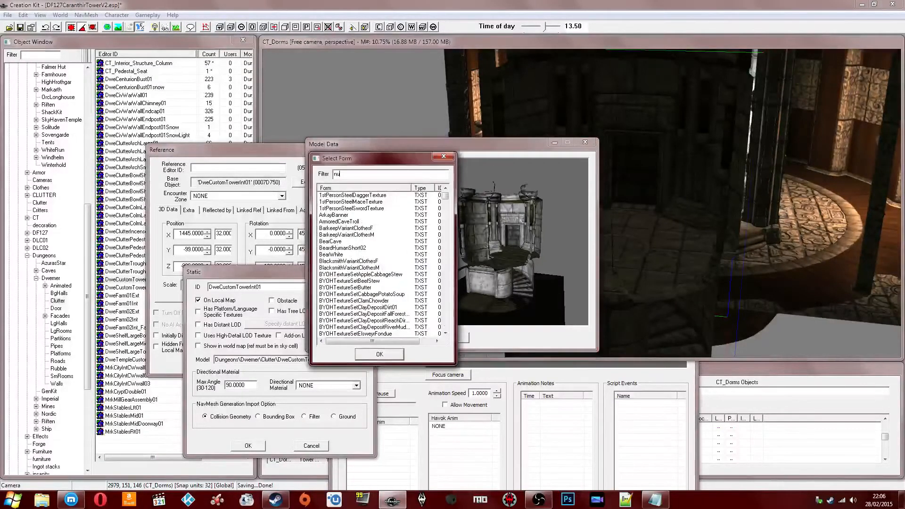
text(ll)
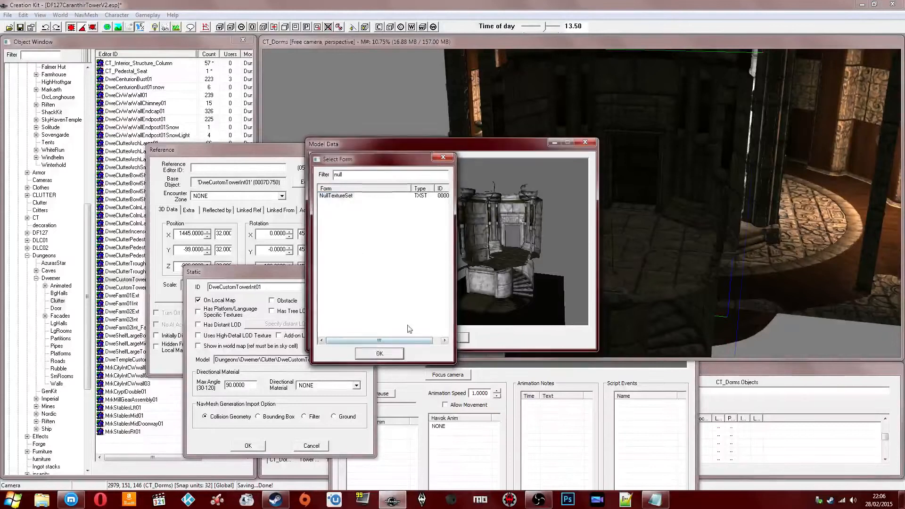
click(380, 354)
drag(509, 245, 468, 246)
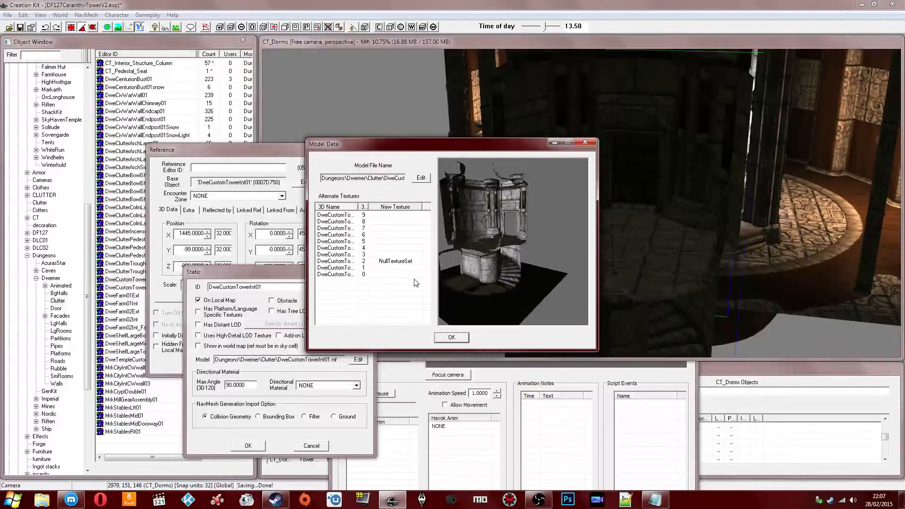
click(450, 337)
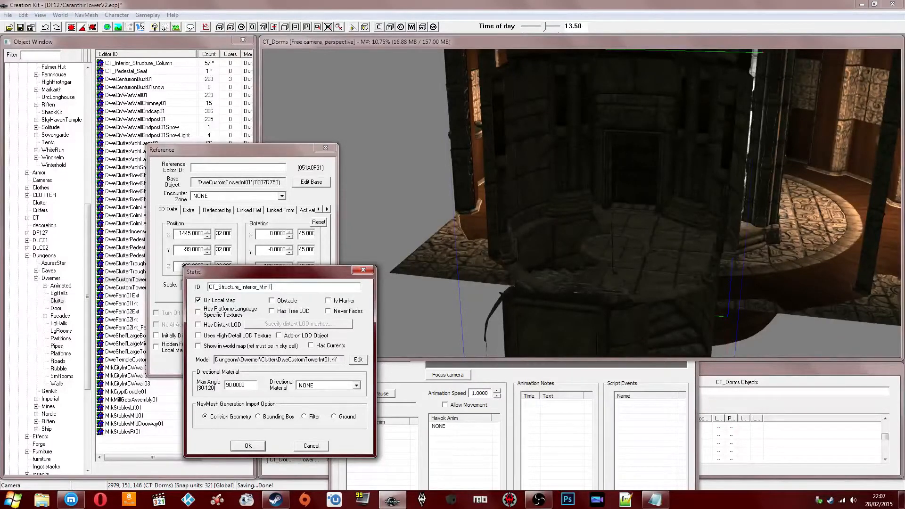
- Save the edited static as a new form named CT_Structure_Interior_MiniTower, accept the reference settings and close the object preview
click(247, 446)
click(458, 293)
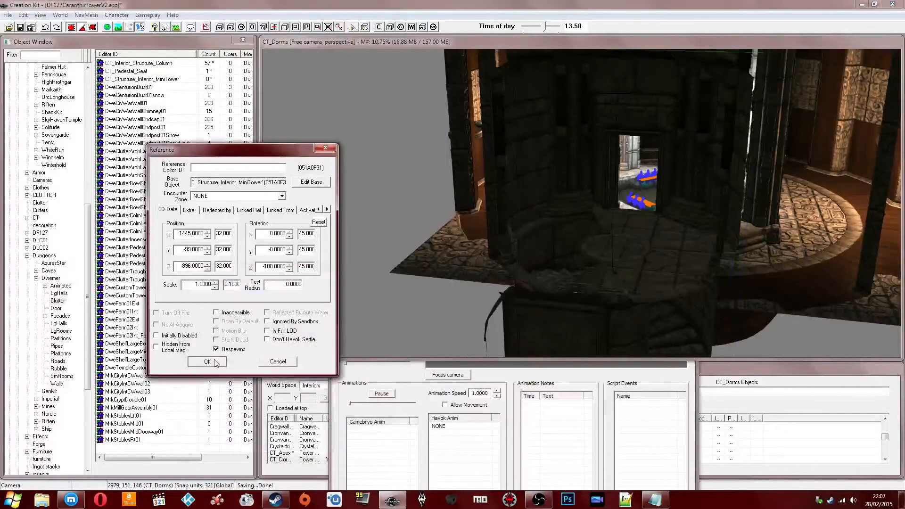
click(214, 363)
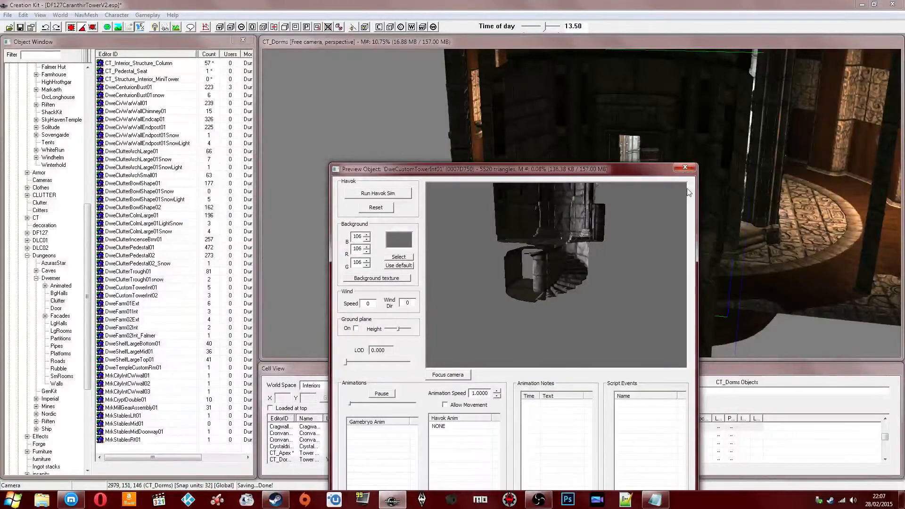
click(685, 168)
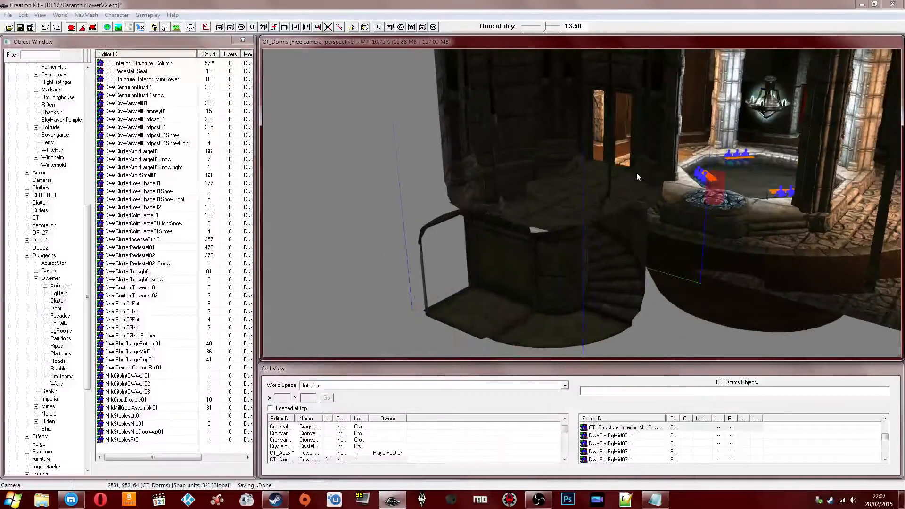
- Lower the placed mini tower behind the CT_Dorms wall opening and check its height from inside the room
middle_drag(636, 177, 606, 187)
drag(608, 185, 606, 229)
middle_drag(606, 229, 607, 194)
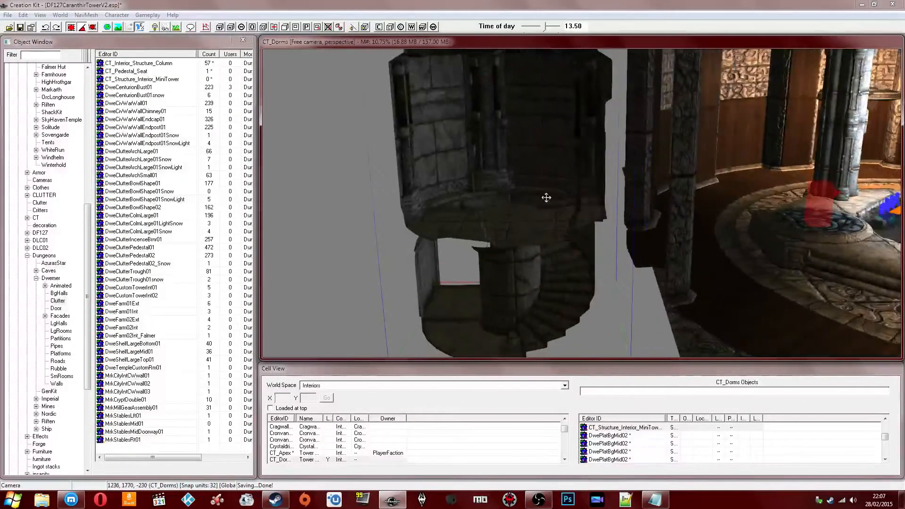
drag(546, 197, 546, 220)
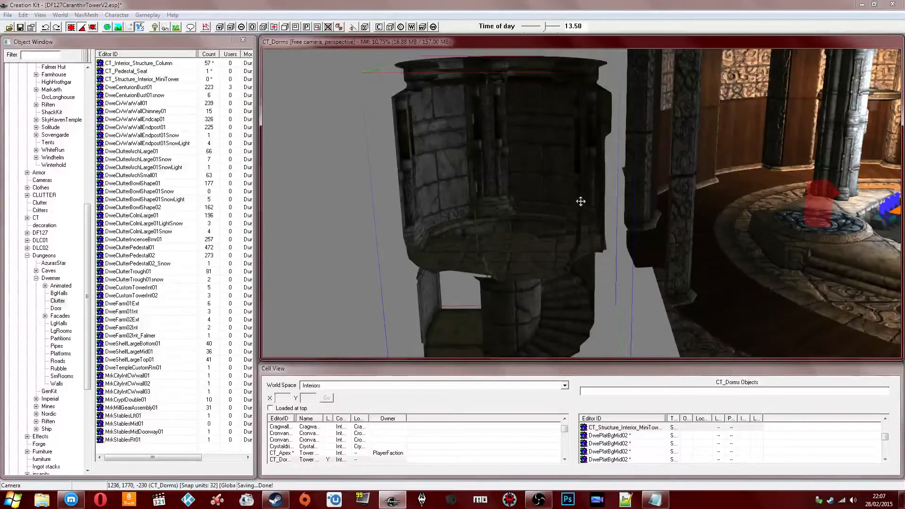
middle_drag(588, 196, 567, 186)
scroll(590, 188, up, 5)
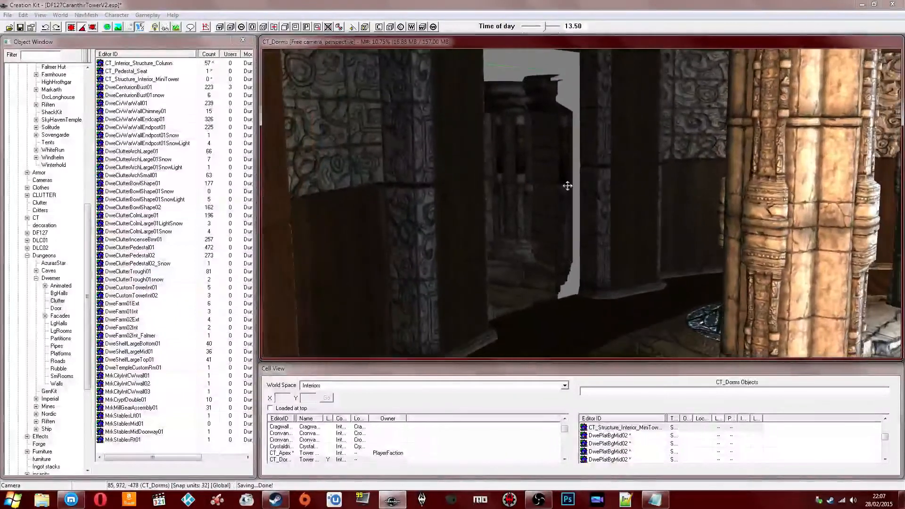
- List the custom statics in the CT category
click(137, 127)
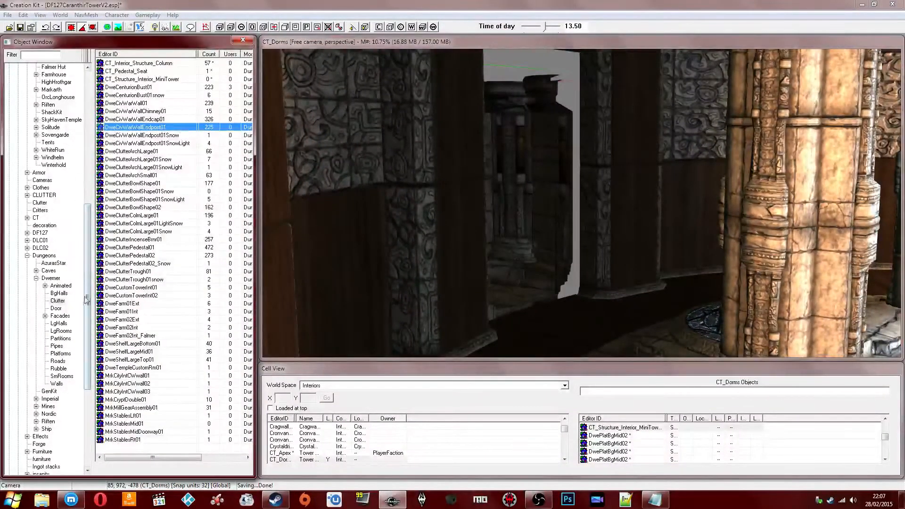
drag(86, 296, 86, 255)
click(35, 308)
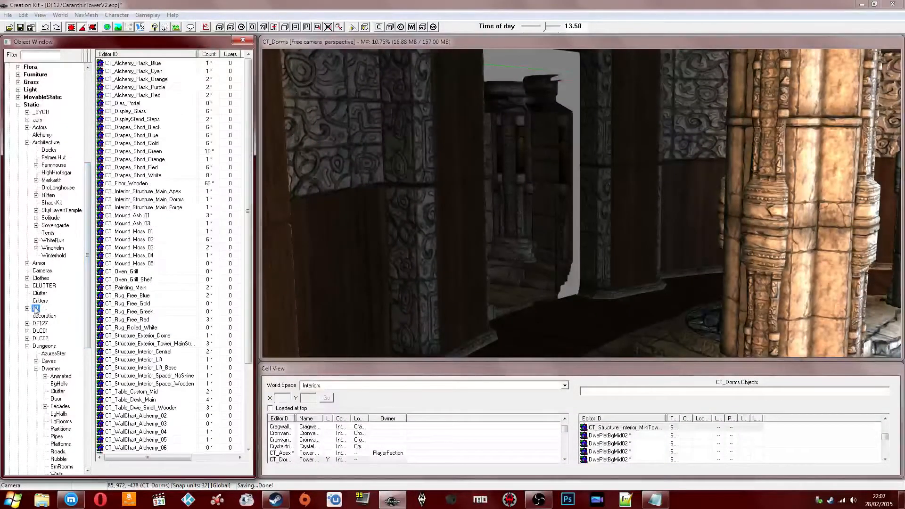
- Preview the custom statics in the CT category, from the alchemy flask to the interior and exterior structure pieces
right_click(154, 152)
click(179, 197)
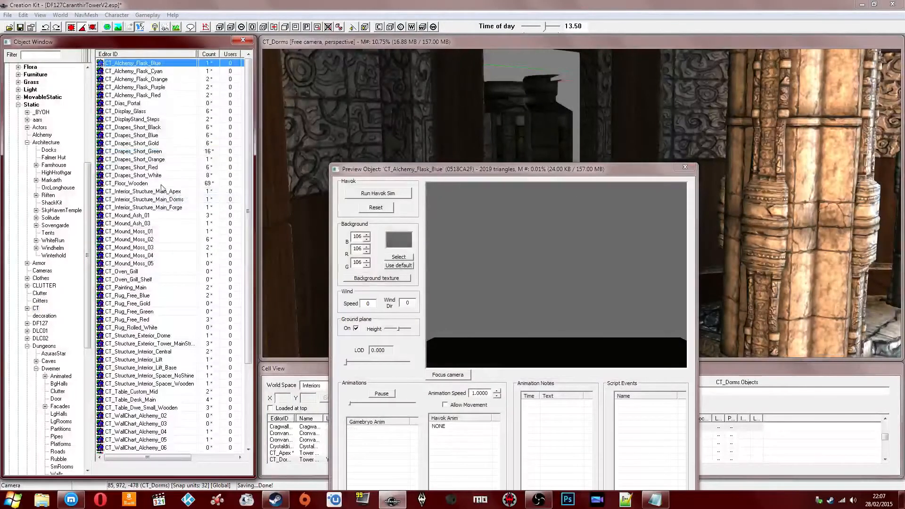
scroll(160, 193, down, 4)
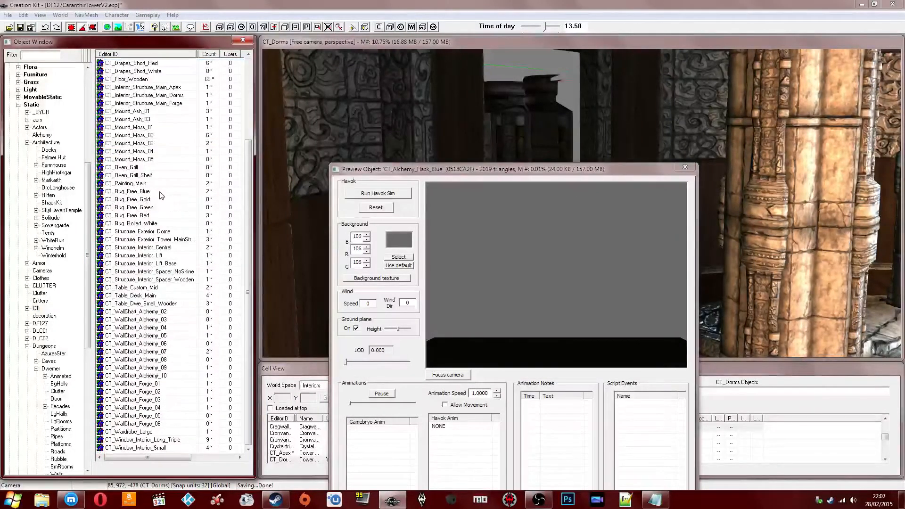
click(148, 231)
key(Down)
key(Down)
key(Down)
key(Down)
key(Down)
key(Down)
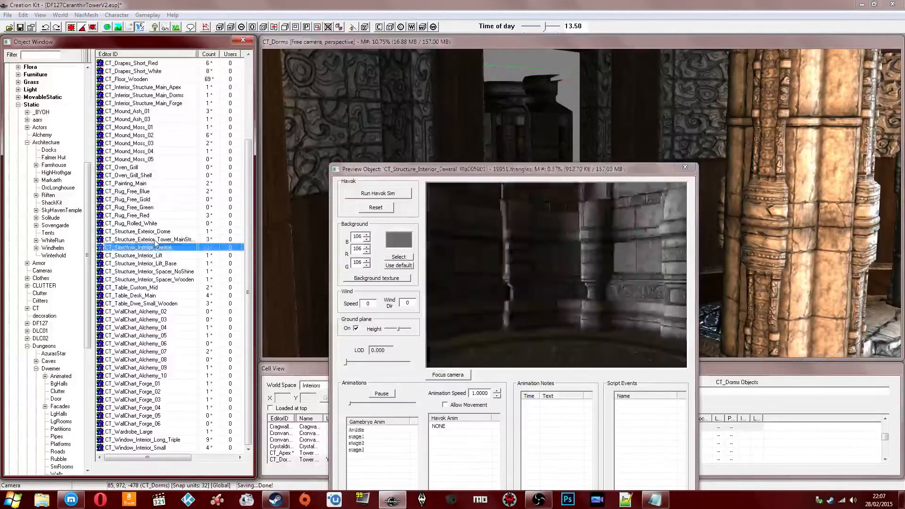
key(Up)
key(Up)
- Examine the CT_Structure_Interior_Central model from a distance and compare it with the neighbouring structure previews
click(508, 292)
scroll(508, 291, down, 4)
drag(508, 291, 467, 282)
click(170, 258)
key(Up)
key(Up)
key(Up)
key(Up)
key(Down)
key(Down)
key(Down)
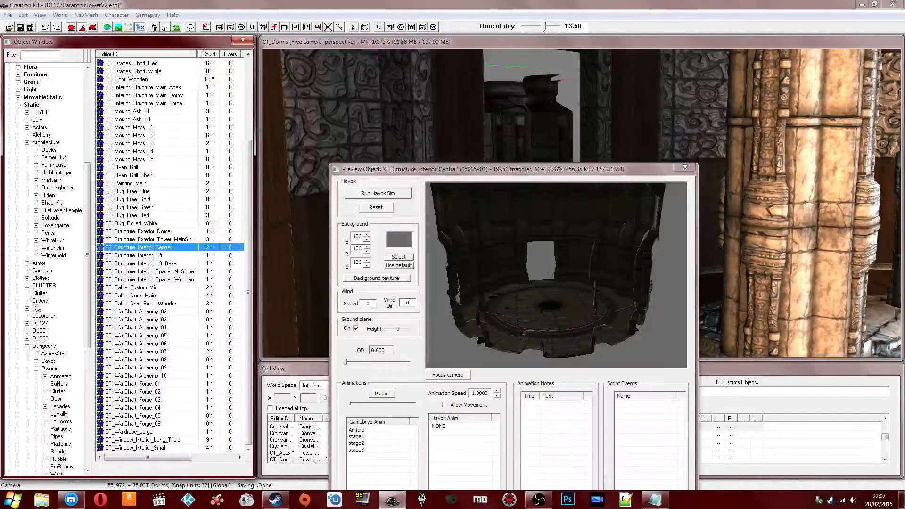
- Filter the Dwemer dungeon statics by ct_s and preview the listed custom structure pieces one after another
click(50, 369)
click(32, 53)
text(ct_s)
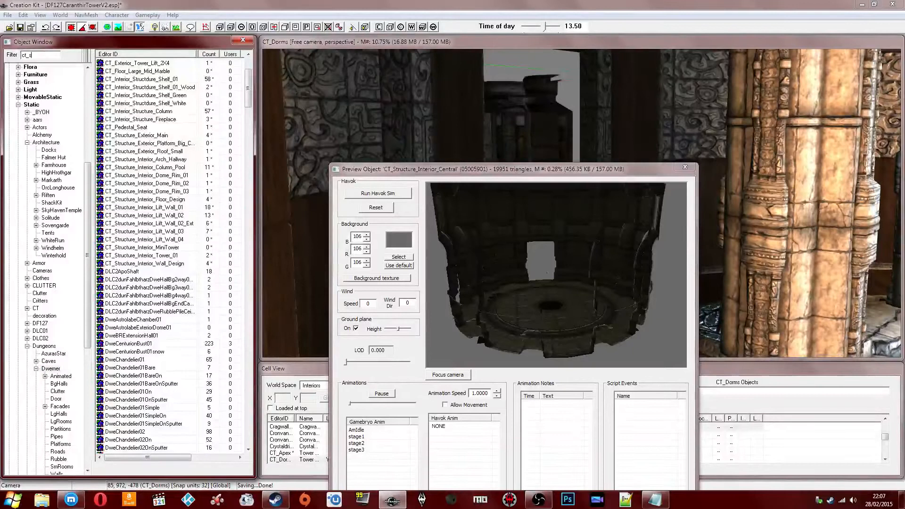
click(140, 63)
key(Down)
key(Down)
key(Down)
key(Down)
key(Down)
key(Down)
key(Down)
key(Down)
key(Down)
key(Down)
key(Down)
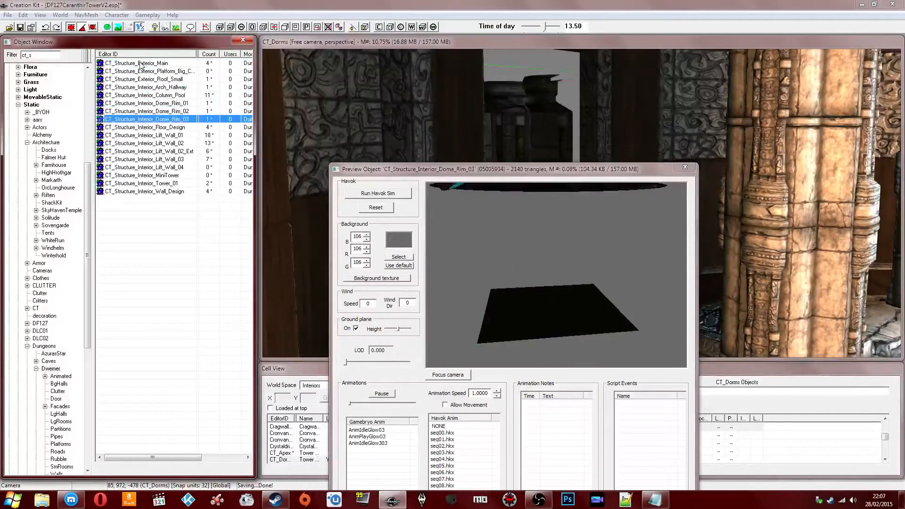
drag(499, 214, 542, 210)
- Place CT_Structure_Interior_Lift_Wall_02_Ext at the CT_Dorms wall opening and set its scale to 0.5
drag(123, 154, 129, 157)
drag(719, 329, 704, 322)
drag(686, 271, 589, 252)
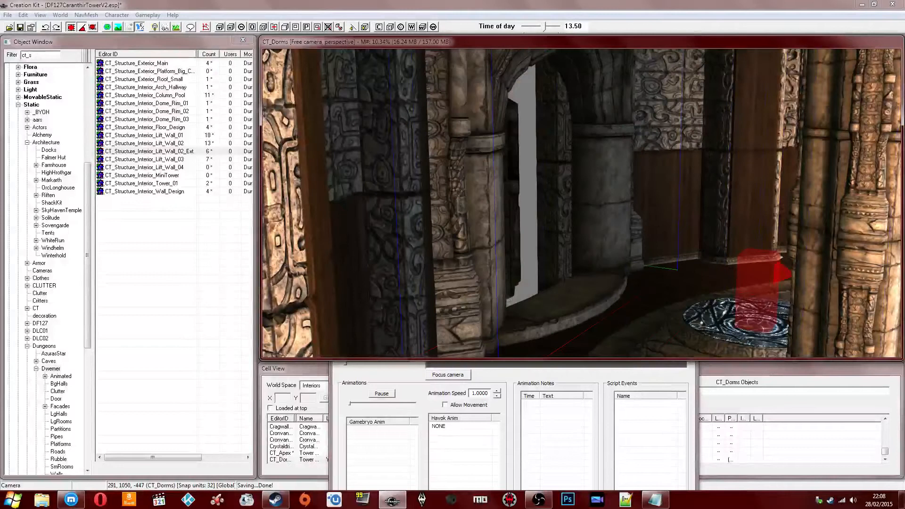
double_click(598, 211)
drag(392, 270, 471, 270)
key(Escape)
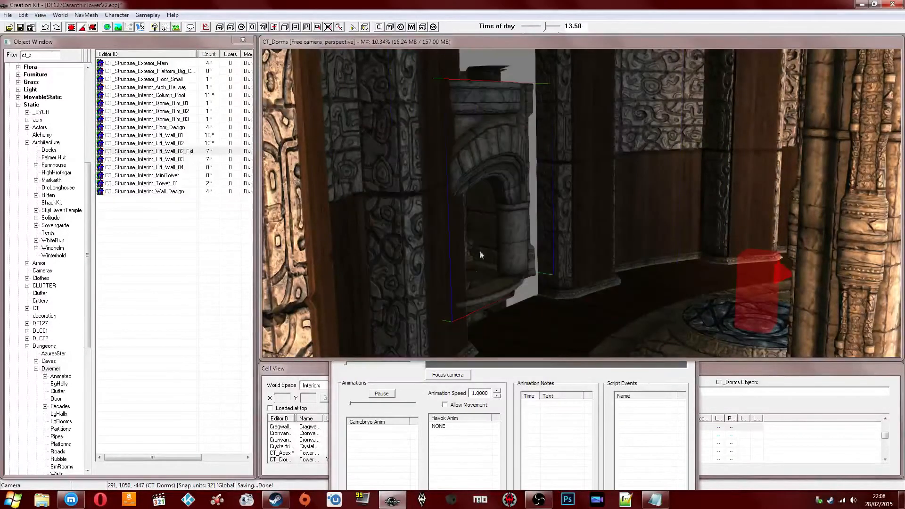
- Position the half-size arch wall in front of the mini tower opening, adjust its height and close the object preview
scroll(452, 213, up, 5)
shift+middle_drag(452, 229, 501, 182)
drag(501, 181, 557, 184)
shift+middle_drag(557, 184, 575, 194)
drag(575, 195, 596, 195)
key(z)
drag(540, 226, 540, 278)
shift+middle_drag(609, 241, 629, 241)
drag(553, 225, 576, 227)
shift+middle_drag(576, 226, 590, 249)
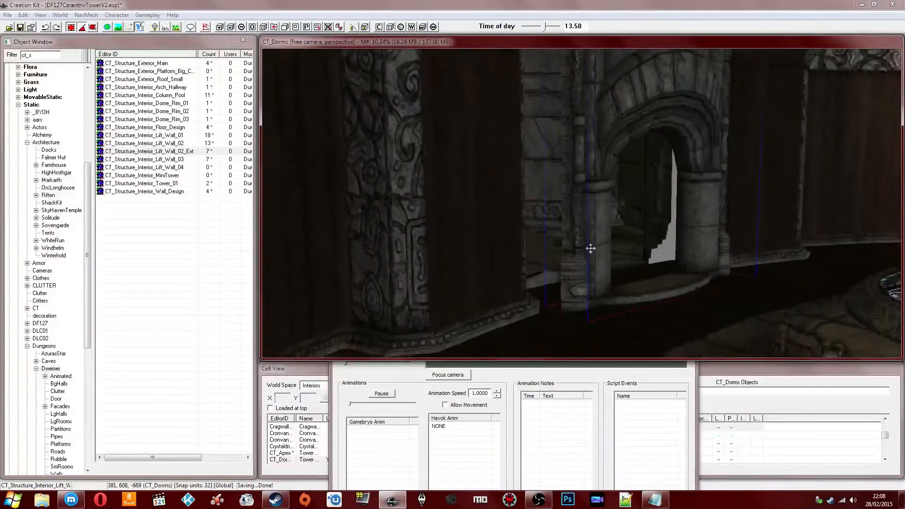
click(439, 436)
click(684, 167)
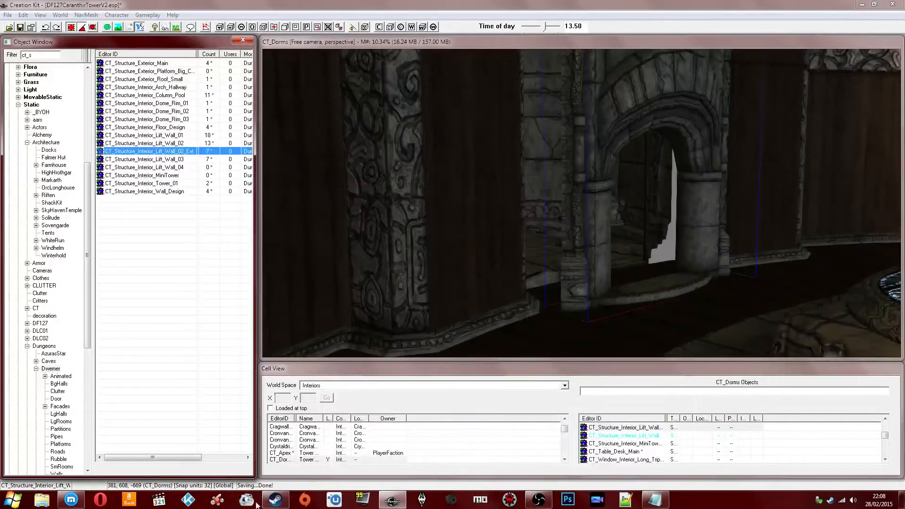
- Load the CT_Apex cell and inspect its lit archway and the reference settings of its CT_Interior_Structure_Fireplace piece
click(295, 453)
click(66, 503)
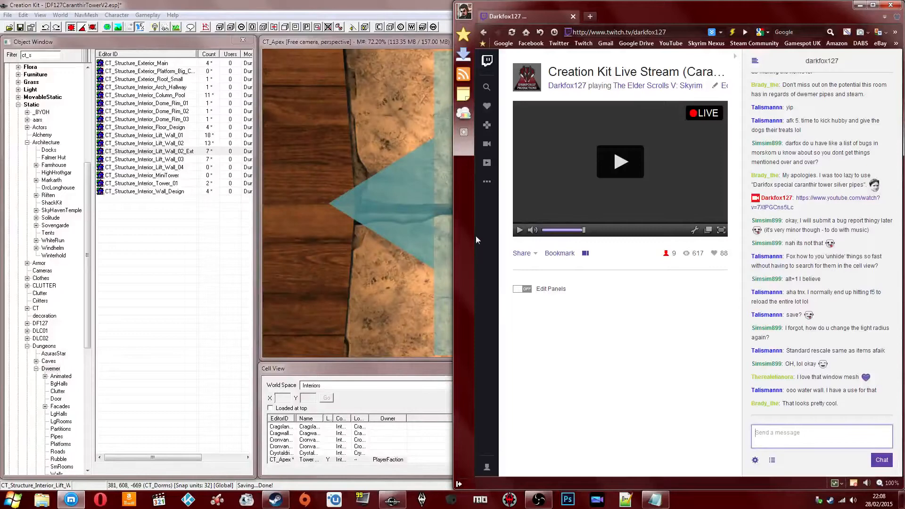
click(415, 185)
scroll(415, 185, down, 4)
shift+middle_drag(415, 185, 596, 184)
shift+middle_drag(520, 188, 425, 232)
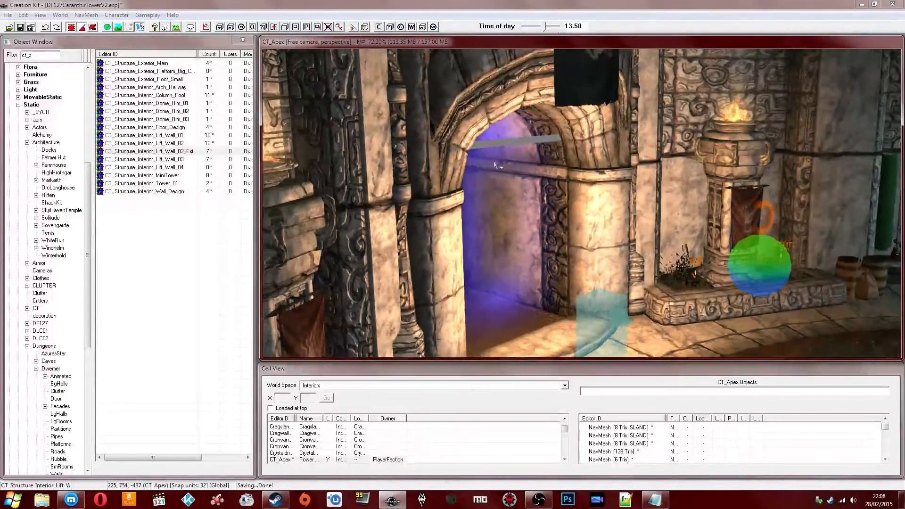
double_click(425, 231)
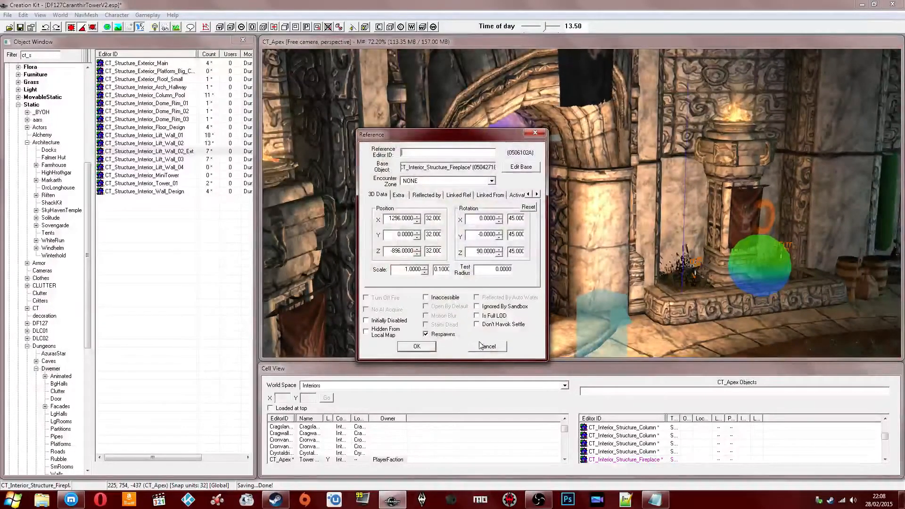
click(485, 349)
middle_drag(476, 295, 486, 297)
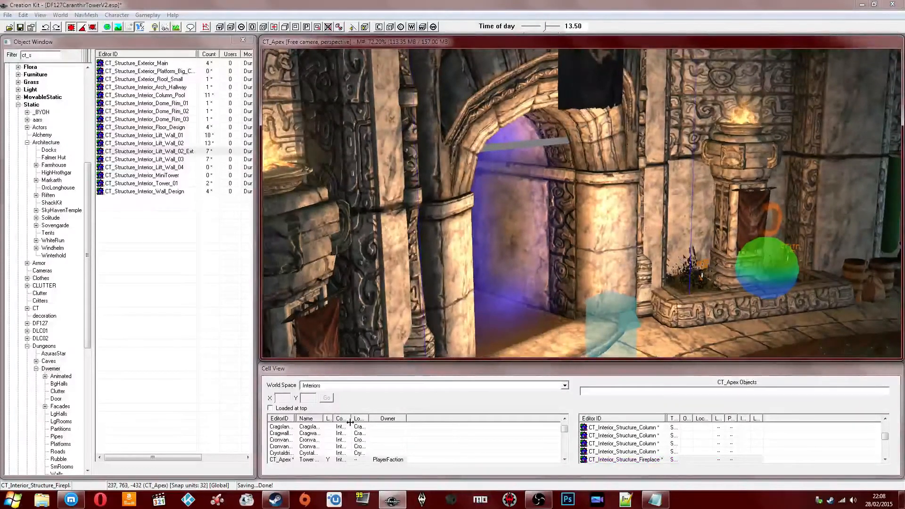
- Return to the CT_Dorms cell and set the placed arch wall's scale to 1
click(298, 453)
double_click(296, 446)
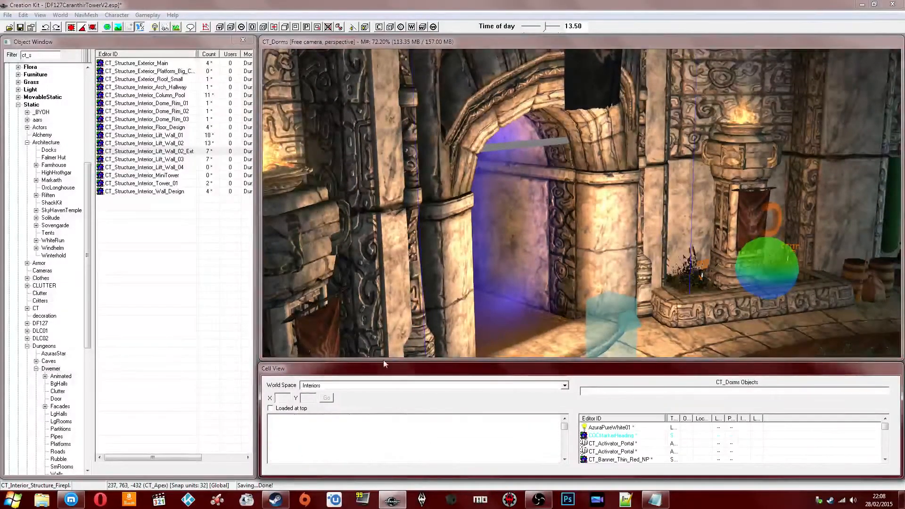
shift+middle_drag(502, 234, 553, 178)
double_click(553, 178)
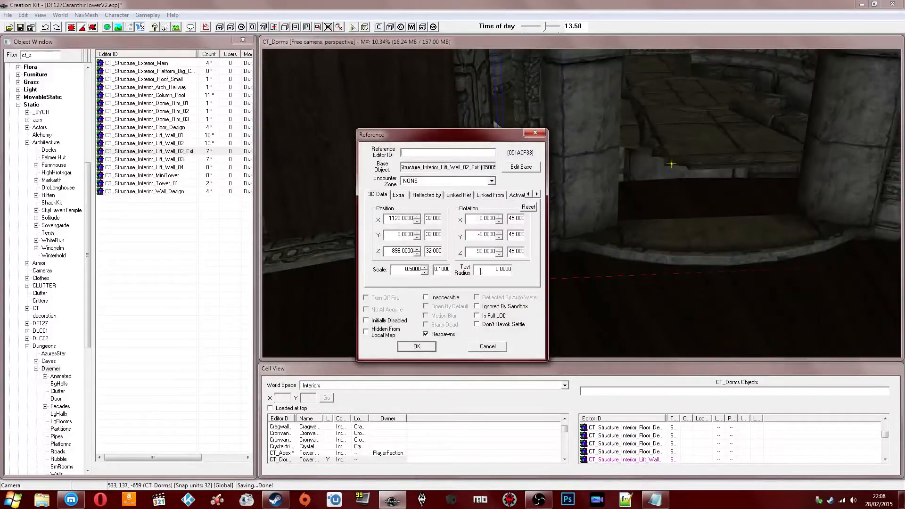
text(1)
key(Return)
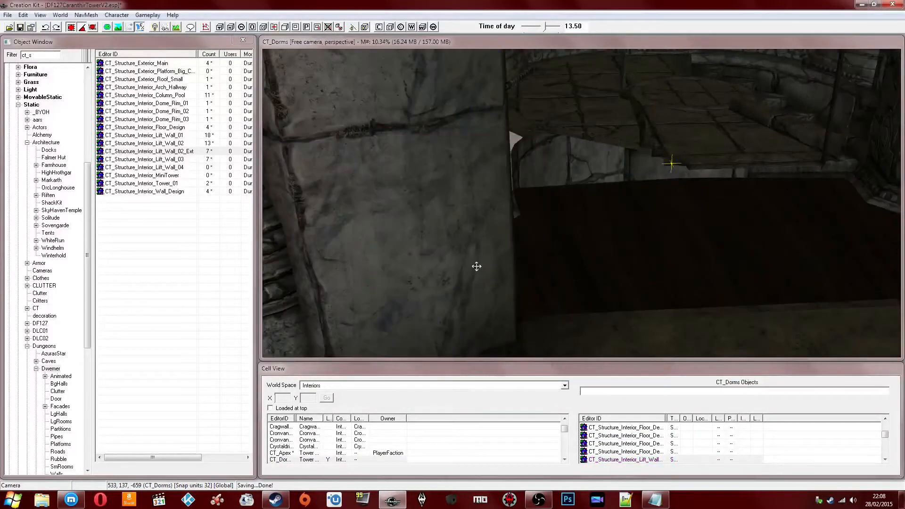
- Reposition the full-size arch wall at the mini tower opening and check its fit from inside the room and behind
scroll(489, 234, down, 5)
drag(507, 217, 509, 143)
mouse_move(515, 193)
shift+middle_down()
mouse_move(539, 176)
mouse_move(533, 196)
mouse_move(528, 182)
mouse_move(551, 180)
mouse_move(519, 188)
mouse_move(564, 191)
mouse_move(531, 204)
mouse_move(521, 226)
mouse_move(521, 204)
mouse_move(533, 228)
mouse_move(602, 217)
mouse_move(569, 214)
mouse_move(586, 216)
mouse_move(558, 194)
mouse_move(555, 213)
mouse_move(456, 215)
mouse_move(476, 213)
mouse_move(493, 196)
mouse_move(573, 216)
shift+middle_up()
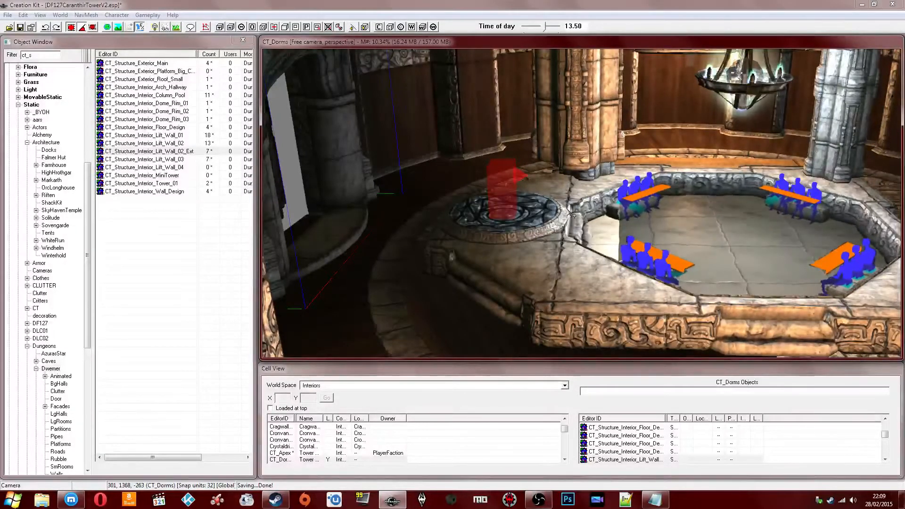
shift+middle_drag(539, 230, 506, 233)
scroll(506, 245, up, 1)
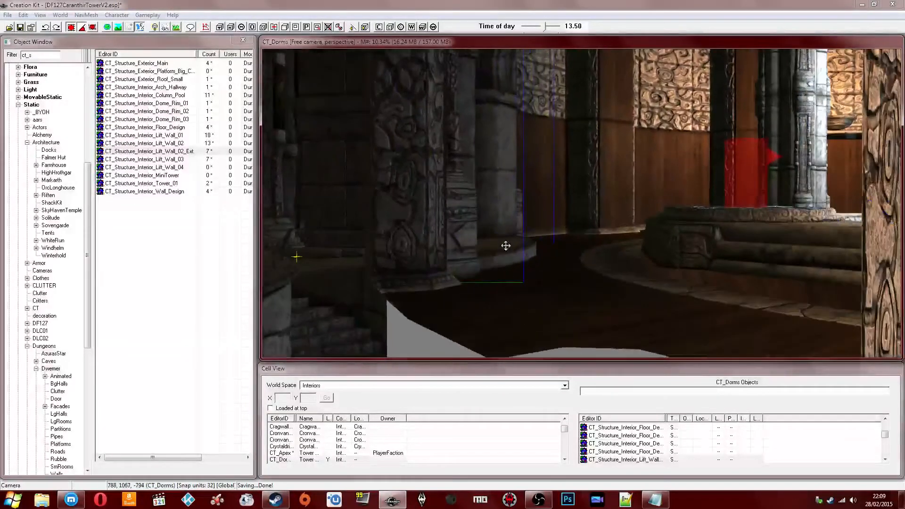
drag(505, 246, 455, 241)
scroll(494, 237, up, 1)
shift+middle_drag(454, 240, 658, 245)
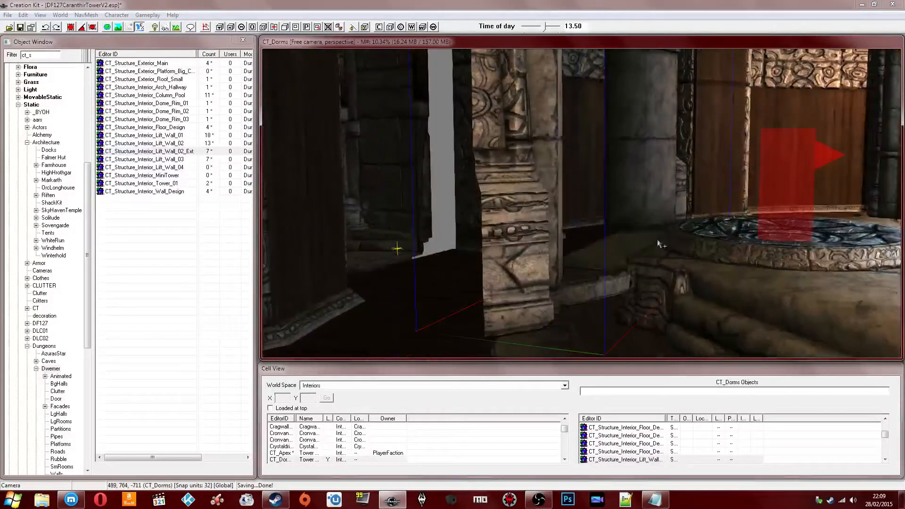
drag(661, 246, 563, 258)
mouse_move(563, 258)
shift+middle_down()
mouse_move(542, 256)
mouse_move(563, 253)
shift+middle_up()
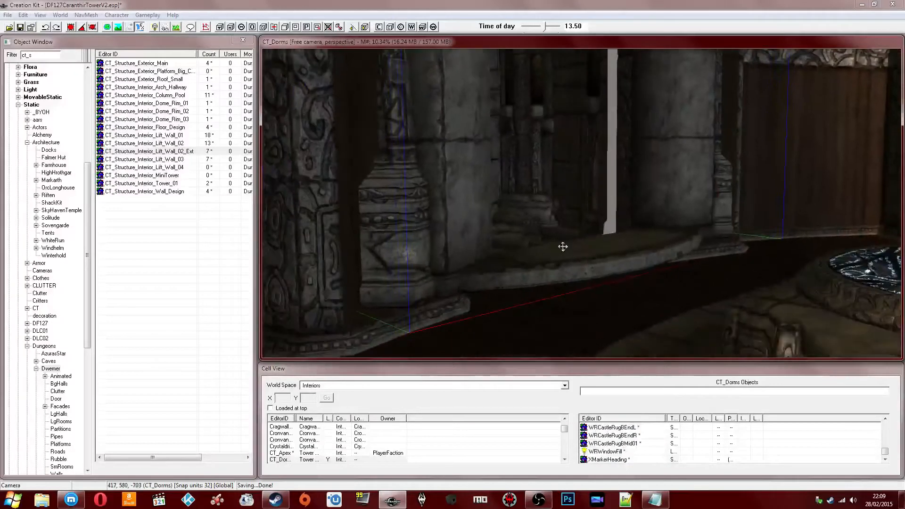
- Preview the CT_Structure_Interior_Lift_Wall_03 and CT_Structure_Interior_Lift_Wall_02 statics
right_click(184, 163)
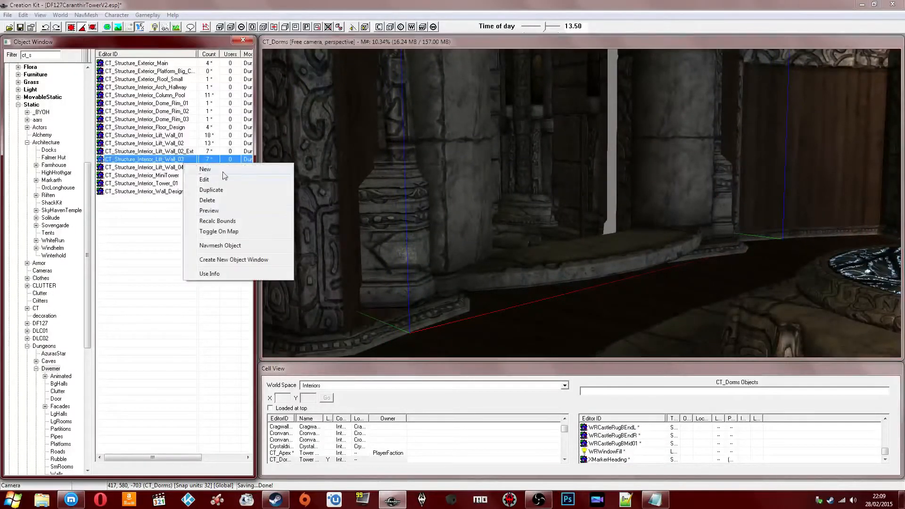
click(209, 211)
click(172, 143)
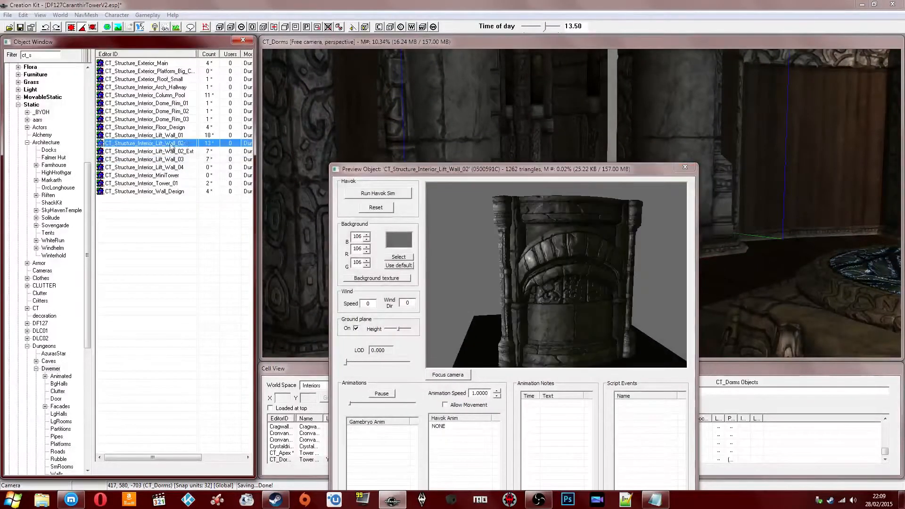
- Adjust the arch wall's height at the opening and check its curved step against the room floor
click(707, 281)
scroll(670, 230, down, 5)
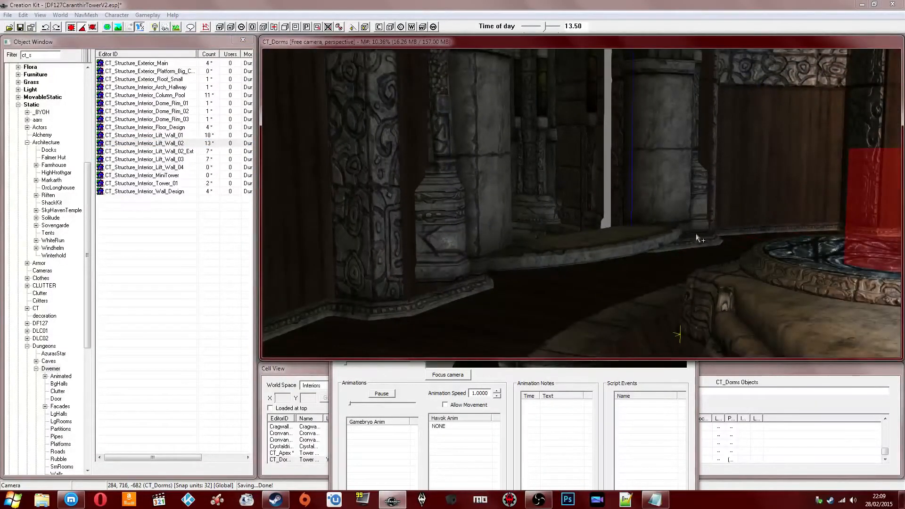
scroll(618, 185, down, 5)
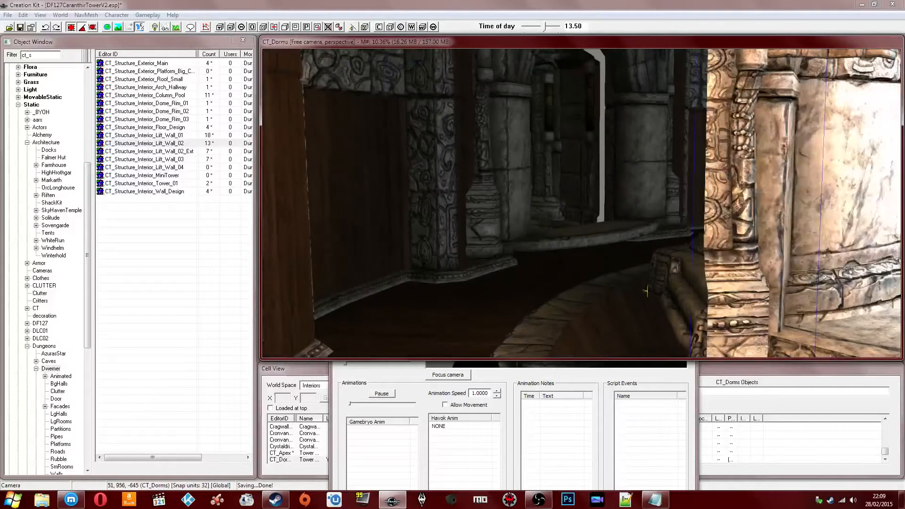
scroll(618, 178, up, 1)
drag(618, 179, 606, 221)
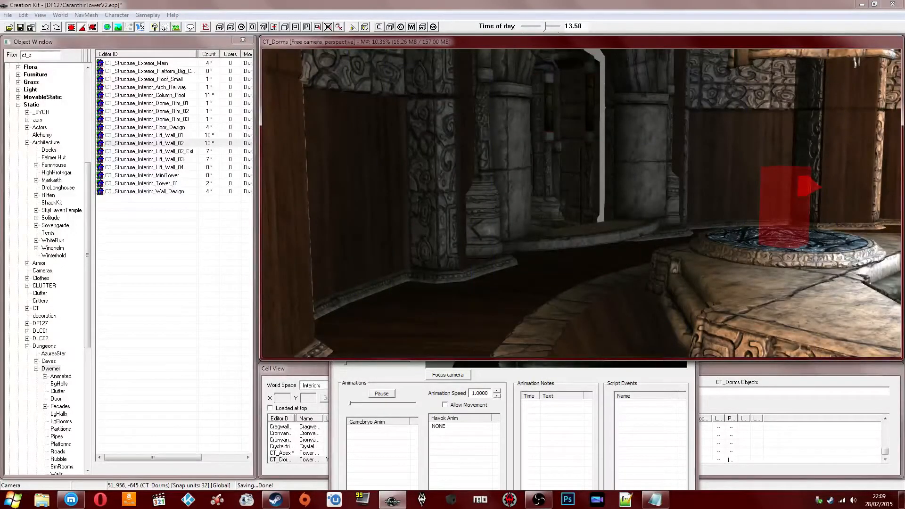
scroll(566, 174, up, 2)
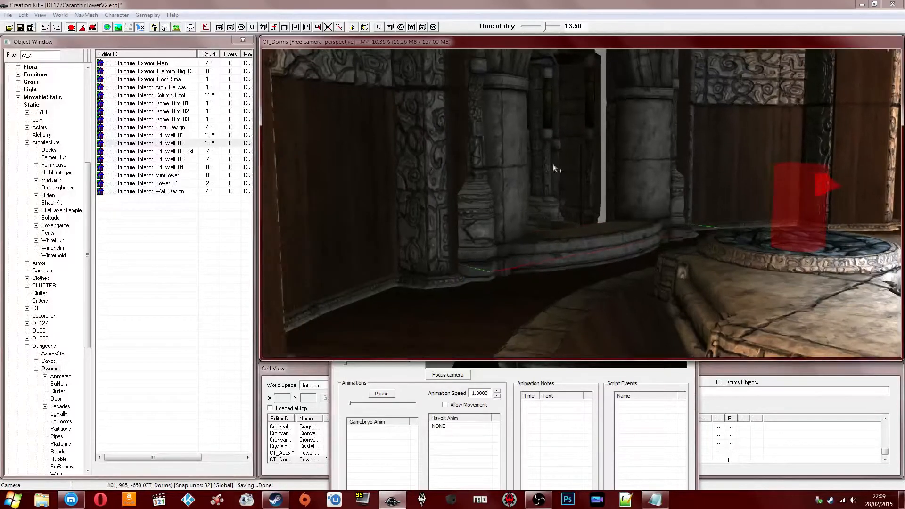
click(530, 278)
shift+middle_drag(530, 278, 537, 258)
scroll(541, 235, down, 3)
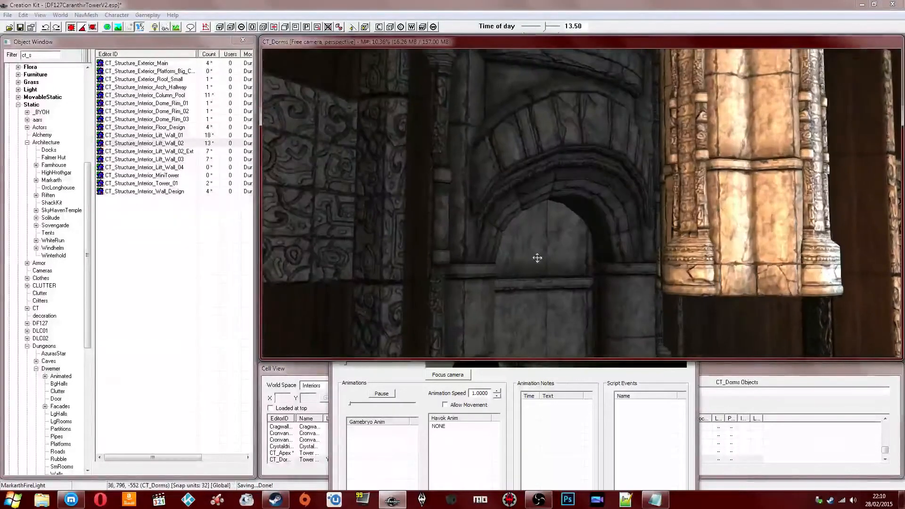
- Clear the solid panel from the archway and check the opening towards the mini tower from several angles
click(547, 252)
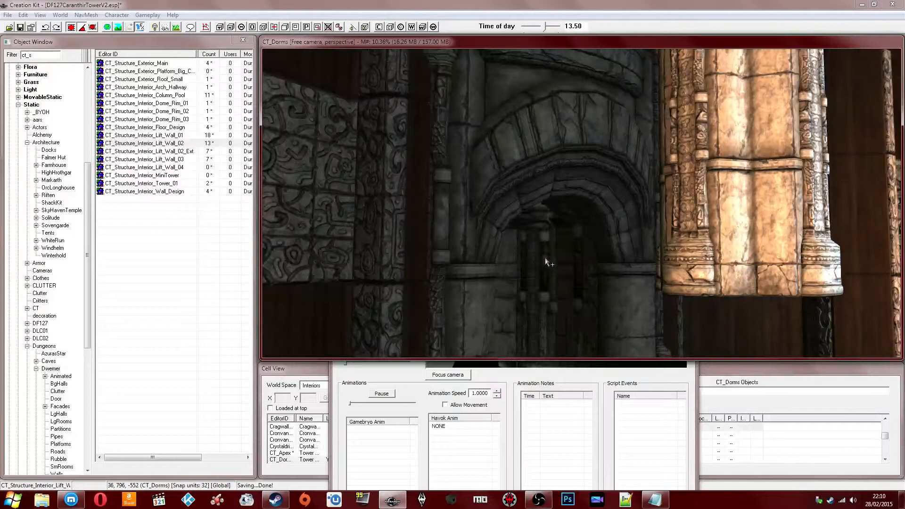
shift+middle_drag(546, 258, 516, 240)
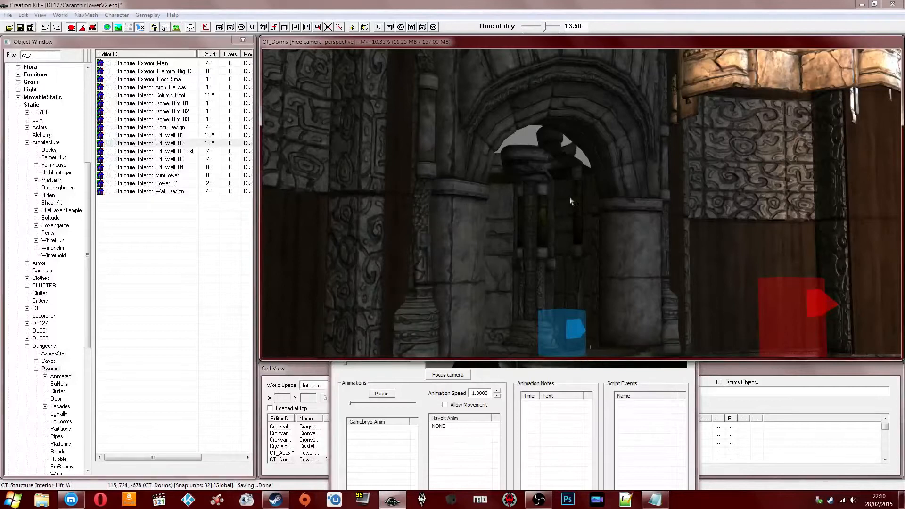
mouse_move(572, 194)
shift+middle_down()
mouse_move(586, 199)
mouse_move(574, 267)
mouse_move(571, 248)
mouse_move(585, 268)
shift+middle_up()
mouse_move(574, 178)
middle_down()
mouse_move(576, 228)
mouse_move(567, 200)
mouse_move(566, 210)
mouse_move(600, 232)
mouse_move(605, 199)
mouse_move(617, 215)
middle_up()
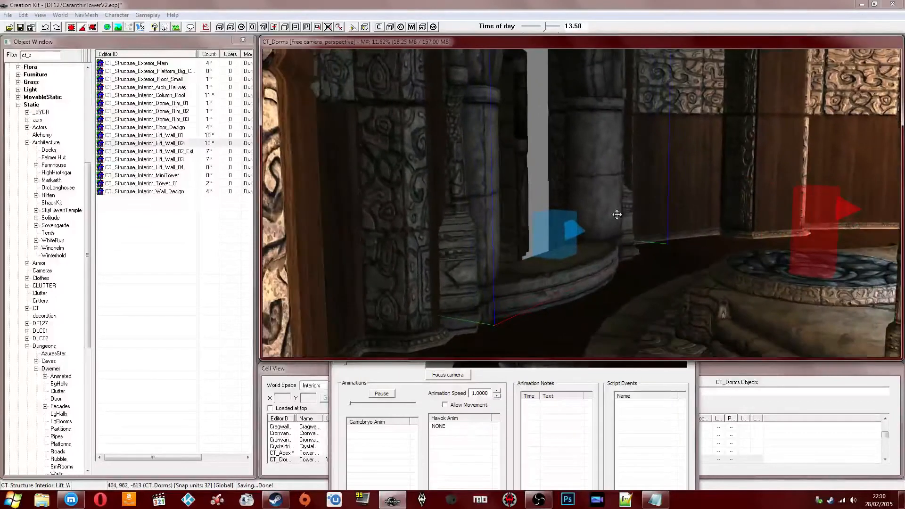
middle_drag(560, 297, 556, 293)
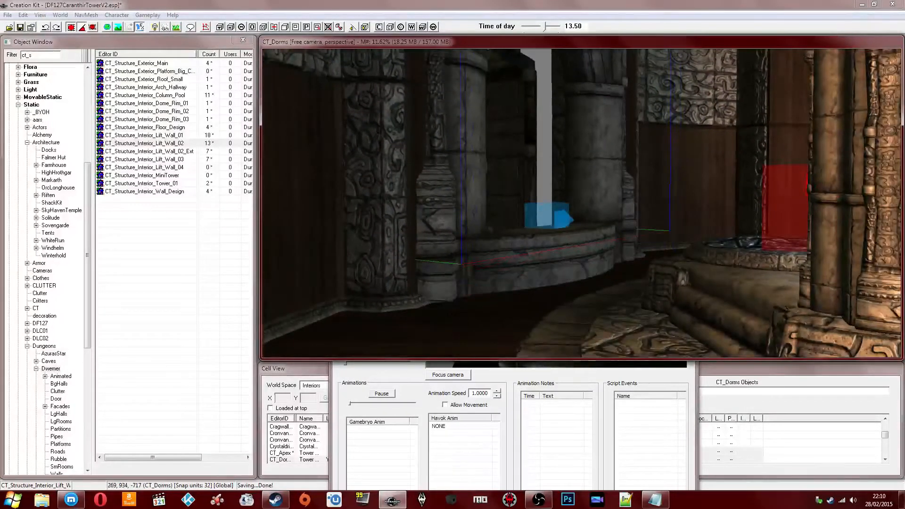
- Try the mini tower opening without the arch wall's curved step, and restore the stepped arch wall
mouse_move(549, 244)
shift+middle_down()
mouse_move(559, 221)
mouse_move(587, 245)
mouse_move(585, 219)
mouse_move(608, 242)
shift+middle_up()
shift+middle_drag(394, 218, 395, 218)
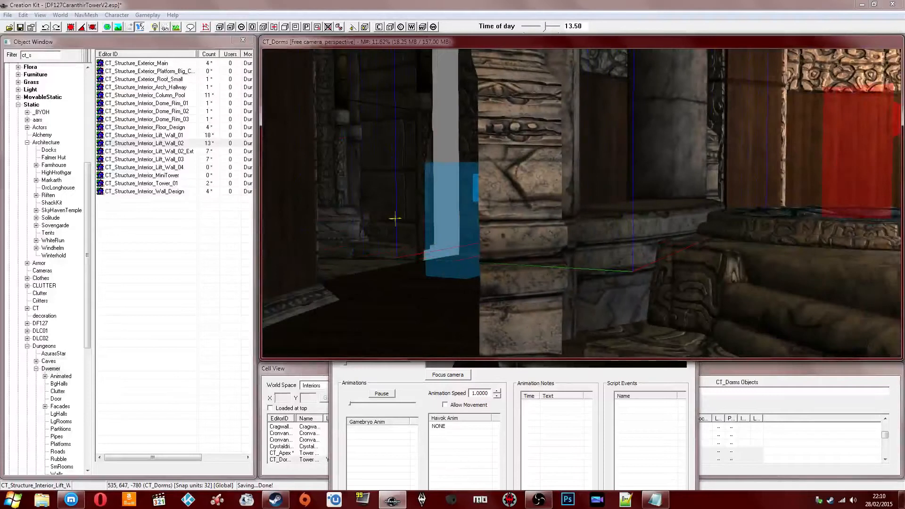
key(Delete)
key(ctrl+v)
drag(494, 219, 494, 238)
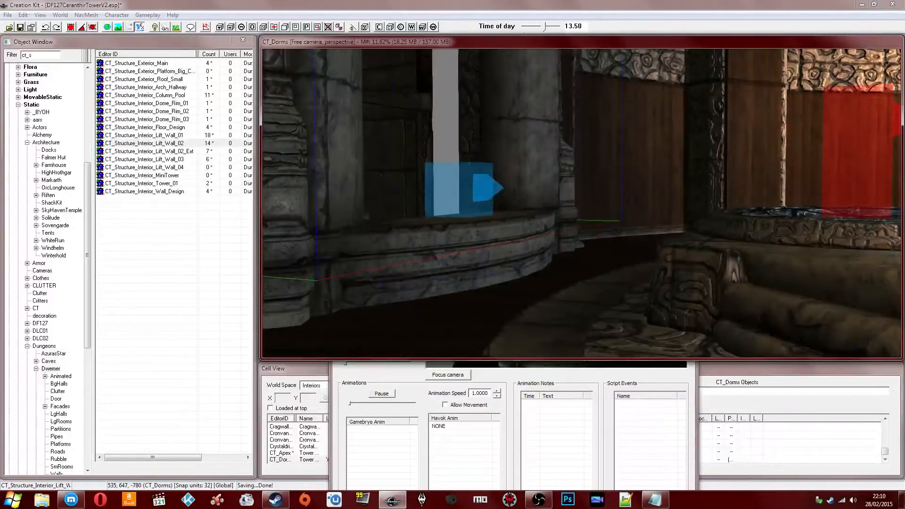
mouse_move(392, 242)
shift+middle_down()
mouse_move(372, 228)
mouse_move(397, 233)
shift+middle_up()
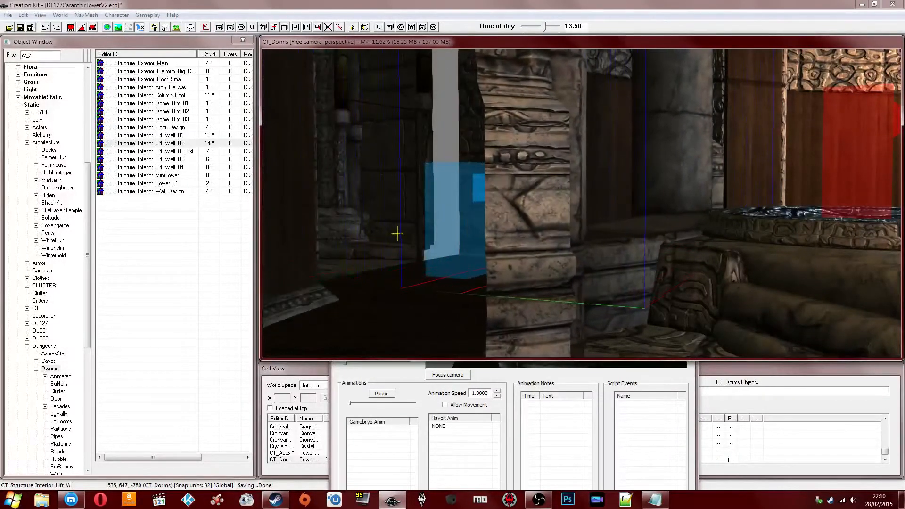
key(ctrl+z)
drag(364, 240, 399, 239)
- Move the blue COC heading marker from the archway onto the round portal platform beside the red marker
shift+middle_drag(593, 231, 587, 203)
mouse_move(511, 203)
shift+middle_down()
mouse_move(561, 214)
mouse_move(499, 189)
shift+middle_up()
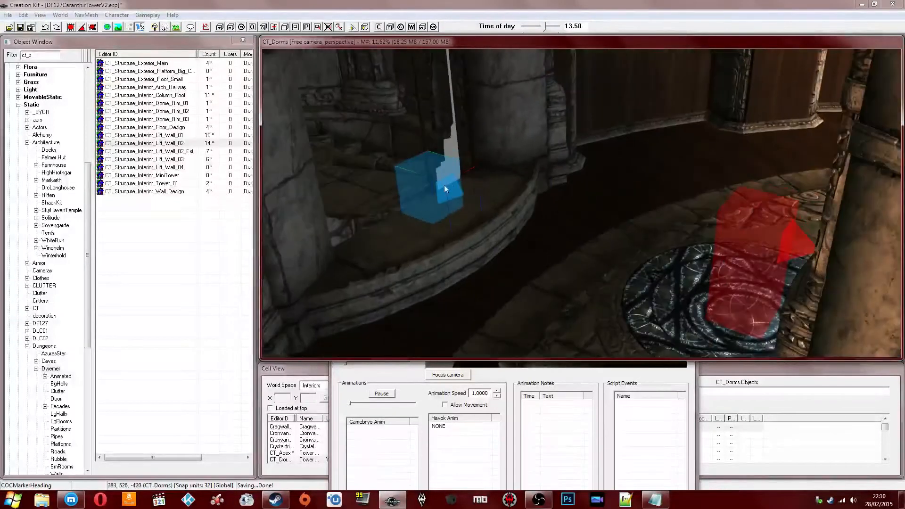
click(445, 186)
mouse_move(444, 185)
mouse_down()
mouse_move(508, 181)
mouse_move(639, 202)
mouse_move(689, 237)
mouse_up()
drag(689, 175, 686, 189)
shift+middle_drag(685, 189, 701, 191)
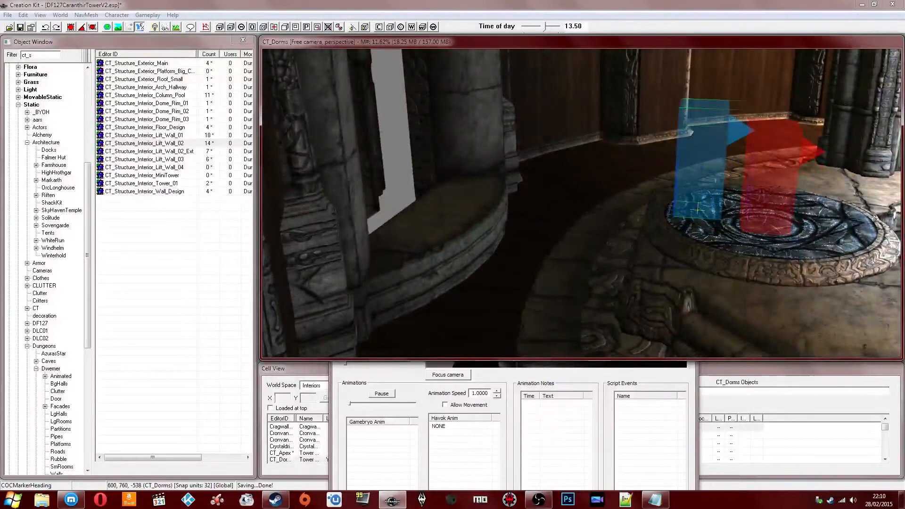
mouse_move(694, 135)
shift+middle_down()
mouse_move(683, 145)
mouse_move(690, 152)
shift+middle_up()
- Preview the CT_Structure_Interior statics, including Lift_Wall_01, Dome_Rim_03, Floor_Design and Wall_Design, and close the preview
click(527, 195)
shift+middle_drag(526, 196, 526, 197)
click(126, 193)
click(150, 160)
click(158, 136)
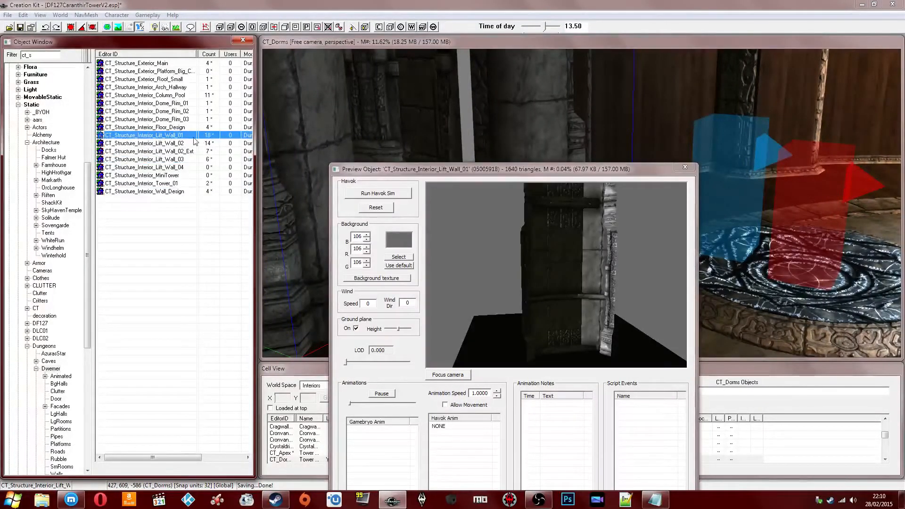
click(155, 119)
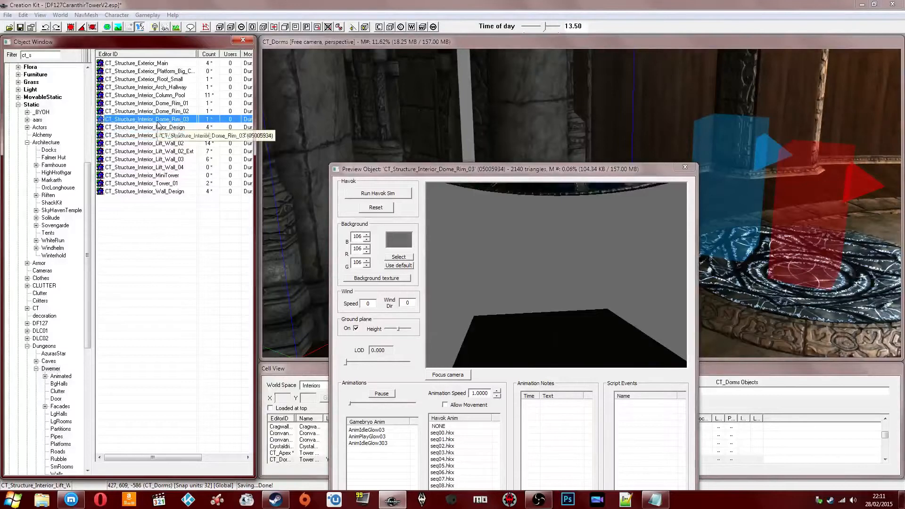
click(160, 127)
click(553, 275)
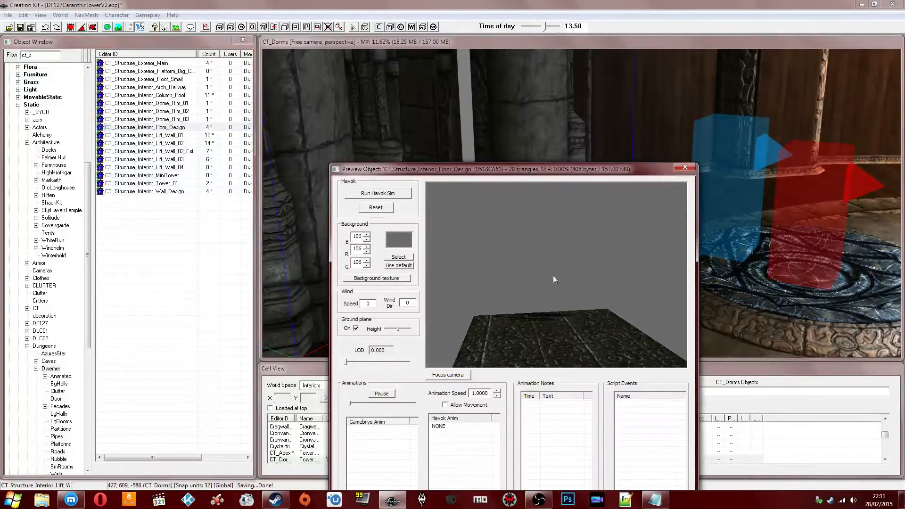
click(163, 191)
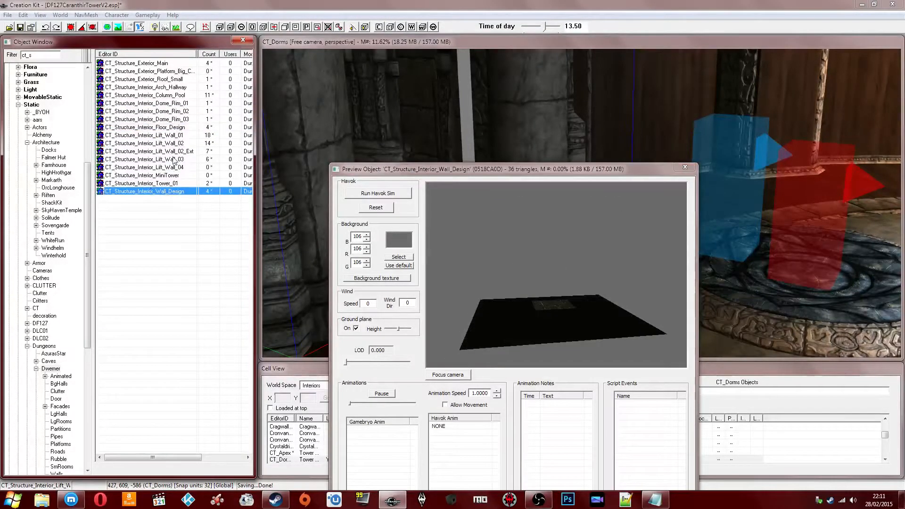
click(685, 166)
- List the unfiltered Dwemer Platforms statics and preview DwePlatBgMid02Snow
scroll(572, 221, down, 2)
shift+middle_drag(572, 223, 566, 204)
drag(89, 264, 87, 324)
click(58, 317)
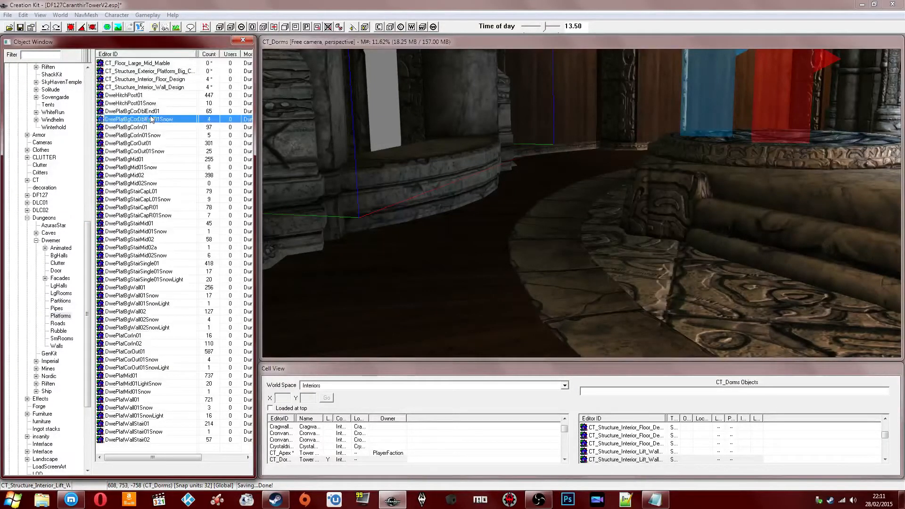
right_click(155, 182)
click(179, 186)
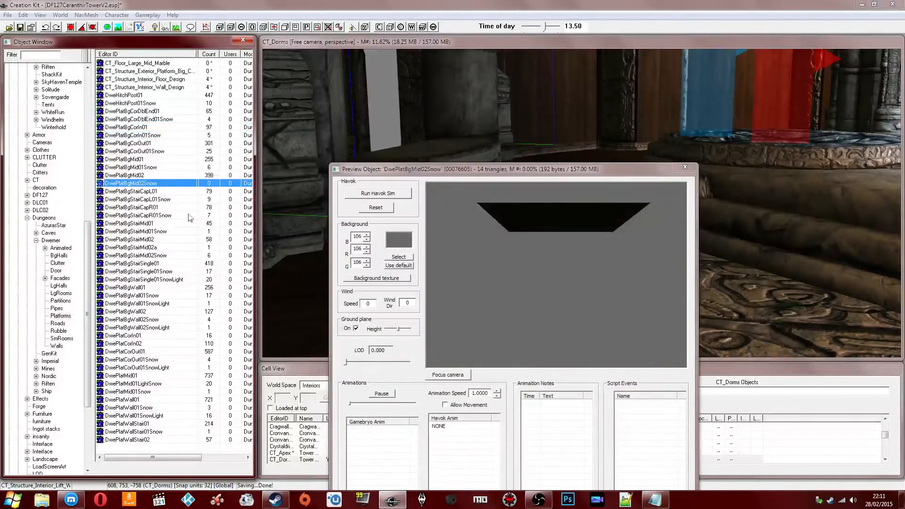
- Preview the smaller DwePlat platform and wall pieces to find DwePlatWall01
click(144, 392)
key(Left)
key(Left)
key(Left)
key(Left)
key(Left)
key(Left)
key(Left)
key(Left)
key(Left)
click(148, 438)
key(Up)
key(Up)
key(Up)
key(Up)
key(Up)
key(Up)
key(Up)
key(Down)
key(Down)
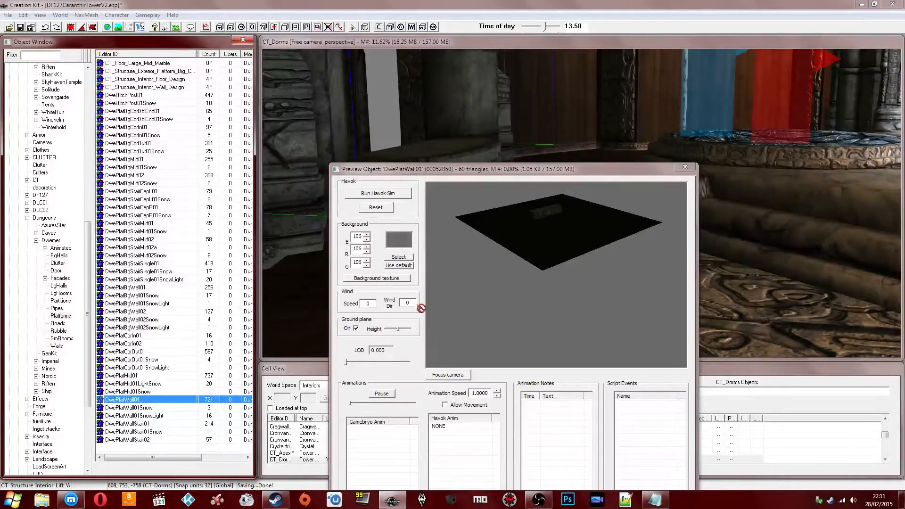
- Place a DwePlatWall01 piece in the room, raised and positioned between the archway's curved step and the central platform
drag(704, 284, 701, 277)
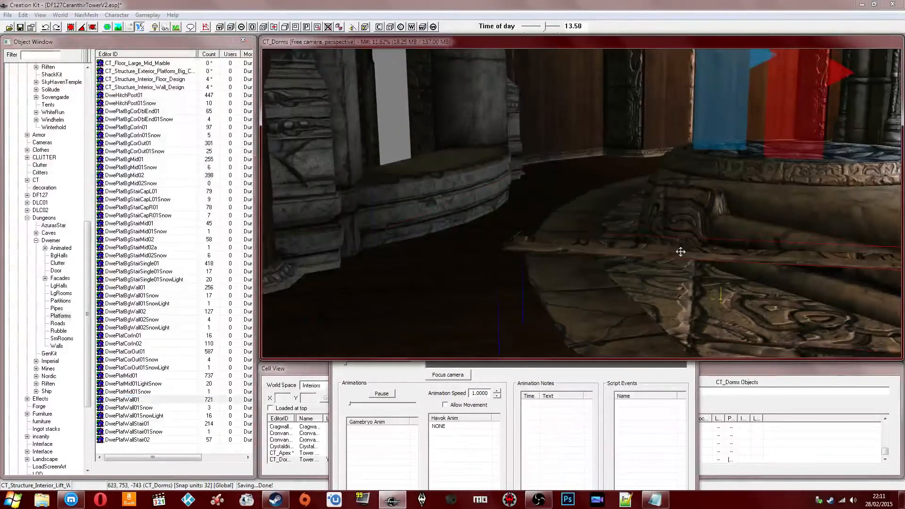
drag(681, 252, 681, 198)
drag(682, 249, 446, 198)
scroll(674, 249, up, 1)
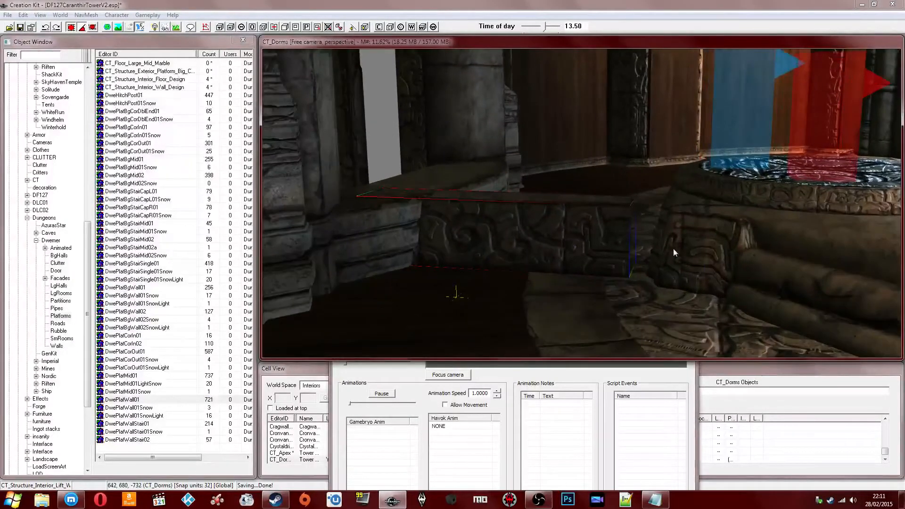
scroll(659, 239, up, 3)
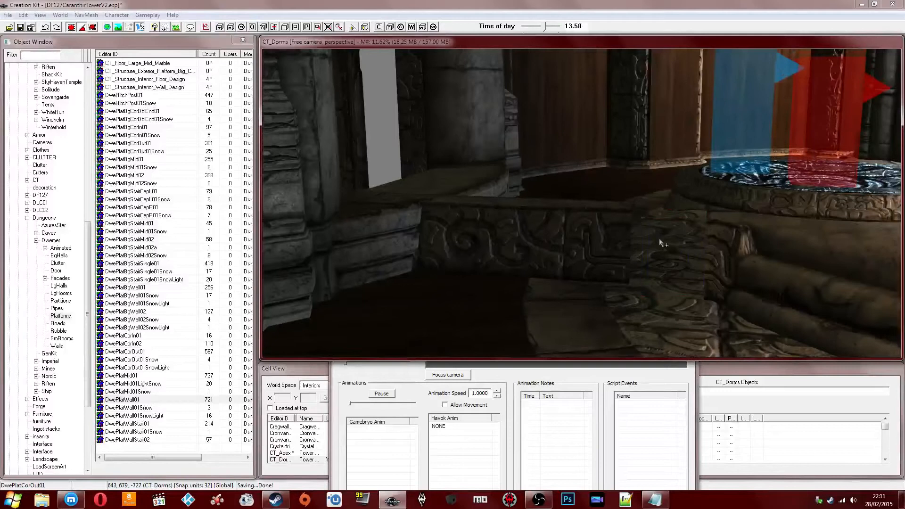
scroll(615, 235, up, 2)
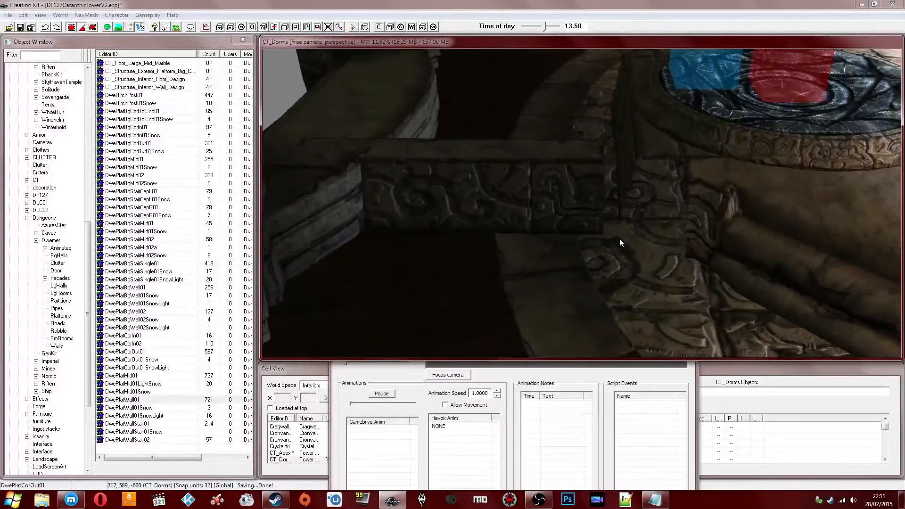
- Delete the DwePlatCorOut01 corner from the central platform and slide the DwePlatWall01 piece against the platform's edge
key(Delete)
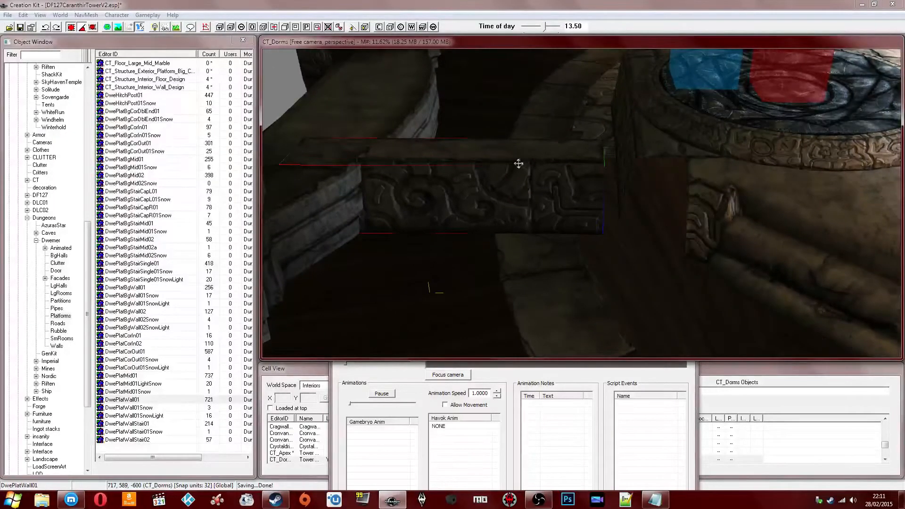
drag(519, 163, 594, 164)
middle_drag(582, 144, 582, 173)
double_click(737, 168)
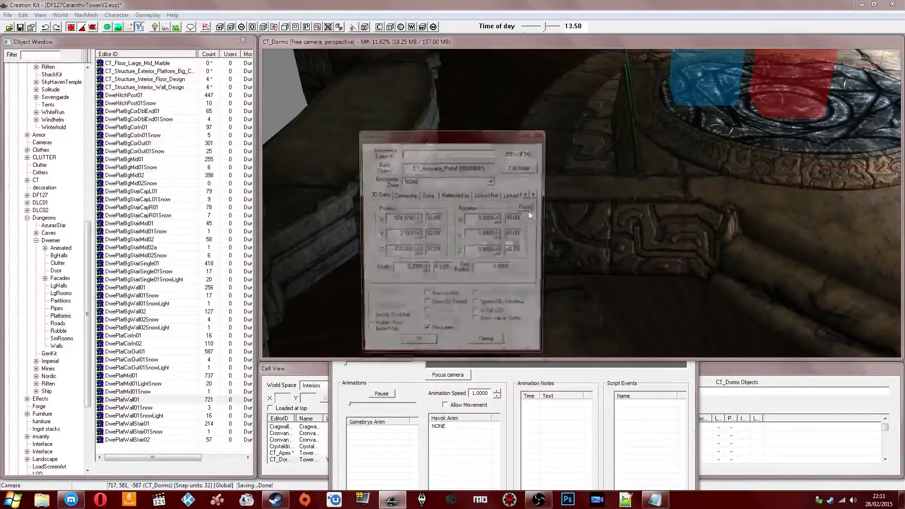
click(486, 346)
- Extend the platform wall to the archway with a second DwePlatWall01 piece, and select both pieces
mouse_move(502, 236)
middle_down()
mouse_move(514, 269)
mouse_move(512, 249)
middle_up()
click(511, 248)
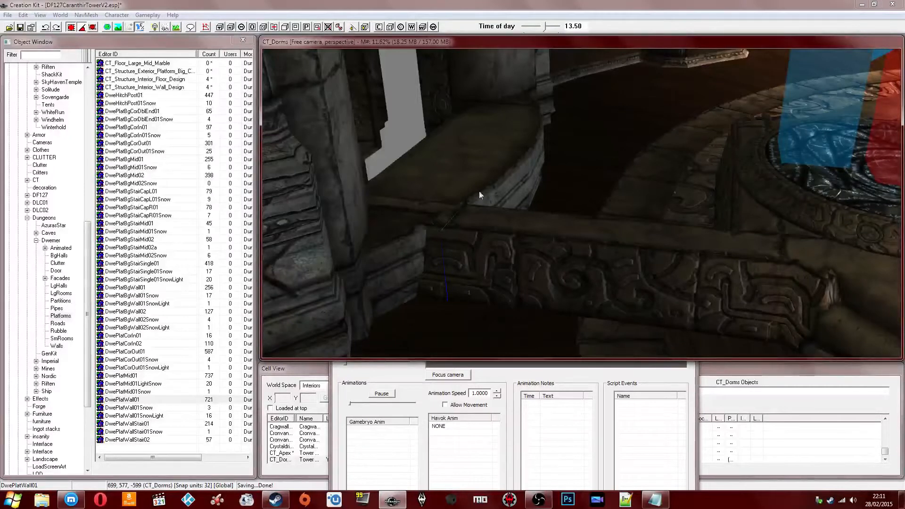
middle_drag(479, 194, 525, 241)
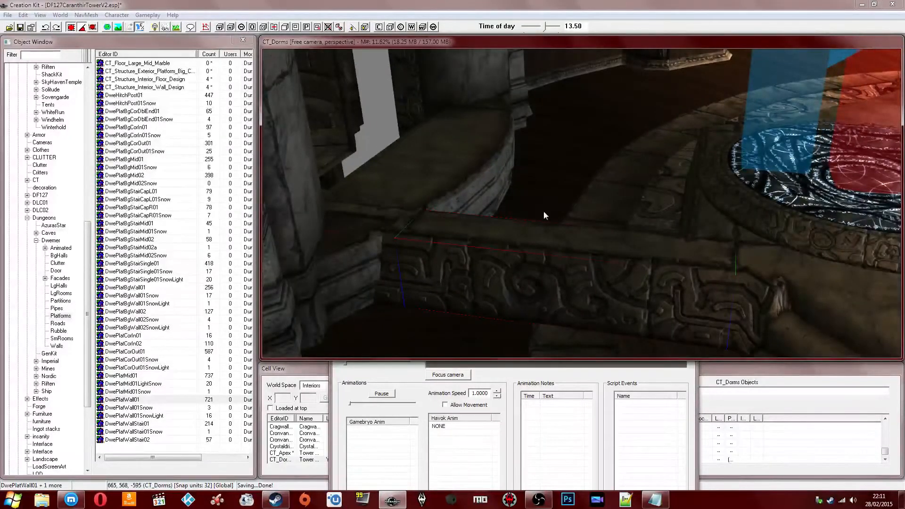
- Copy the two DwePlatWall01 pieces to the opposite side of the archway and check the alignment from both sides
drag(520, 202, 534, 184)
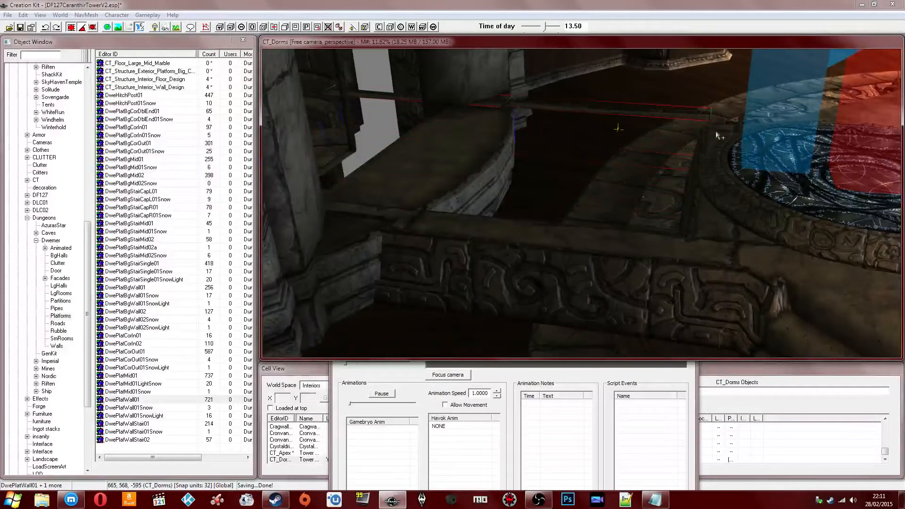
shift+middle_drag(688, 114, 561, 158)
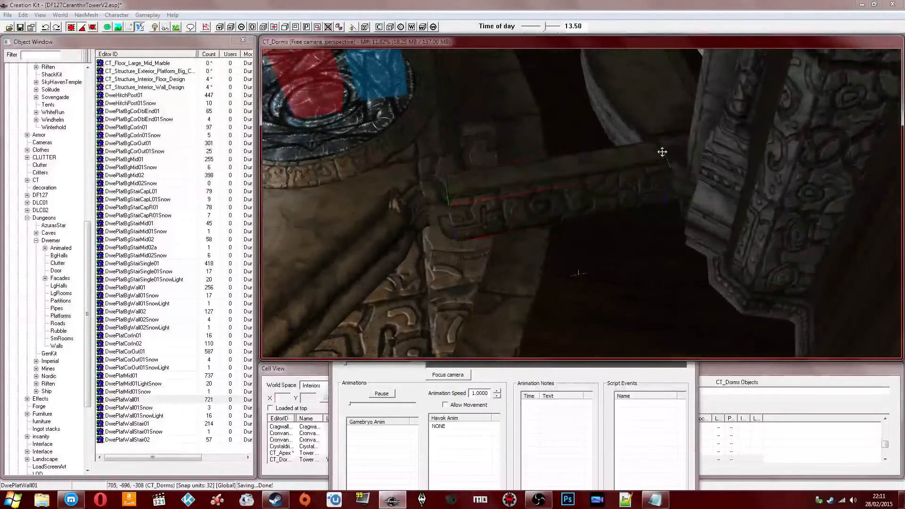
shift+middle_drag(659, 154, 663, 196)
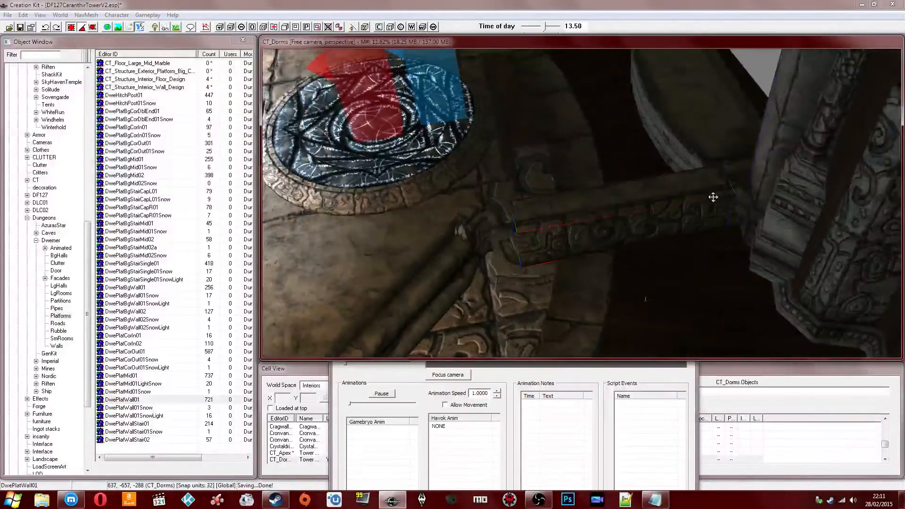
shift+middle_drag(593, 309, 717, 178)
click(705, 169)
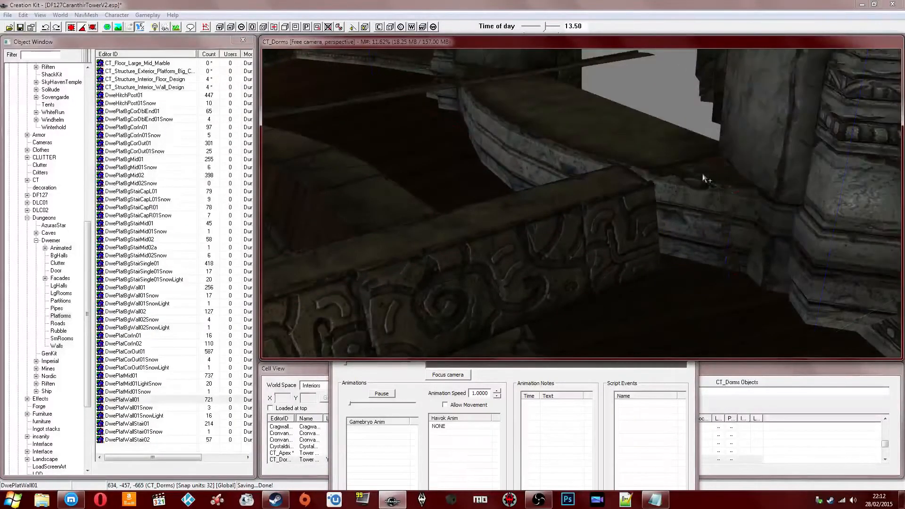
shift+middle_drag(648, 160, 505, 157)
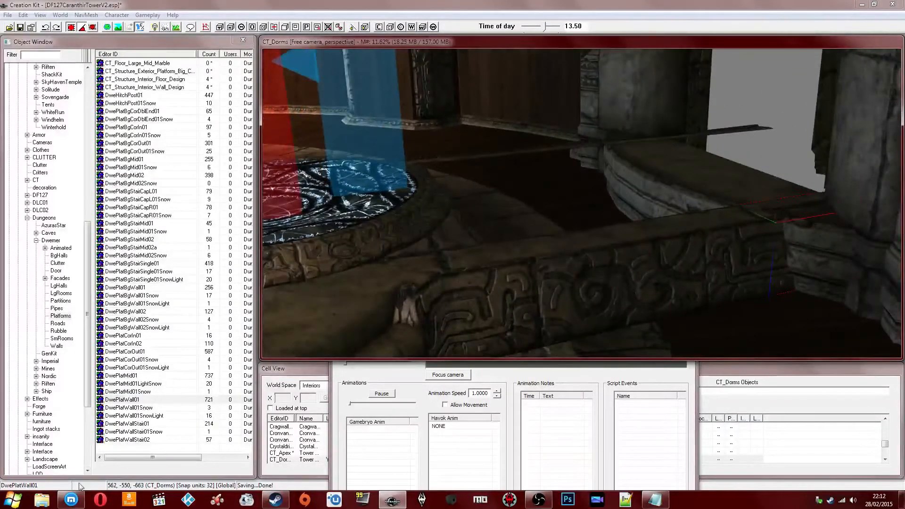
- Switch to the browser to read the live stream chat, and return to the Creation Kit
click(71, 499)
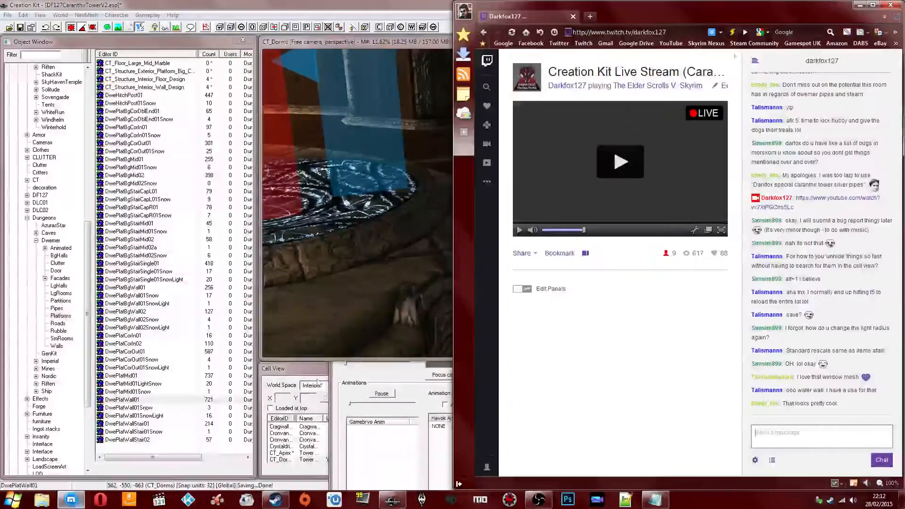
click(856, 7)
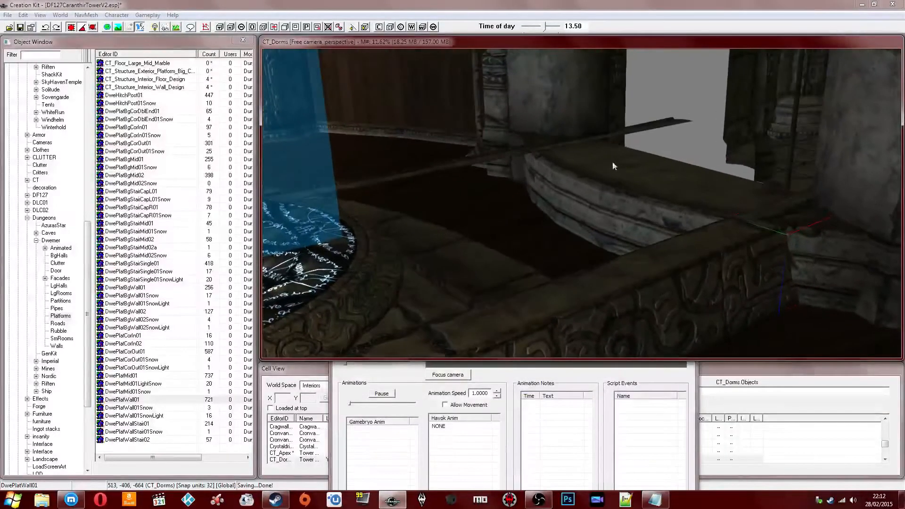
- Place a DwePlatMid01 floor piece between the two rows of platform walls beside the round platform, undoing the stray edits
click(132, 384)
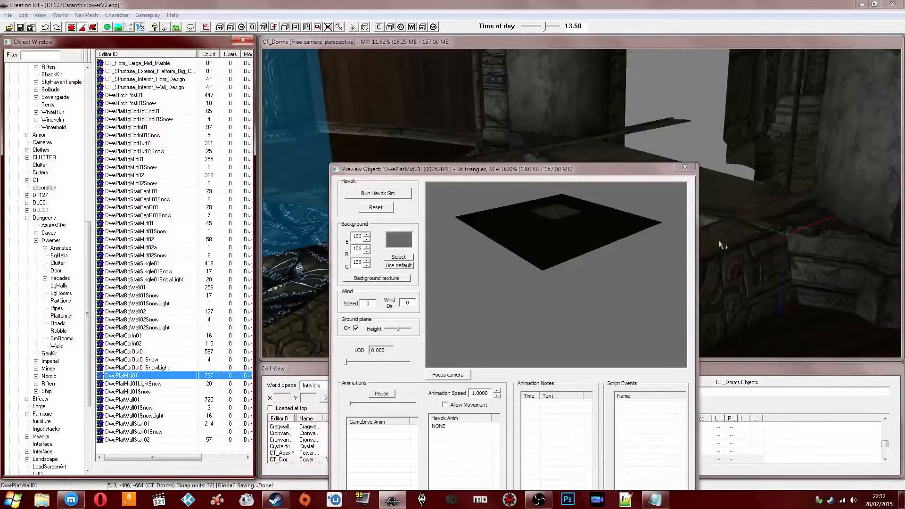
drag(719, 242, 748, 189)
scroll(710, 210, up, 3)
drag(709, 212, 547, 236)
key(z)
shift+middle_drag(467, 231, 651, 210)
drag(594, 236, 550, 236)
shift+middle_drag(649, 222, 699, 195)
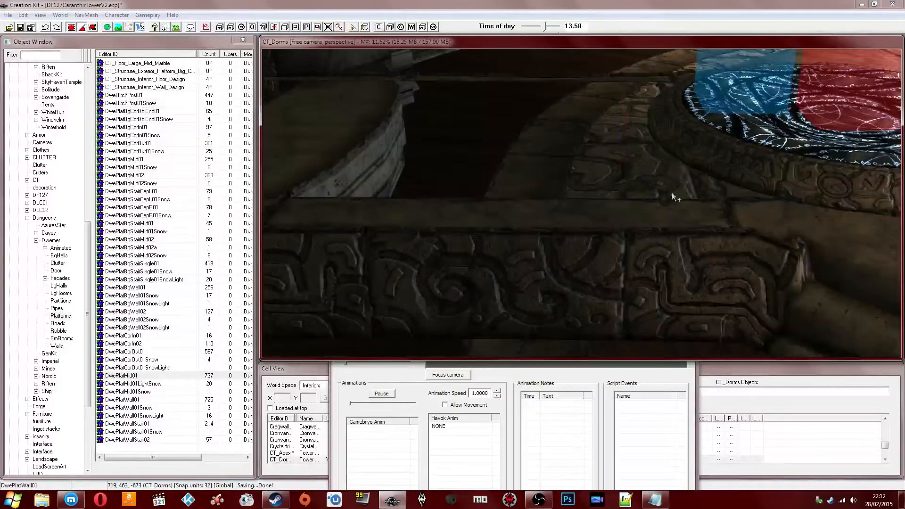
shift+middle_drag(624, 182, 610, 184)
key(ctrl+z)
key(ctrl+z)
key(ctrl+z)
- Duplicate the DwePlatMid01 floor piece and move the copy against the archway
click(567, 184)
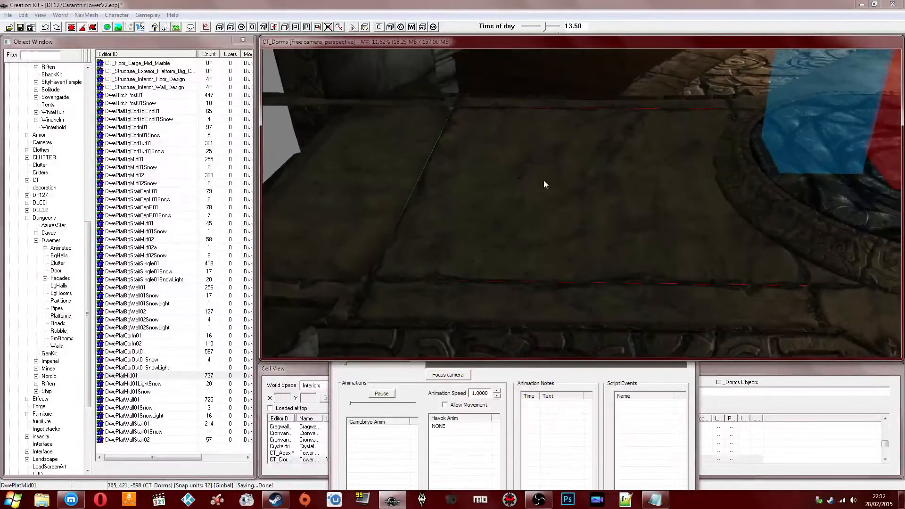
middle_drag(446, 168, 563, 181)
click(482, 182)
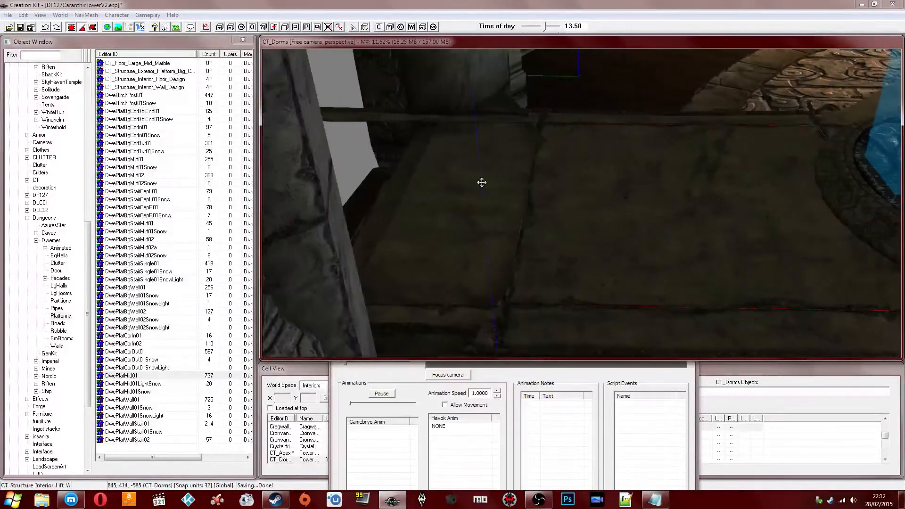
shift+middle_drag(482, 183, 556, 184)
click(600, 182)
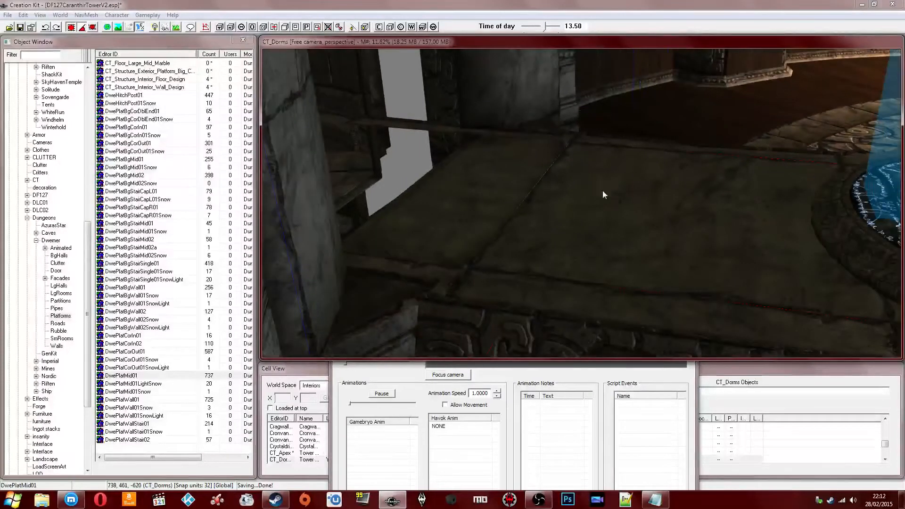
key(ctrl+d)
drag(640, 210, 354, 198)
- Replace the two DwePlatWall01 pieces beside the central platform with DwePlatWallStair01, limiting the replacement to the selection
shift+middle_drag(372, 199, 574, 238)
scroll(710, 227, down, 4)
ctrl+click(600, 245)
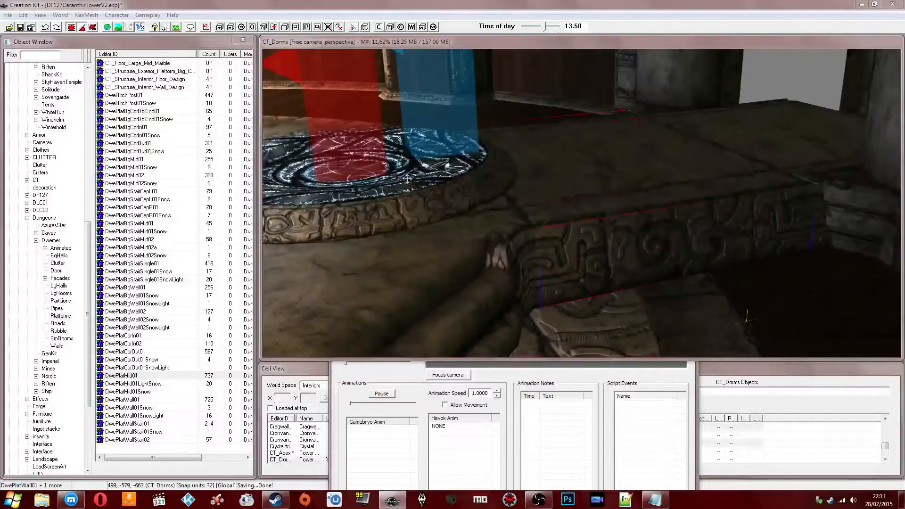
key(ctrl+f)
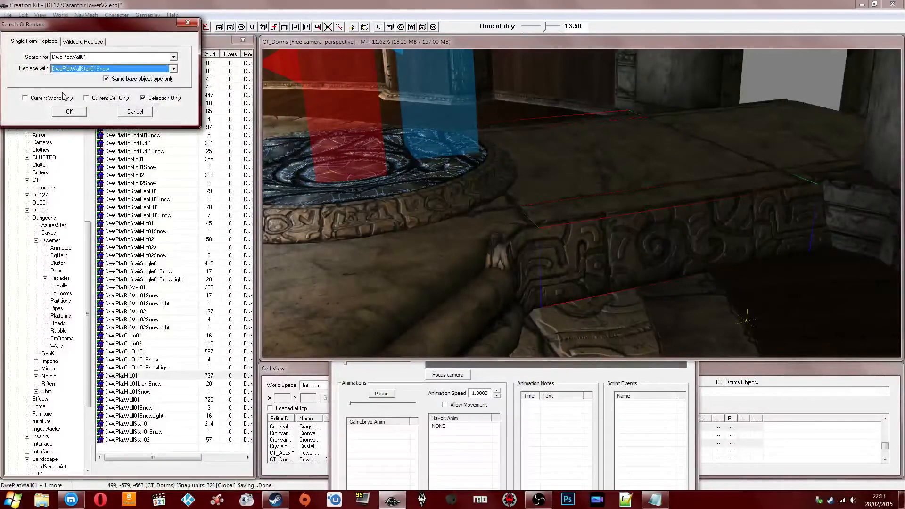
click(70, 112)
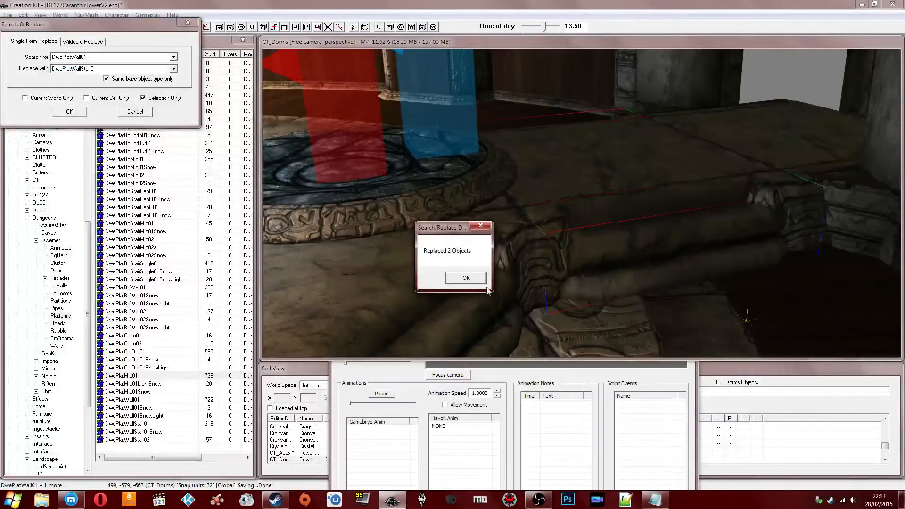
- Close the replacement report and inspect the unfilled floor area in front of the pool platform
click(467, 277)
shift+middle_drag(504, 260, 519, 254)
mouse_move(544, 219)
shift+middle_down()
mouse_move(571, 210)
mouse_move(572, 226)
mouse_move(590, 227)
shift+middle_up()
mouse_move(589, 149)
shift+middle_down()
mouse_move(579, 146)
mouse_move(545, 175)
mouse_move(530, 164)
mouse_move(512, 179)
mouse_move(543, 181)
mouse_move(494, 175)
shift+middle_up()
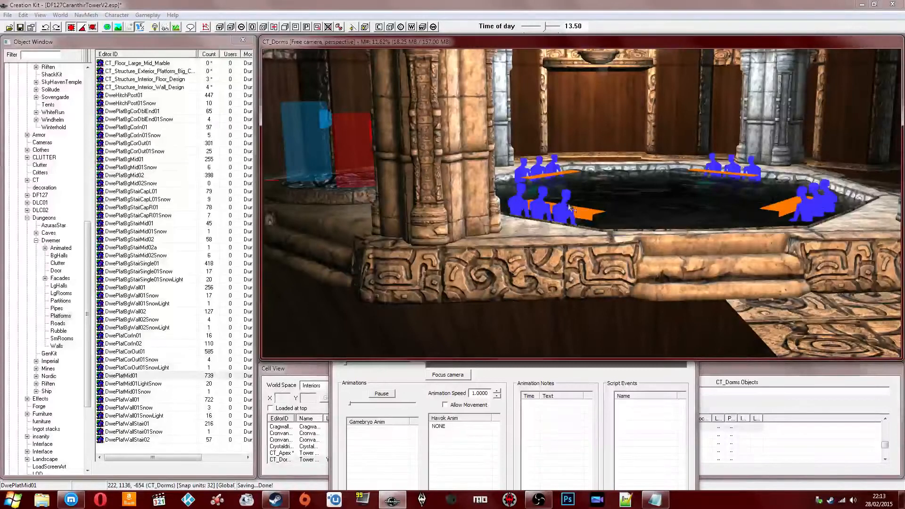
shift+middle_drag(678, 195, 577, 174)
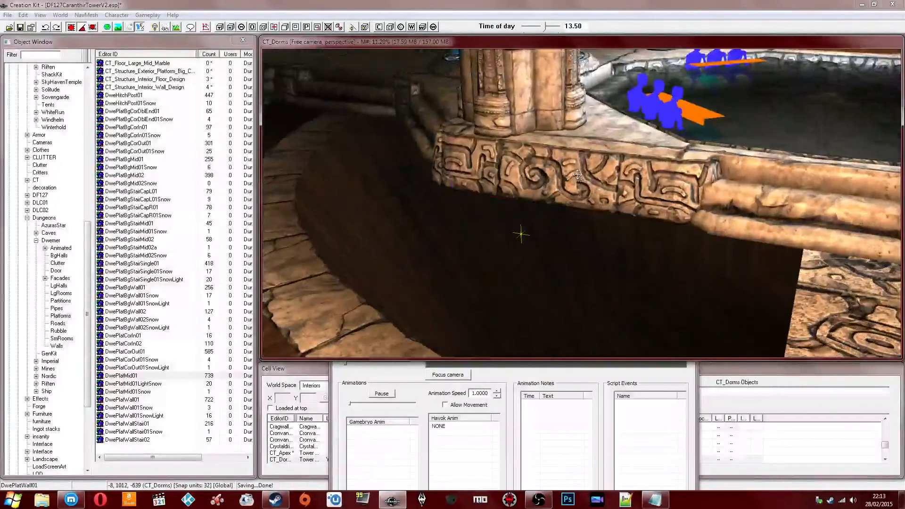
mouse_move(564, 208)
shift+middle_down()
mouse_move(550, 203)
mouse_move(561, 194)
shift+middle_up()
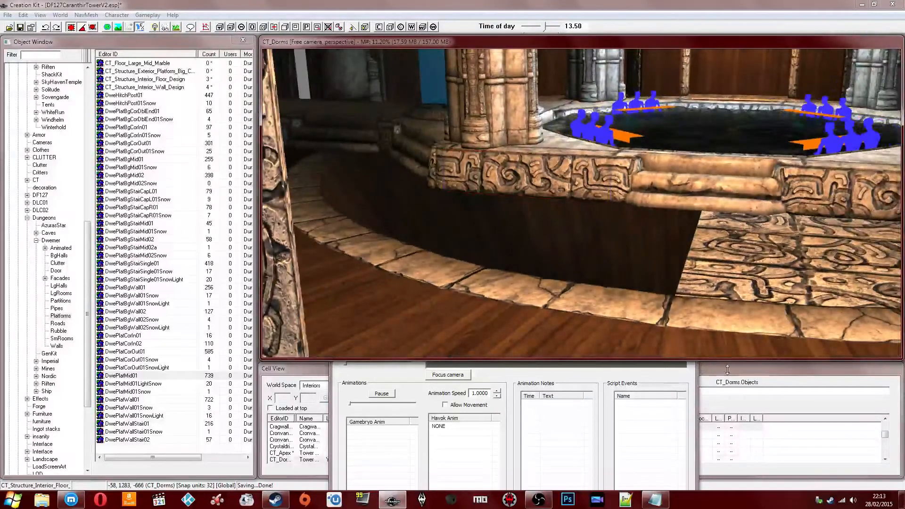
- Duplicate the CT_Structure_Interior_Floor_Design piece and move the copy into the floor gap in front of the pool platform
click(678, 393)
click(685, 167)
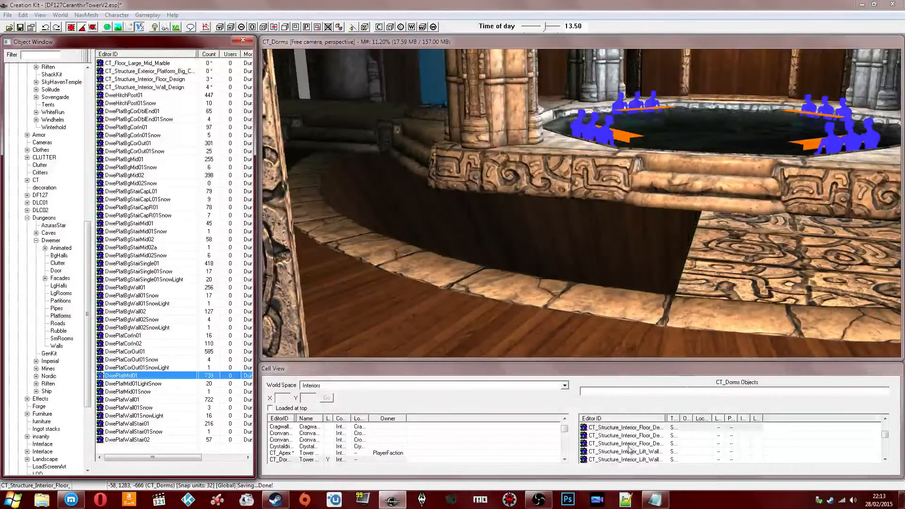
click(648, 436)
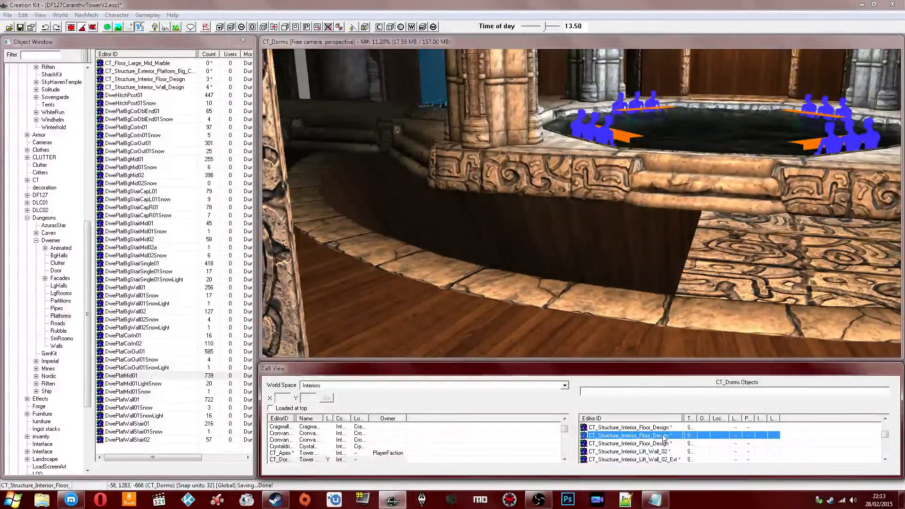
click(658, 443)
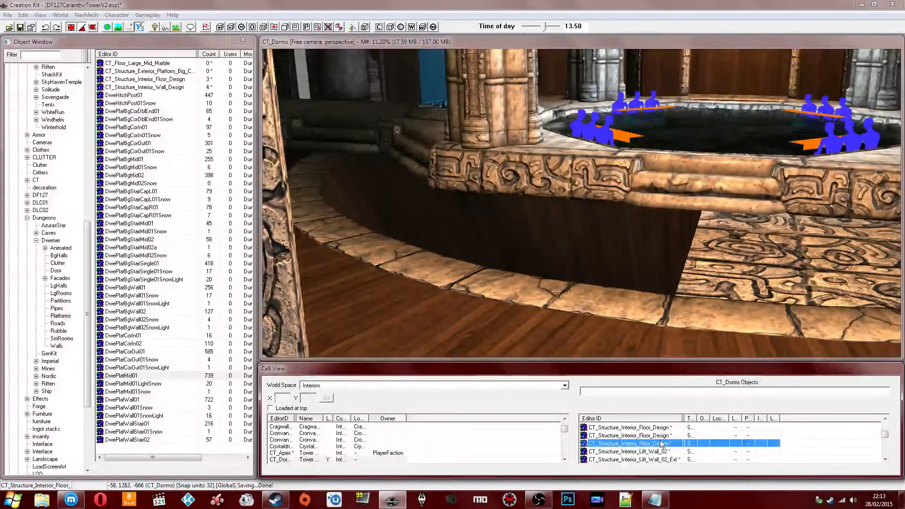
middle_drag(598, 184, 658, 243)
click(742, 259)
key(ctrl+z)
key(ctrl+d)
right_drag(705, 298, 729, 270)
middle_drag(728, 270, 607, 219)
- Adjust the copied floor piece's height and position so it sits level with the neighbouring floor at the pool steps
key(q)
key(ctrl+q)
key(z)
scroll(607, 218, up, 10)
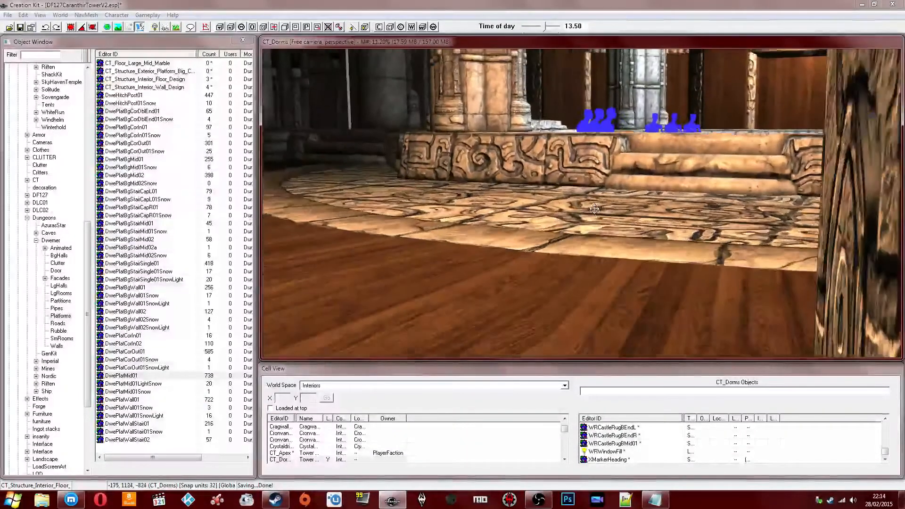
scroll(620, 198, down, 5)
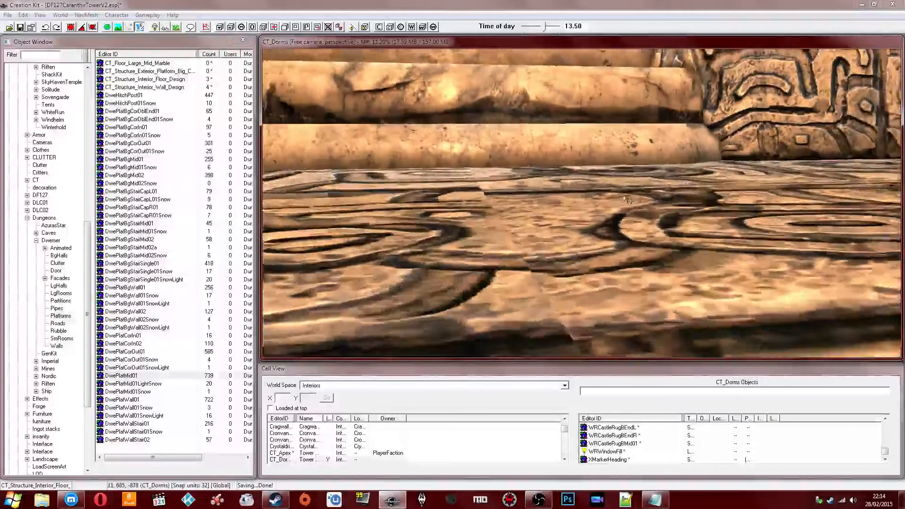
scroll(621, 199, up, 8)
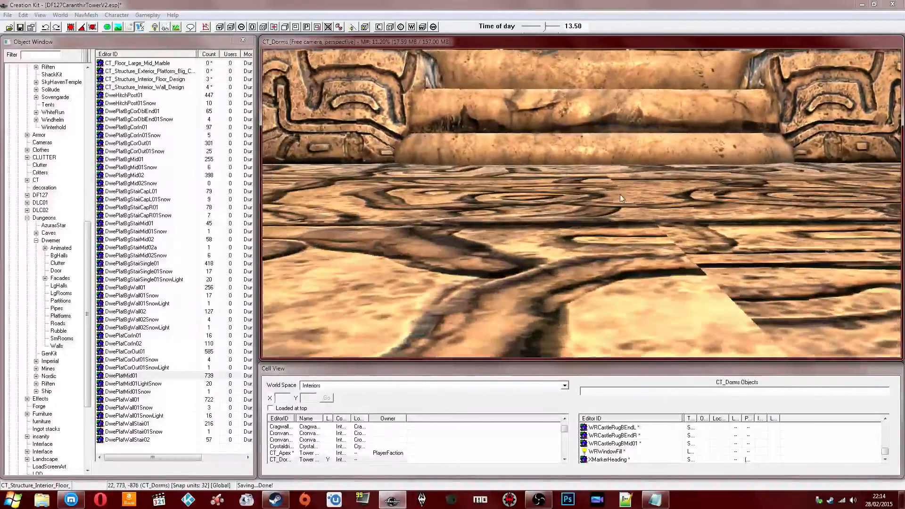
scroll(620, 227, down, 2)
scroll(577, 242, up, 2)
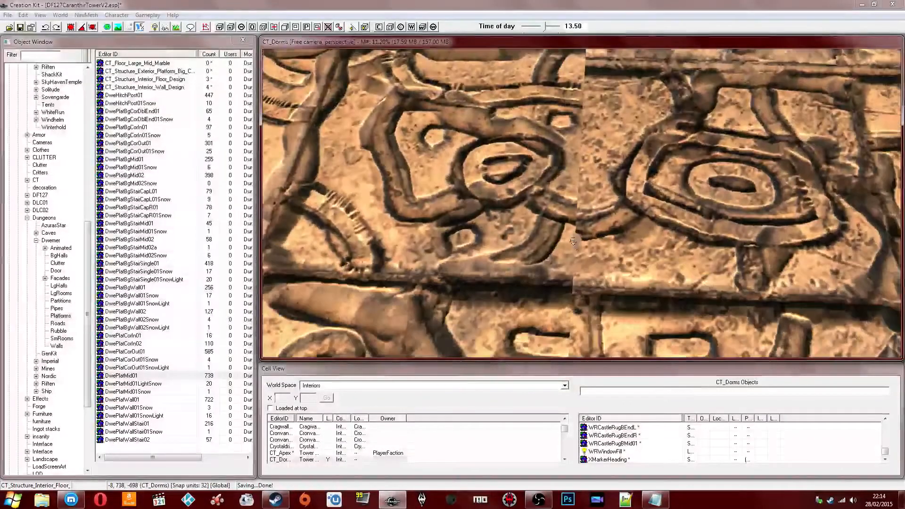
drag(507, 176, 507, 172)
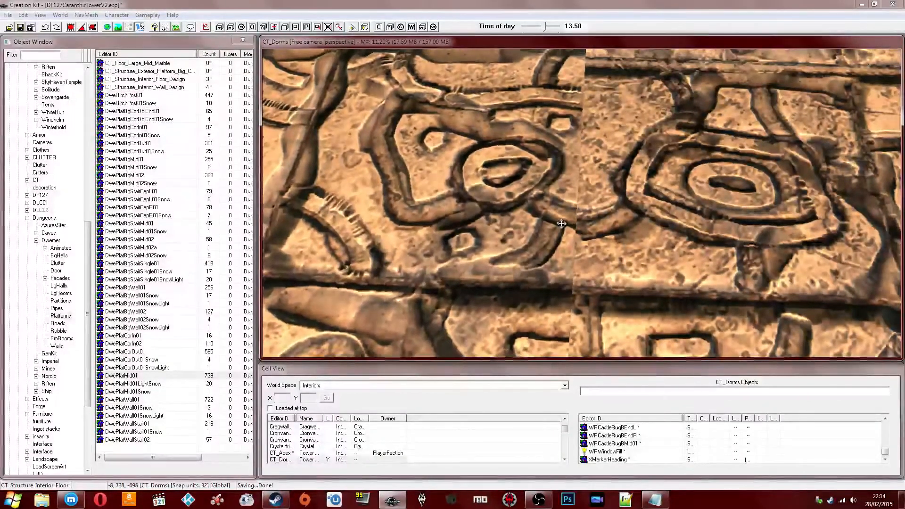
scroll(561, 223, down, 4)
- Check the seam between the floor pieces and view their reference position data without changing it
right_drag(555, 228, 446, 236)
right_drag(505, 207, 554, 202)
scroll(555, 201, down, 4)
scroll(554, 202, down, 4)
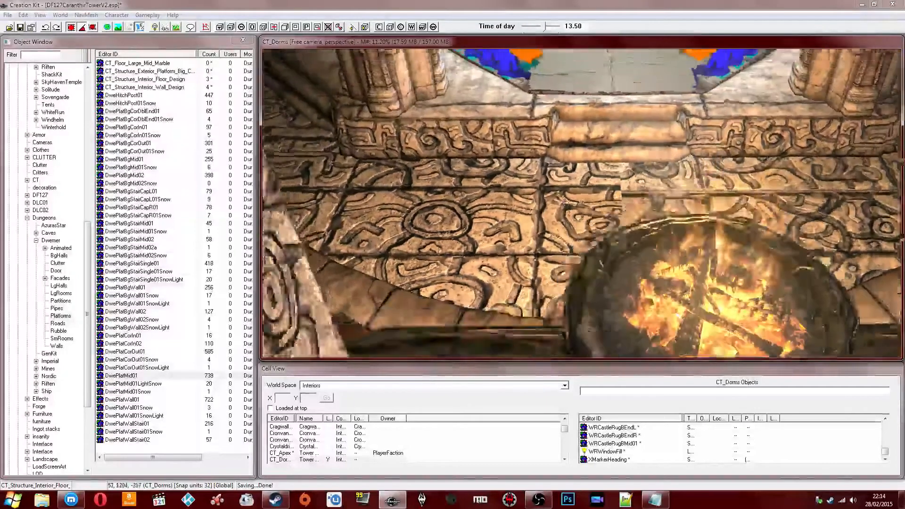
scroll(554, 208, up, 4)
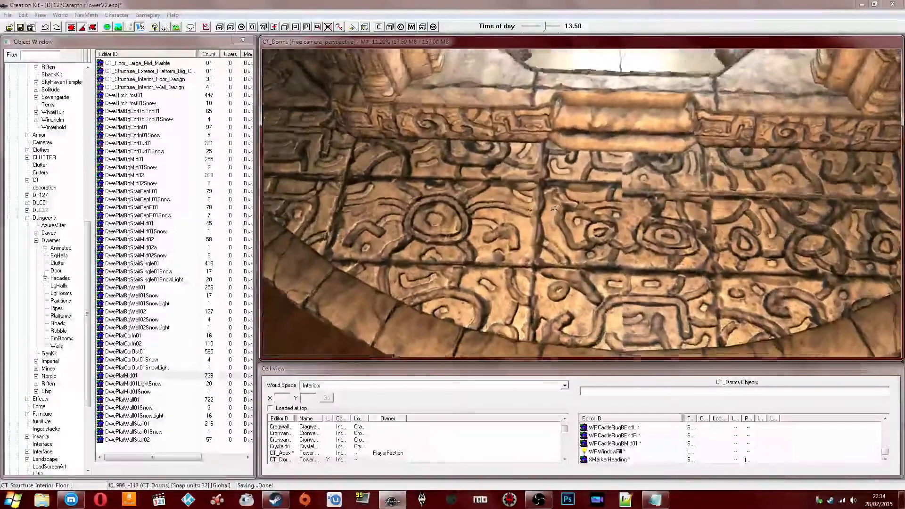
scroll(554, 208, up, 1)
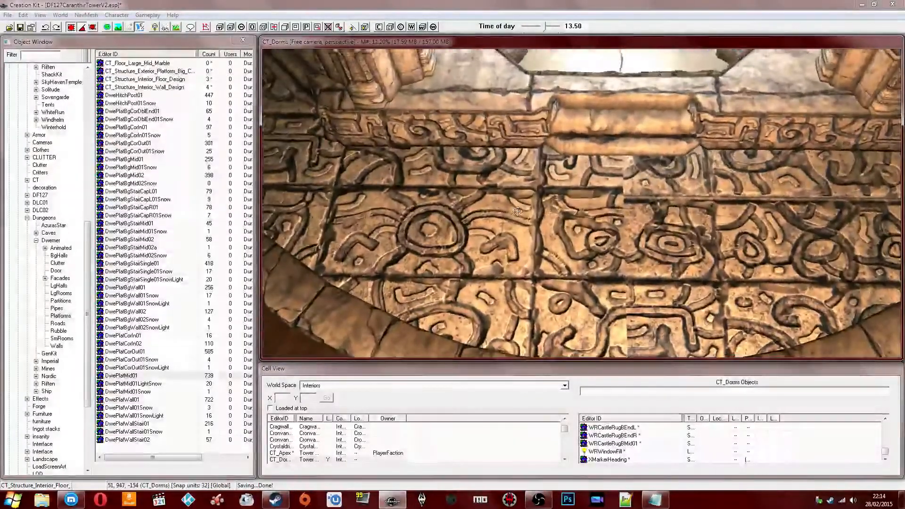
mouse_move(527, 216)
mouse_down()
mouse_move(527, 238)
mouse_move(529, 211)
mouse_up()
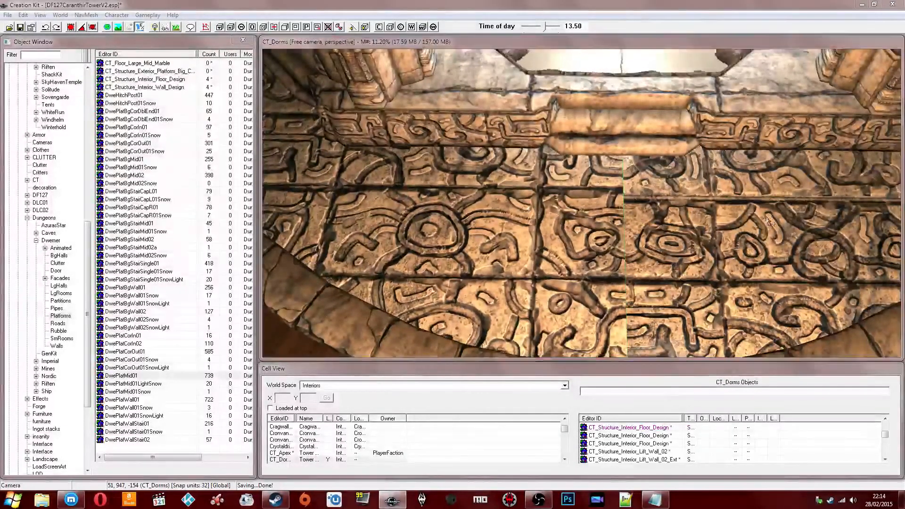
double_click(511, 251)
click(487, 346)
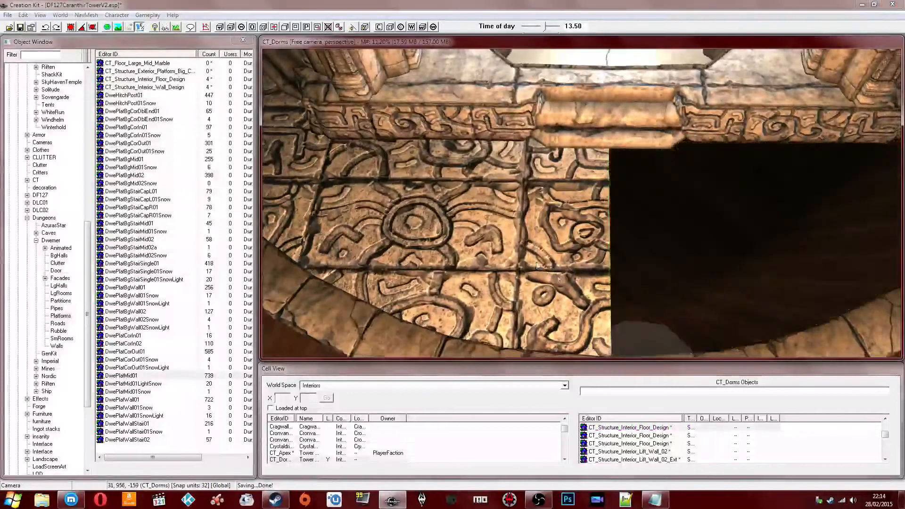
double_click(553, 256)
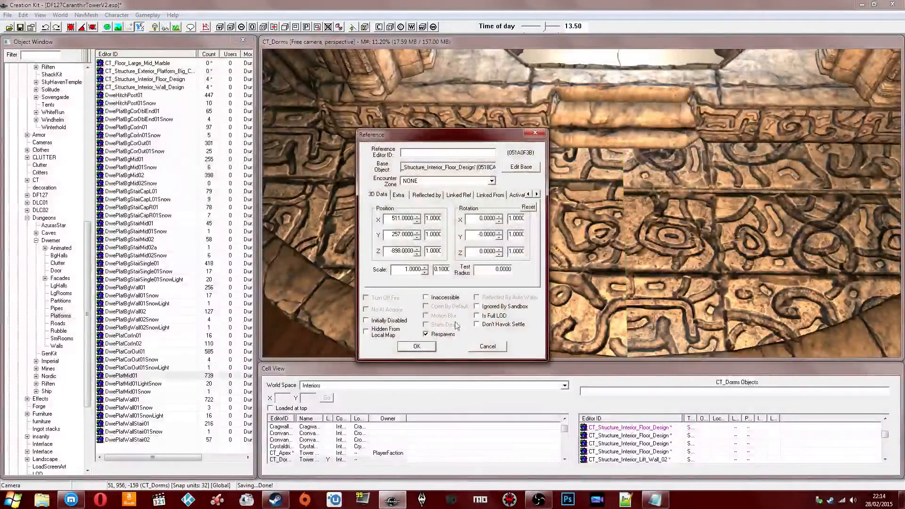
click(487, 346)
- Nudge the copied floor piece to line its carved pattern up with the adjoining floor piece
middle_drag(490, 262, 523, 235)
scroll(502, 259, down, 5)
scroll(505, 251, up, 3)
key(q)
right_drag(523, 234, 546, 227)
mouse_move(544, 227)
shift+middle_down()
mouse_move(579, 222)
mouse_move(548, 257)
mouse_move(541, 241)
shift+middle_up()
drag(528, 255, 524, 255)
middle_drag(551, 236, 528, 212)
scroll(565, 236, up, 4)
scroll(471, 226, up, 2)
middle_drag(453, 226, 495, 229)
drag(496, 230, 500, 221)
middle_drag(500, 222, 508, 239)
mouse_move(544, 237)
mouse_down()
mouse_move(535, 239)
mouse_move(544, 236)
mouse_up()
middle_drag(539, 228, 578, 237)
- Switch the view to bright lighting and toggle grid and angle snapping for checking the floor seam
scroll(547, 229, down, 3)
key(a)
scroll(542, 212, down, 3)
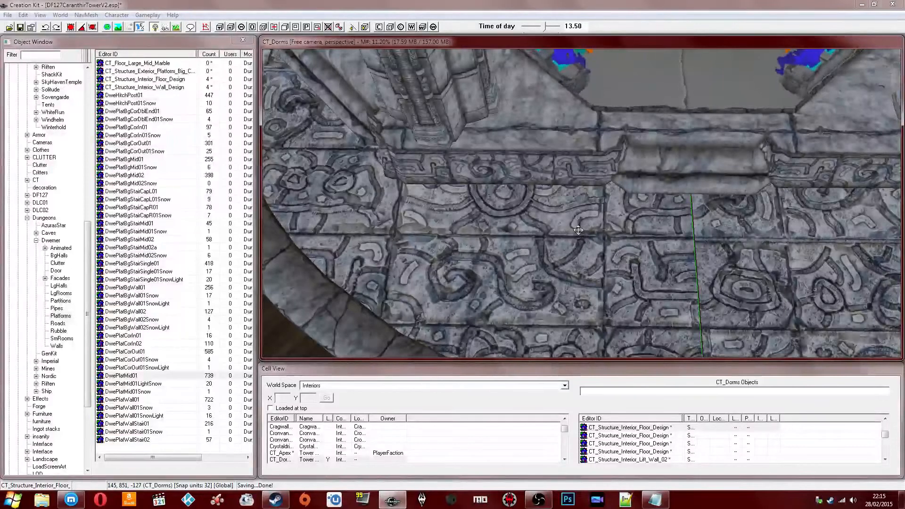
key(q)
key(ctrl+q)
right_drag(578, 230, 663, 230)
middle_drag(561, 225, 543, 152)
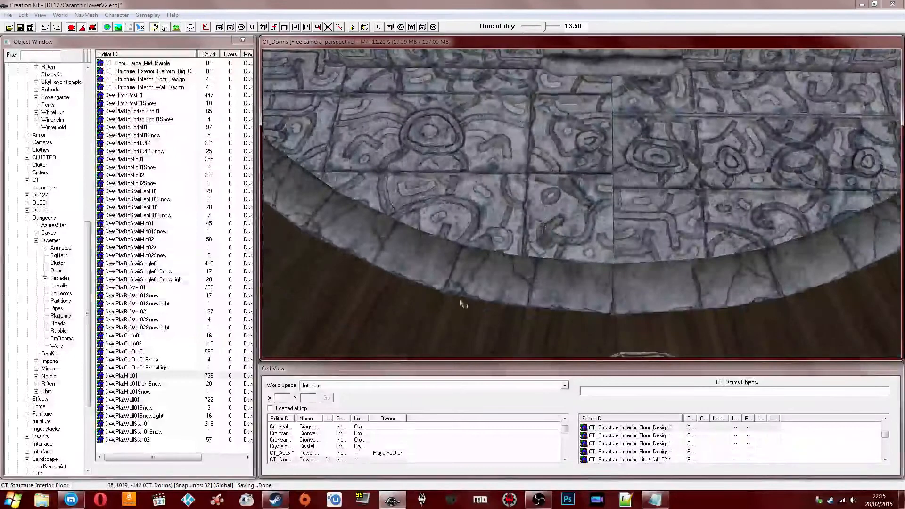
- Hide the curved structure around the floor's outer edge to expose the full floor pieces
click(463, 305)
key(1)
key(1)
scroll(535, 220, down, 3)
shift+middle_drag(534, 220, 545, 206)
- Shift the copied floor piece until its edges and carved tiles meet the neighbouring floor piece
drag(555, 193, 543, 283)
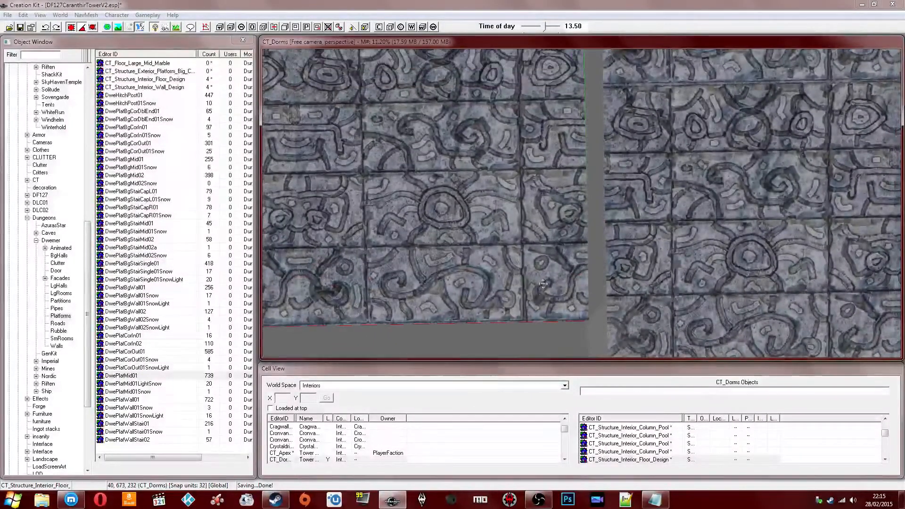
middle_drag(543, 284, 514, 193)
drag(488, 200, 505, 236)
scroll(472, 94, up, 2)
middle_drag(505, 236, 591, 260)
scroll(472, 94, down, 2)
key(d)
drag(591, 260, 591, 276)
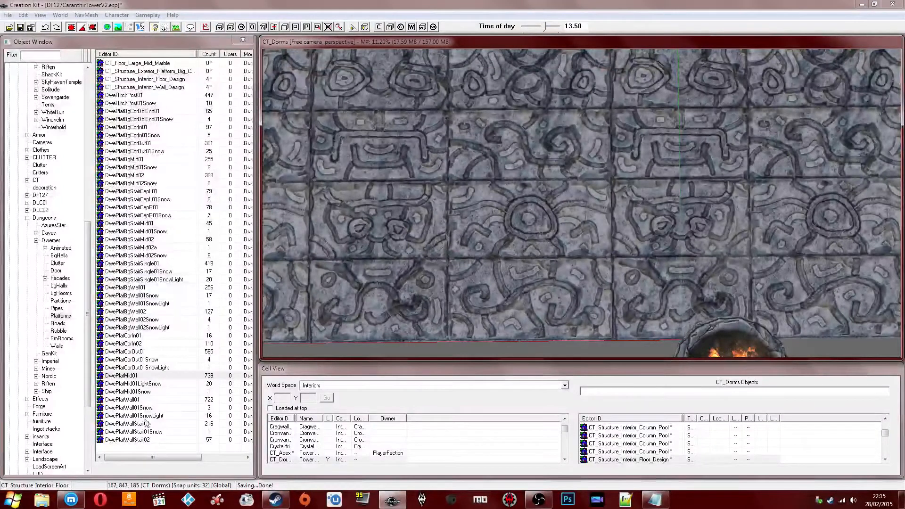
- Switch to the browser to read the live stream chat, and return to the Creation Kit
click(70, 501)
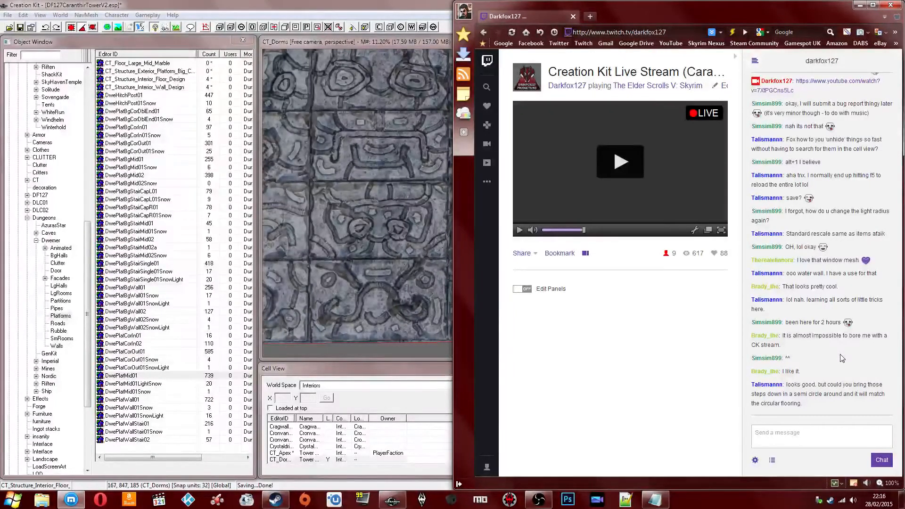
click(441, 272)
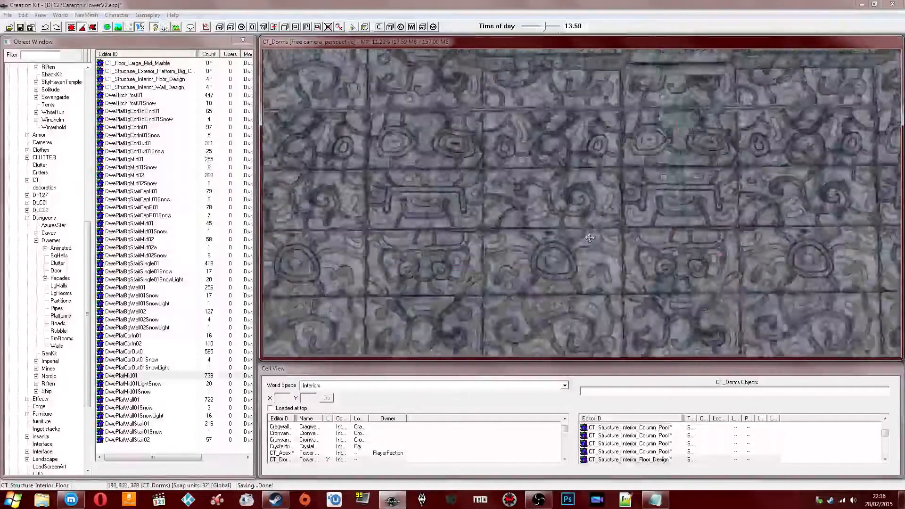
- Copy the Z position from the CT_Structure_Interior_Floor_Design reference at X -512, Y 512 and paste it into the adjoining floor piece's reference
scroll(590, 237, down, 8)
middle_drag(339, 156, 401, 278)
click(471, 247)
double_click(386, 288)
double_click(385, 251)
right_click(410, 252)
click(429, 282)
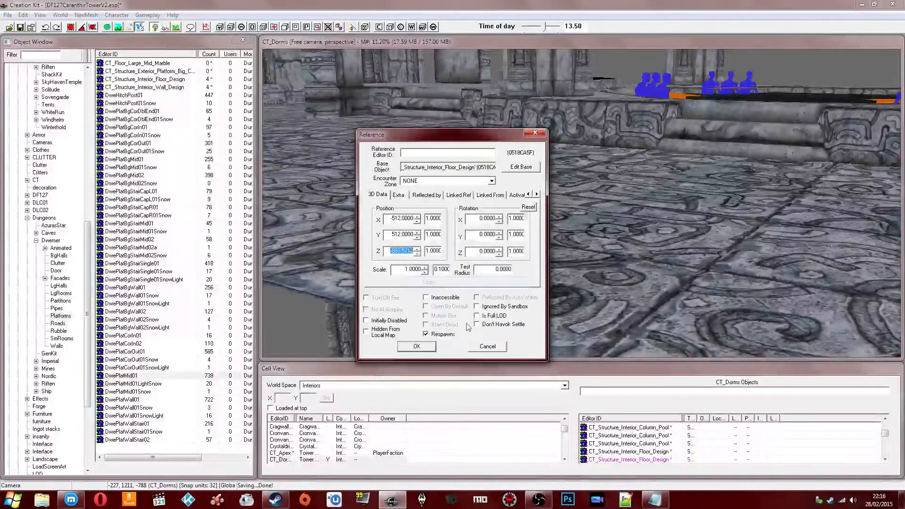
click(487, 346)
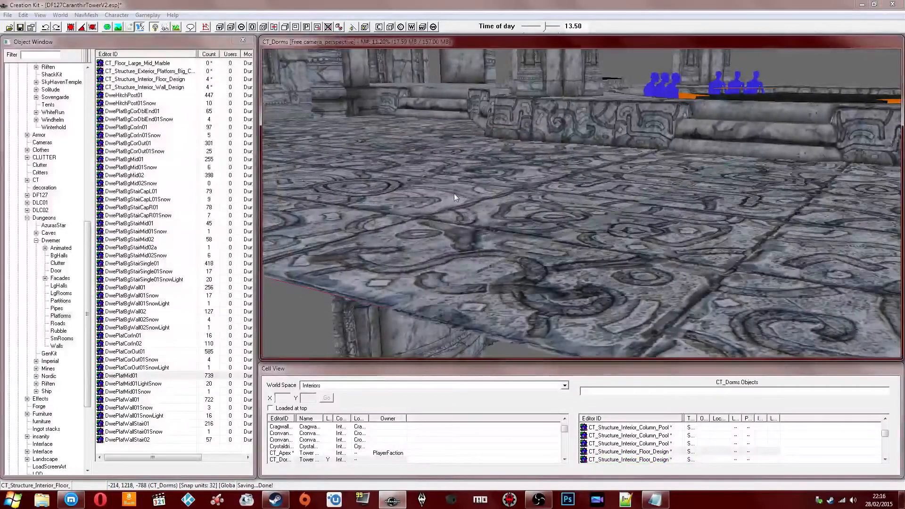
double_click(380, 284)
key(ctrl+v)
key(Return)
shift+middle_drag(474, 256, 552, 282)
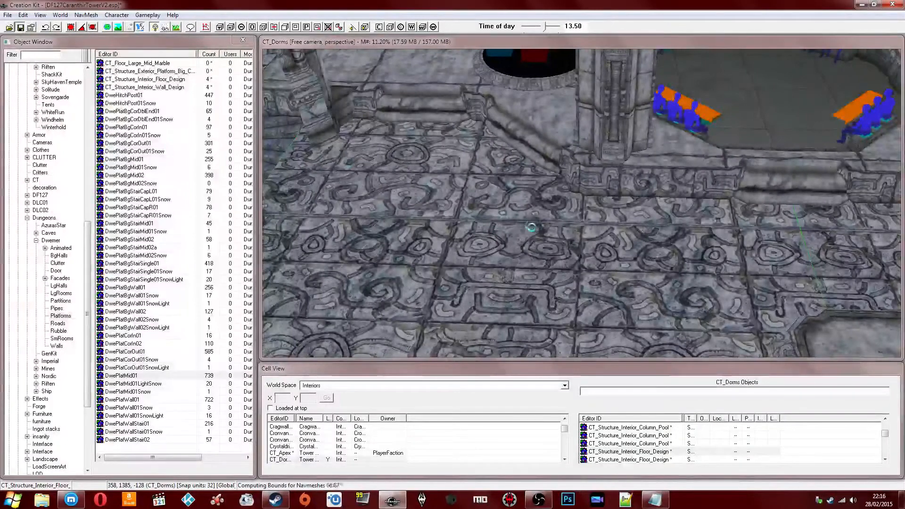
- Examine the side tower's interior and the gap between its doorway, the archway and the raised walkway
shift+middle_drag(523, 207, 578, 178)
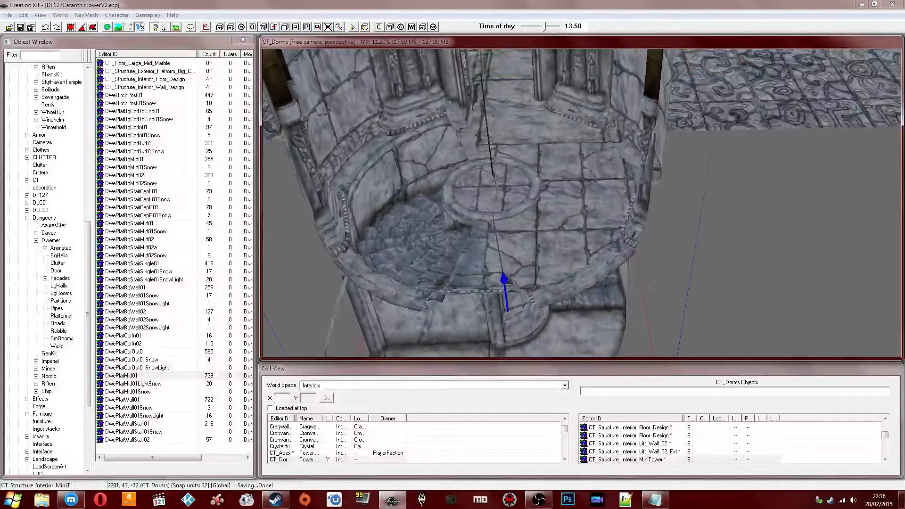
shift+middle_drag(534, 136, 536, 154)
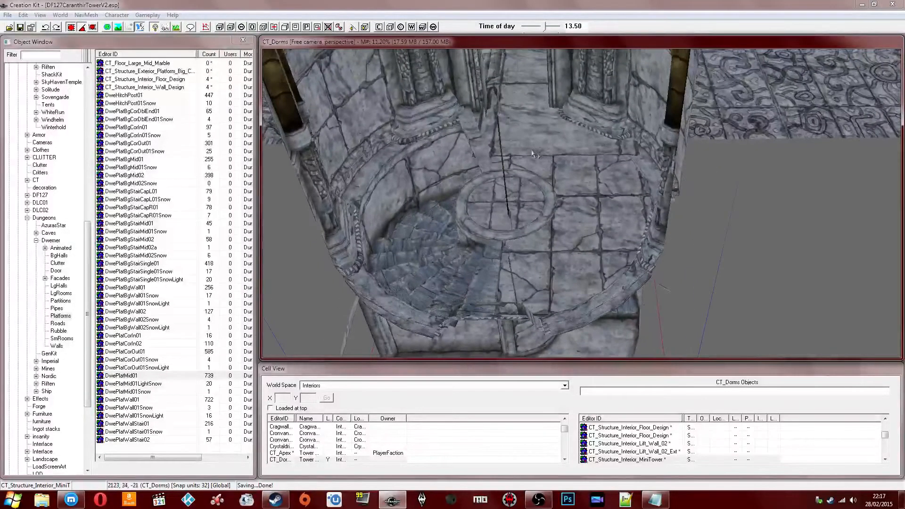
shift+middle_drag(560, 184, 559, 187)
shift+middle_drag(567, 217, 546, 219)
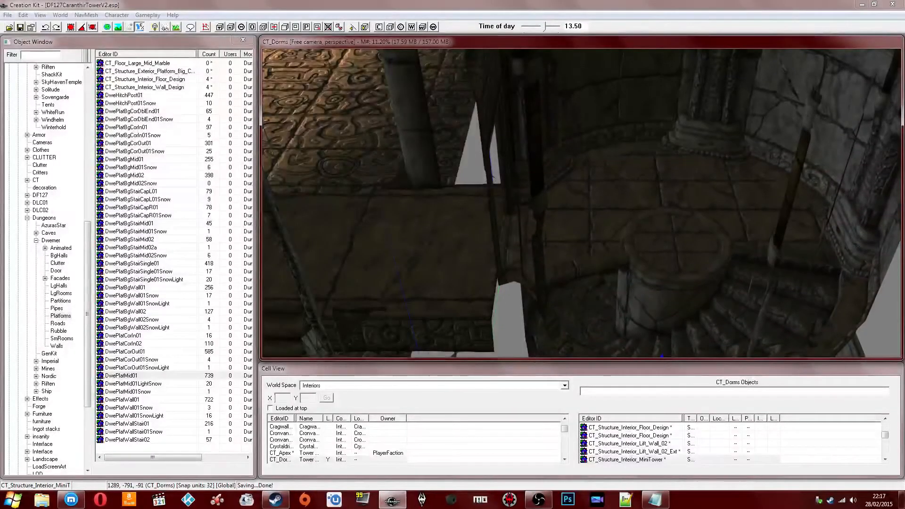
shift+middle_drag(546, 219, 553, 213)
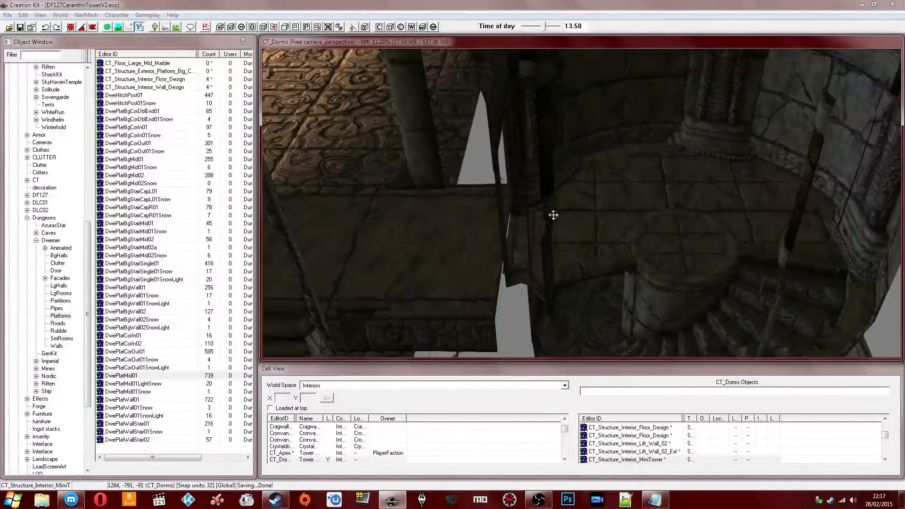
drag(553, 215, 551, 220)
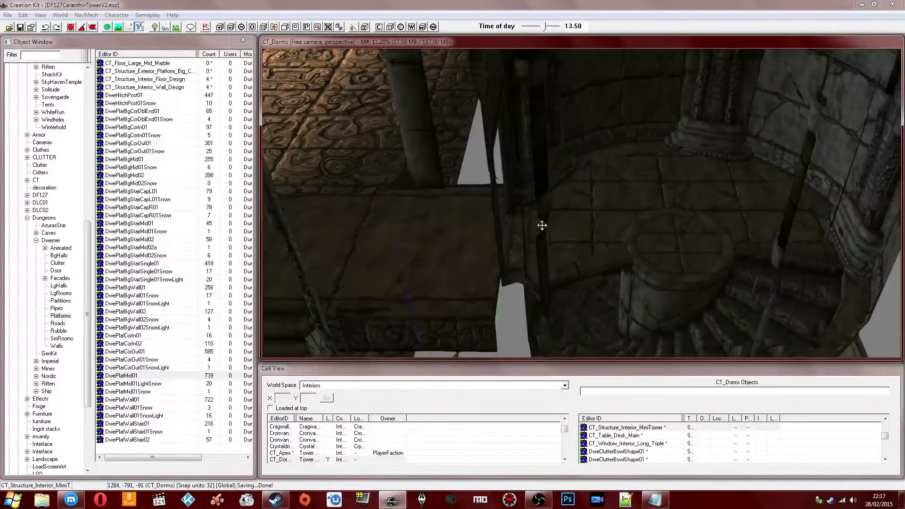
drag(542, 225, 545, 225)
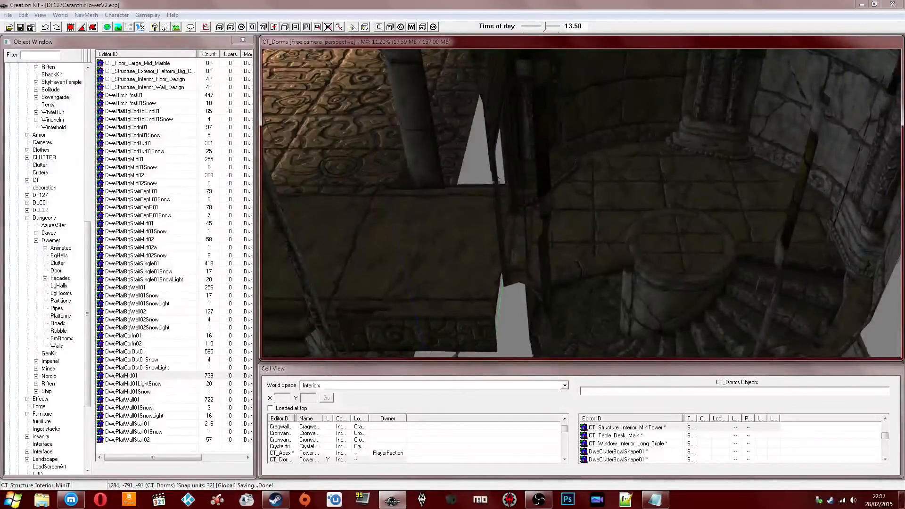
shift+middle_drag(498, 180, 528, 206)
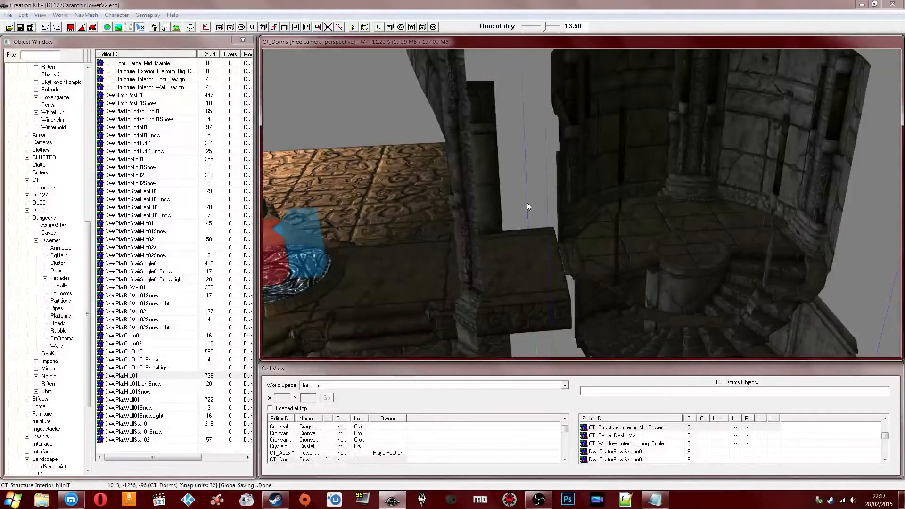
mouse_move(632, 154)
shift+middle_down()
mouse_move(646, 148)
mouse_move(622, 151)
mouse_move(698, 134)
shift+middle_up()
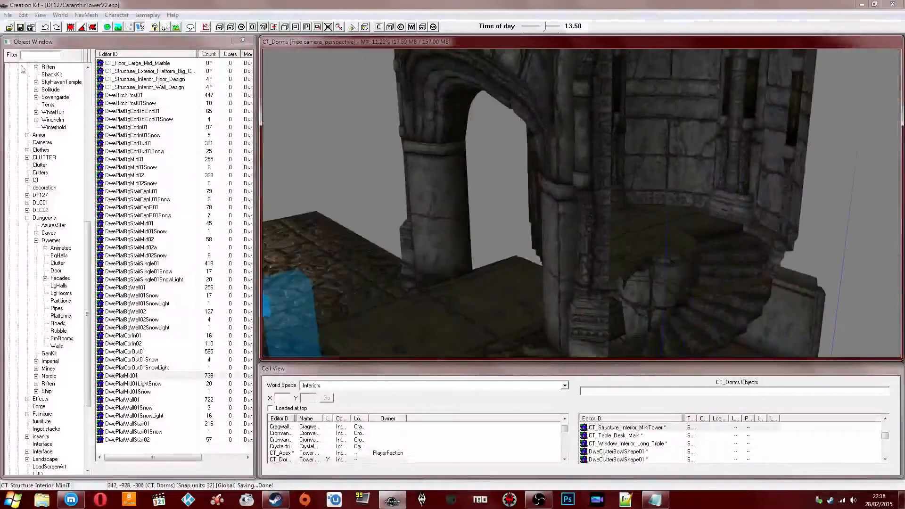
- Clear the object filter, list the Dwemer Facades pieces, and preview DweFacadeBalcony01 with the ground plane turned off
click(33, 55)
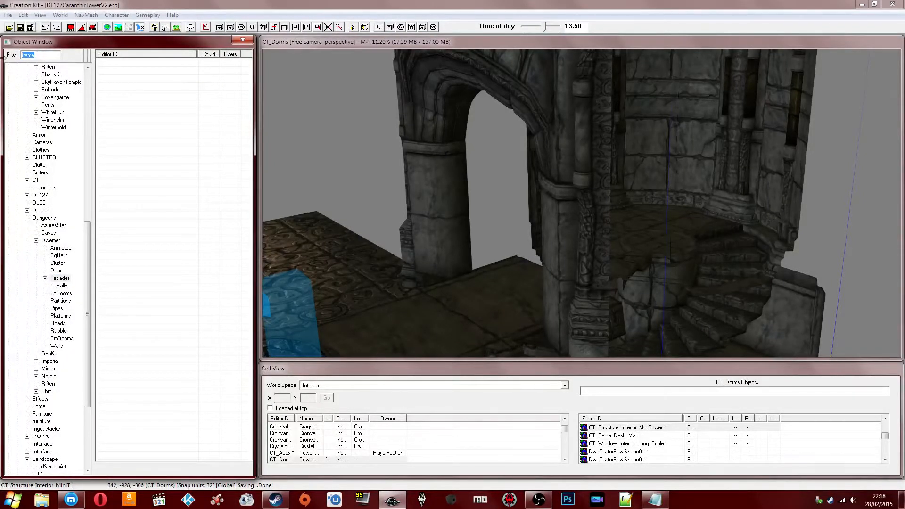
click(59, 278)
right_click(139, 119)
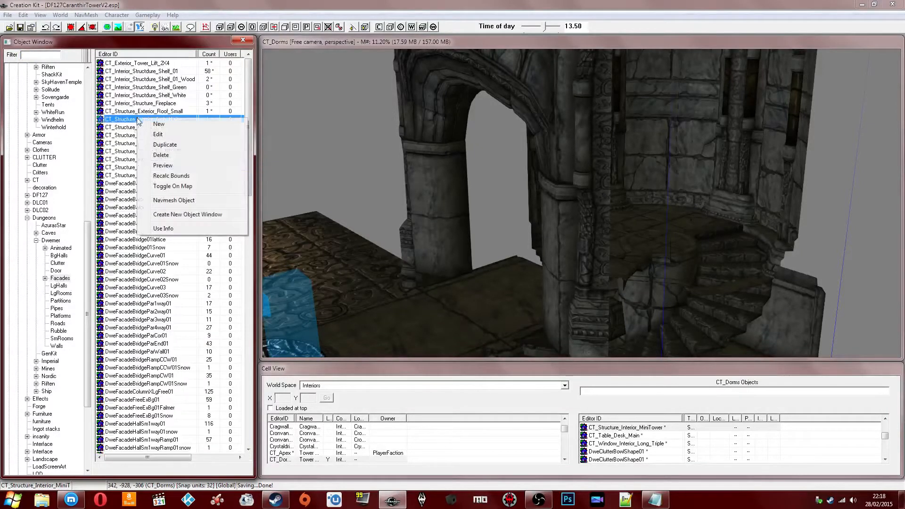
click(163, 165)
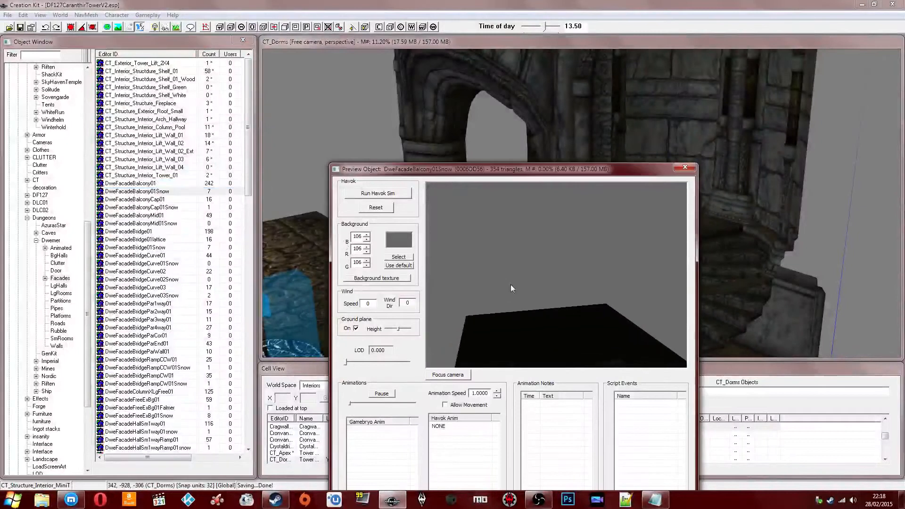
drag(510, 284, 518, 279)
click(355, 328)
click(136, 184)
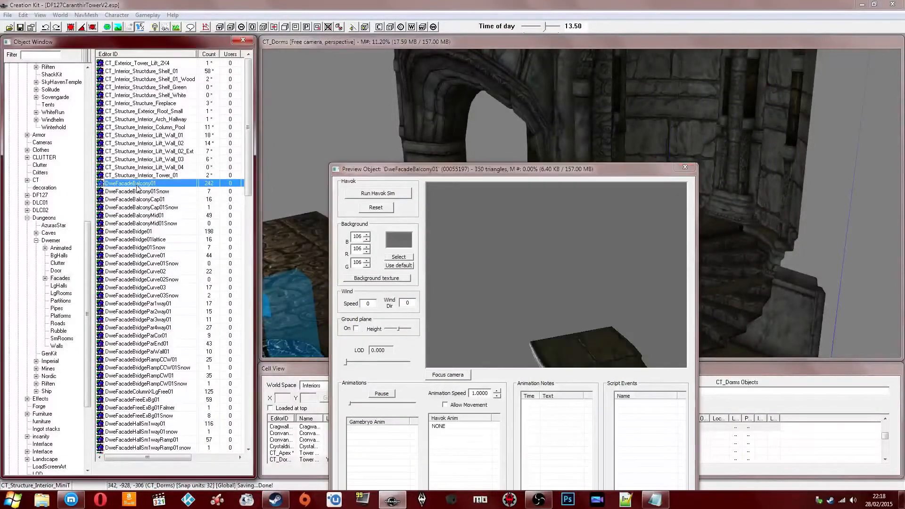
- Look through the previews of the DweFacade balcony and bridge pieces, as far as DweFacadeBridgeParWall01
key(Down)
key(Down)
key(Down)
key(Down)
key(Down)
key(Down)
key(Down)
key(Down)
key(Down)
key(Down)
key(Down)
key(Down)
key(Down)
key(Down)
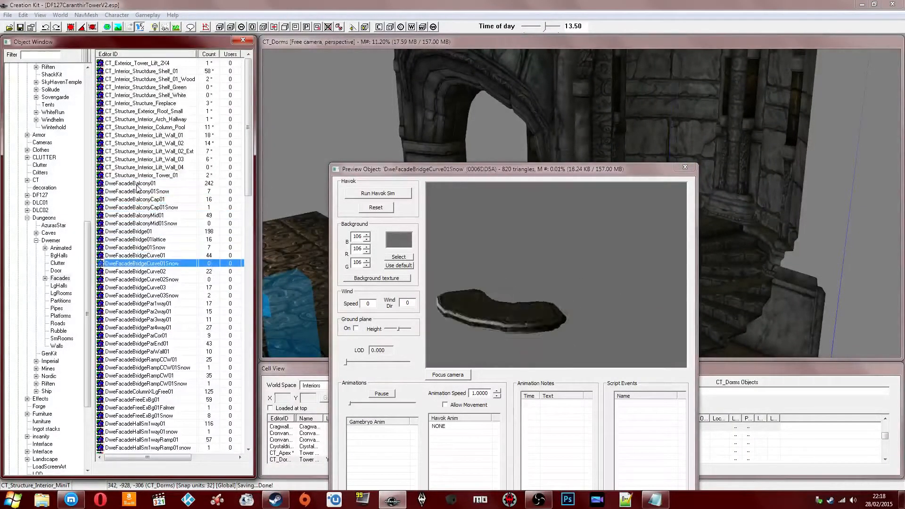
key(Down)
key(Down)
key(Down)
key(Down)
key(Down)
key(Down)
key(Down)
key(Down)
key(Down)
key(Down)
key(Down)
key(Down)
key(Down)
key(Down)
key(Down)
key(Down)
key(Down)
key(Down)
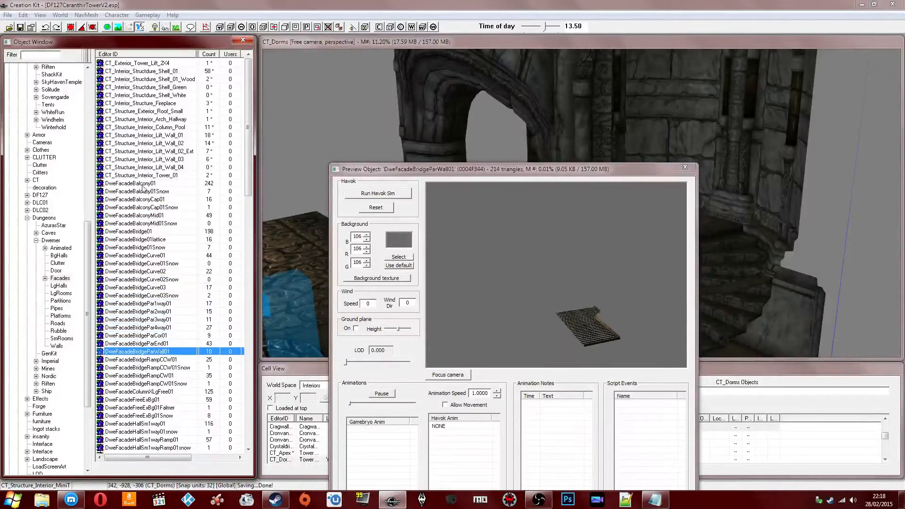
- Look through the previews of the larger Dwemer facade pieces and the DweFacadeHallSm hallway variants
key(Down)
key(Down)
key(Down)
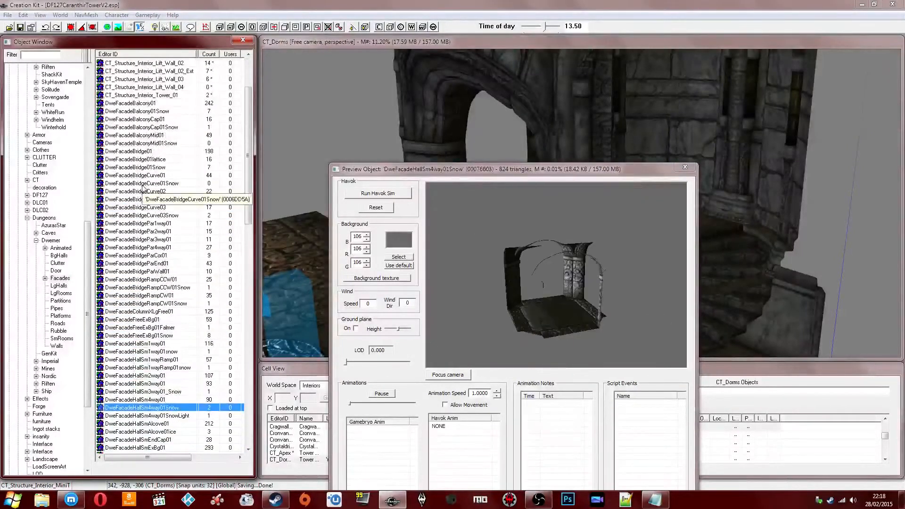
key(Up)
key(Up)
key(Up)
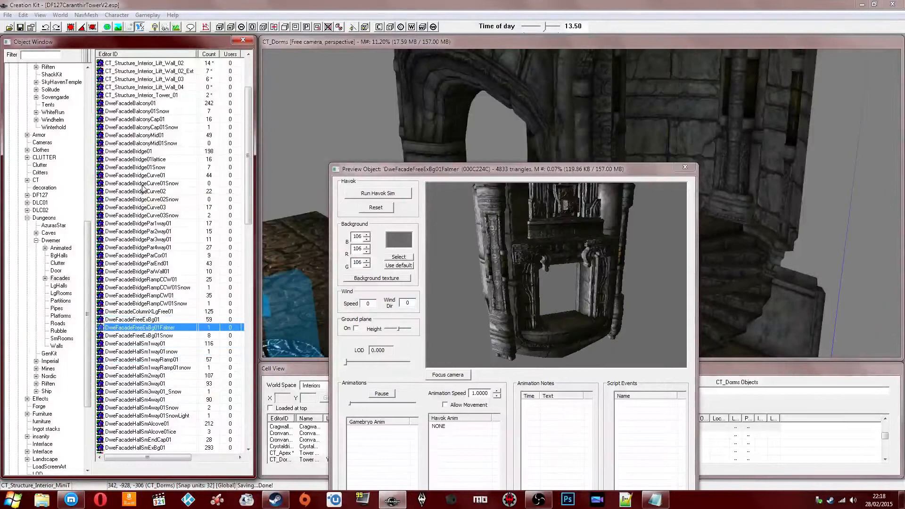
key(Down)
key(Down)
key(Down)
key(Down)
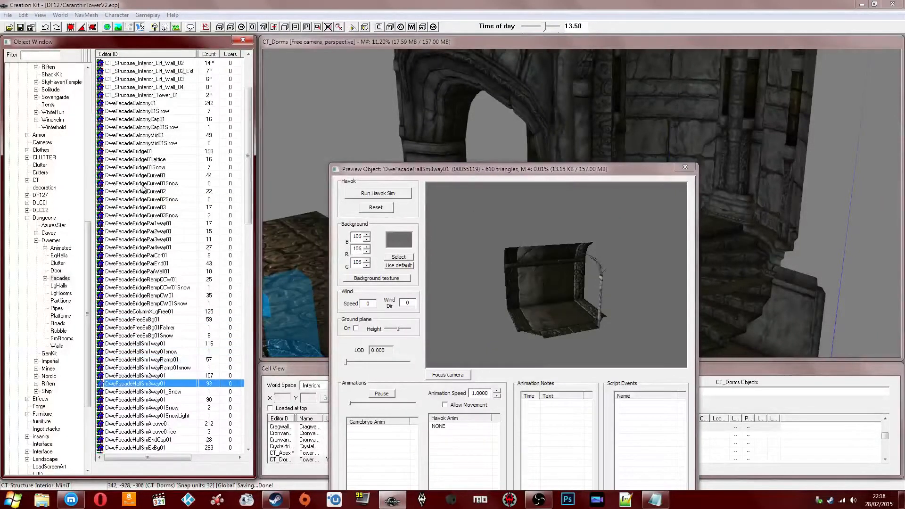
key(Down)
key(Down)
key(Down)
key(Down)
key(Down)
key(Down)
key(Down)
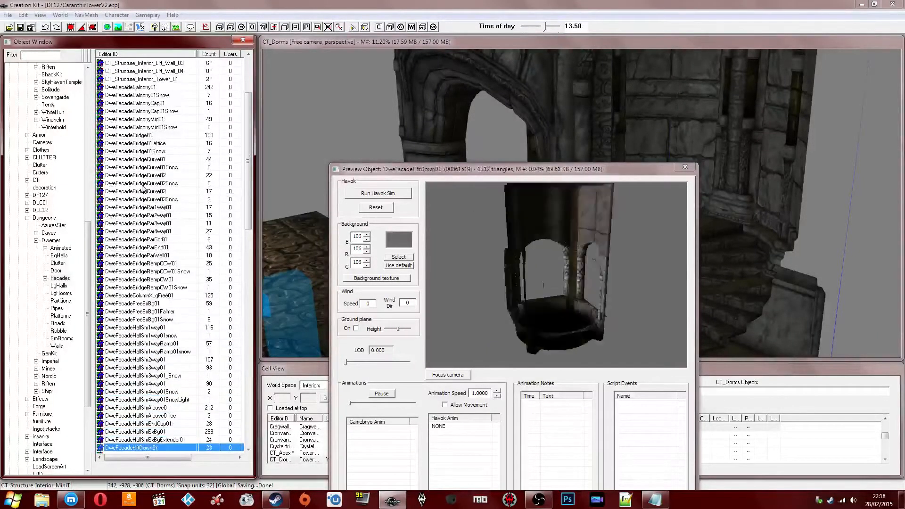
key(Down)
- Inspect the shapes of DweFacadeHallSmExBgExtender01 and DweFacadeHallSmExBg01 from several angles in the preview
click(583, 228)
drag(582, 228, 503, 223)
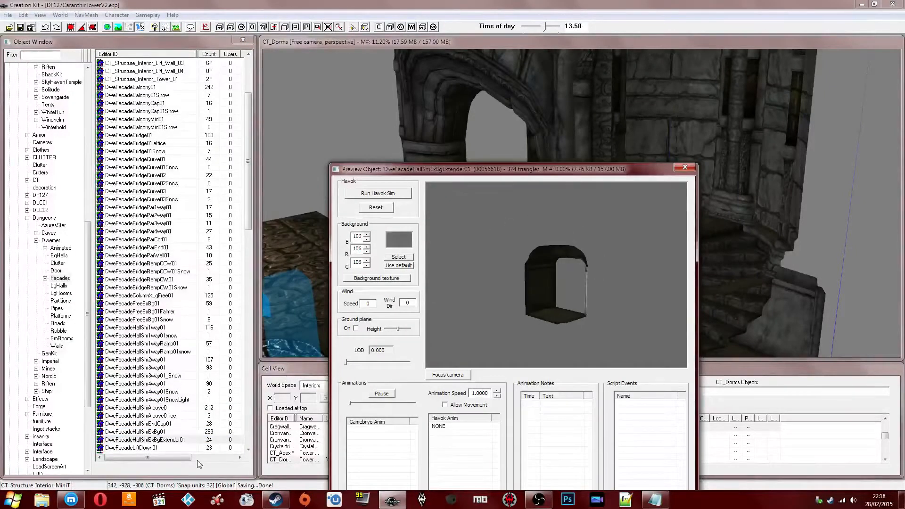
click(153, 432)
click(473, 290)
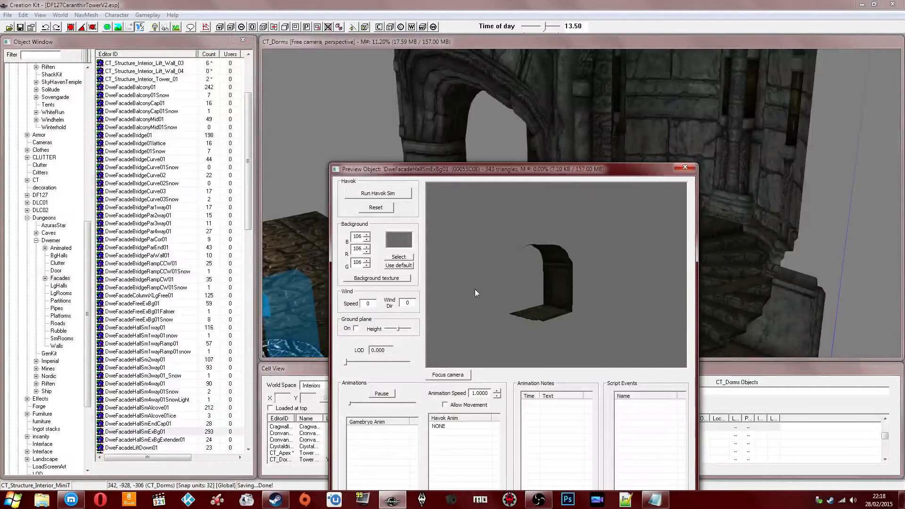
drag(474, 289, 566, 296)
- Place a DweFacadeHallSmExBg01 hallway piece in CT_Dorms and move it between the archway and the side tower
drag(144, 433, 404, 342)
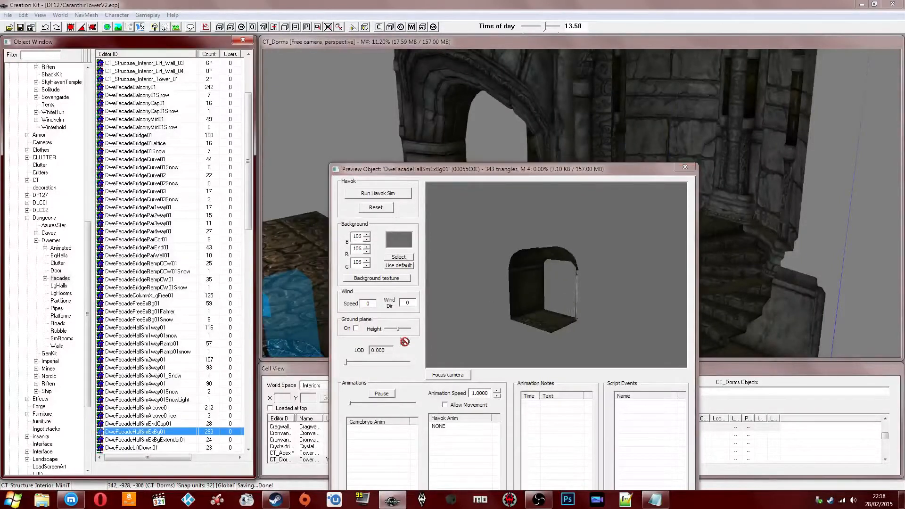
drag(717, 268, 711, 259)
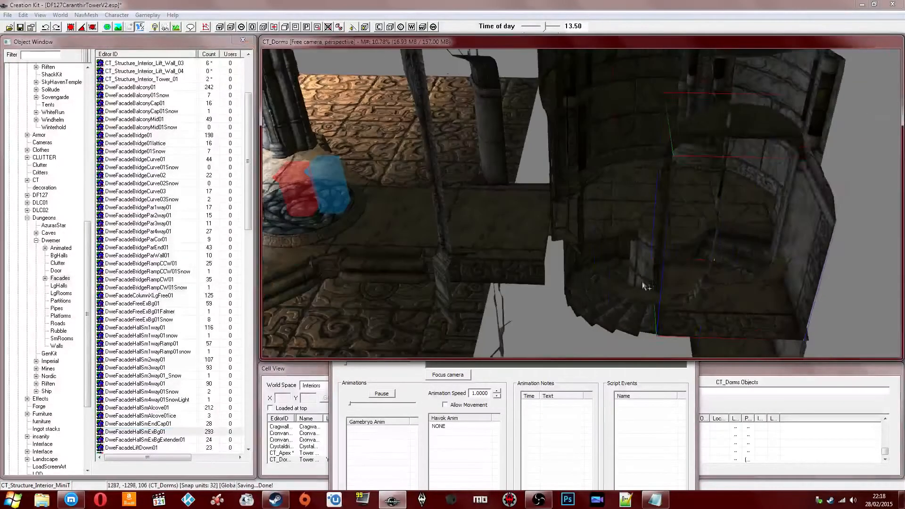
right_drag(712, 259, 643, 281)
drag(644, 280, 518, 221)
middle_drag(518, 221, 526, 270)
scroll(526, 270, up, 2)
click(645, 248)
shift+middle_drag(645, 249, 621, 249)
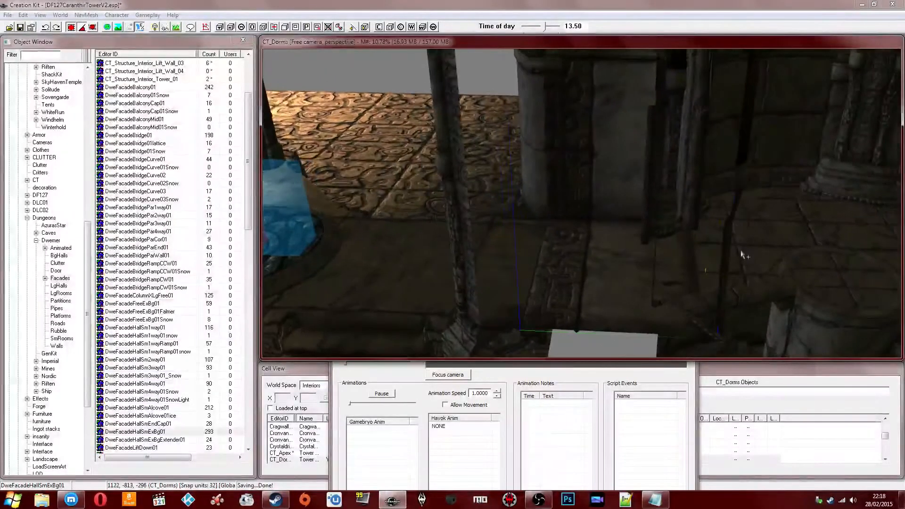
- Try to clear the tower from the hallway piece's end and adjust the piece's height to the raised walkway
click(743, 254)
key(Delete)
drag(593, 251, 647, 255)
drag(589, 268, 633, 268)
mouse_move(632, 268)
shift+middle_down()
mouse_move(639, 255)
mouse_move(623, 263)
mouse_move(626, 252)
shift+middle_up()
key(z)
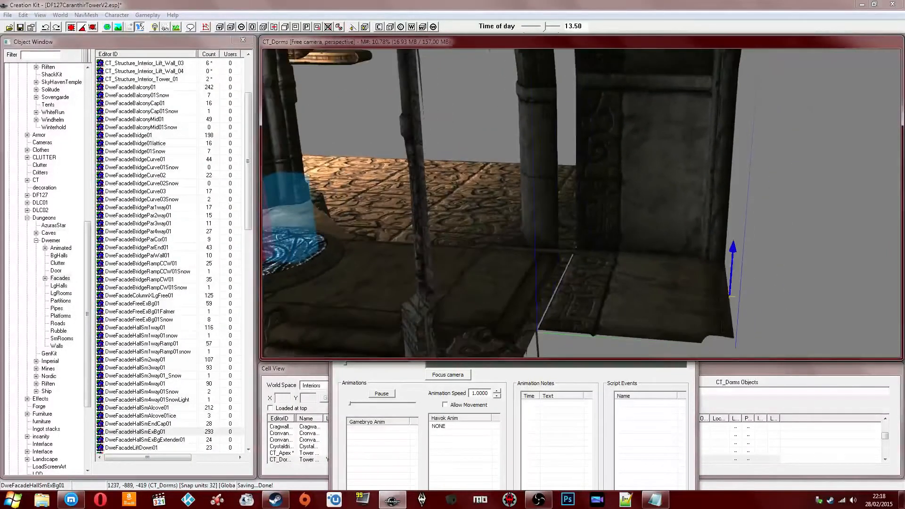
drag(627, 251, 607, 272)
shift+middle_drag(607, 272, 636, 258)
drag(637, 258, 636, 253)
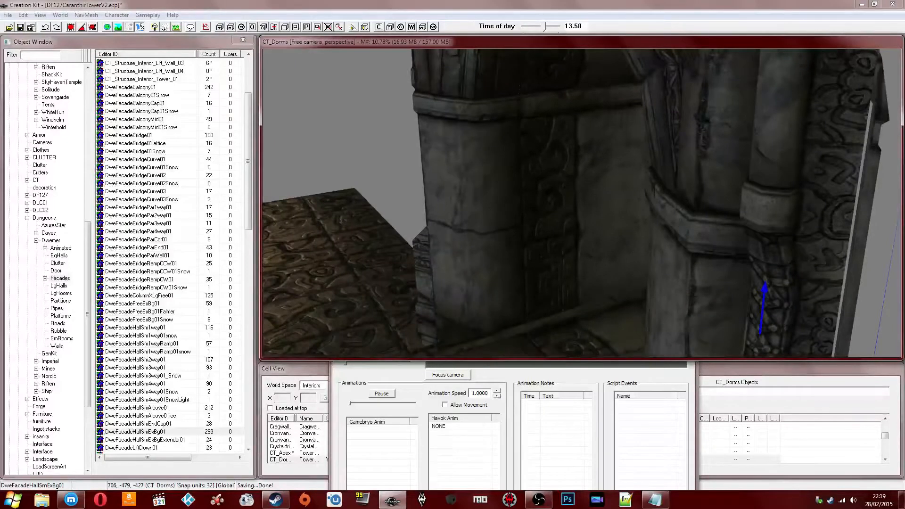
- Copy the Z position -856.2559 from the adjoining CT_Structure_Interior_Lift_Wall_02_Ext reference to the hallway piece, and check the piece's reference
double_click(474, 212)
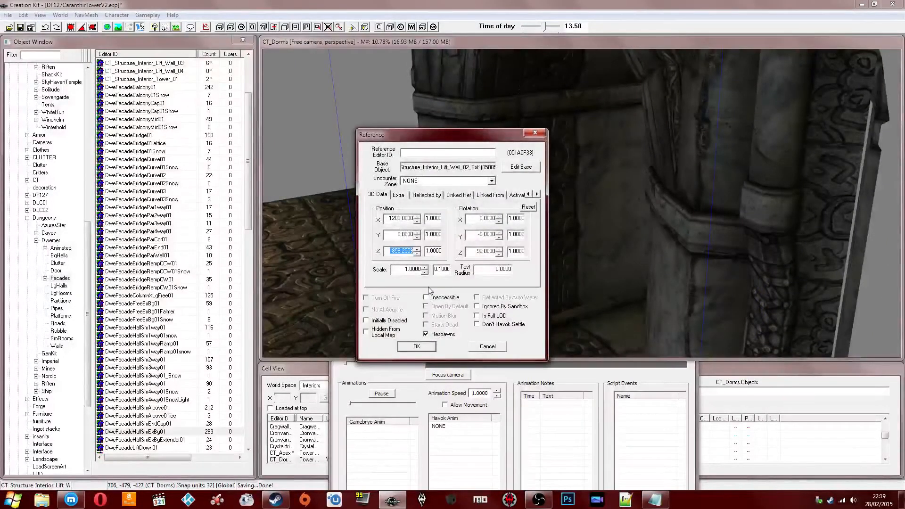
click(435, 375)
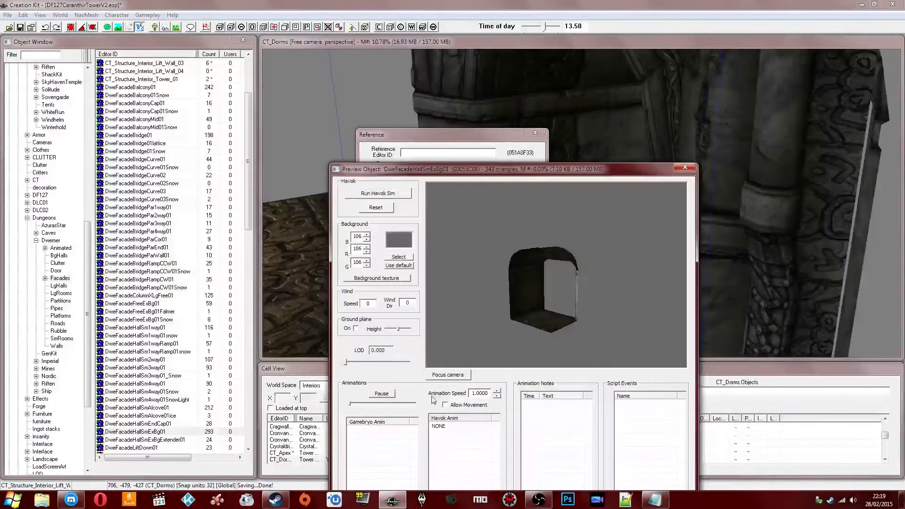
click(687, 169)
click(485, 346)
double_click(587, 242)
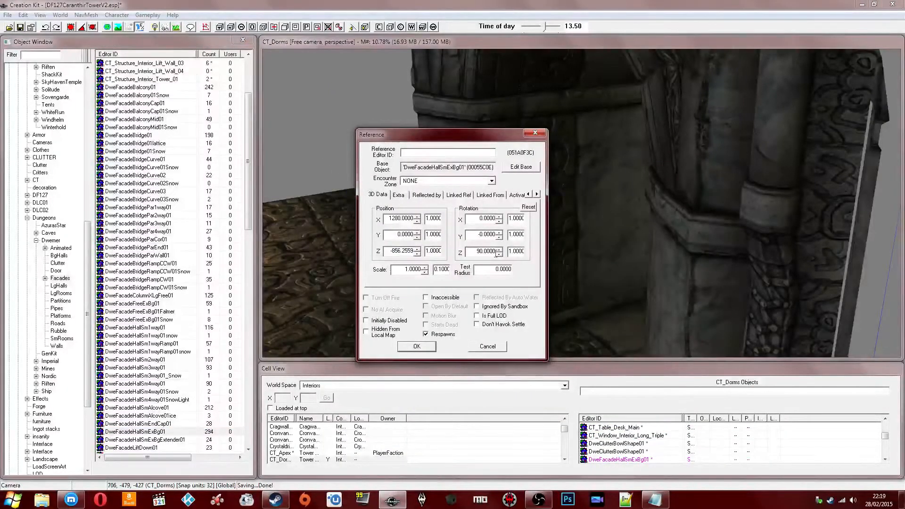
click(487, 347)
- Adjust the mini tower's position relative to the end of the hallway piece, and check the tower's reference
shift+middle_drag(525, 227, 699, 230)
drag(641, 218, 641, 272)
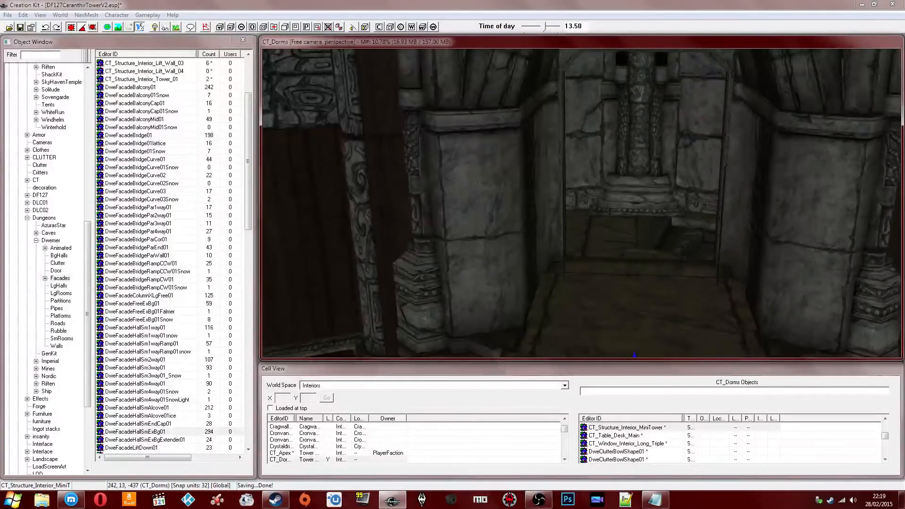
shift+middle_drag(639, 339, 556, 216)
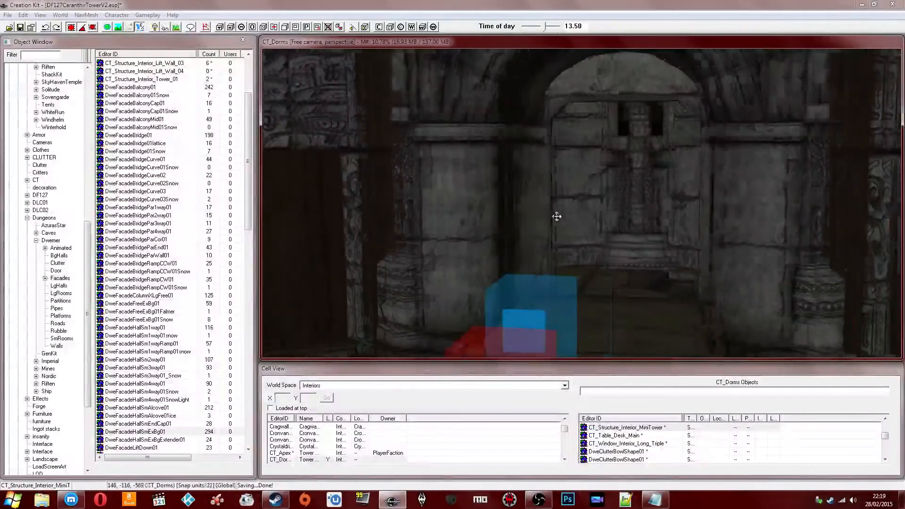
click(507, 182)
shift+middle_drag(507, 182, 502, 183)
double_click(606, 196)
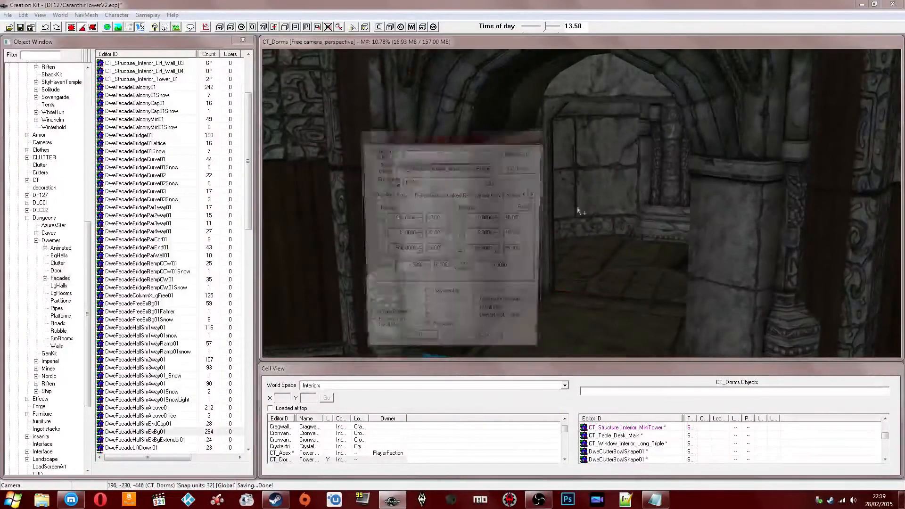
click(429, 345)
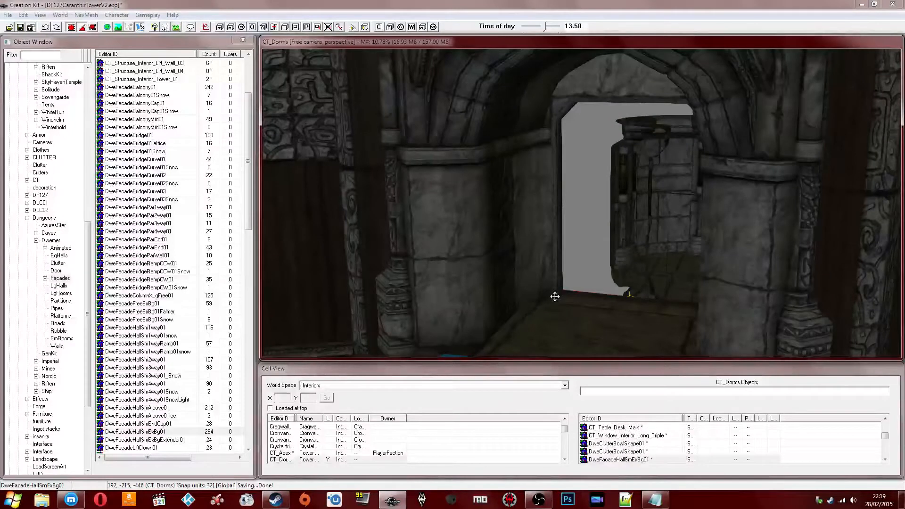
- Delete the DweFacadeHallSmExBg01 hallway piece and the raised Dwemer platform pieces in the archway
scroll(555, 297, up, 3)
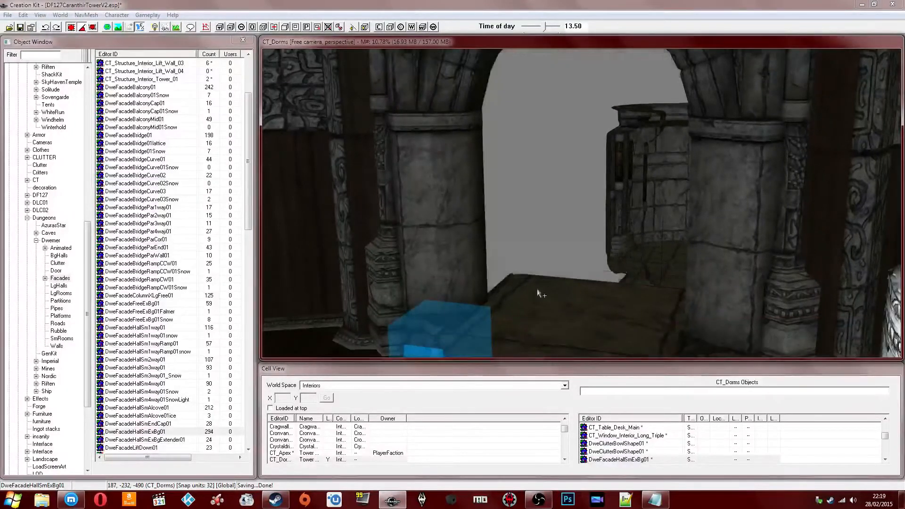
key(Delete)
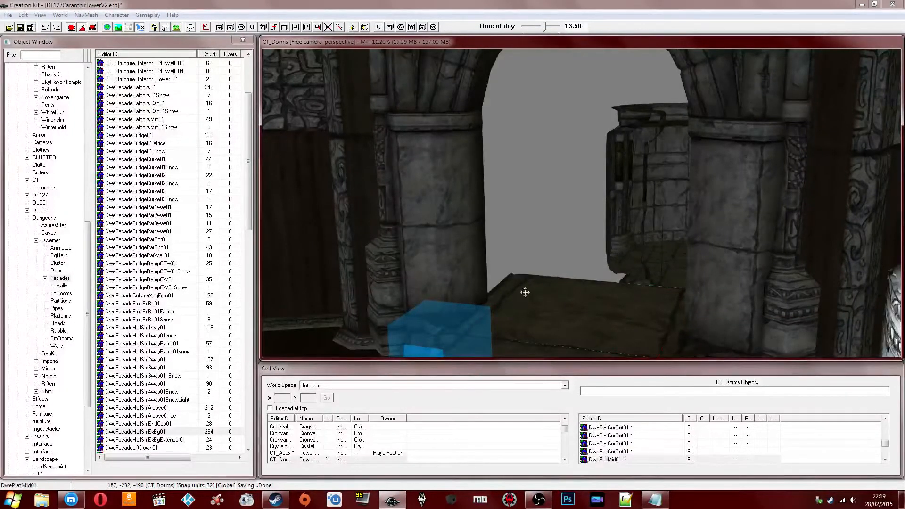
key(Delete)
key(Delete)
shift+middle_drag(678, 318, 516, 281)
- Preview the DweFacadeHallSmEndCap01 piece and inspect its shape from several angles
click(148, 424)
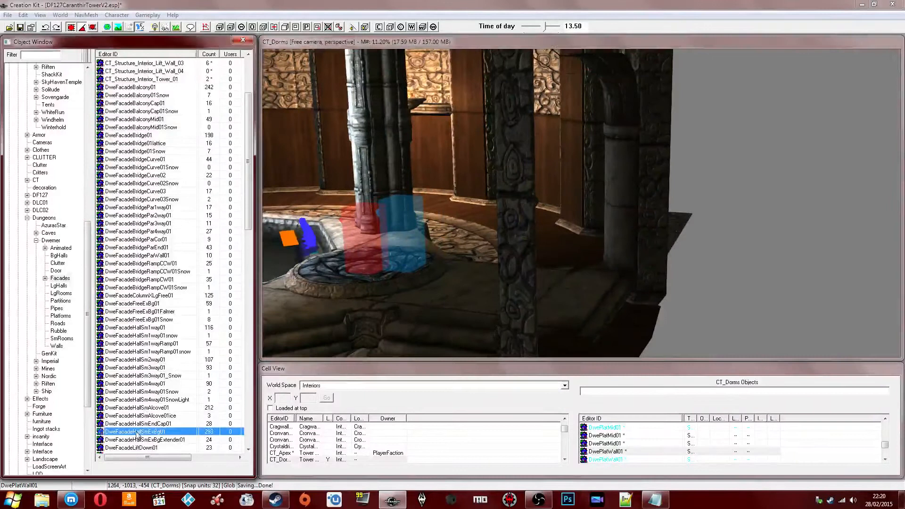
right_click(149, 425)
click(164, 354)
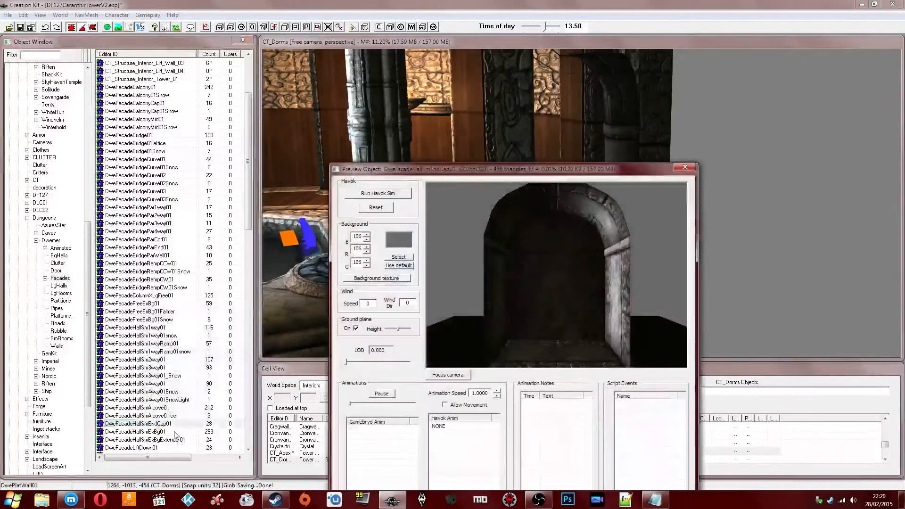
drag(514, 312, 435, 313)
scroll(435, 313, down, 2)
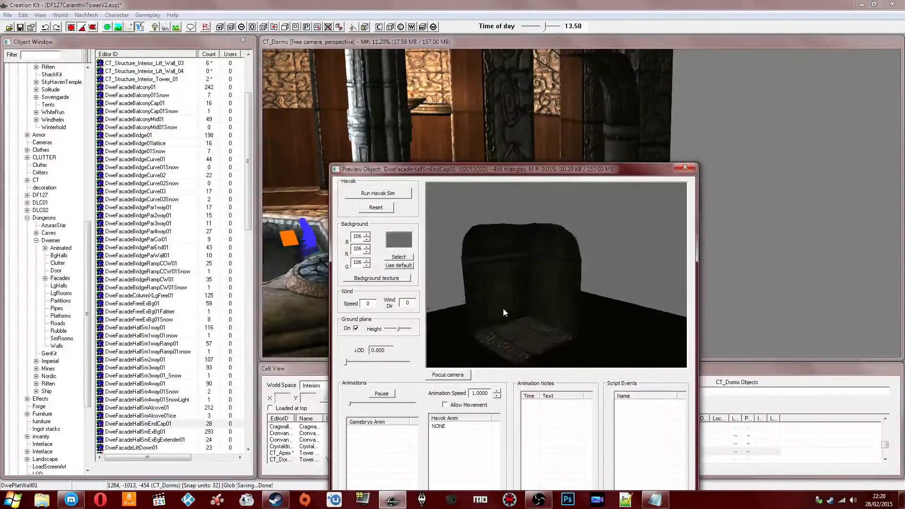
drag(502, 308, 452, 309)
click(175, 416)
- Compare the previews of the neighbouring DweFacadeHallSm variants, ending on DweFacadeHallSm1way01
key(Down)
key(Down)
key(Down)
key(Down)
key(Down)
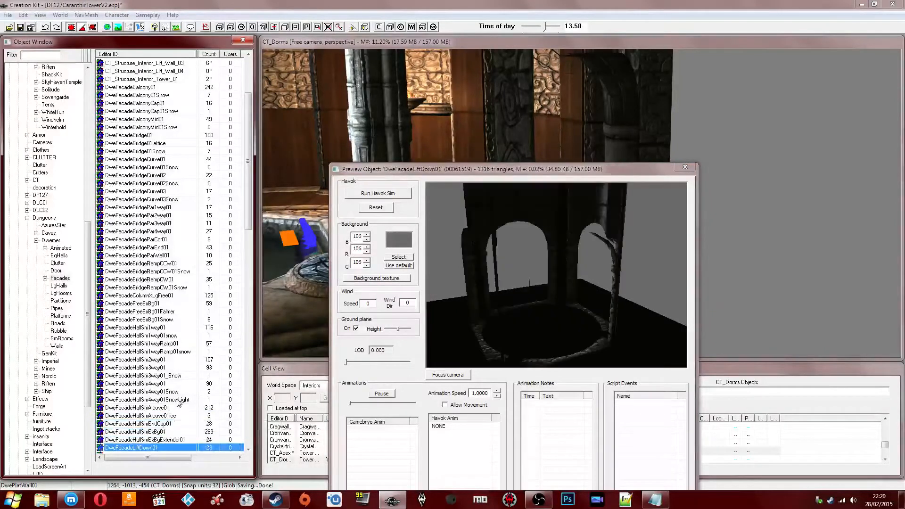
key(Up)
key(Up)
key(Up)
key(Up)
key(Up)
key(Up)
key(Up)
key(Up)
key(Up)
key(Up)
key(Up)
key(Up)
key(Up)
key(Up)
key(Up)
key(Up)
key(Up)
key(Up)
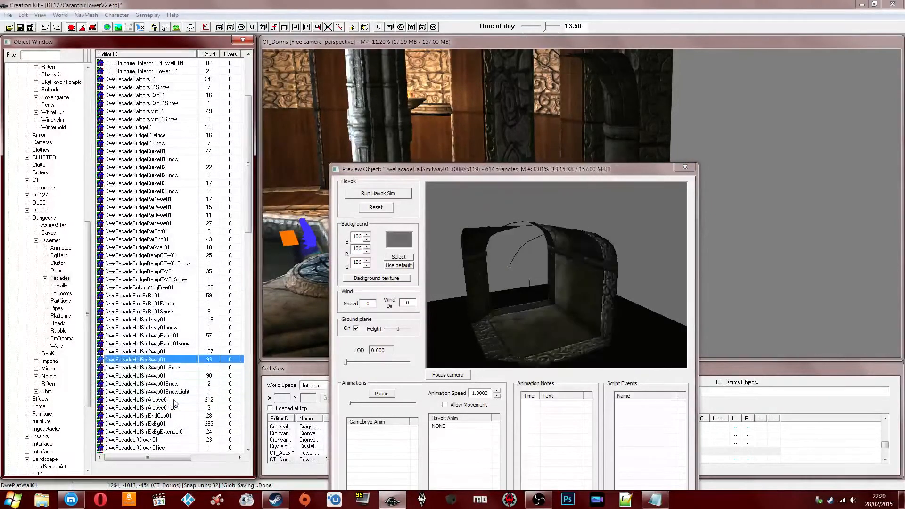
key(Down)
key(Down)
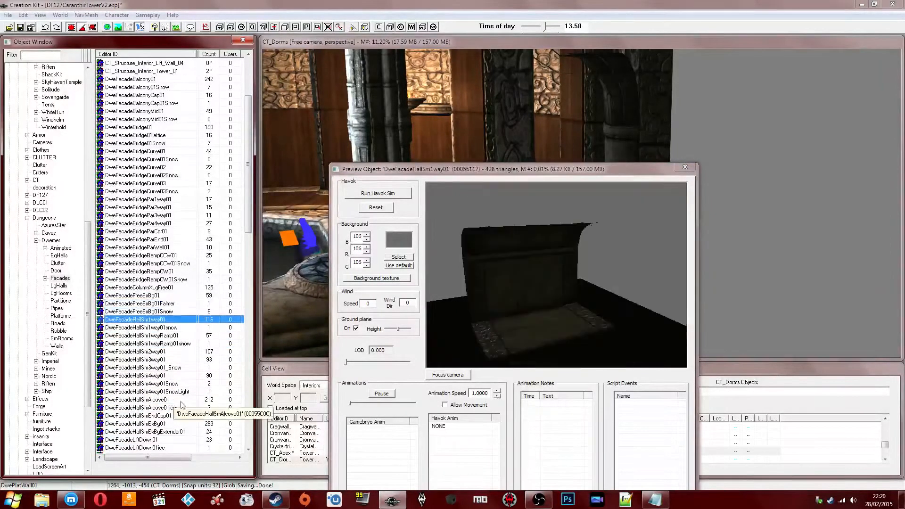
- Place a DweFacadeHallSm1way01 piece against the archway at X 1280, Y 0, Z -864, with a Z rotation of 90
drag(591, 170, 613, 160)
shift+middle_drag(614, 174, 604, 198)
drag(604, 127, 752, 311)
shift+middle_drag(753, 310, 735, 282)
drag(735, 283, 728, 282)
drag(774, 341, 800, 345)
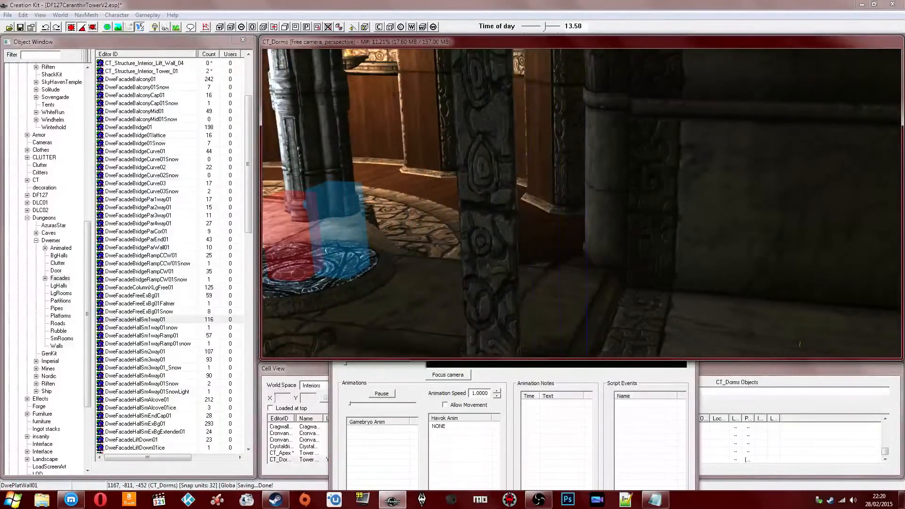
- Check the hall piece's position and rotation in its reference, and examine the gap between it and the mini tower
double_click(754, 247)
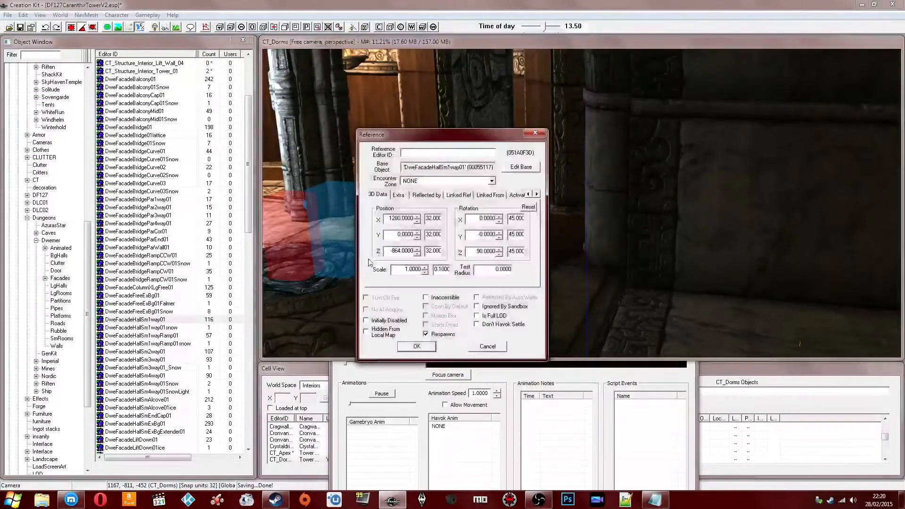
key(Return)
shift+middle_drag(601, 257, 640, 256)
shift+middle_drag(506, 134, 543, 194)
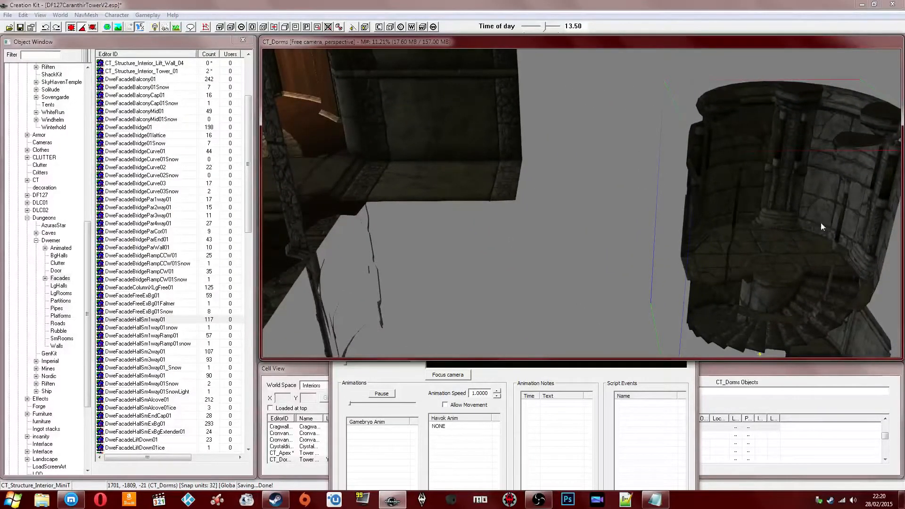
- Move the mini tower towards the hall piece, to X 1600, Y -192, Z -1152, and check its position in its reference
drag(759, 245, 539, 183)
shift+middle_drag(764, 226, 688, 203)
double_click(688, 202)
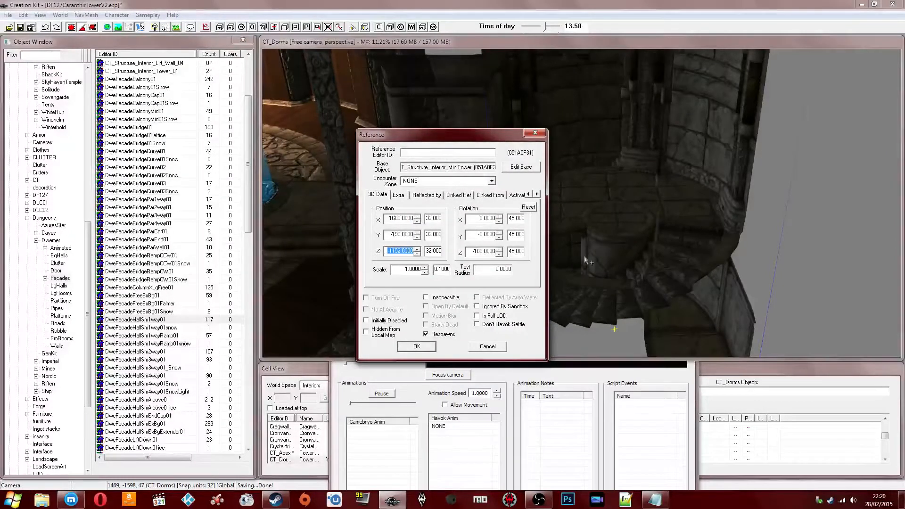
key(Escape)
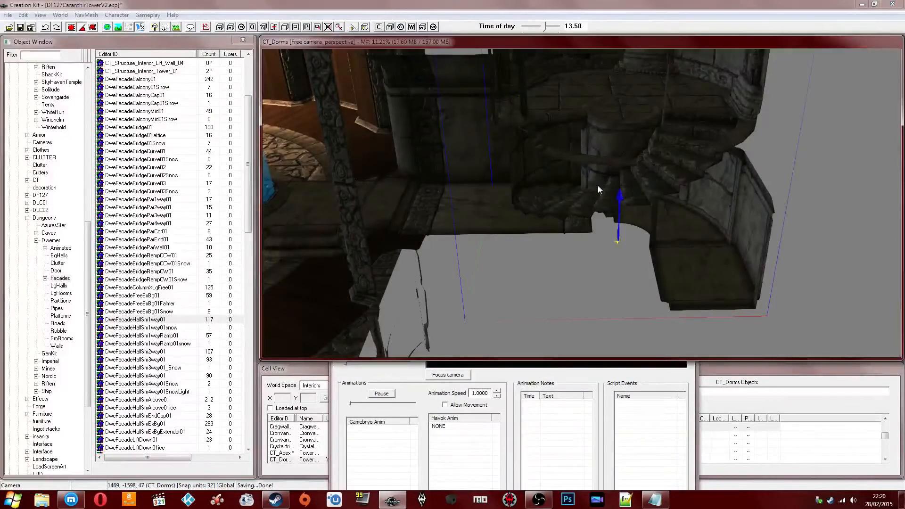
- Adjust the mini tower's height and sideways position so its doorway and floor line up with the hall piece
drag(598, 186, 598, 228)
drag(596, 196, 614, 328)
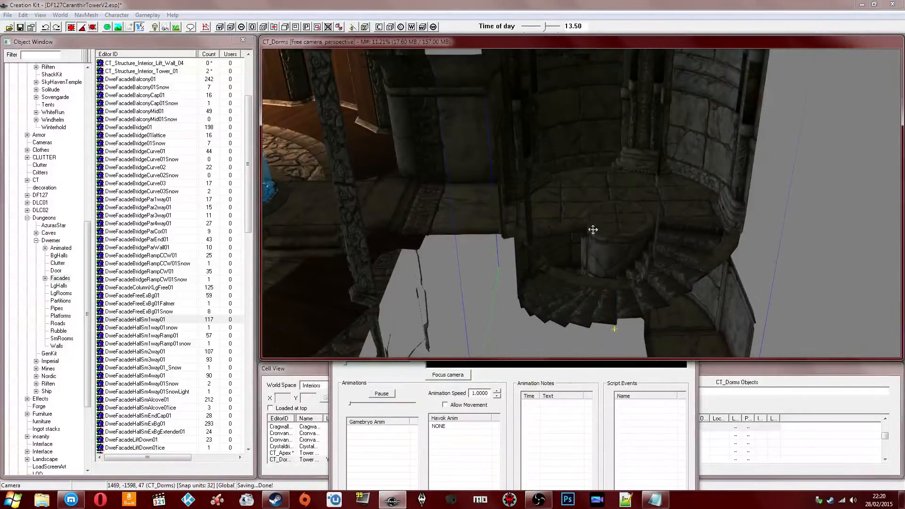
shift+middle_drag(589, 232, 589, 203)
scroll(552, 210, up, 5)
scroll(589, 203, up, 2)
drag(600, 194, 557, 224)
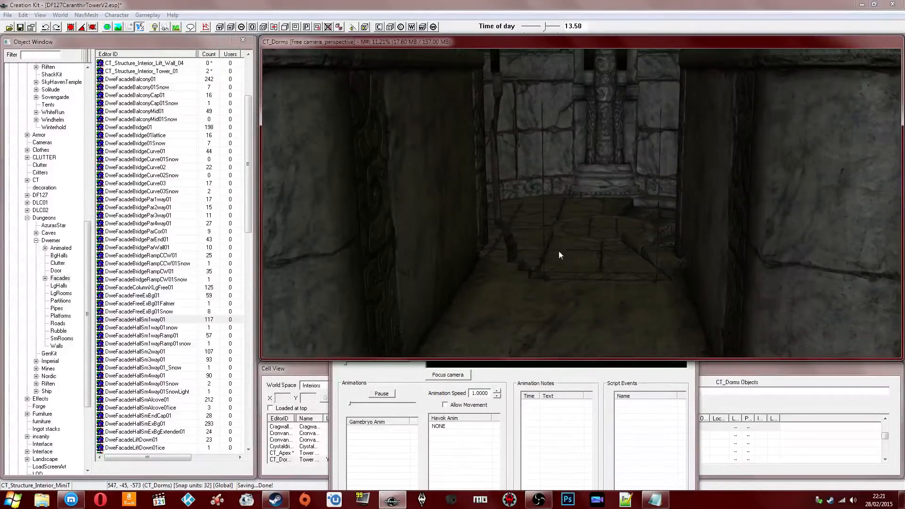
- Filter the Dwemer objects for "frame" and preview DwePtnWallExBgFrame01 and DweDoorFrameExBgtoExSm01
scroll(559, 250, down, 3)
shift+middle_drag(565, 259, 545, 231)
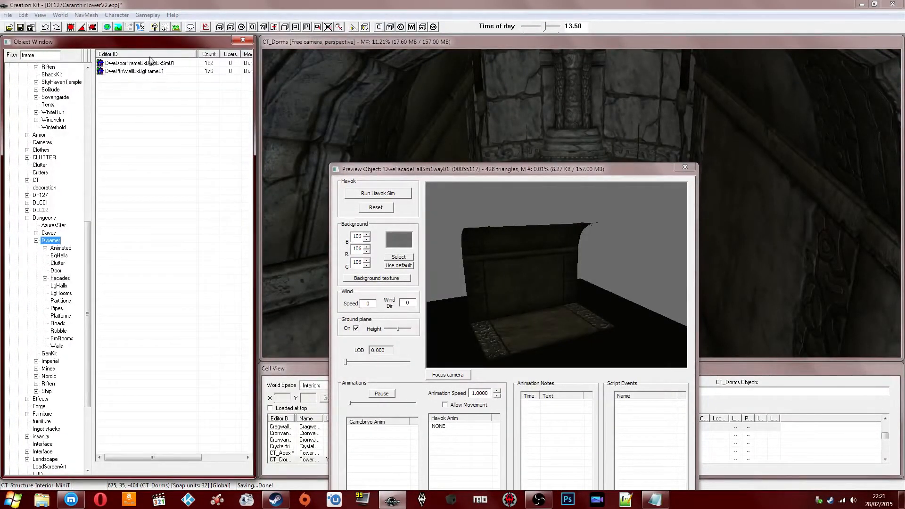
drag(117, 74, 458, 232)
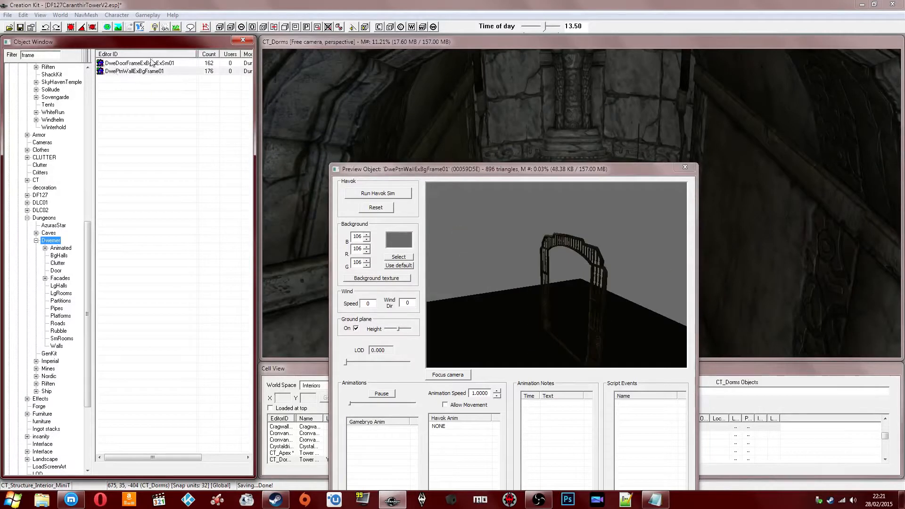
drag(152, 63, 172, 80)
- Place a DweDoorFrameExBgtoExSm01 between the hall piece and the mini tower and centre it in the opening
drag(758, 312, 723, 259)
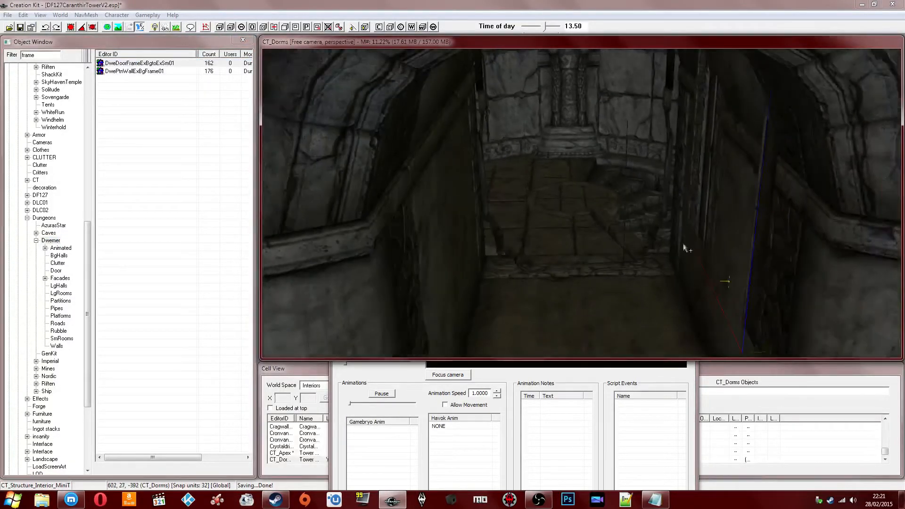
mouse_move(675, 243)
mouse_down()
mouse_move(641, 216)
mouse_move(501, 234)
mouse_up()
mouse_move(575, 98)
shift+middle_down()
mouse_move(549, 78)
mouse_move(543, 90)
mouse_move(477, 82)
mouse_move(565, 102)
mouse_move(524, 116)
shift+middle_up()
drag(559, 244, 606, 296)
middle_drag(644, 184, 599, 173)
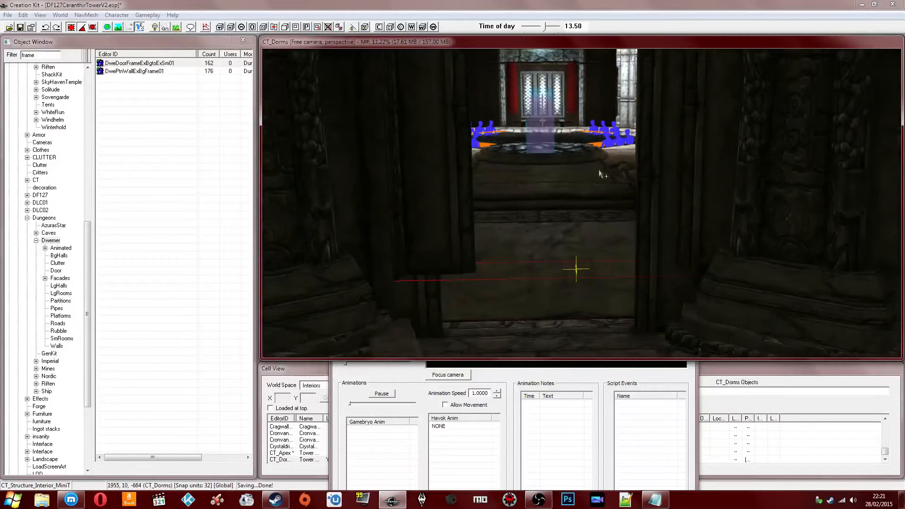
middle_drag(449, 208, 408, 207)
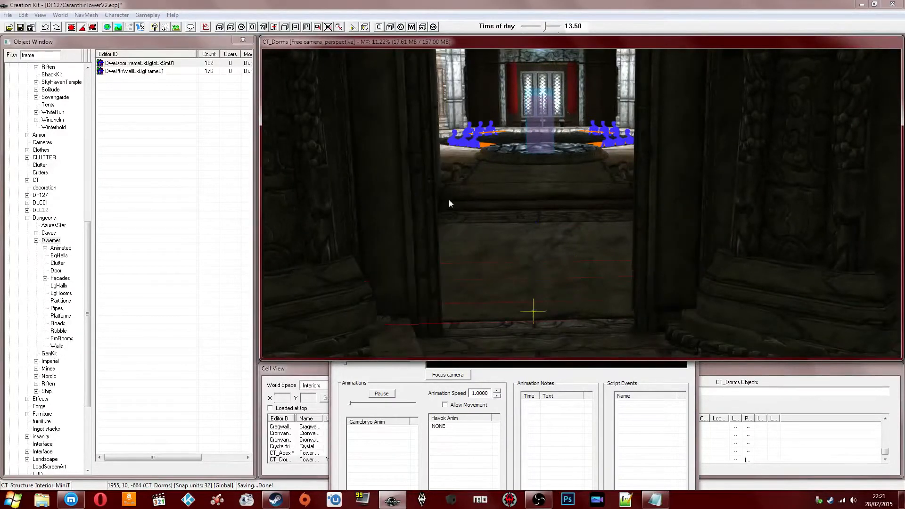
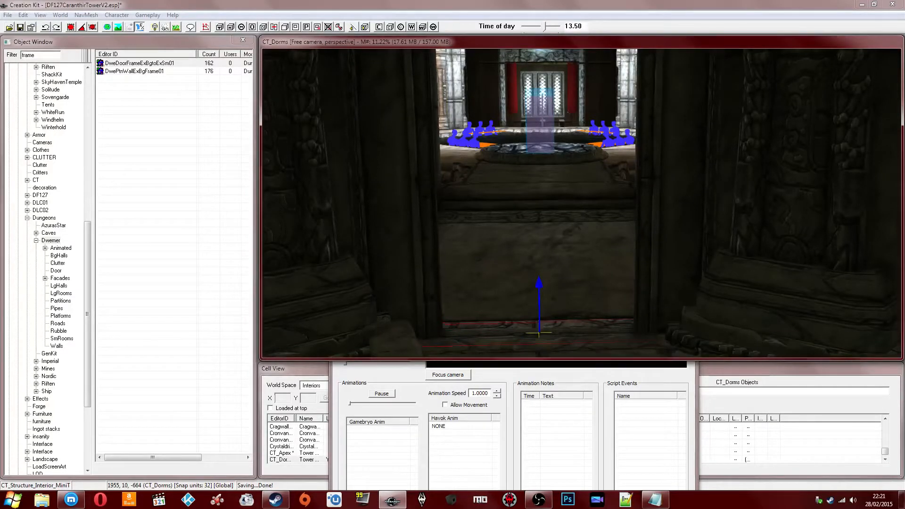
- Adjust the door frame's height at the tower threshold and brighten the view to check its fit from the tower side
scroll(511, 208, down, 3)
scroll(508, 208, up, 3)
shift+middle_drag(509, 208, 526, 194)
scroll(527, 194, down, 2)
scroll(539, 179, up, 2)
shift+drag(541, 196, 566, 142)
scroll(538, 179, down, 2)
key(a)
click(567, 144)
shift+middle_drag(571, 140, 567, 139)
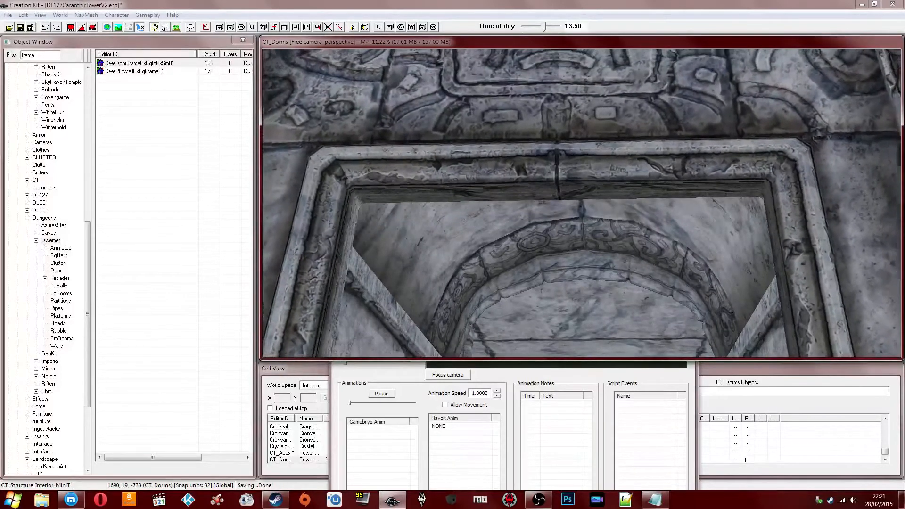
- Nudge the door frame into line with the tower opening, checking its top and side edges up close
drag(567, 138, 569, 141)
shift+middle_drag(553, 202, 556, 197)
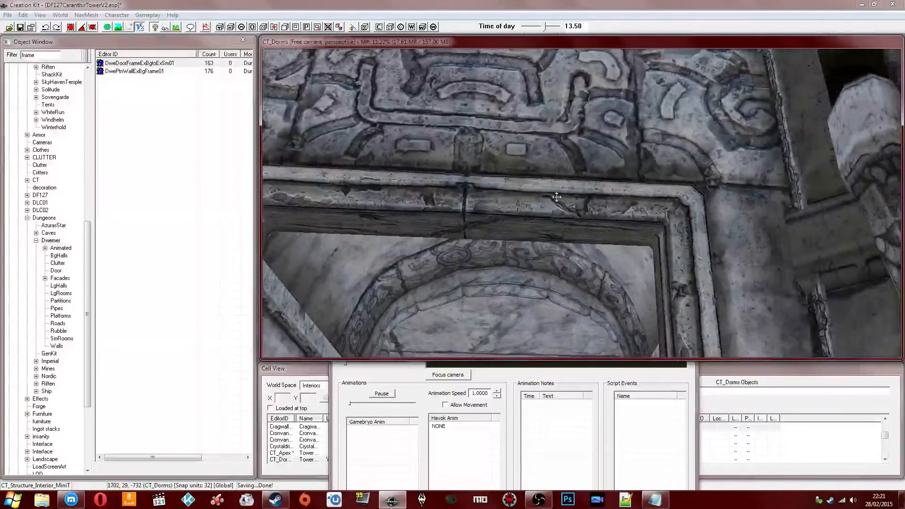
click(519, 236)
shift+middle_drag(520, 237, 588, 231)
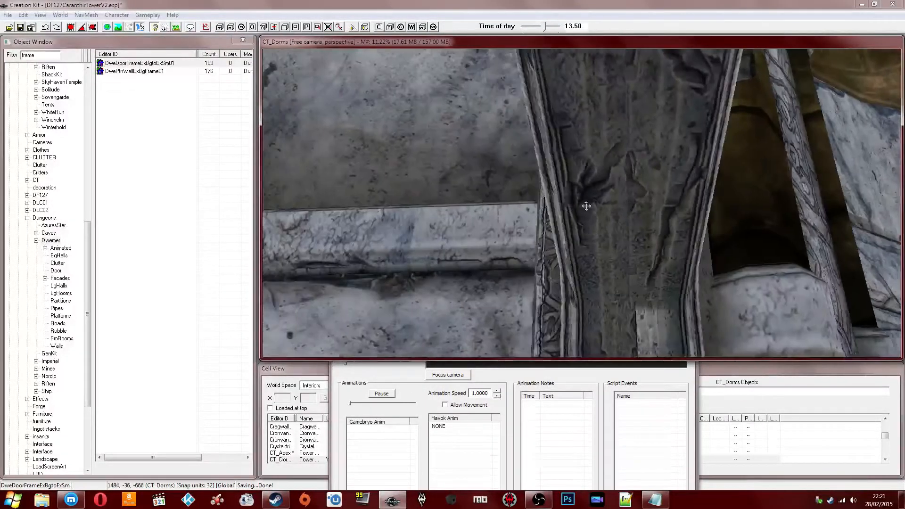
drag(586, 206, 573, 206)
middle_drag(572, 203, 571, 205)
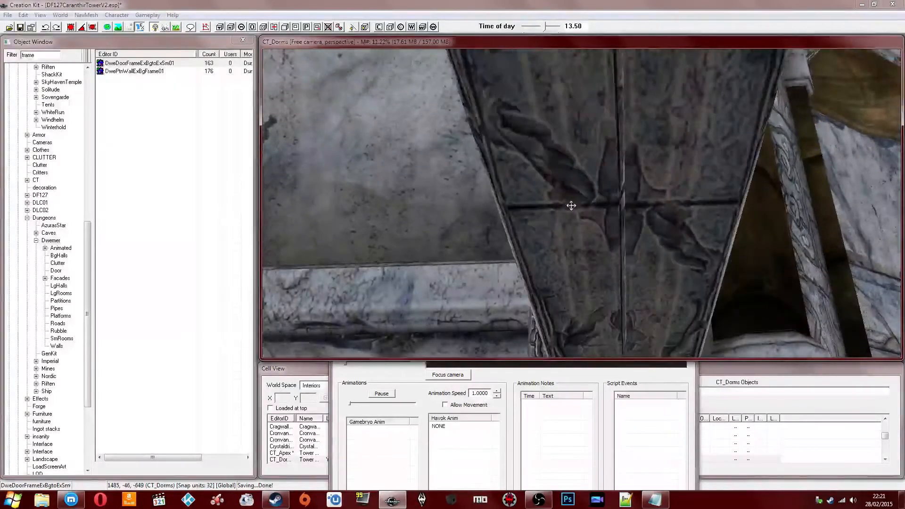
mouse_move(572, 210)
mouse_down()
mouse_move(586, 209)
mouse_move(573, 210)
mouse_move(580, 201)
mouse_move(576, 211)
mouse_up()
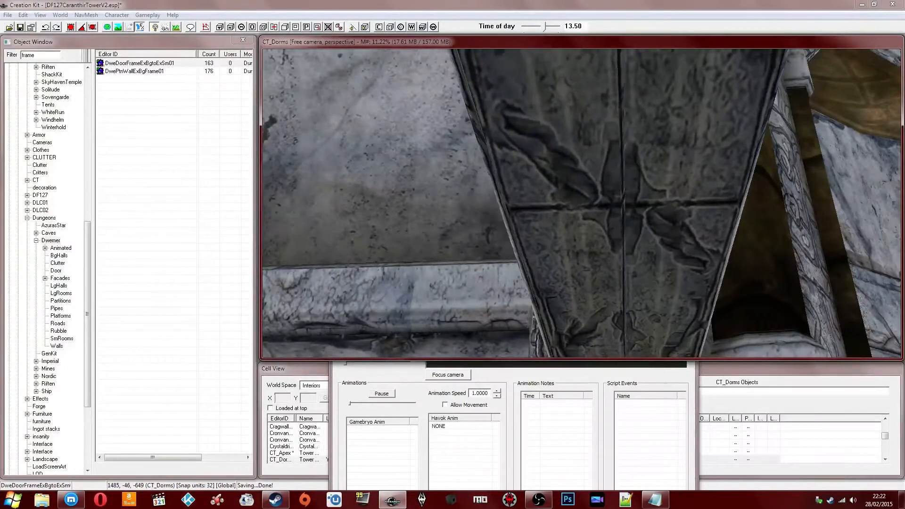
- Fill the arch around the door frame with an enlarged copy of it and delete the smaller frame
scroll(572, 212, down, 10)
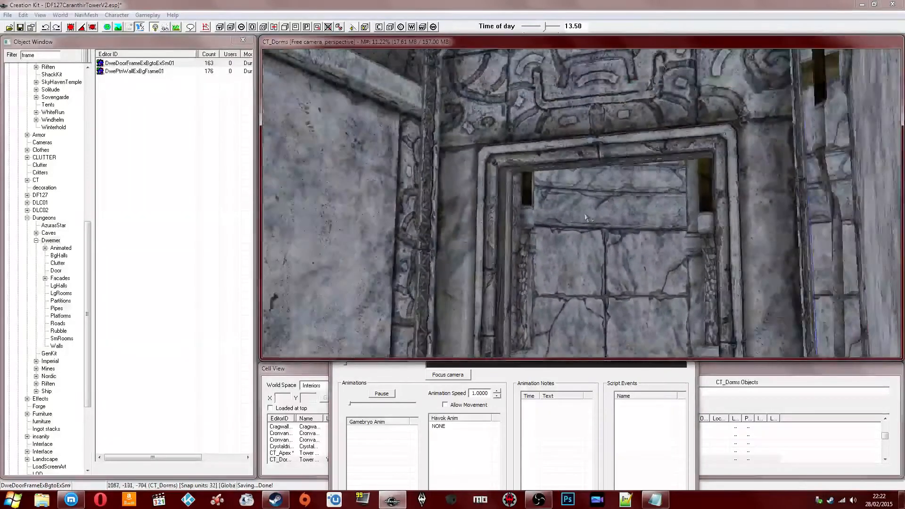
scroll(588, 218, down, 10)
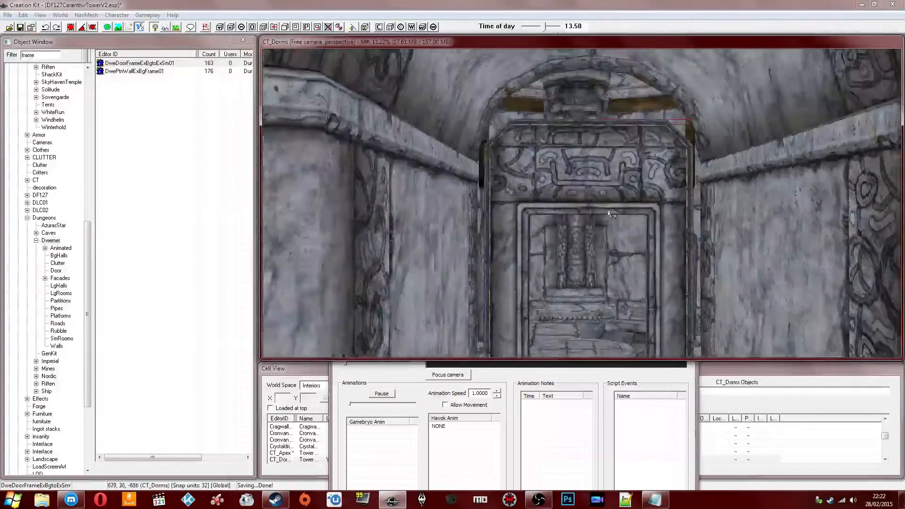
scroll(609, 213, down, 2)
shift+middle_drag(609, 213, 589, 203)
scroll(602, 209, down, 8)
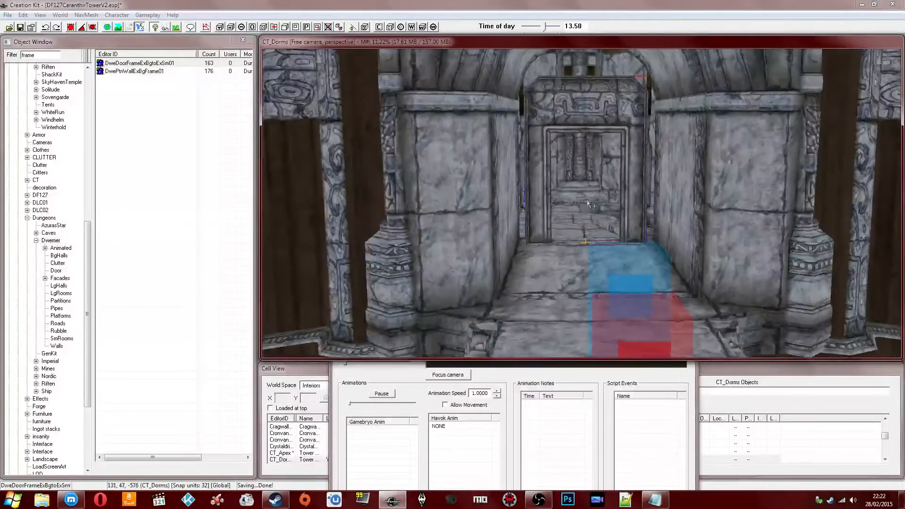
middle_drag(602, 136, 597, 143)
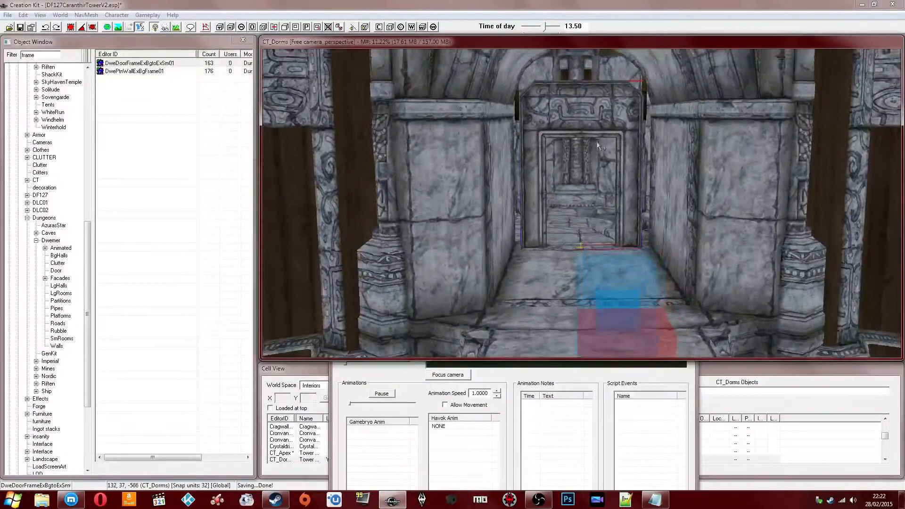
drag(579, 123, 598, 115)
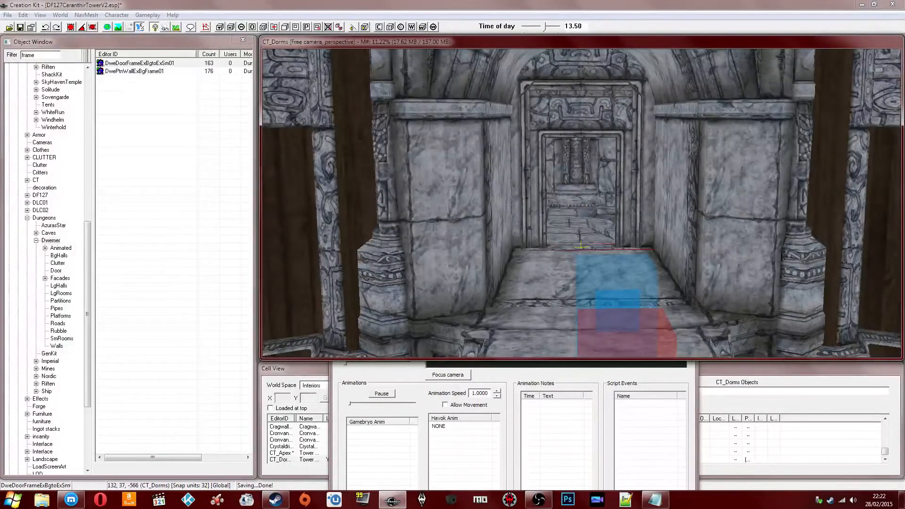
key(Delete)
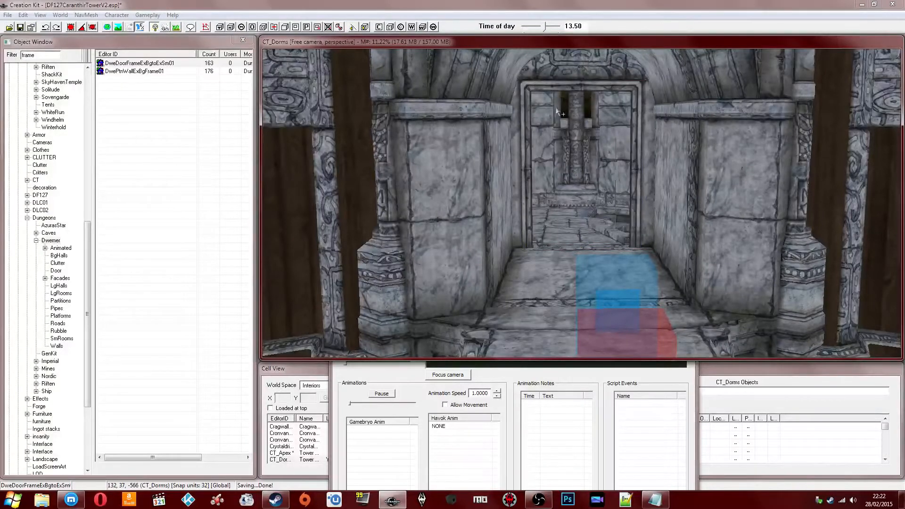
- Hide the markers and combine a small and an enlarged DweDoorFrameExBgtoExSm01, scaling the outer frame down to fit the hall arch
scroll(542, 82, up, 5)
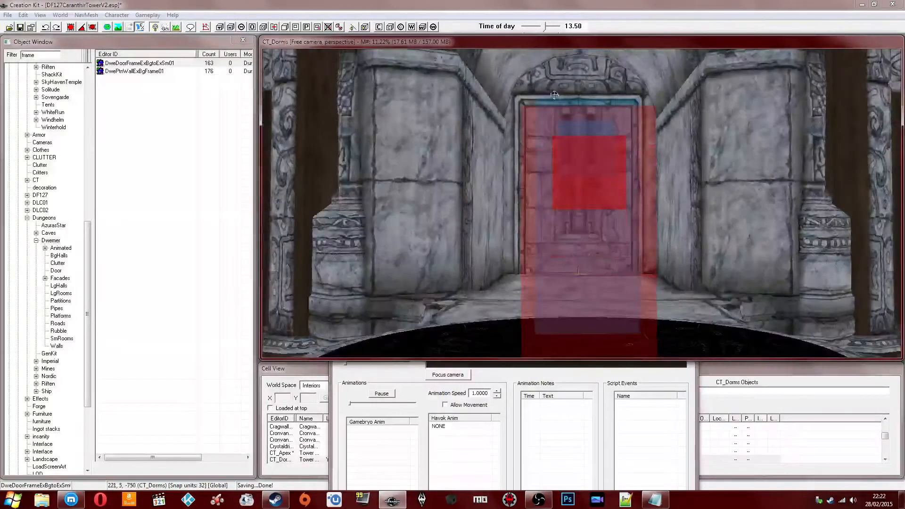
key(m)
shift+middle_drag(570, 121, 573, 136)
key(1)
key(1)
drag(571, 148, 571, 86)
key(1)
shift+middle_drag(564, 102, 567, 67)
drag(570, 118, 570, 102)
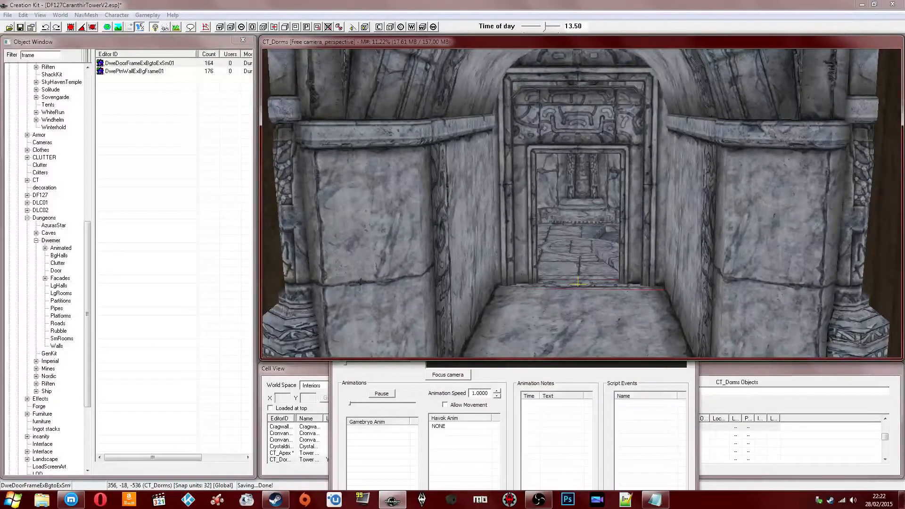
drag(570, 101, 570, 108)
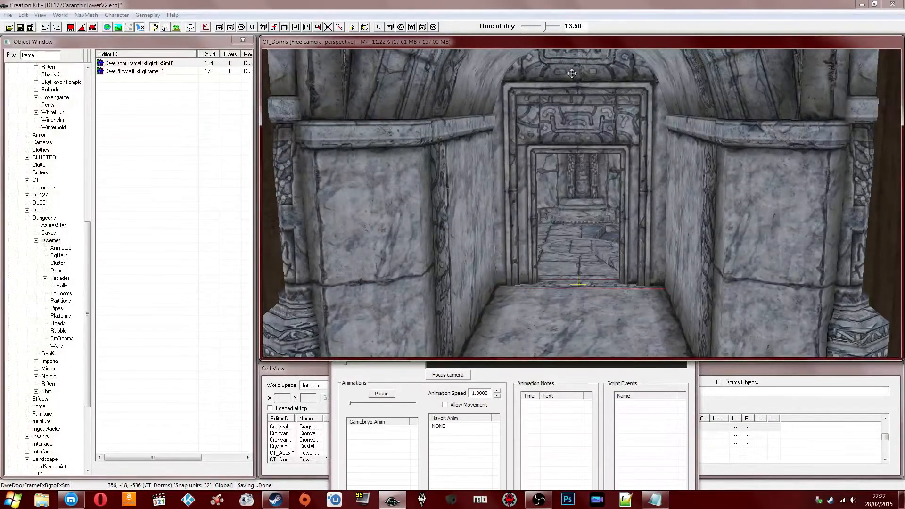
drag(572, 74, 571, 78)
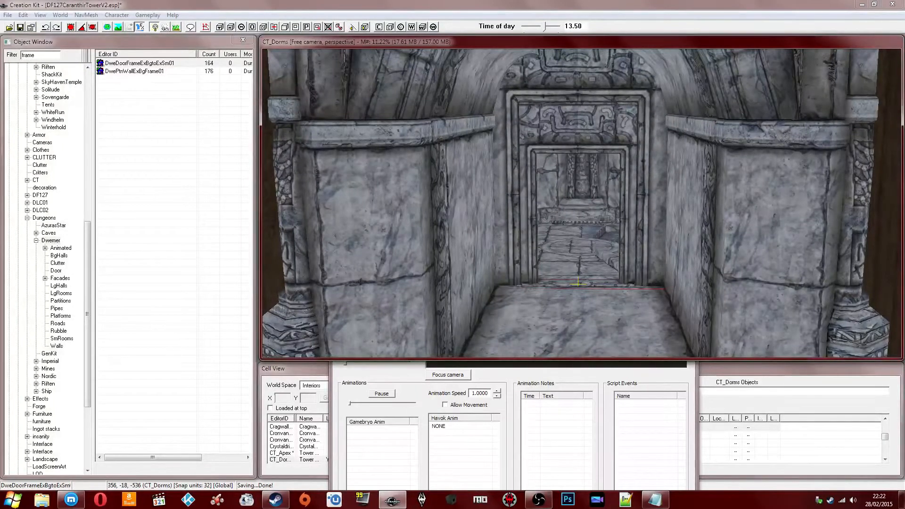
- Inspect the junction from the side and adjust the mini tower and its door frames against the end of the hall piece
shift+middle_drag(569, 58, 627, 195)
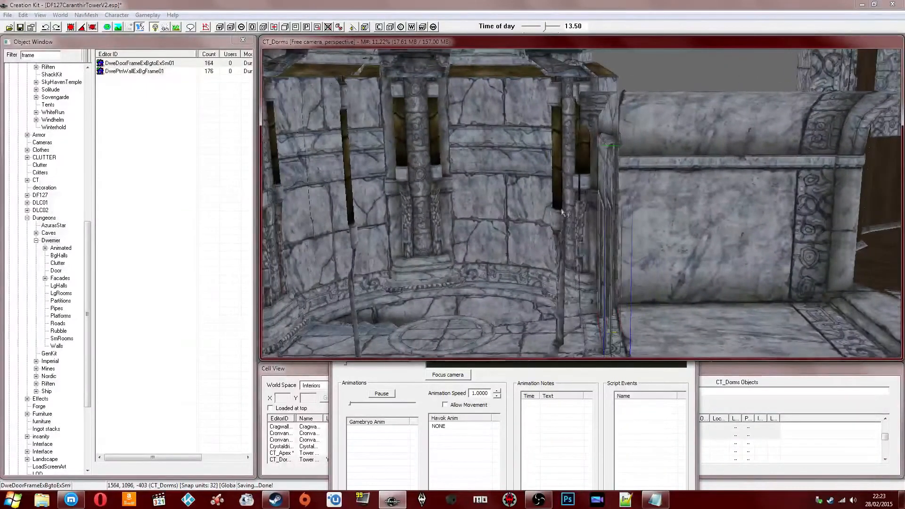
scroll(554, 210, down, 3)
click(526, 173)
shift+middle_drag(529, 184, 533, 184)
drag(533, 185, 523, 211)
shift+middle_drag(553, 221, 464, 246)
shift+drag(464, 246, 501, 242)
scroll(533, 253, up, 10)
shift+middle_drag(501, 242, 563, 239)
middle_drag(595, 198, 596, 155)
scroll(593, 167, down, 10)
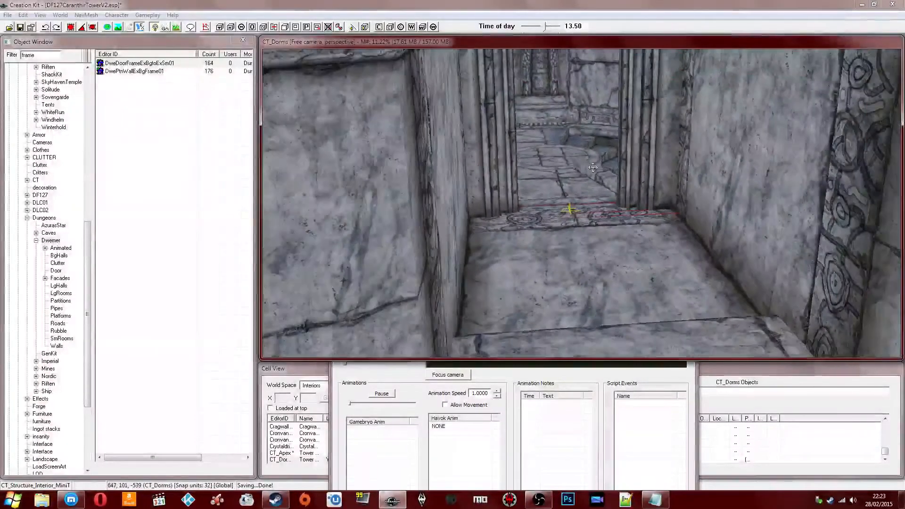
- Restore the scene's own lighting and save the plugin after checking the connected tower from outside
scroll(593, 168, down, 4)
key(a)
mouse_move(590, 166)
shift+middle_down()
mouse_move(424, 132)
mouse_move(4, 9)
shift+middle_up()
click(21, 27)
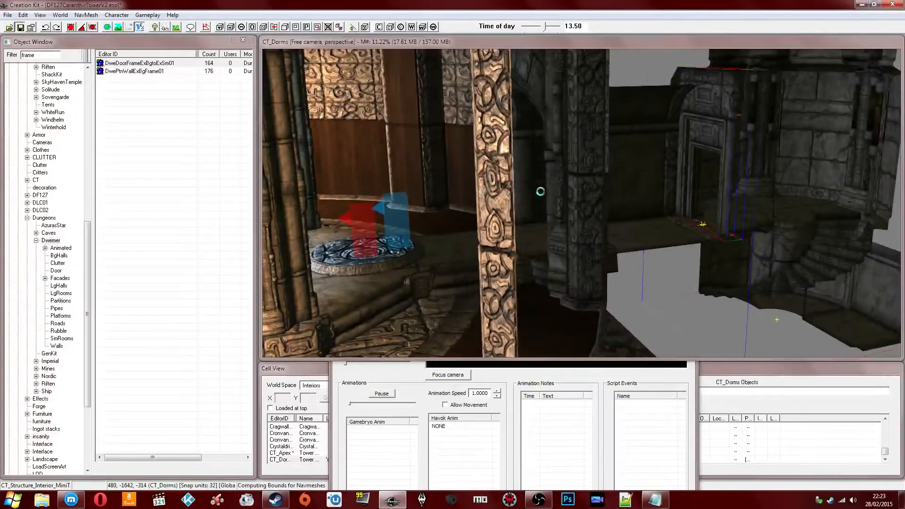
mouse_move(567, 193)
shift+middle_down()
mouse_move(517, 214)
mouse_move(521, 198)
mouse_move(494, 218)
mouse_move(539, 205)
mouse_move(681, 230)
shift+middle_up()
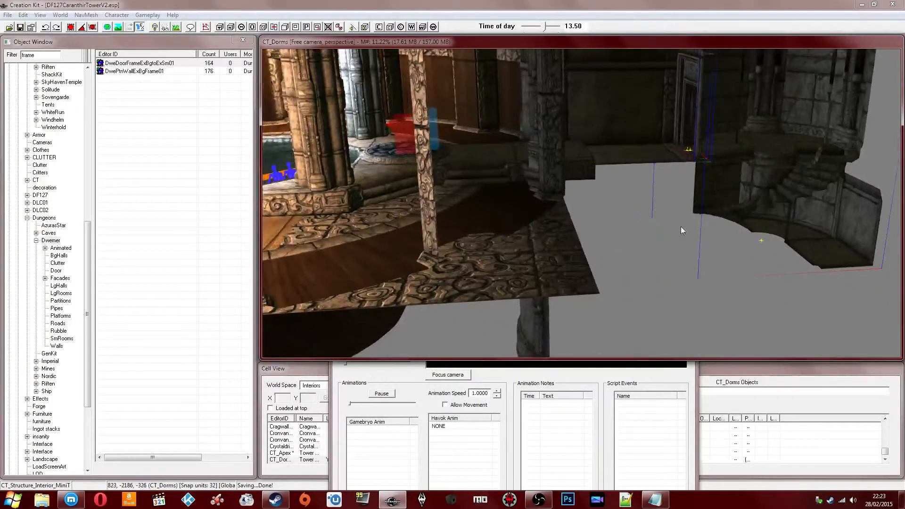
shift+middle_drag(569, 210, 552, 193)
click(19, 27)
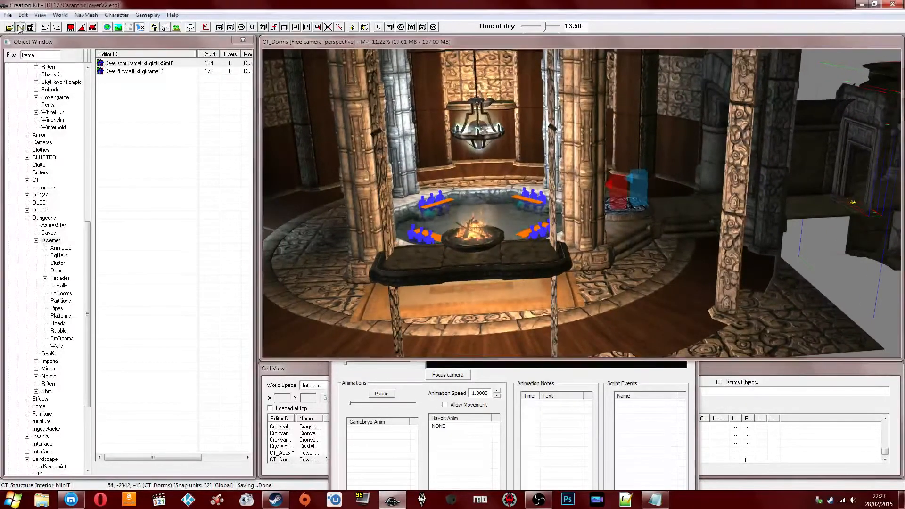
- Extend the walkway floor over the hall piece towards the tower with a copy of the DwePlatMid01 platform piece
shift+middle_drag(559, 187, 543, 236)
click(520, 240)
scroll(522, 234, up, 3)
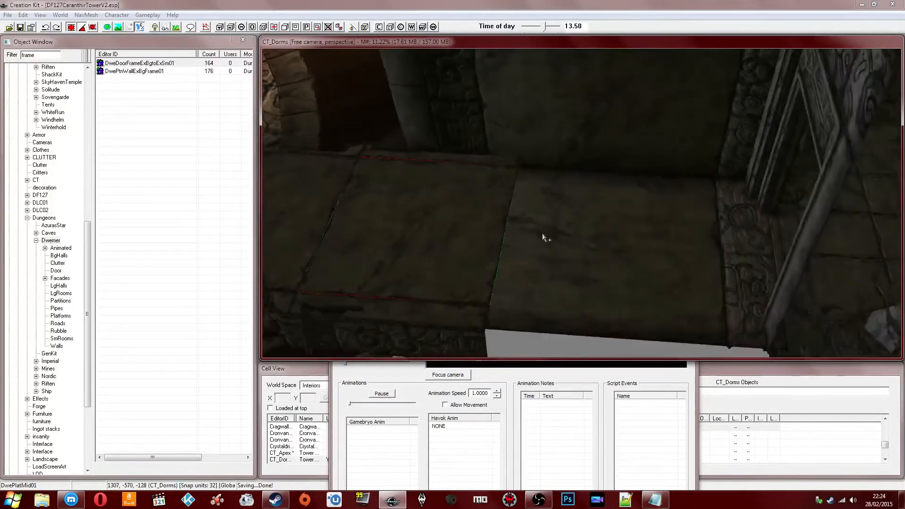
drag(561, 237, 607, 239)
shift+middle_drag(618, 224, 505, 132)
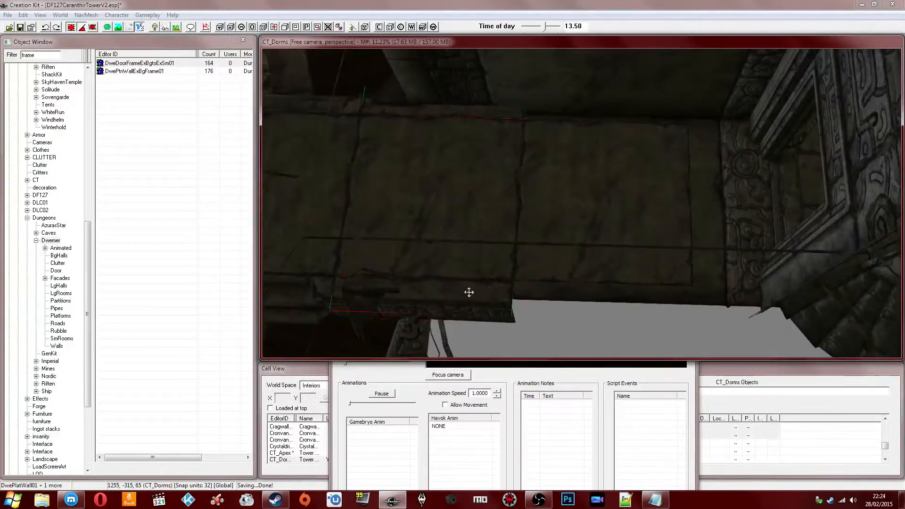
- Fit DwePlatWall01 trim pieces along the extended walkway and across its end facing the tower door
middle_drag(632, 300, 532, 242)
scroll(560, 271, up, 4)
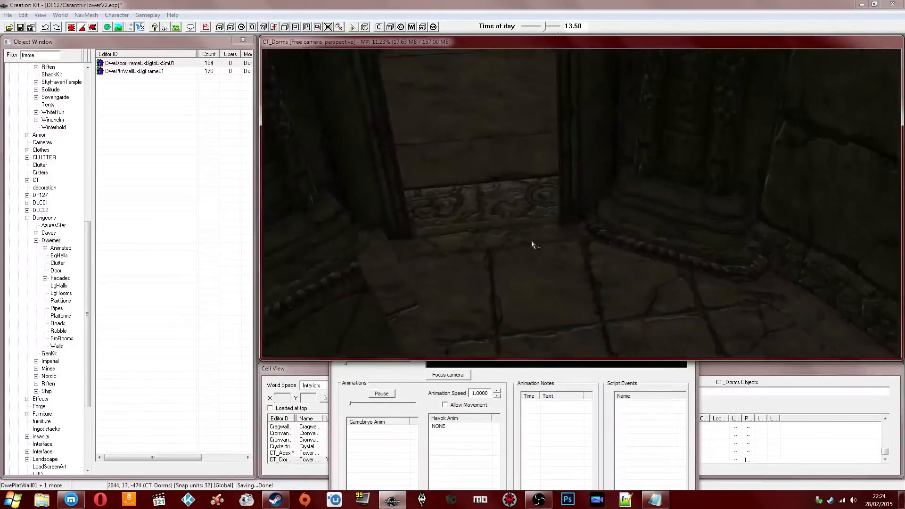
shift+middle_drag(453, 219, 482, 224)
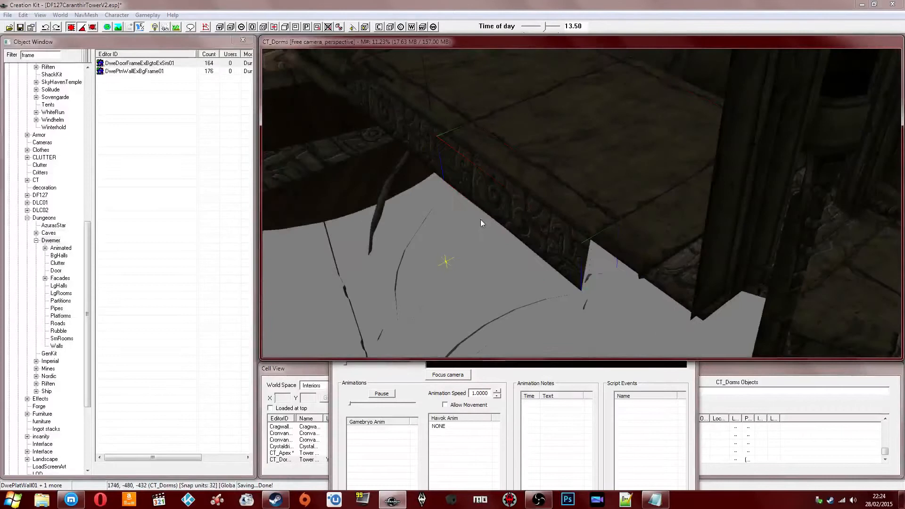
shift+middle_drag(473, 158, 625, 302)
shift+middle_drag(518, 275, 476, 234)
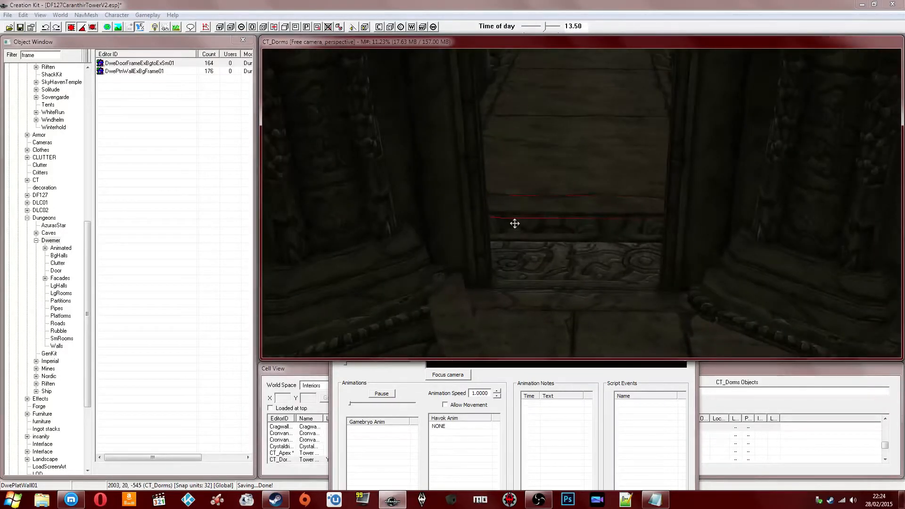
- Replace the selected wall trim at the walkway's tower end with the stair piece DwePlatWallStair01
key(ctrl+f)
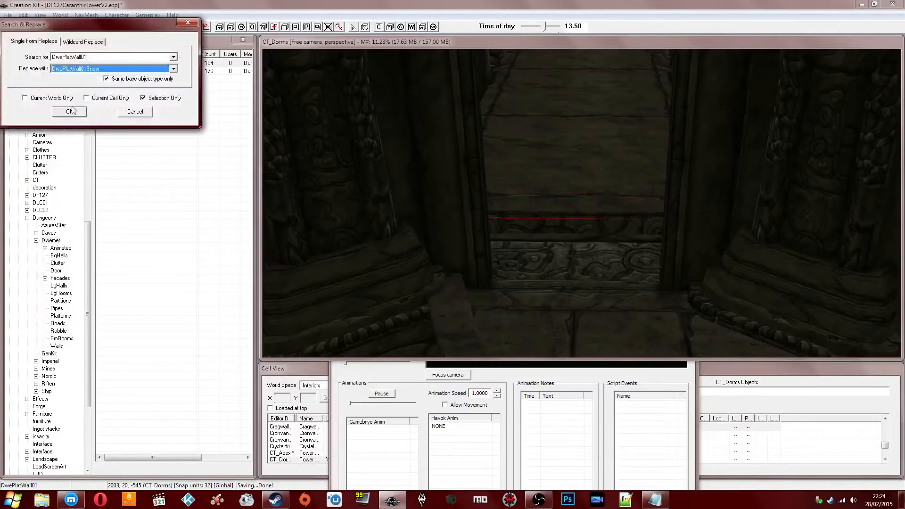
click(69, 112)
click(456, 280)
shift+middle_drag(465, 271, 479, 198)
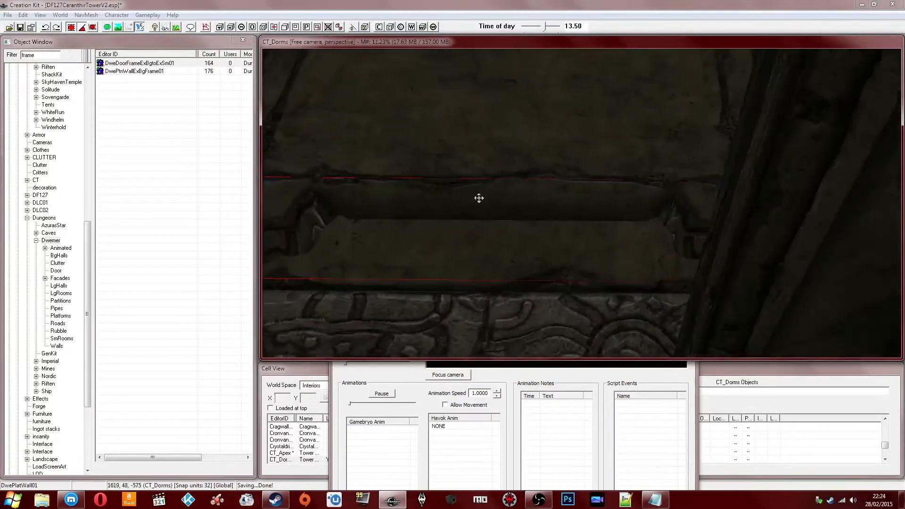
middle_drag(481, 194, 473, 194)
middle_drag(371, 152, 586, 199)
scroll(377, 151, down, 3)
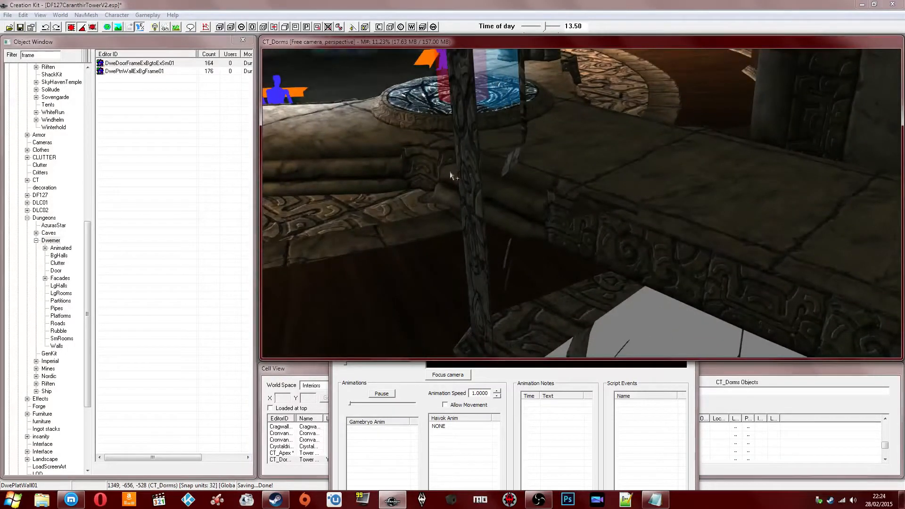
- Copy the DwePlatCorOut01 corner piece from the portal platform to the stair at the walkway's tower end
click(437, 150)
shift+middle_drag(438, 150, 516, 208)
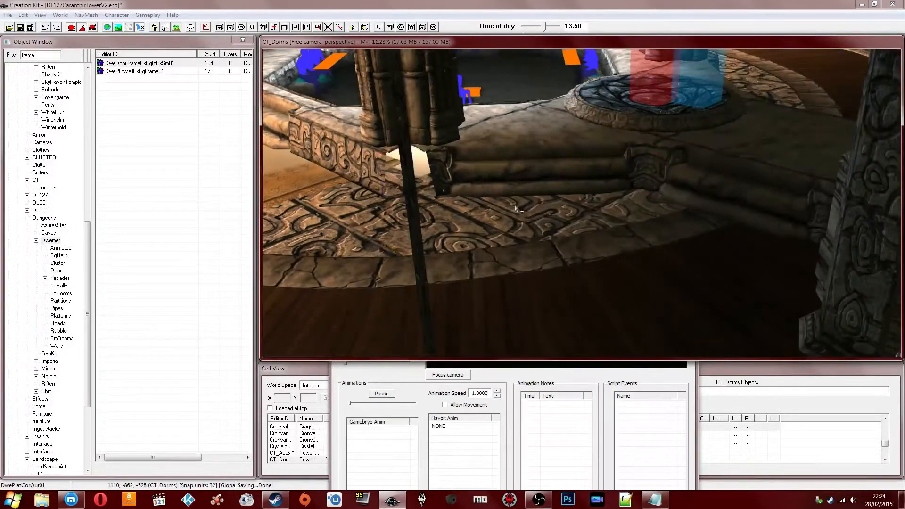
shift+middle_drag(638, 200, 577, 206)
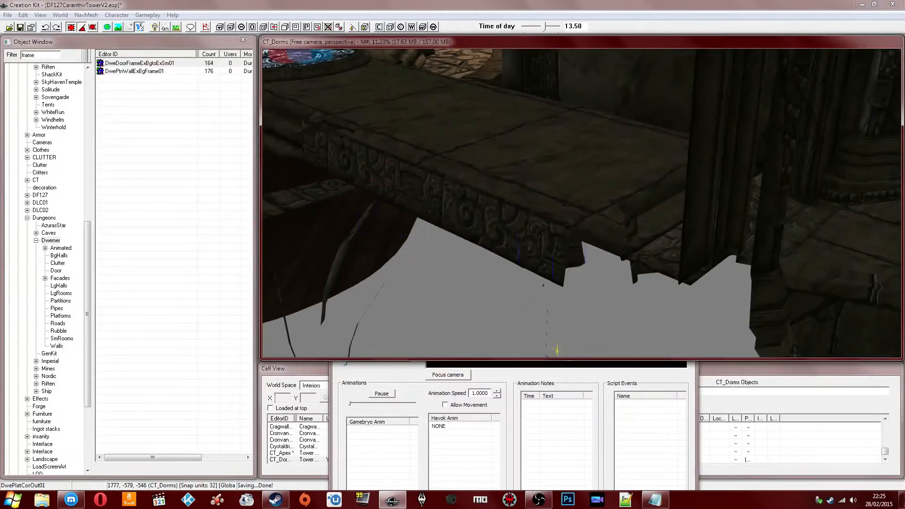
shift+middle_drag(599, 239, 723, 243)
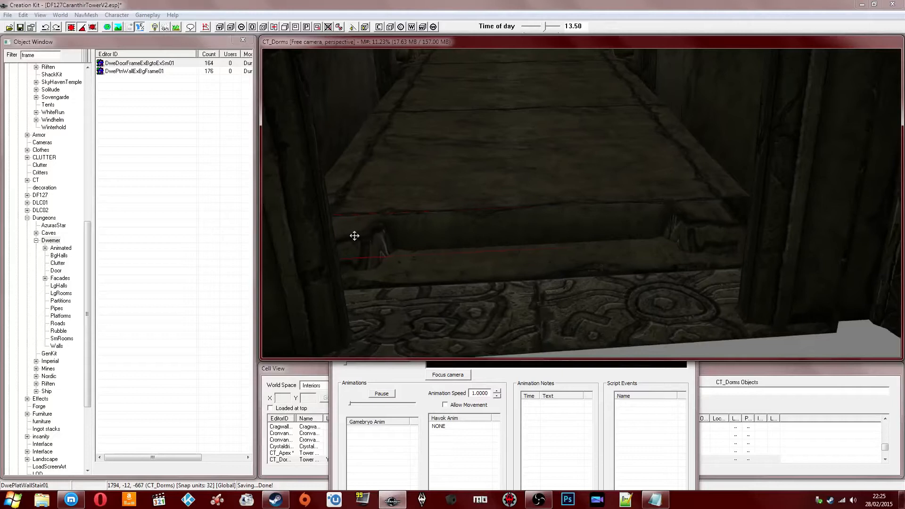
- Hide the door frames around the walkway's end and fit the DwePlatCorOut01 corner piece beside the stair
shift+middle_drag(355, 236, 352, 235)
click(390, 285)
key(1)
key(1)
key(1)
click(339, 307)
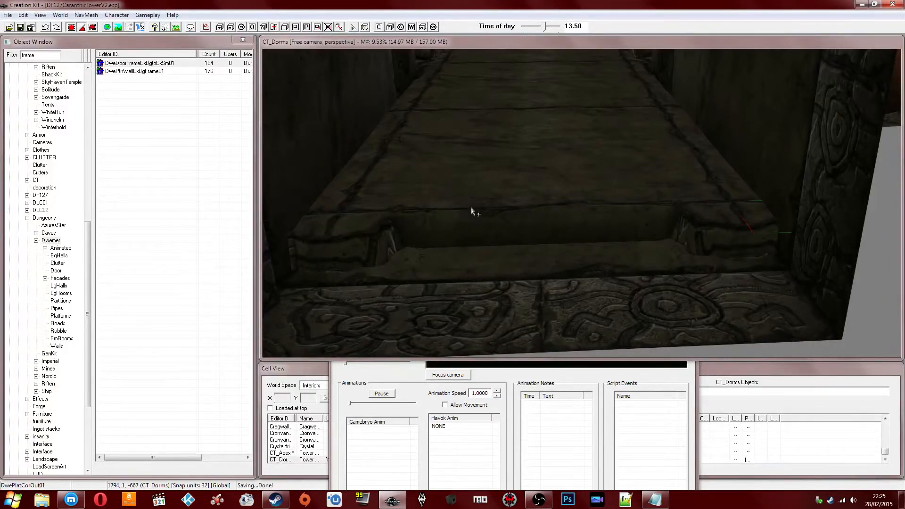
- Bring back the hidden door frames and save the plugin
scroll(475, 210, down, 6)
shift+middle_drag(480, 211, 612, 191)
click(559, 208)
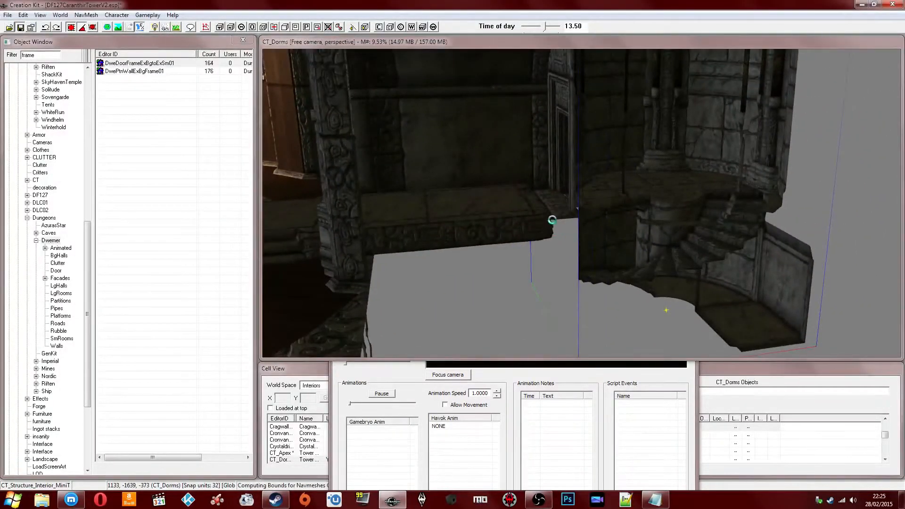
click(687, 166)
- Examine the walkway and nested door frames looking from the portal platform towards the mini tower
shift+middle_drag(564, 226, 604, 222)
scroll(607, 223, up, 5)
scroll(605, 223, up, 1)
scroll(604, 225, up, 1)
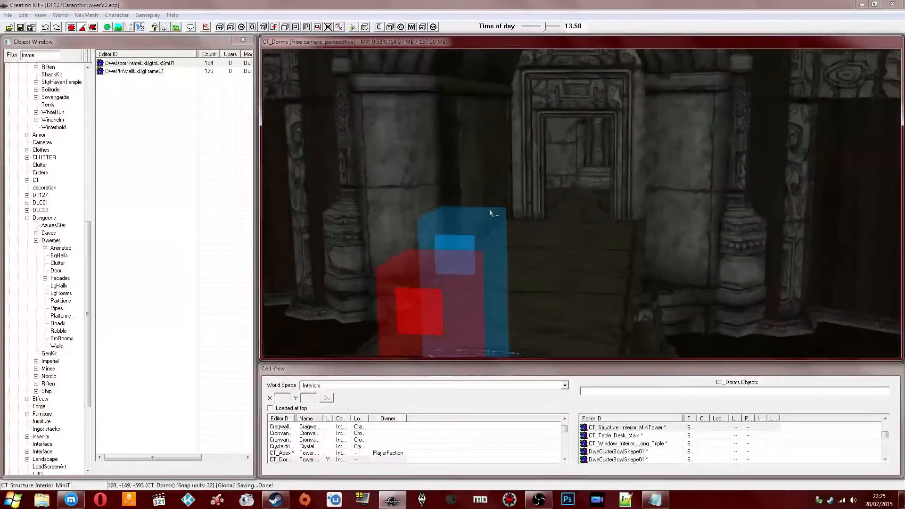
click(490, 211)
scroll(516, 223, up, 2)
shift+middle_drag(516, 223, 527, 235)
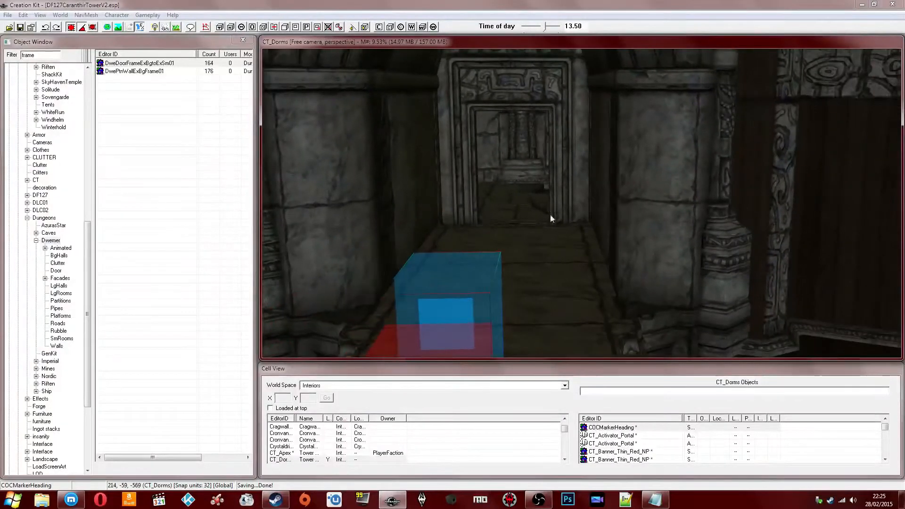
- Switch to the browser with the Twitch stream page and read the viewers' chat messages
click(538, 500)
click(539, 500)
click(71, 500)
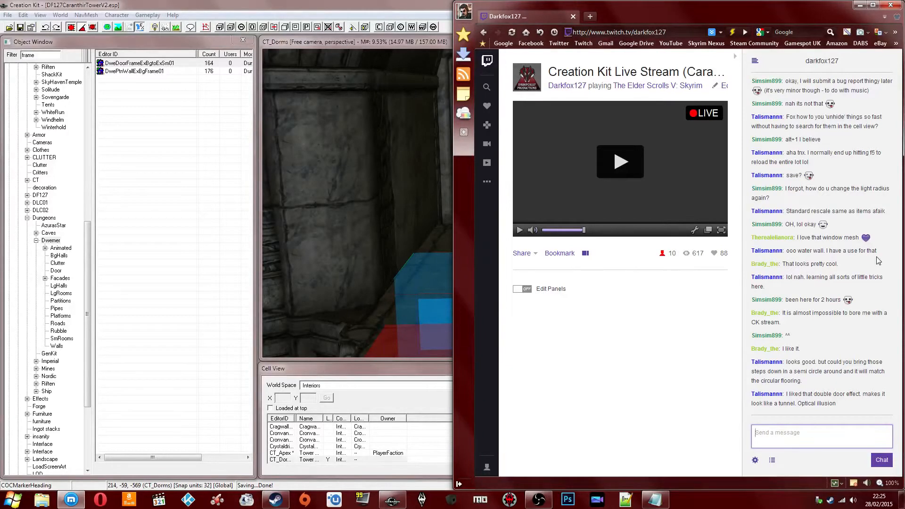
- Return to the Creation Kit, look over the portal and pool area, and save the plugin
click(394, 147)
mouse_move(395, 147)
shift+middle_down()
mouse_move(400, 162)
mouse_move(537, 141)
mouse_move(530, 134)
mouse_move(530, 147)
mouse_move(497, 157)
mouse_move(550, 166)
shift+middle_up()
key(a)
key(a)
shift+middle_drag(579, 202, 565, 203)
shift+middle_drag(706, 182, 766, 178)
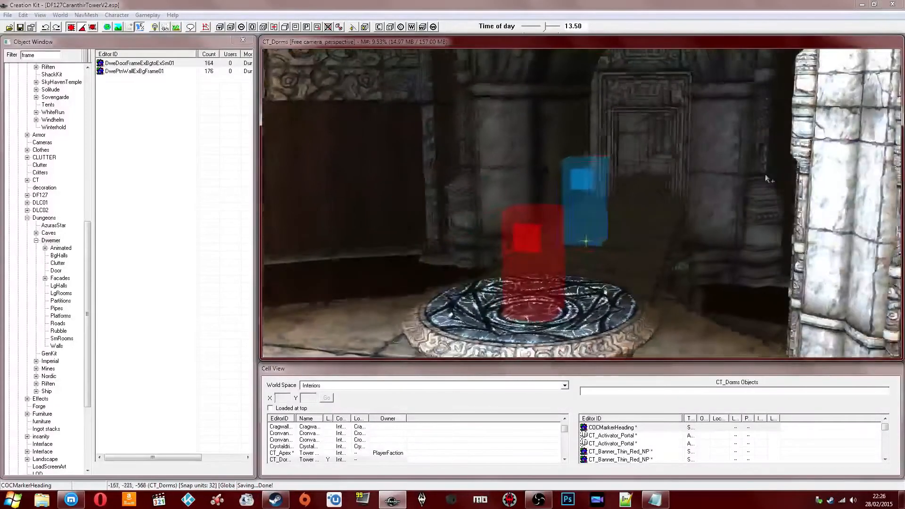
shift+middle_drag(665, 190, 556, 174)
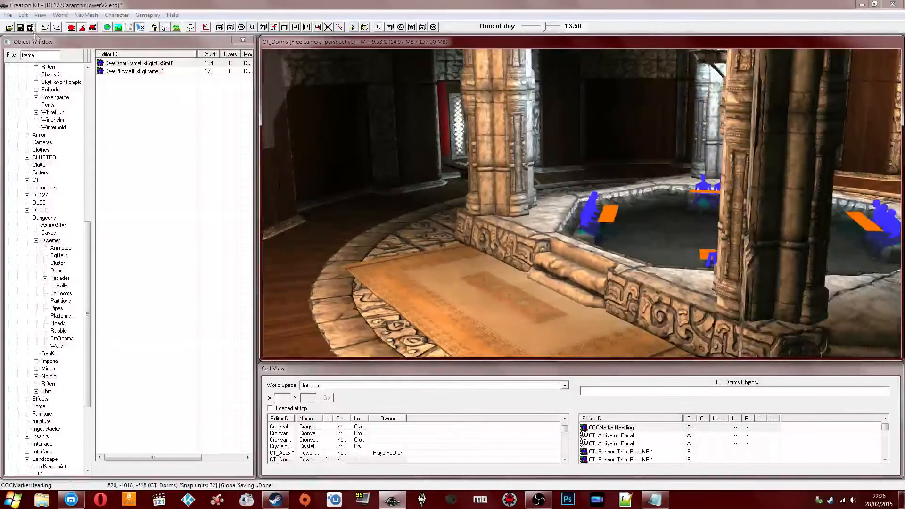
click(20, 27)
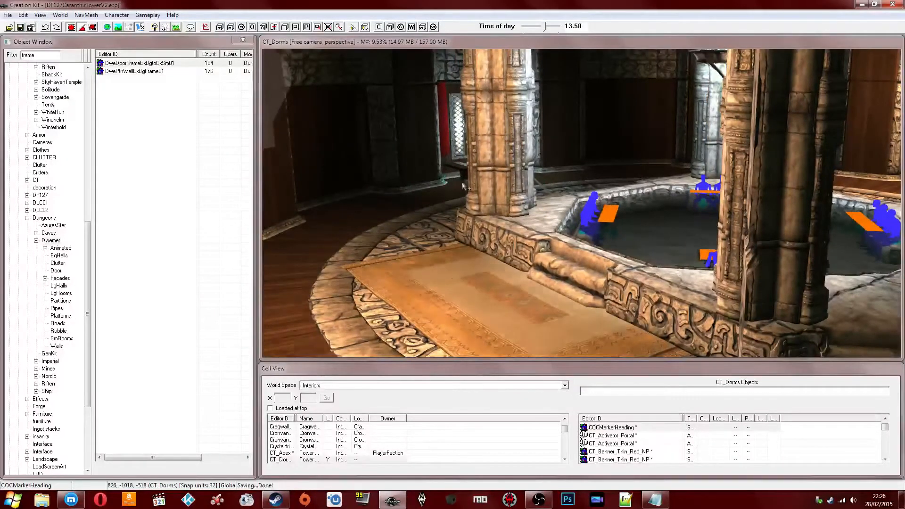
- Examine the dorms hall and the arch of the Dwemer hall piece leading to the mini tower
scroll(463, 187, down, 4)
shift+middle_drag(490, 178, 522, 179)
scroll(515, 174, down, 3)
scroll(515, 173, down, 2)
scroll(520, 177, up, 3)
mouse_move(585, 148)
shift+middle_down()
mouse_move(580, 160)
mouse_move(631, 152)
mouse_move(524, 247)
mouse_move(563, 236)
mouse_move(542, 212)
mouse_move(497, 199)
mouse_move(612, 216)
mouse_move(571, 206)
mouse_move(583, 212)
shift+middle_up()
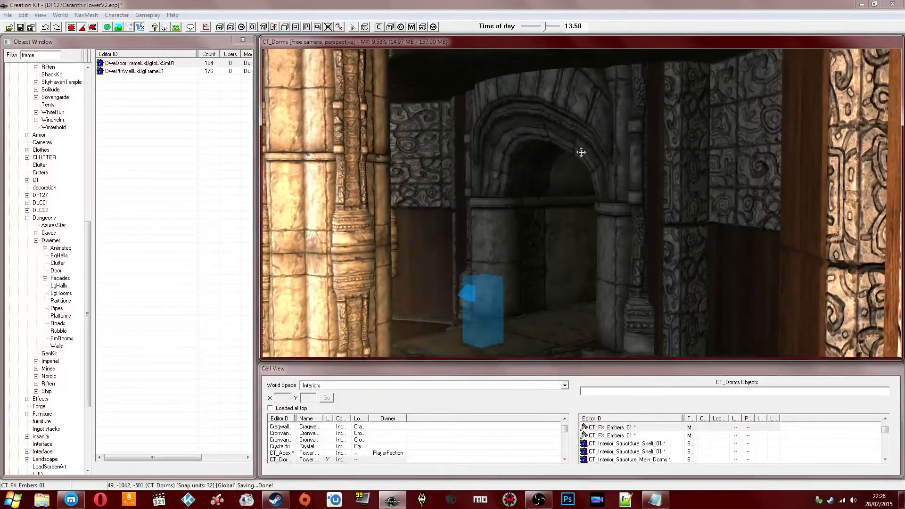
mouse_move(575, 161)
middle_down()
mouse_move(563, 147)
mouse_move(569, 154)
mouse_move(556, 186)
mouse_move(532, 179)
mouse_move(573, 192)
mouse_move(528, 194)
mouse_move(558, 197)
middle_up()
click(566, 149)
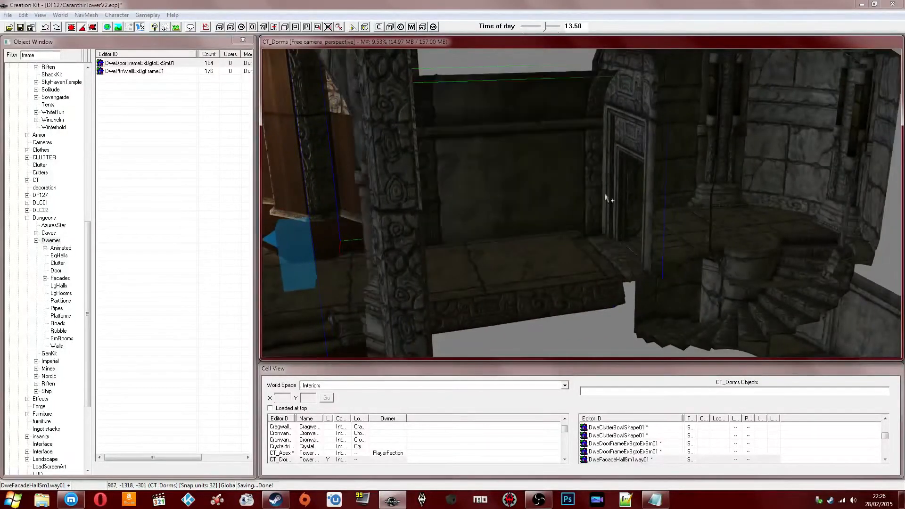
- Inspect the hall piece, door frames and stair at the mini tower junction from the side and from inside the tower
shift+middle_drag(609, 146, 570, 177)
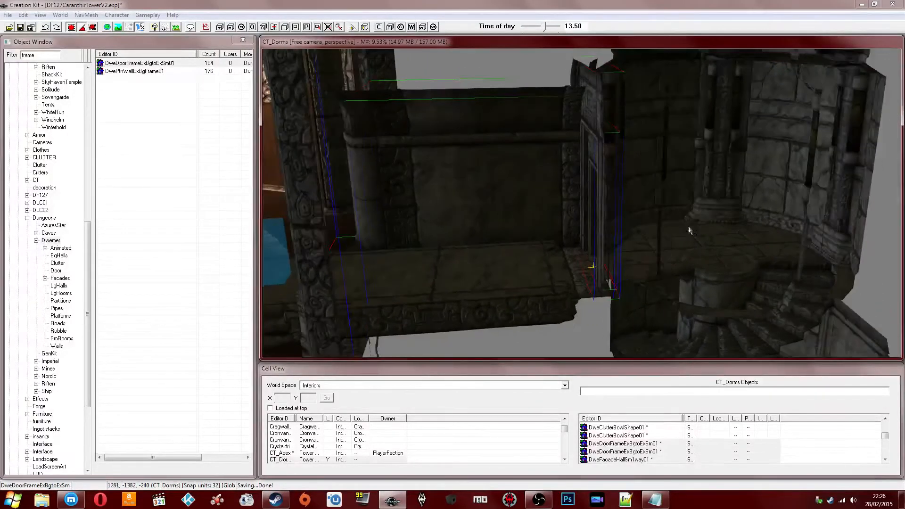
shift+middle_drag(688, 227, 600, 211)
scroll(606, 211, up, 5)
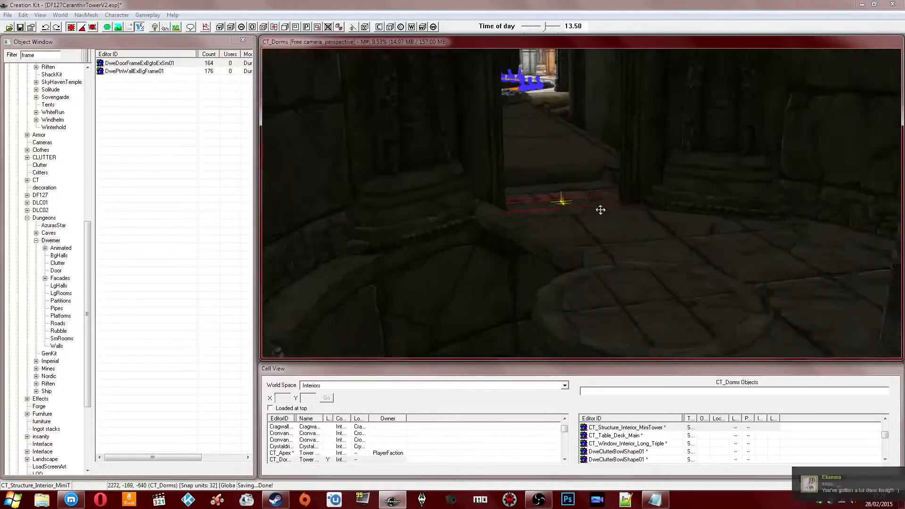
scroll(600, 211, up, 3)
click(576, 179)
scroll(576, 182, up, 6)
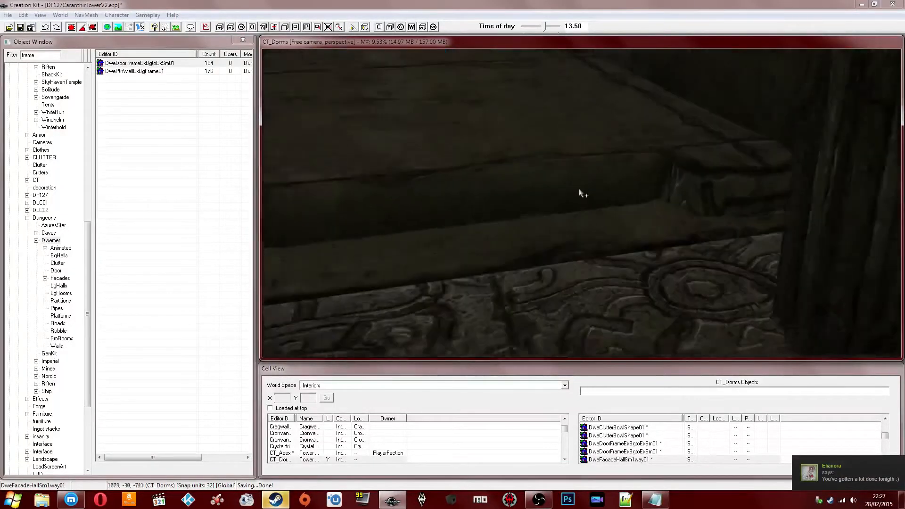
- Open the incoming Steam chat message, read it and return to the Creation Kit
click(860, 480)
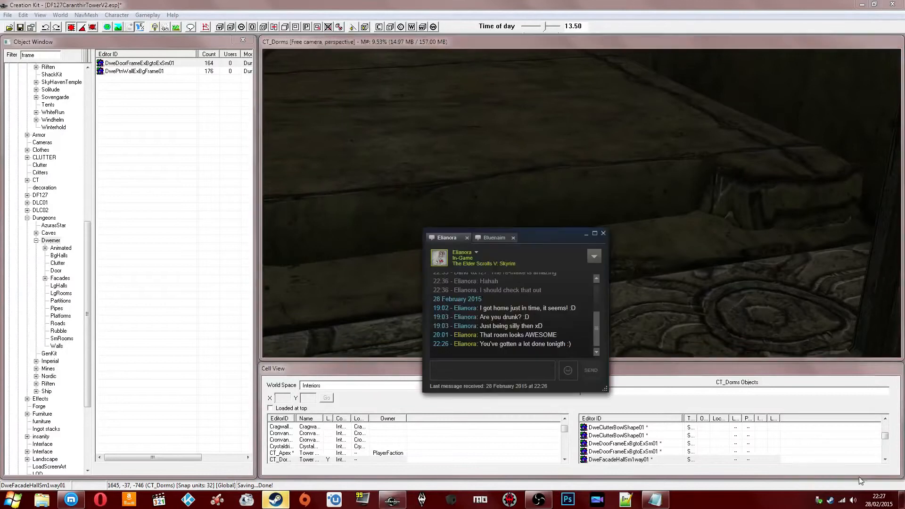
click(376, 200)
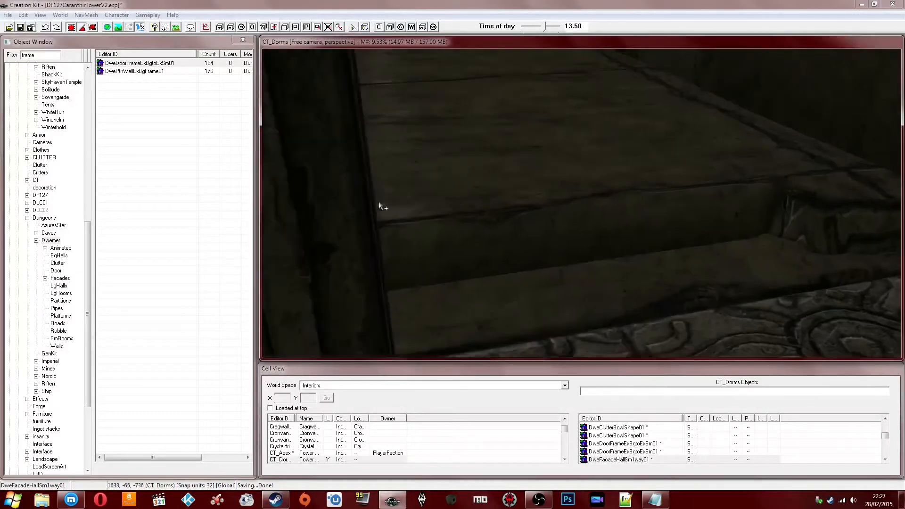
- Check the DwePlatWallStair01 piece from the tower doorway and save the plugin
scroll(424, 202, down, 8)
click(554, 201)
scroll(552, 197, up, 10)
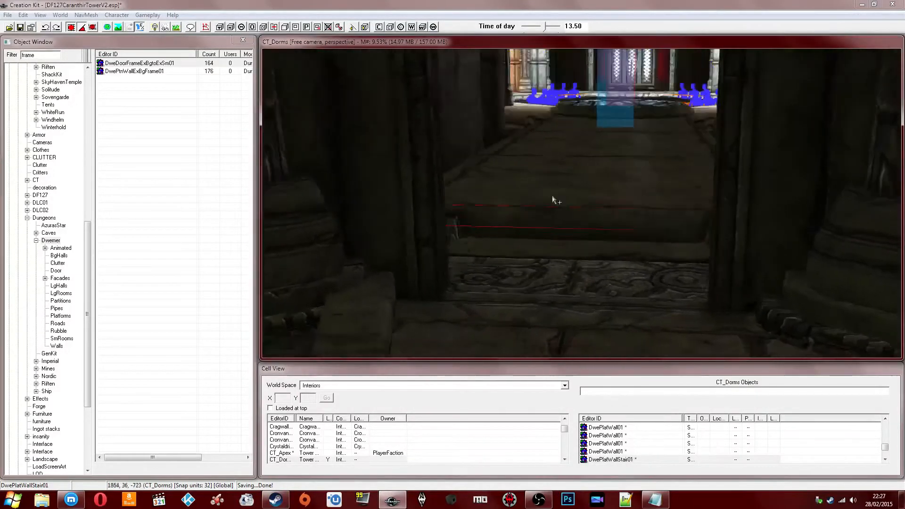
scroll(520, 207, up, 5)
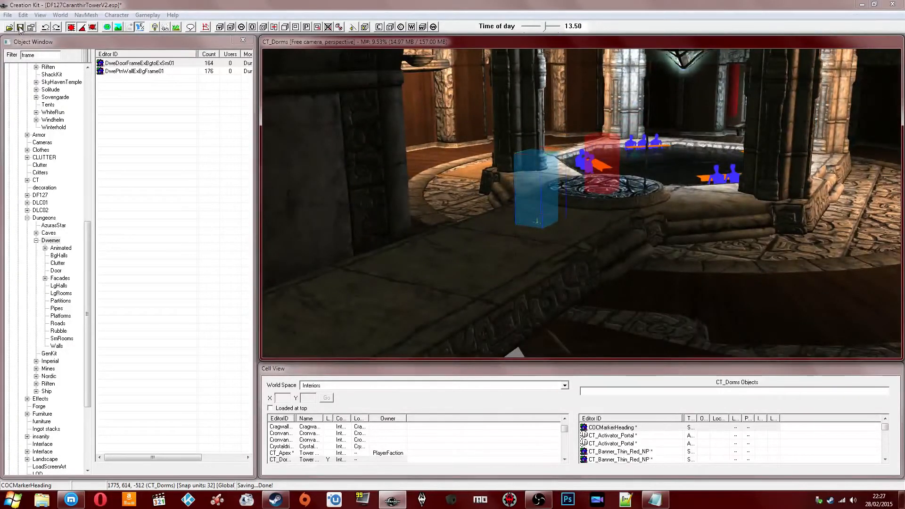
shift+middle_drag(512, 194, 417, 162)
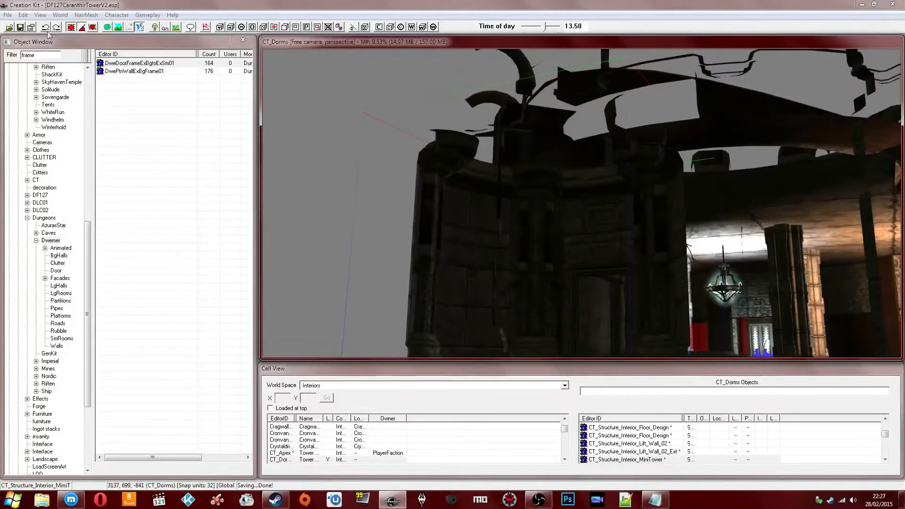
- Filter the object list for "spacer" and add DweFacadeTowerSpacer01 near the top of the mini tower
double_click(42, 55)
shift+middle_drag(380, 139, 420, 133)
drag(39, 56, 3, 55)
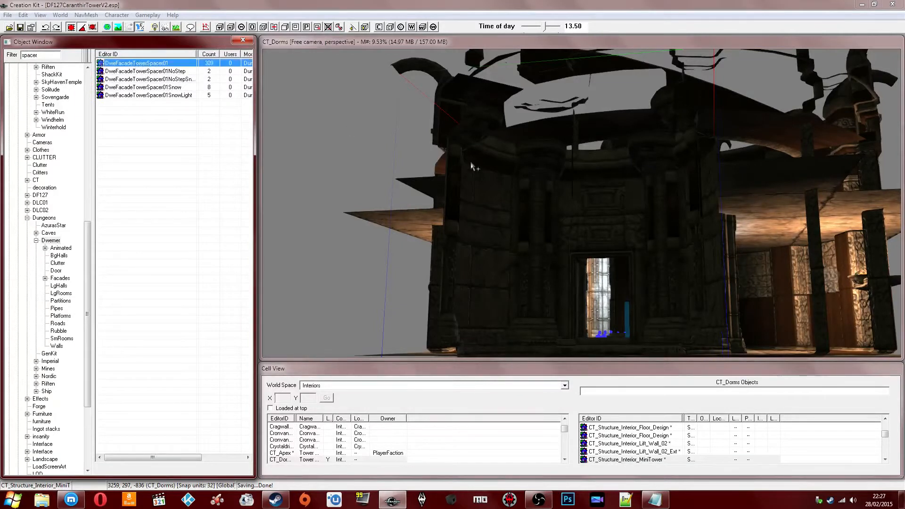
drag(520, 179, 514, 173)
- Switch the scene to bright lighting and move DweFacadeTowerSpacer01 over the mini tower as its ceiling
shift+middle_drag(511, 168, 518, 160)
key(a)
drag(520, 156, 592, 132)
shift+middle_drag(592, 131, 513, 160)
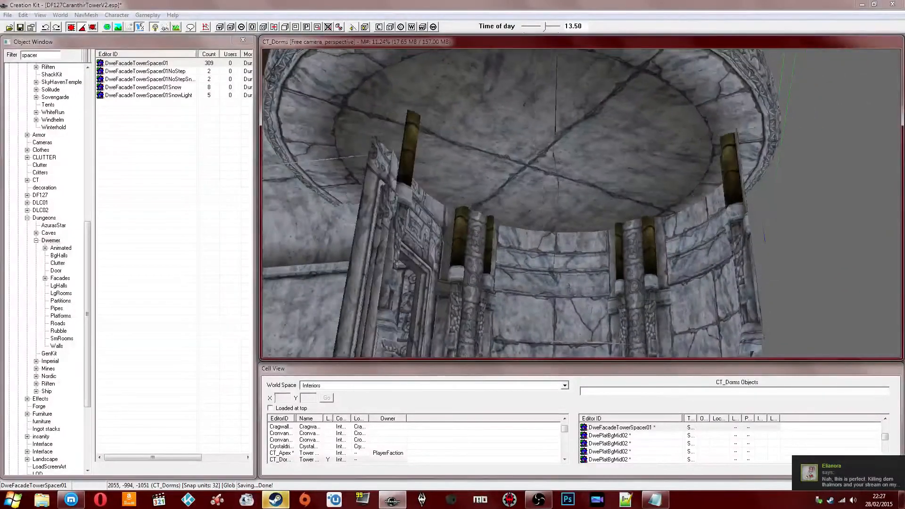
- Adjust the spacer's height to sit on the mini tower's walls and check its rim from below
key(z)
drag(515, 153, 515, 120)
shift+middle_drag(514, 161, 574, 136)
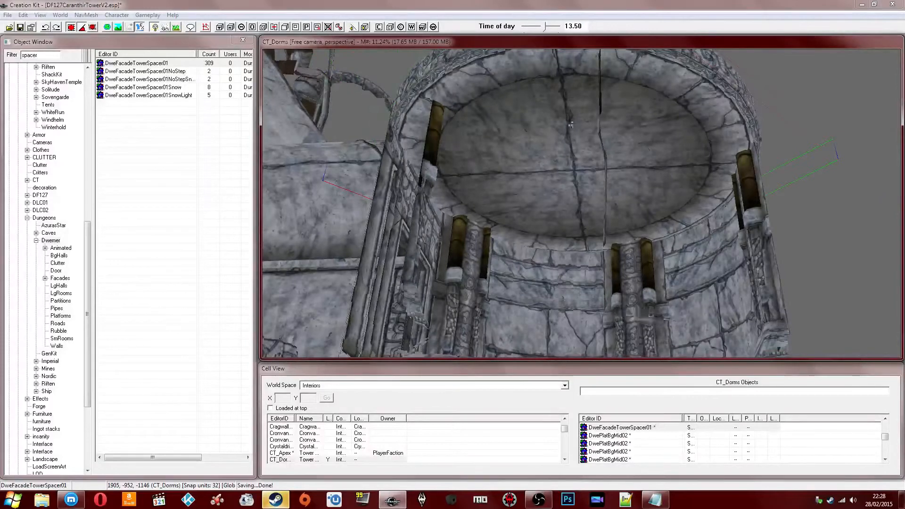
shift+middle_drag(536, 130, 597, 137)
scroll(718, 127, up, 10)
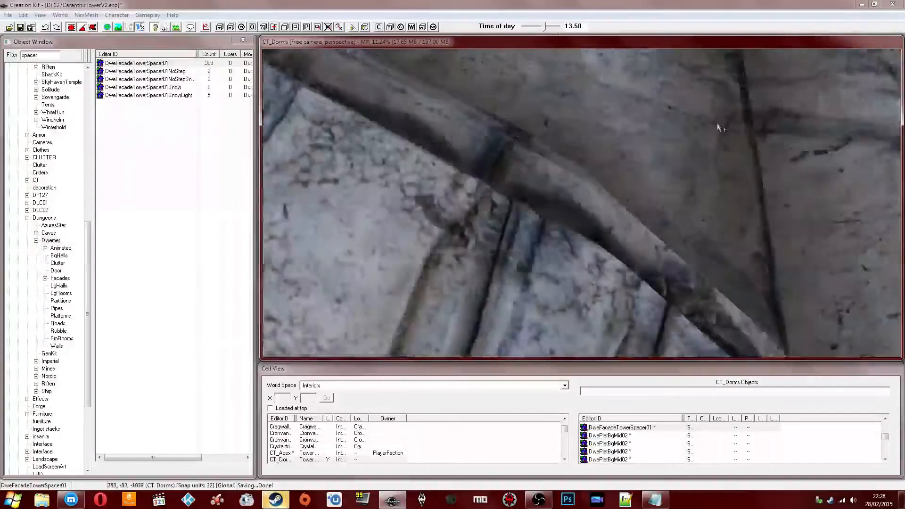
scroll(717, 127, down, 10)
shift+middle_drag(718, 127, 670, 121)
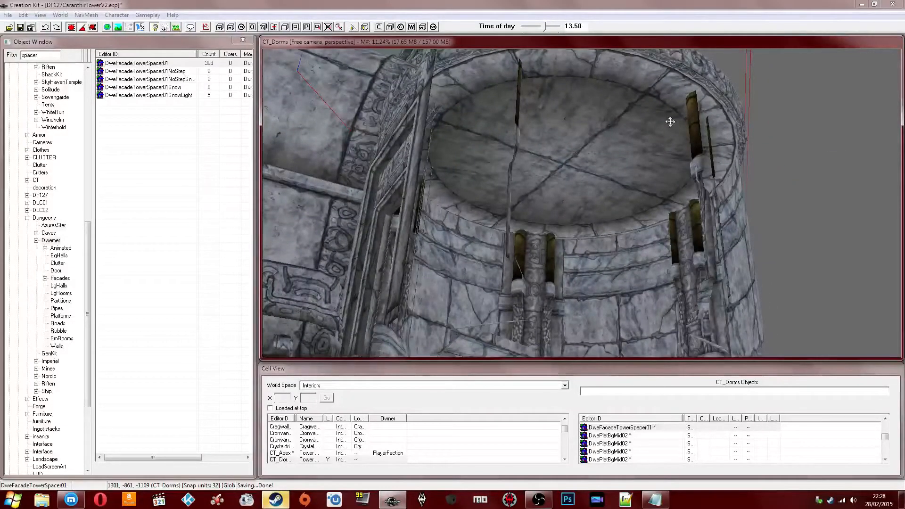
- Centre DweFacadeTowerSpacer01 over the mini tower, judging its alignment from inside and below, and save the plugin
shift+middle_drag(670, 122, 631, 184)
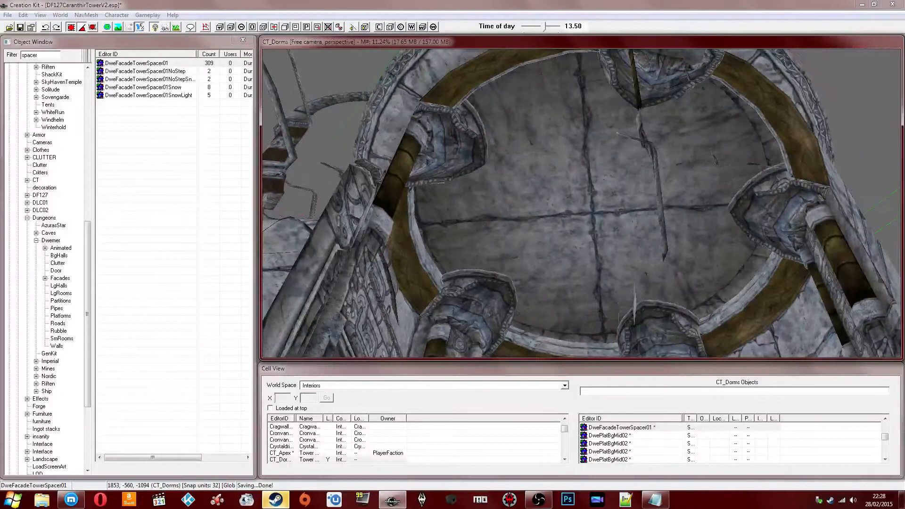
shift+middle_drag(597, 190, 604, 183)
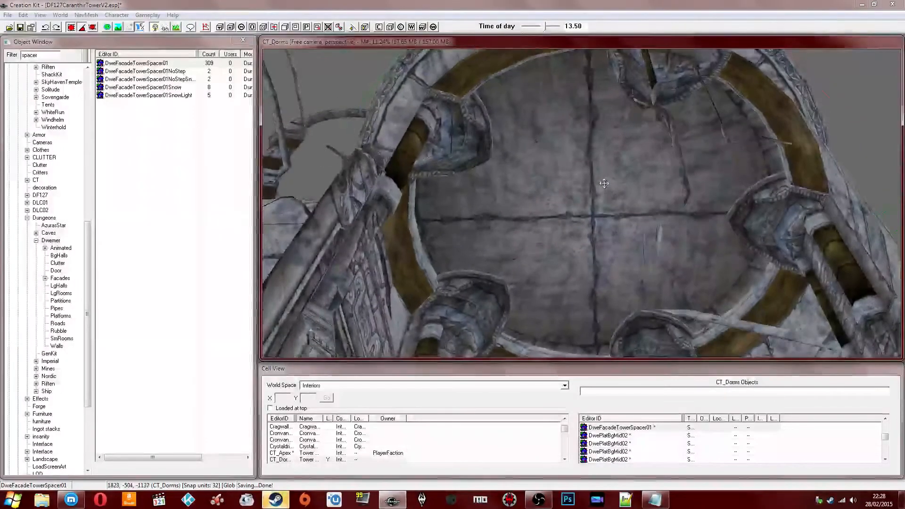
drag(592, 216, 614, 215)
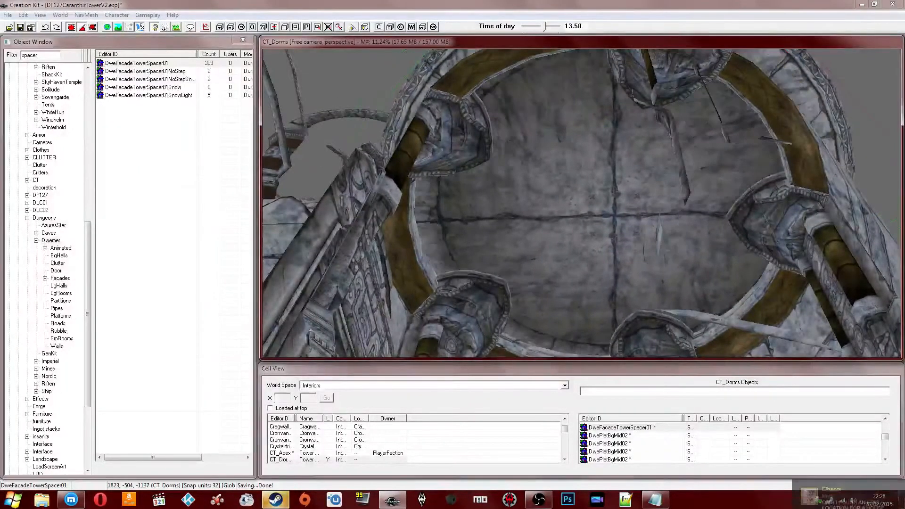
shift+middle_drag(595, 187, 598, 202)
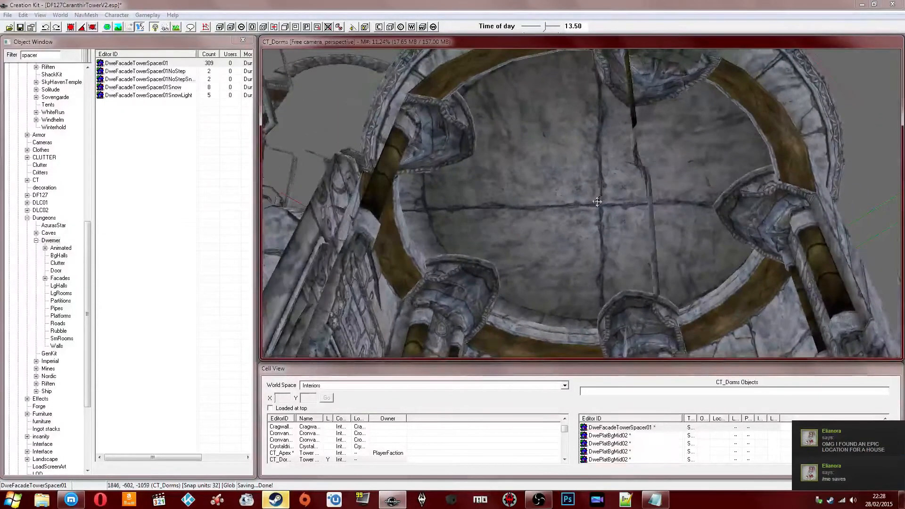
drag(596, 202, 588, 202)
shift+middle_drag(587, 197, 588, 191)
mouse_move(587, 192)
mouse_down()
mouse_move(575, 191)
mouse_move(586, 191)
mouse_up()
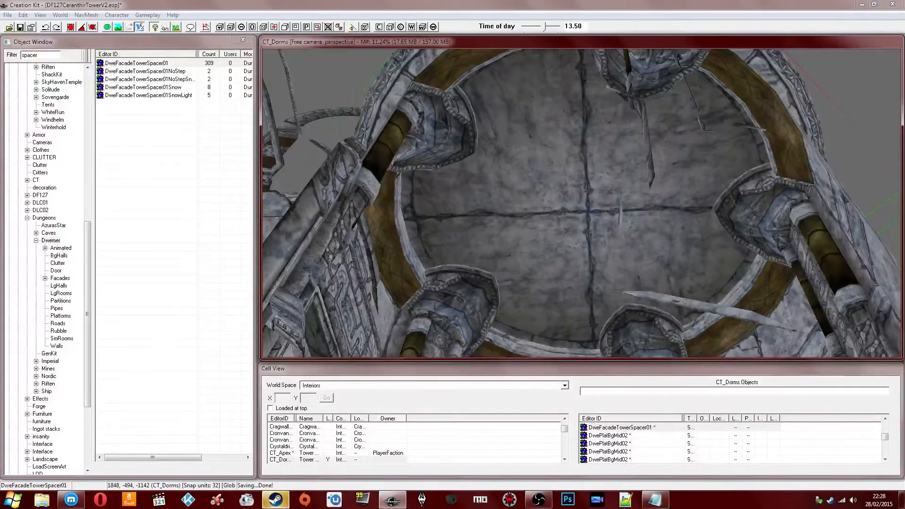
shift+middle_drag(586, 192, 618, 210)
click(20, 27)
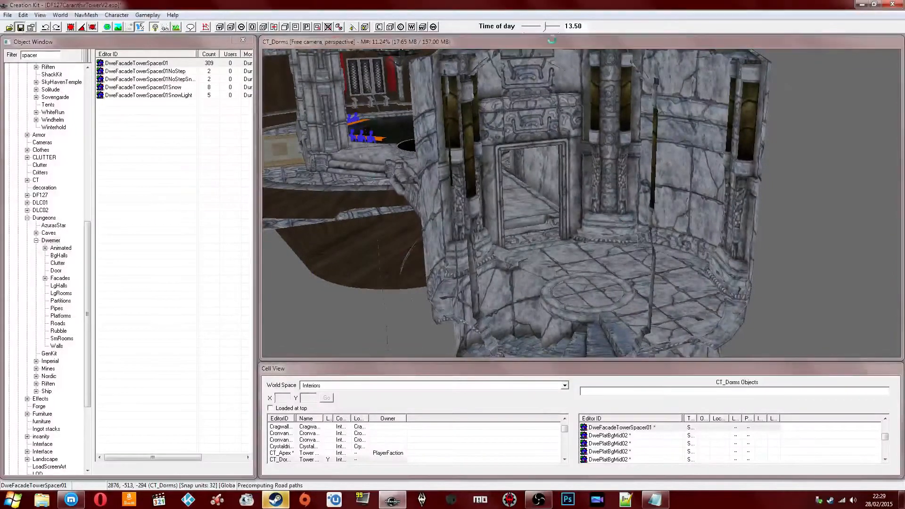
- Switch the scene from bright lighting back to the cell's own lights and save the plugin
shift+middle_drag(548, 184, 593, 206)
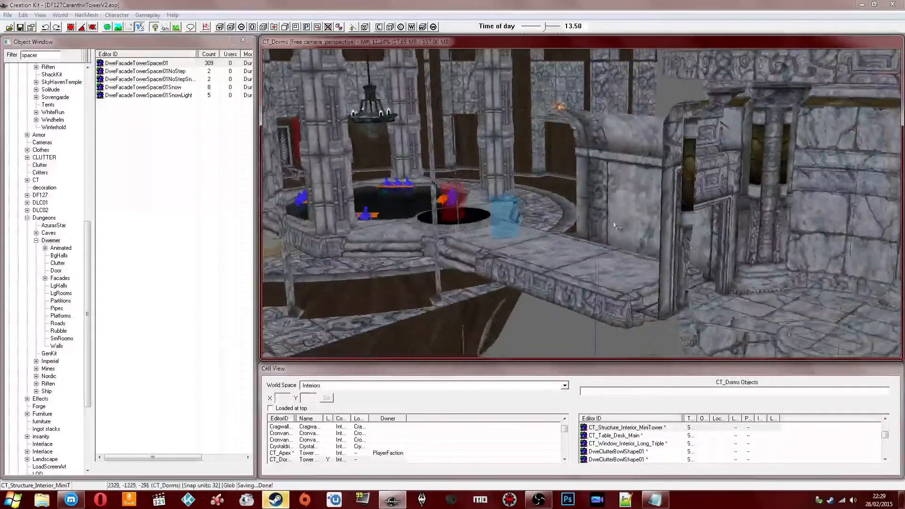
click(155, 27)
click(19, 28)
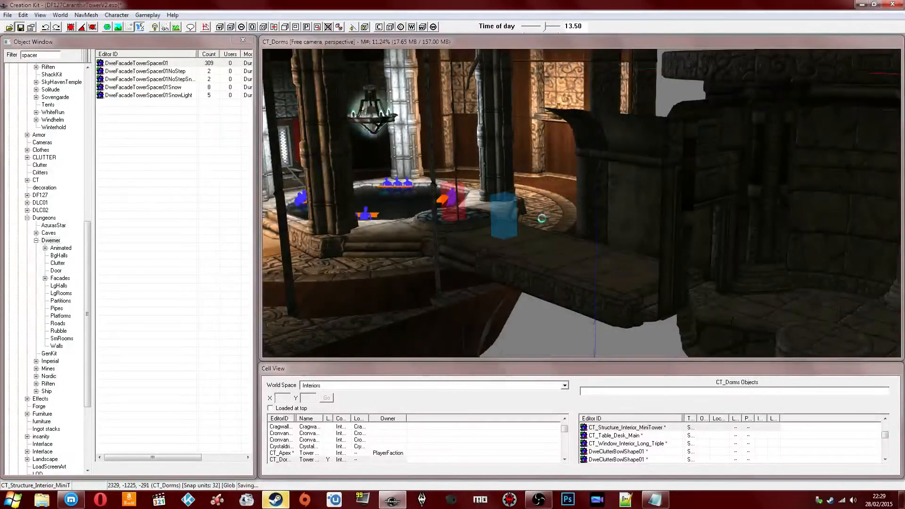
middle_drag(490, 231, 517, 221)
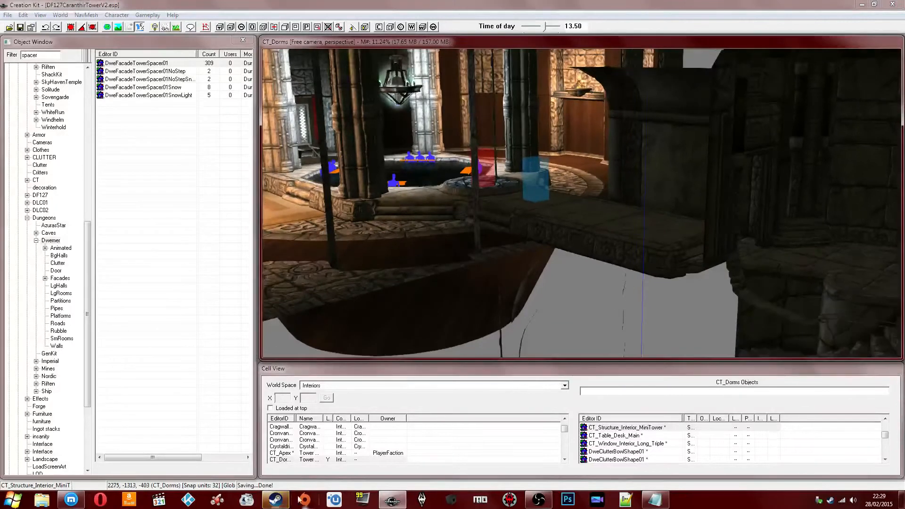
click(271, 504)
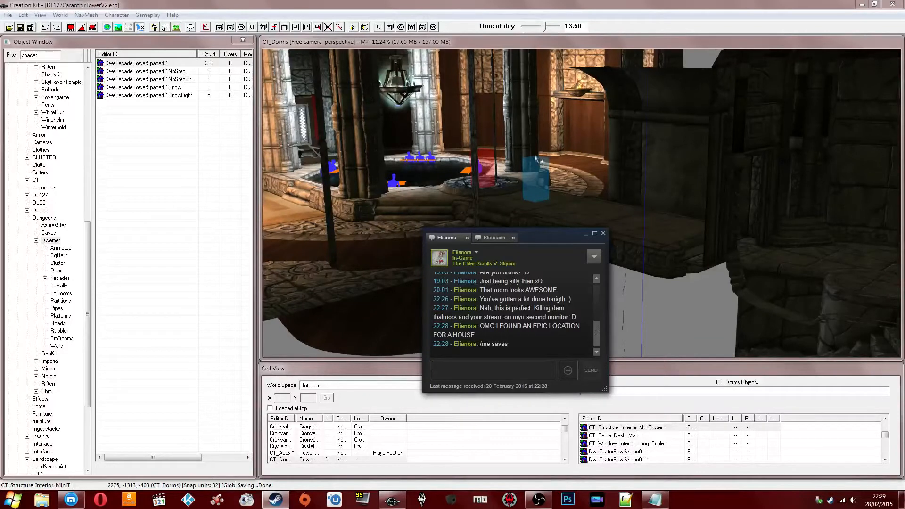
- Duplicate a MarkarthFireLight from the main room and position the copy inside the mini tower, aligned to the grid
shift+middle_drag(554, 181, 588, 147)
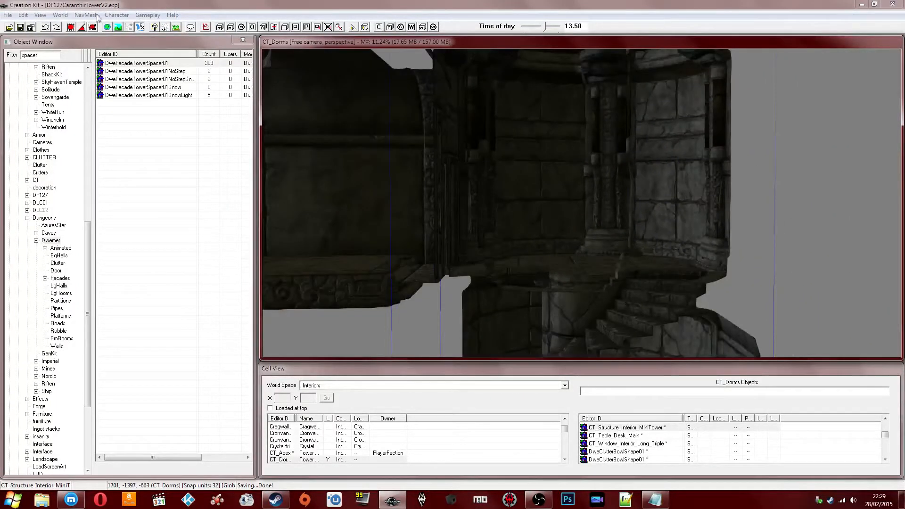
shift+middle_drag(359, 158, 460, 193)
click(430, 166)
shift+middle_drag(429, 166, 583, 238)
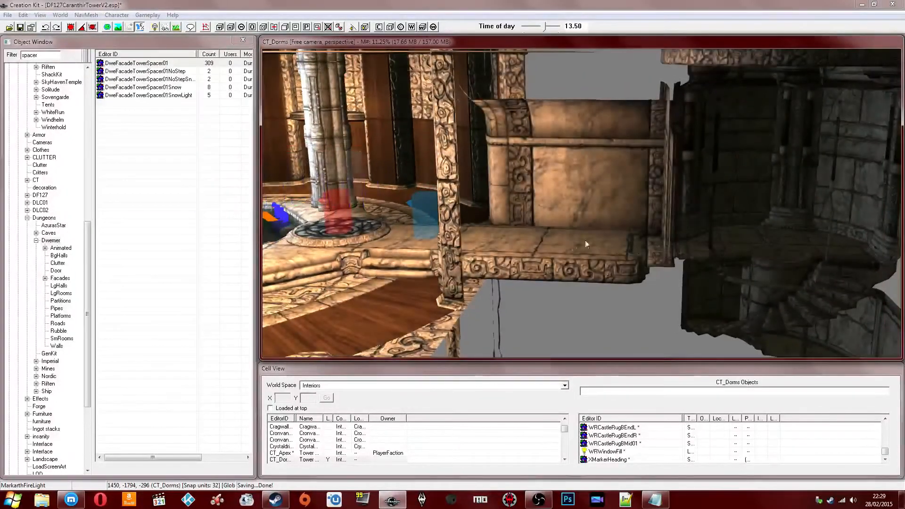
drag(369, 171, 756, 176)
middle_drag(756, 176, 621, 192)
click(621, 185)
scroll(621, 192, up, 1)
drag(621, 193, 596, 260)
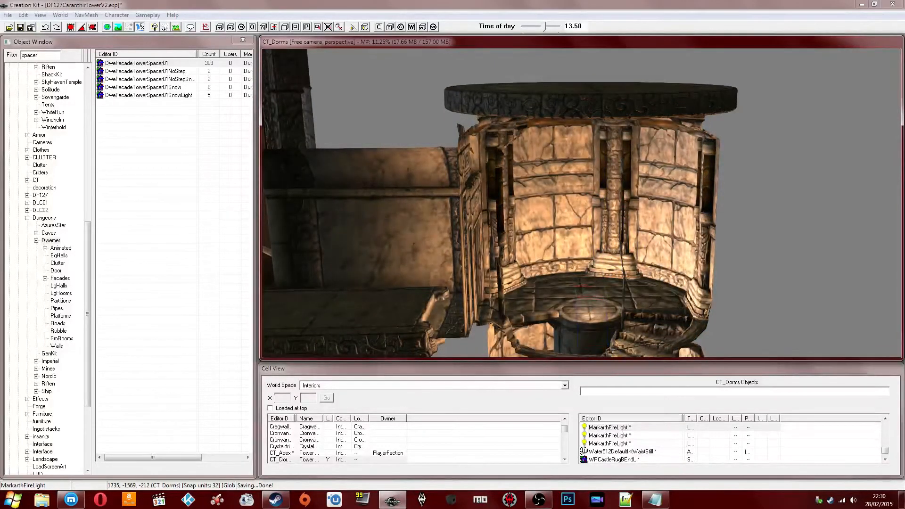
middle_drag(582, 307, 578, 301)
key(ctrl+q)
key(q)
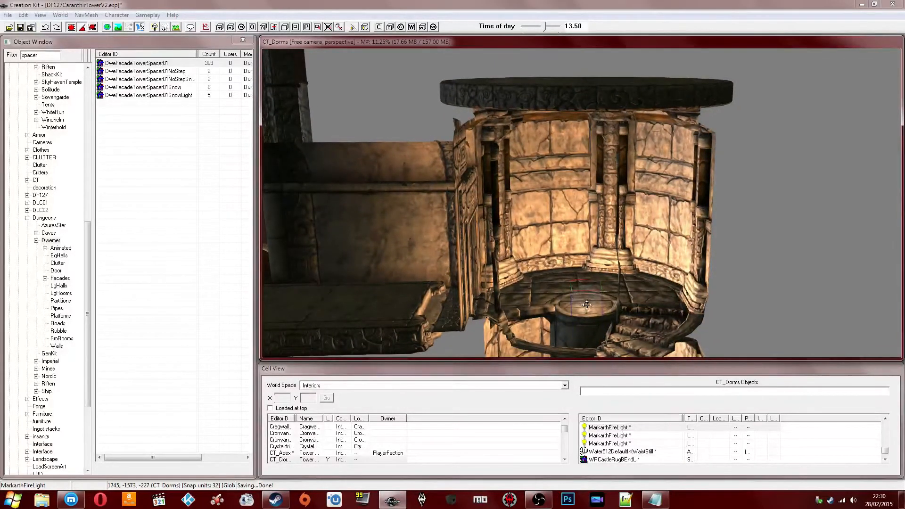
- Replace the selected MarkarthFireLight in the mini tower with MarkarthFireLightShad, for the selection only
shift+middle_drag(583, 298, 461, 121)
key(ctrl+f)
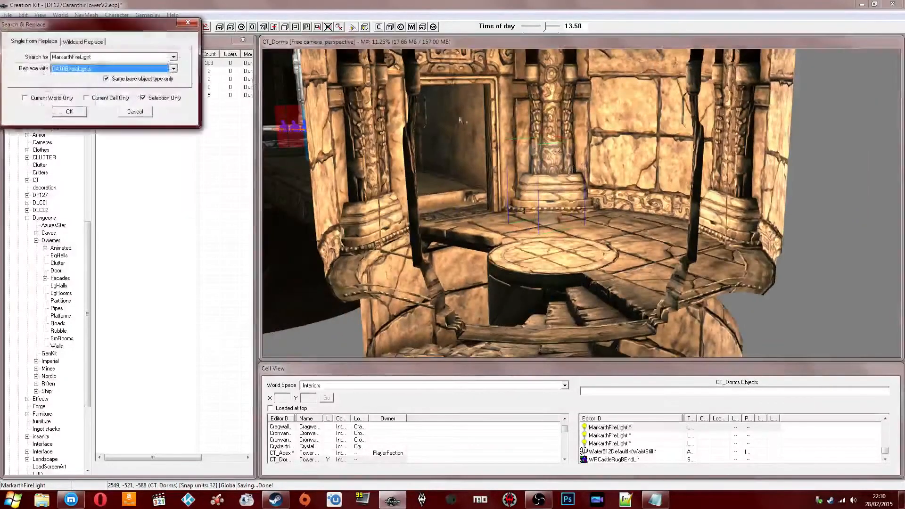
click(76, 111)
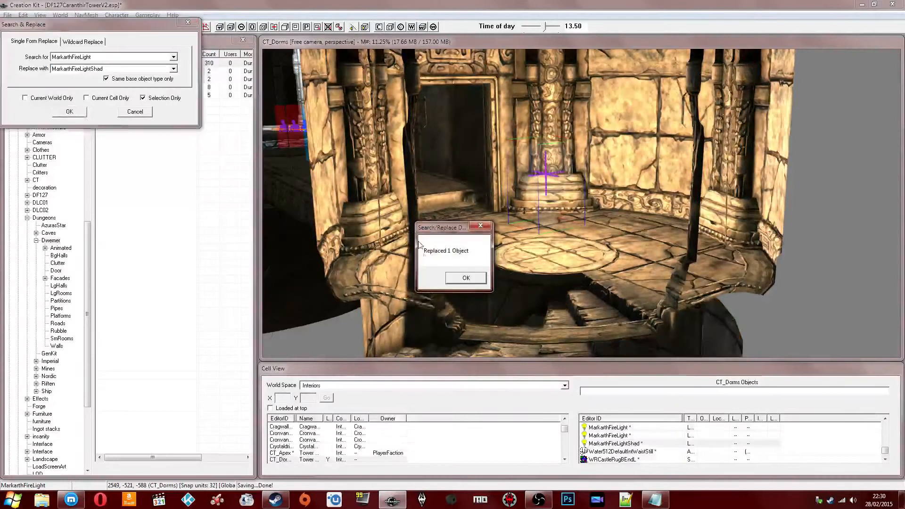
click(461, 281)
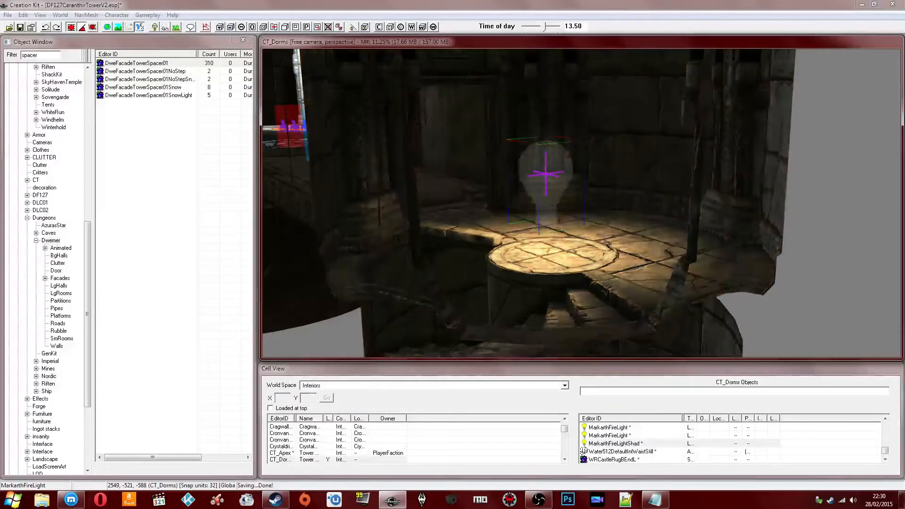
- Set the mini tower light's fade to 3.00 and its shadow depth bias to 26.62
double_click(548, 181)
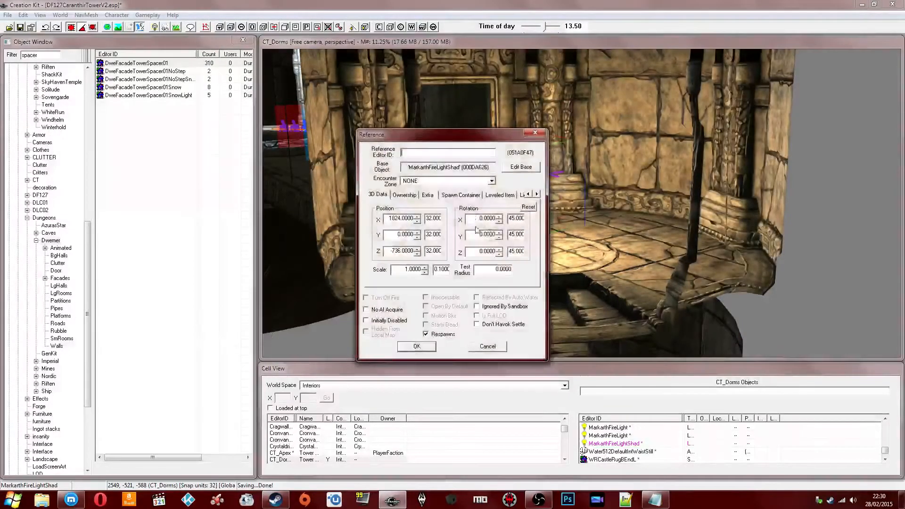
click(514, 197)
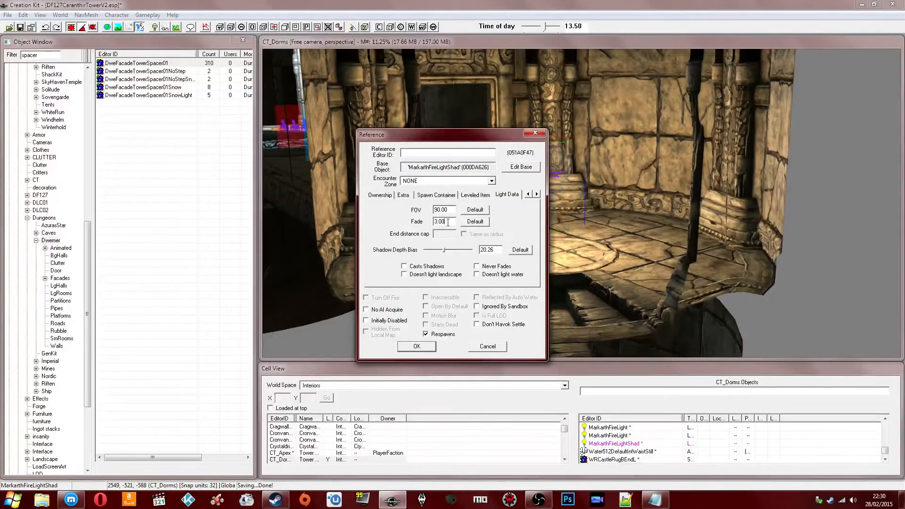
click(415, 347)
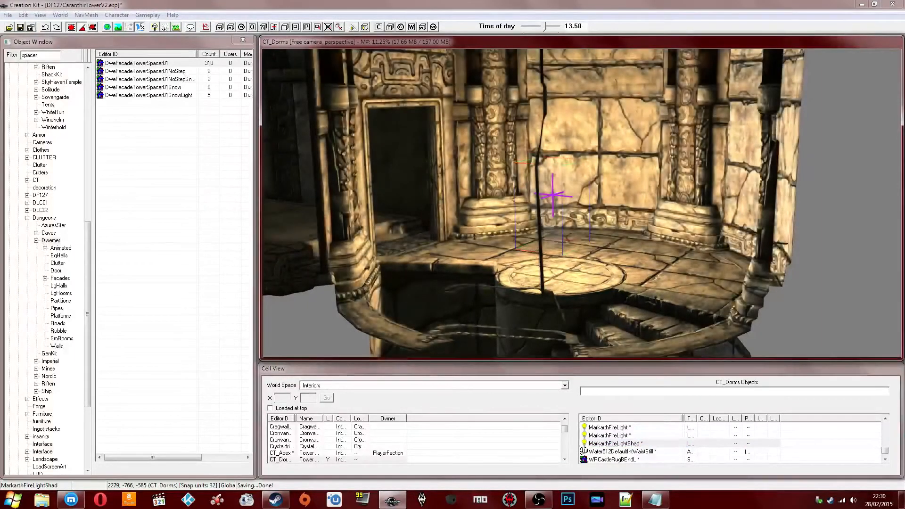
- Check the mini tower's light through the doorway from the portal platform and raise MarkarthFireLightShad higher in the tower
middle_drag(560, 200, 740, 226)
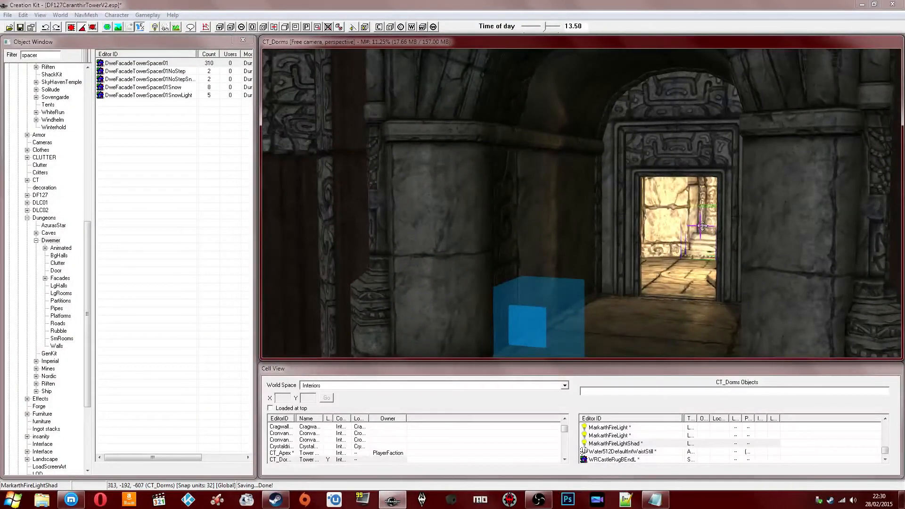
shift+middle_drag(605, 217, 572, 231)
drag(641, 229, 633, 147)
shift+middle_drag(633, 147, 584, 157)
shift+middle_drag(495, 168, 522, 161)
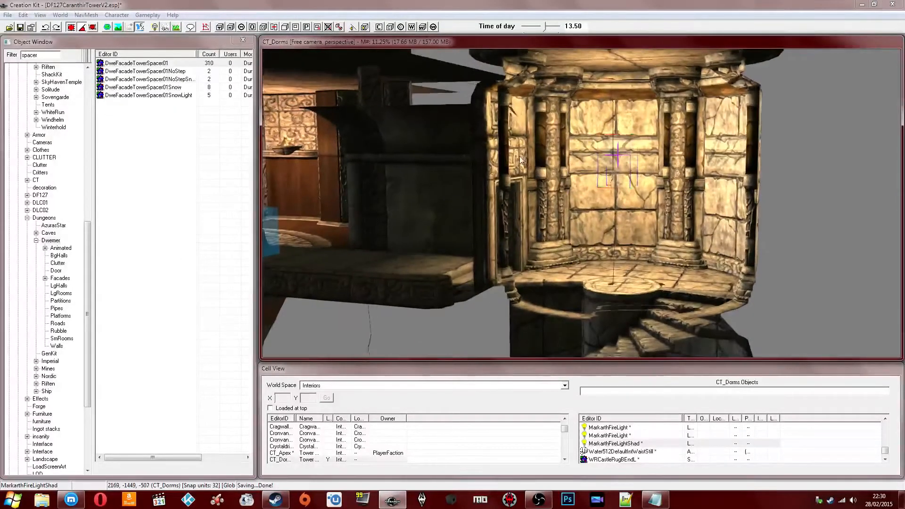
- Reduce the fade of the mini tower's MarkarthFireLightShad to 2.50 and recheck its light data
double_click(617, 144)
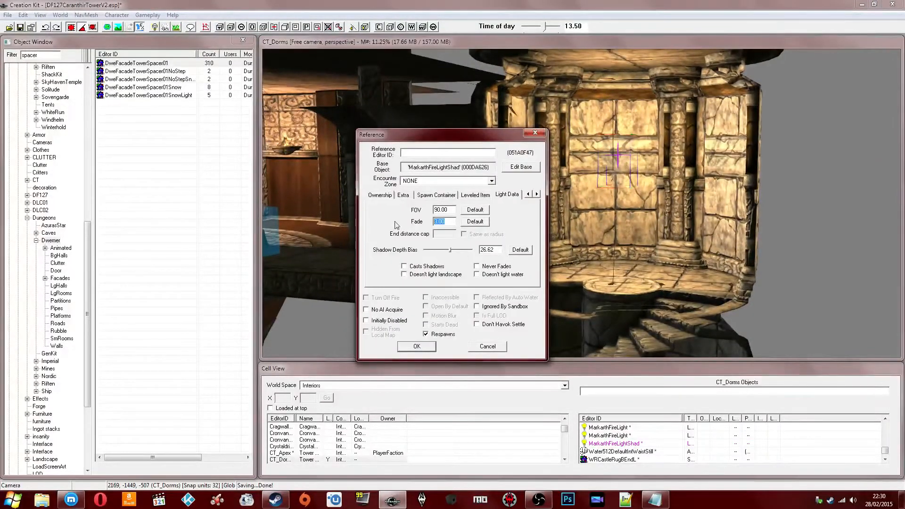
key(Return)
middle_drag(602, 152, 579, 145)
double_click(580, 143)
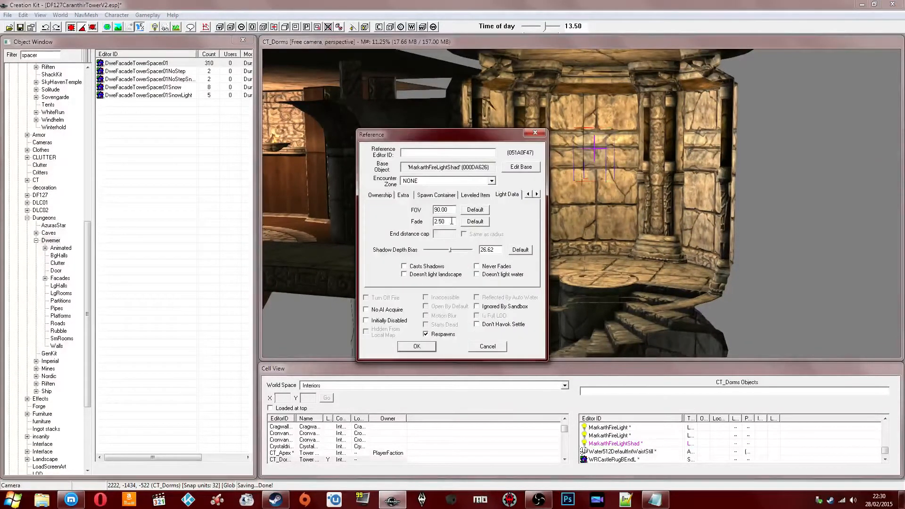
key(Return)
- Check how the light falls on the mini tower's spiral stairs and the adjoining pool room, and save the plugin
shift+middle_drag(398, 210, 424, 189)
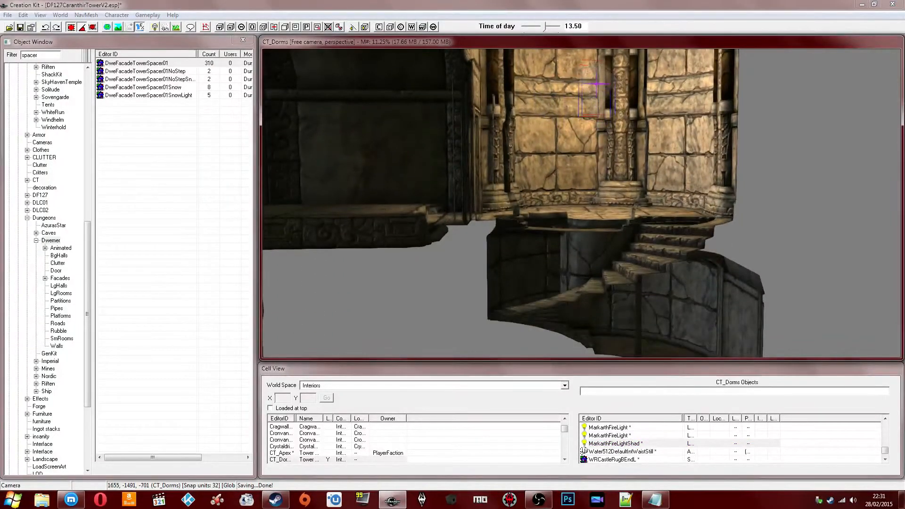
shift+middle_drag(556, 152, 540, 153)
shift+middle_drag(559, 194, 465, 191)
shift+middle_drag(439, 218, 663, 255)
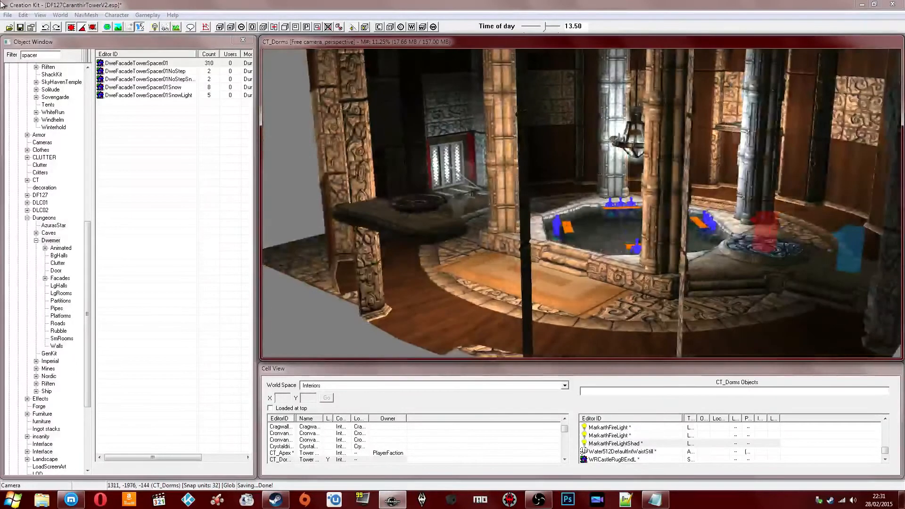
click(20, 27)
- Look over the dorm room's window alcove with its bench and red banners, and save the plugin again
shift+middle_drag(522, 204, 552, 217)
scroll(565, 226, down, 3)
click(638, 264)
shift+middle_drag(639, 265, 517, 254)
shift+middle_drag(482, 247, 596, 225)
click(529, 247)
click(20, 26)
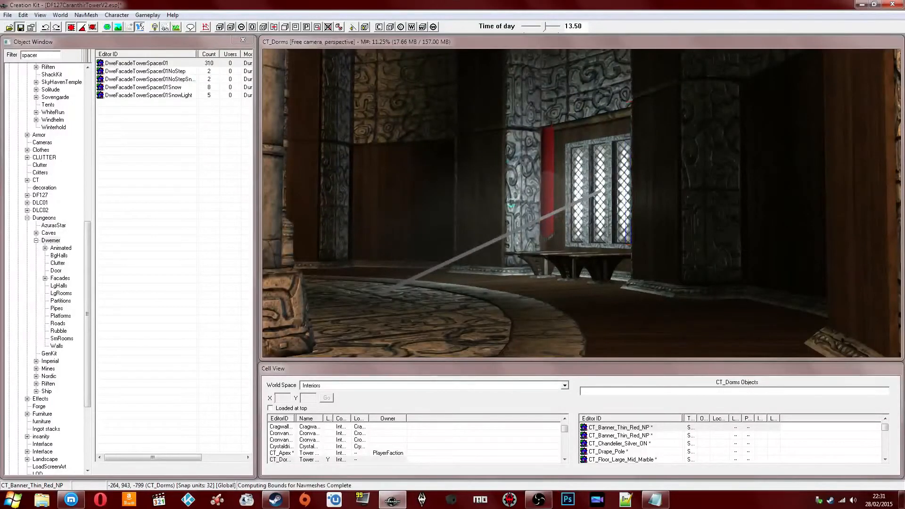
- Examine the emittance settings of the WRWindowFill light in front of the triple window
scroll(513, 198, up, 3)
click(612, 205)
scroll(615, 206, up, 4)
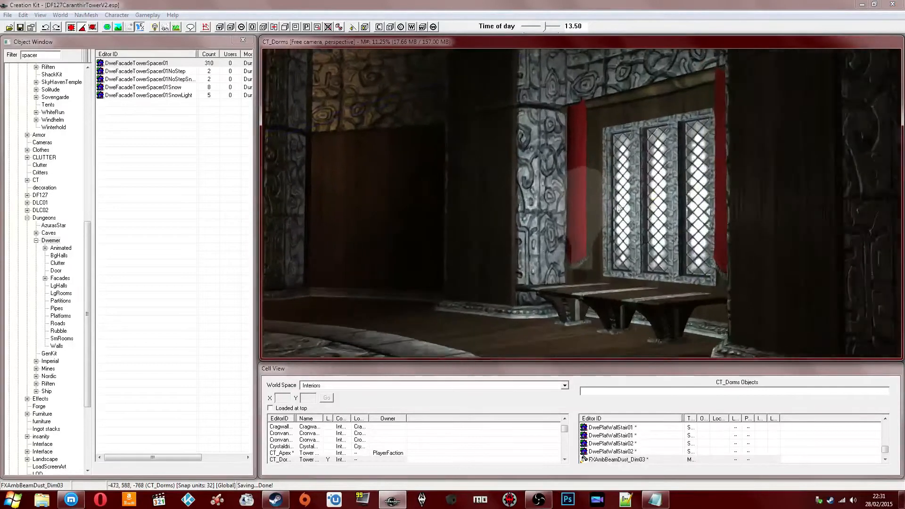
double_click(618, 208)
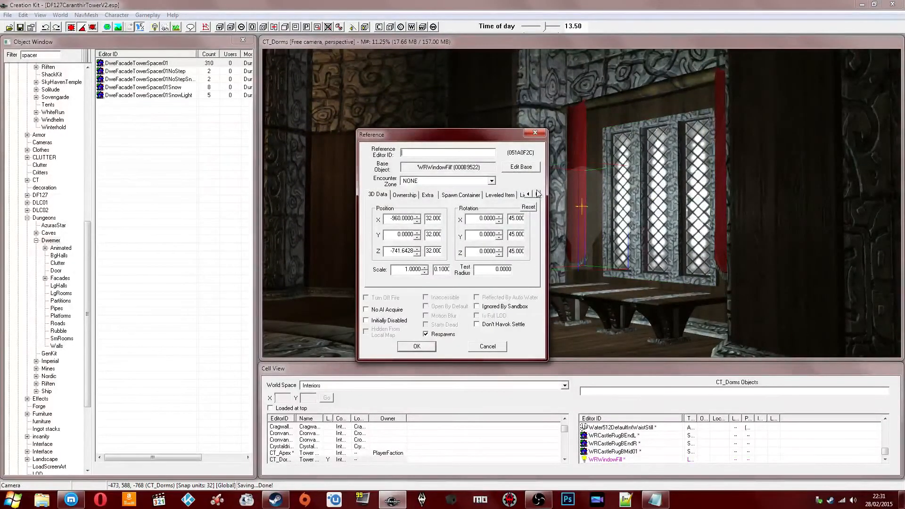
click(537, 194)
click(537, 194)
click(537, 195)
click(536, 194)
click(537, 194)
click(536, 195)
click(537, 194)
click(492, 194)
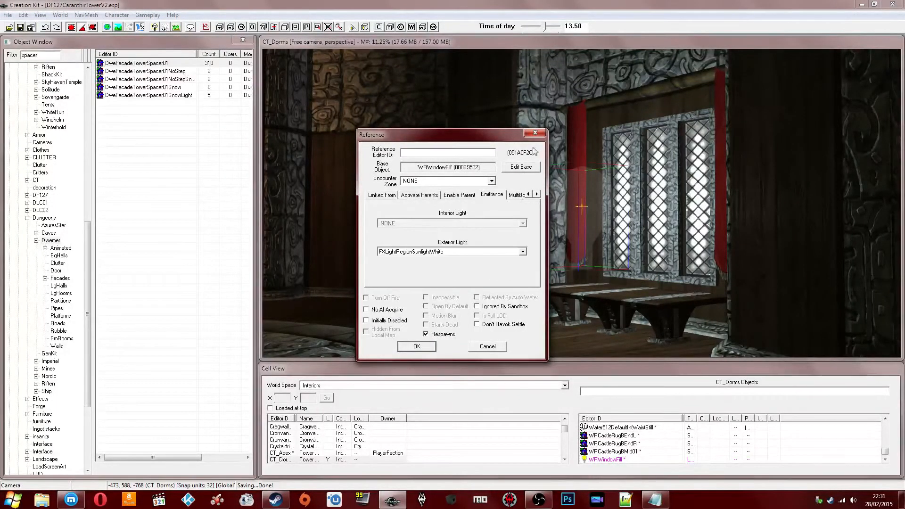
click(535, 132)
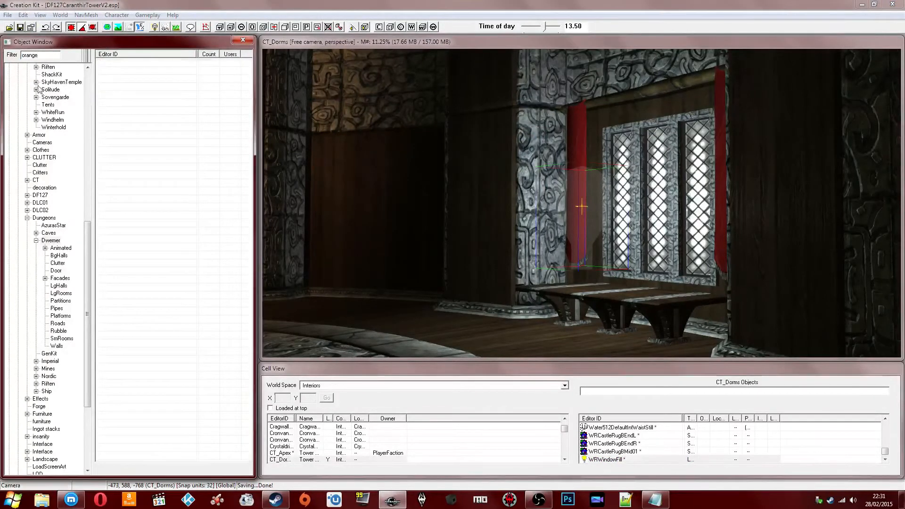
- Filter the light objects for "orange" and place an Alikr_OrangeFlicker light above the bench, centred on the triple window
drag(87, 241, 247, 115)
click(31, 233)
drag(548, 257, 589, 295)
shift+middle_drag(589, 295, 573, 276)
click(613, 291)
key(a)
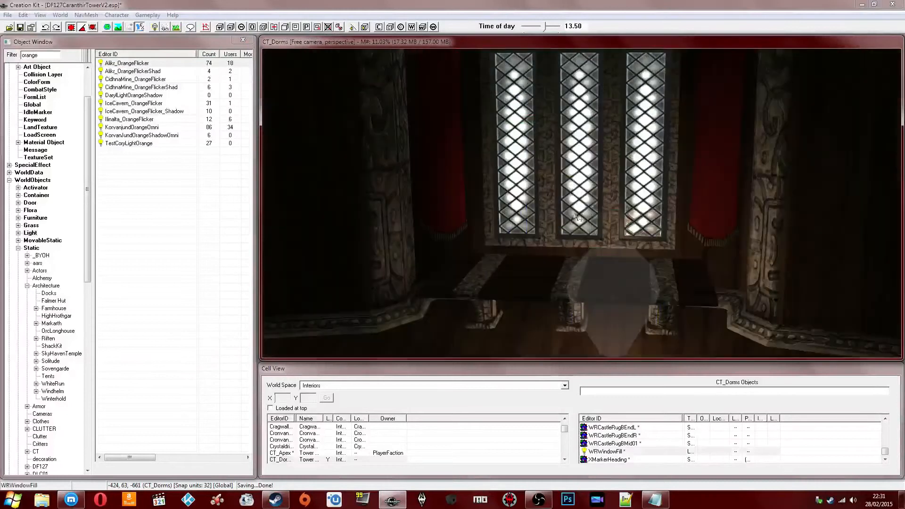
click(612, 289)
drag(612, 289, 572, 259)
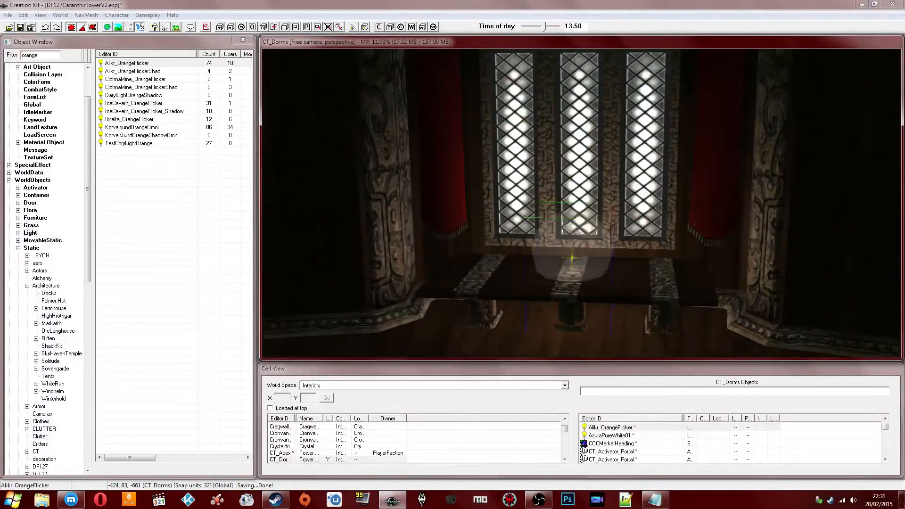
- Set the exterior light emittance of the new Alikr_OrangeFlicker light to FXLightRegionInvertDayNight
double_click(565, 244)
click(472, 252)
key(f)
click(472, 255)
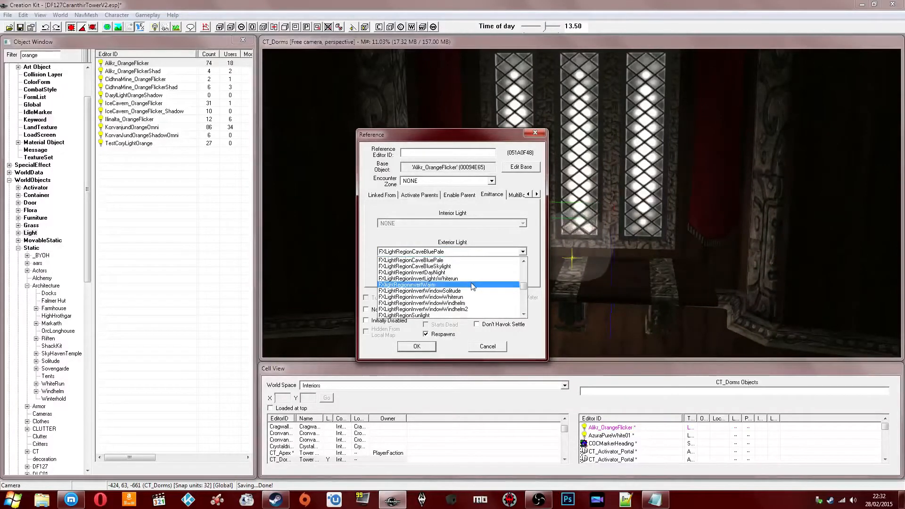
click(466, 273)
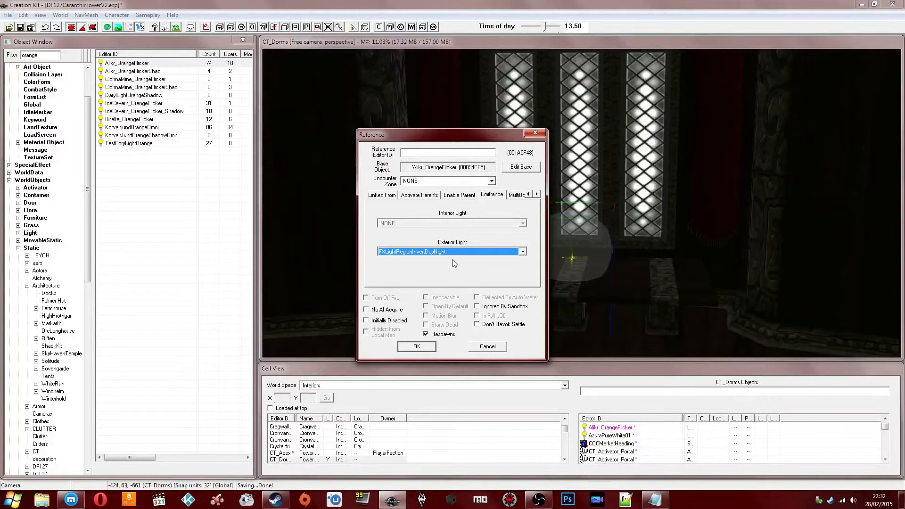
click(417, 347)
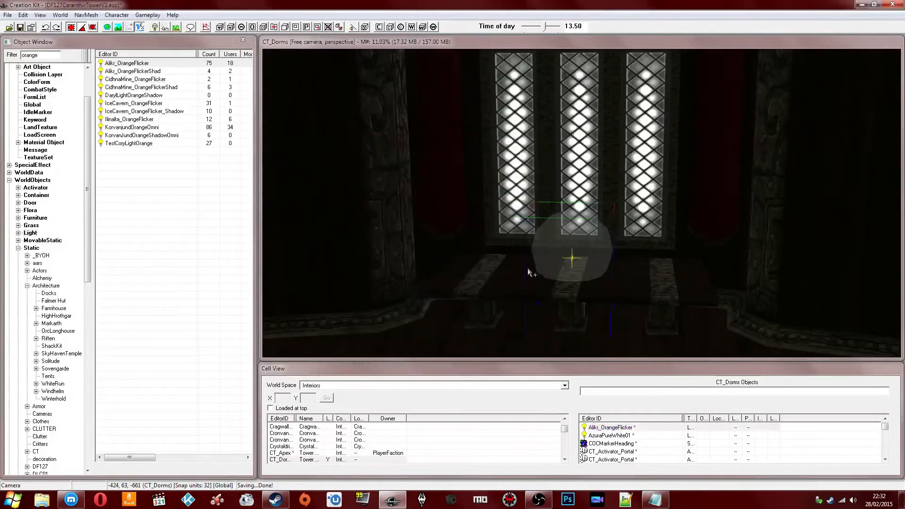
- Raise the orange light in front of the centre window and set the time of day to 21.00
drag(577, 255, 577, 193)
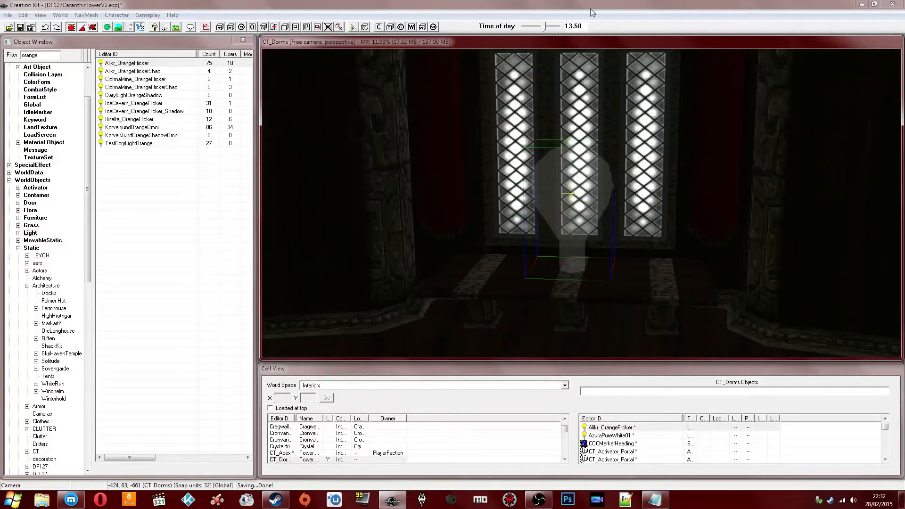
drag(541, 27, 556, 28)
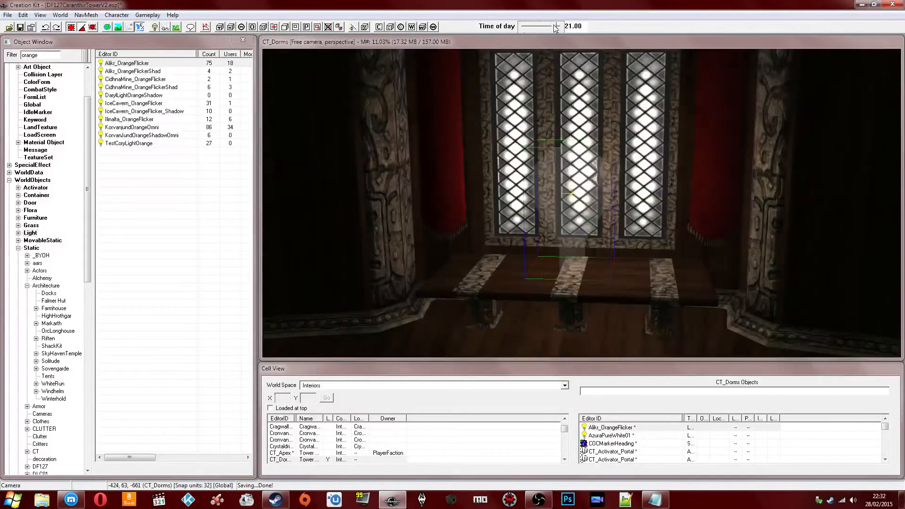
click(579, 177)
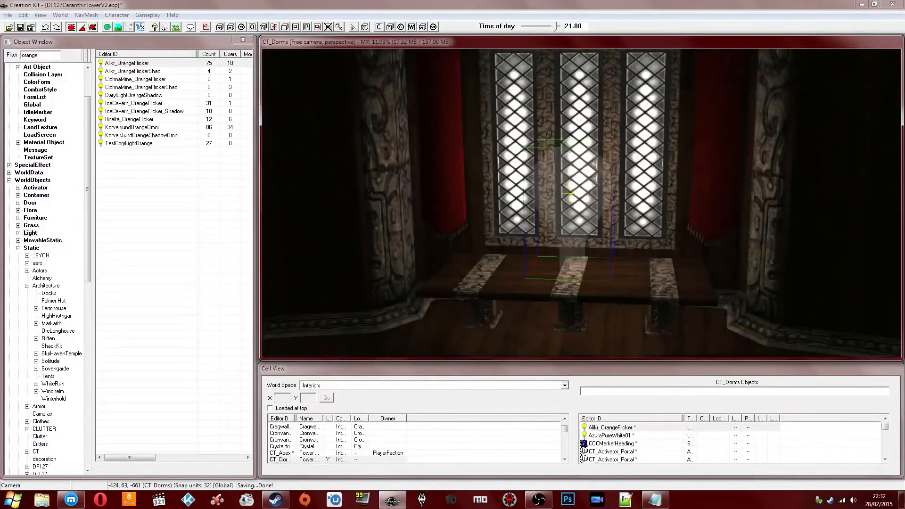
middle_drag(566, 166, 610, 156)
drag(554, 156, 554, 114)
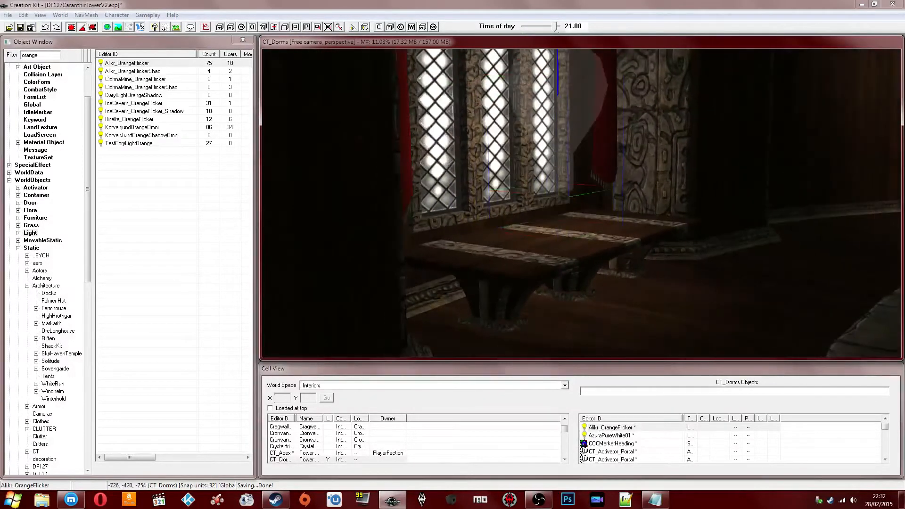
mouse_move(561, 151)
shift+middle_down()
mouse_move(570, 147)
mouse_move(566, 156)
shift+middle_up()
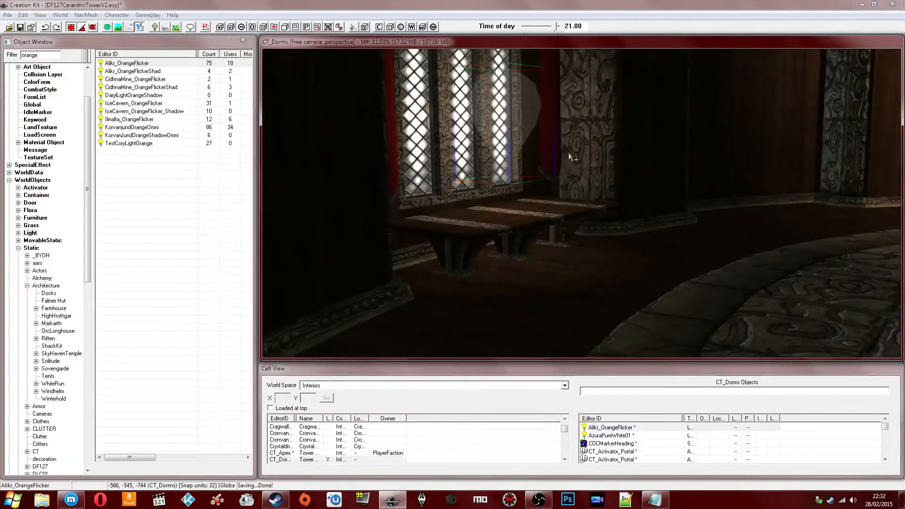
- Look over the window alcove and the pool room's chandelier area with the night lighting
scroll(570, 151, down, 10)
scroll(572, 150, down, 4)
shift+middle_drag(573, 151, 202, 46)
click(630, 171)
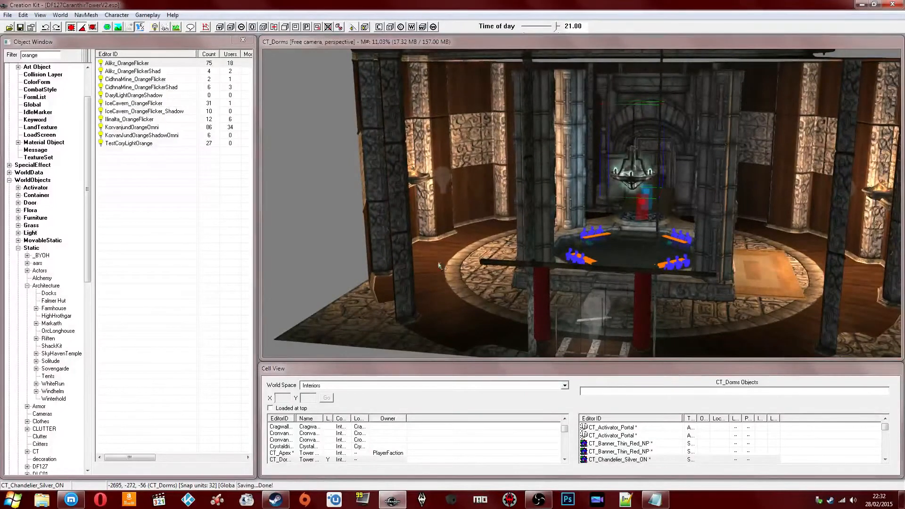
- Check the Steam chat and the Twitch stream chat for new messages
click(275, 500)
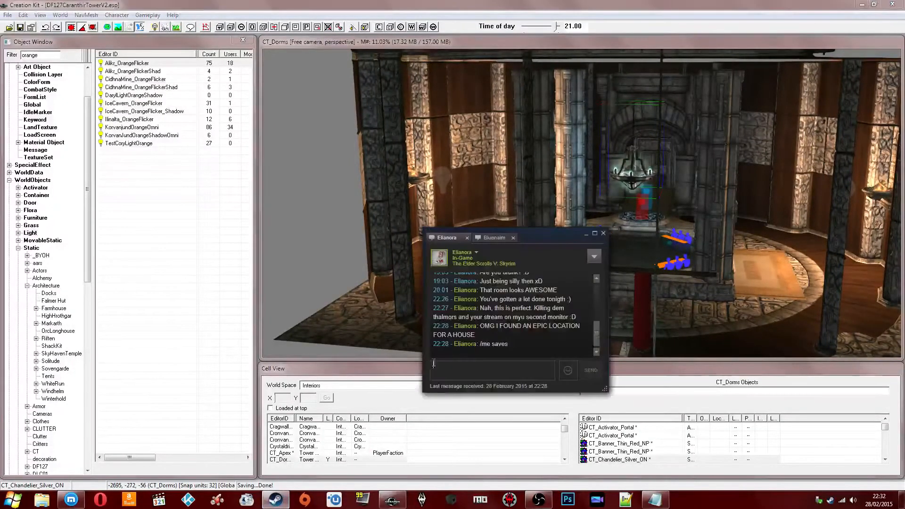
click(376, 324)
middle_drag(372, 326, 368, 319)
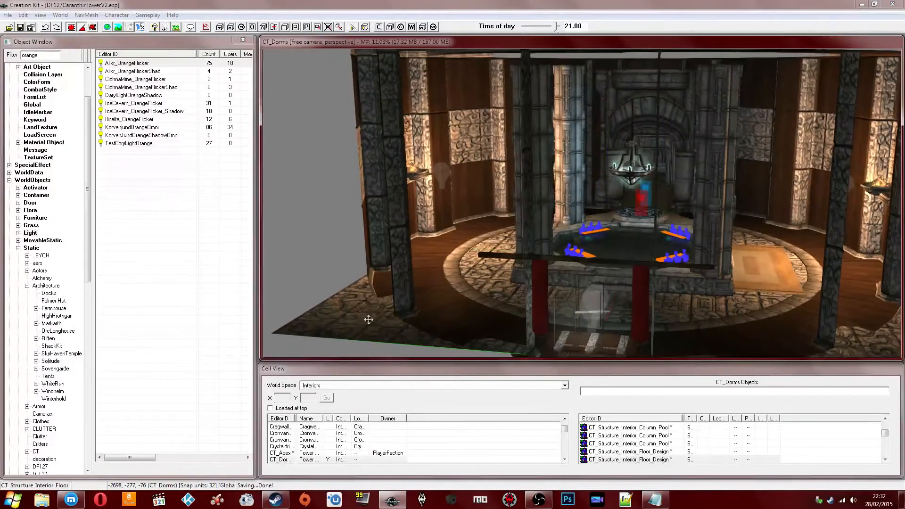
click(83, 502)
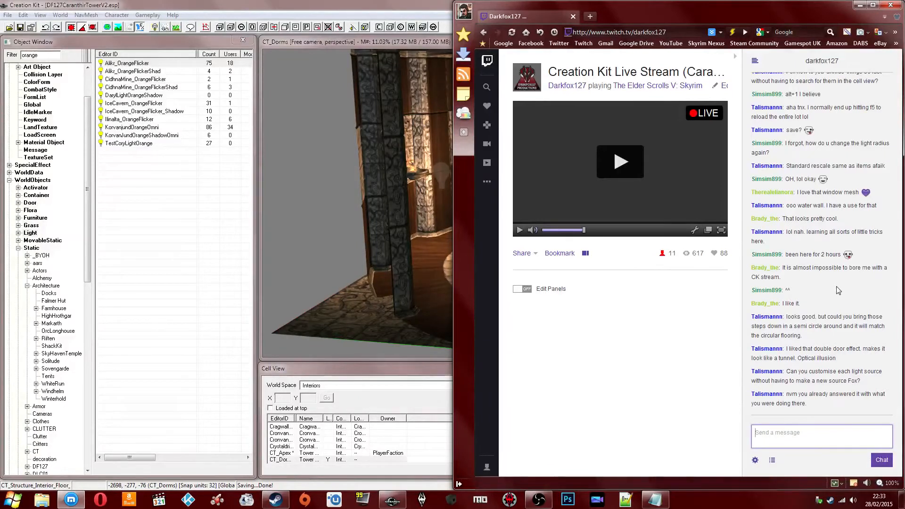
- Back in Creation Kit, delete the WRWindowFill light in front of the triple window to compare the lighting, and undo the deletion
click(385, 170)
shift+middle_drag(385, 170, 481, 176)
scroll(490, 179, up, 5)
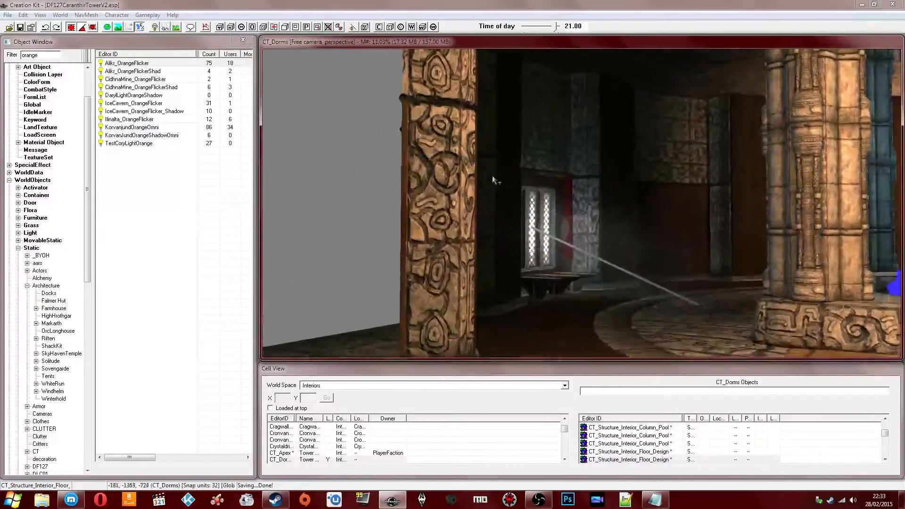
click(640, 253)
scroll(612, 254, up, 5)
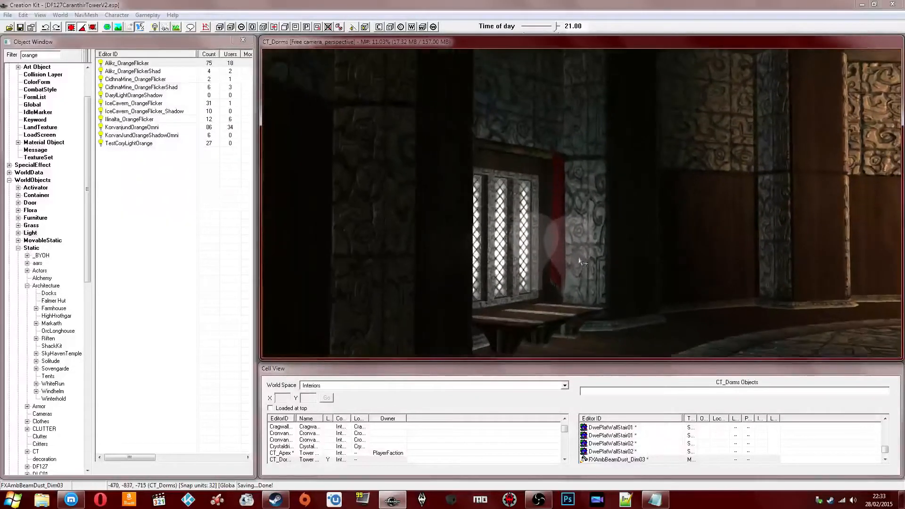
click(562, 238)
scroll(561, 234, up, 5)
shift+middle_drag(560, 233, 593, 208)
key(Delete)
key(ctrl+z)
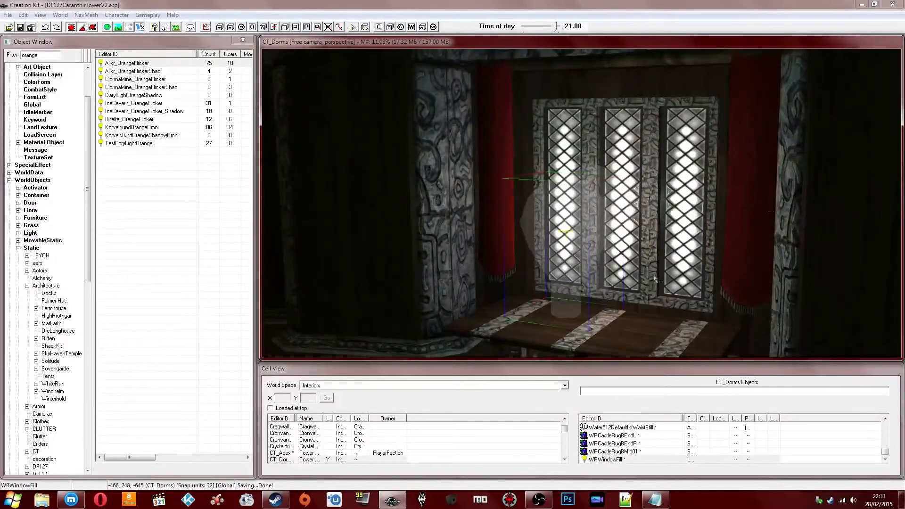
- View the window alcove from the side and examine the exterior light options of the WRWindowFill light
middle_drag(656, 280, 593, 196)
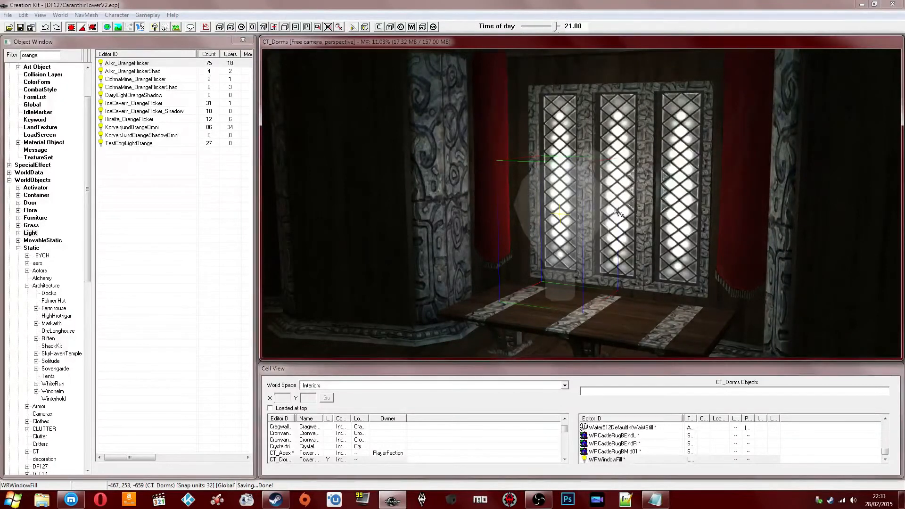
middle_drag(525, 229, 527, 231)
shift+middle_drag(582, 217, 547, 224)
scroll(534, 209, down, 4)
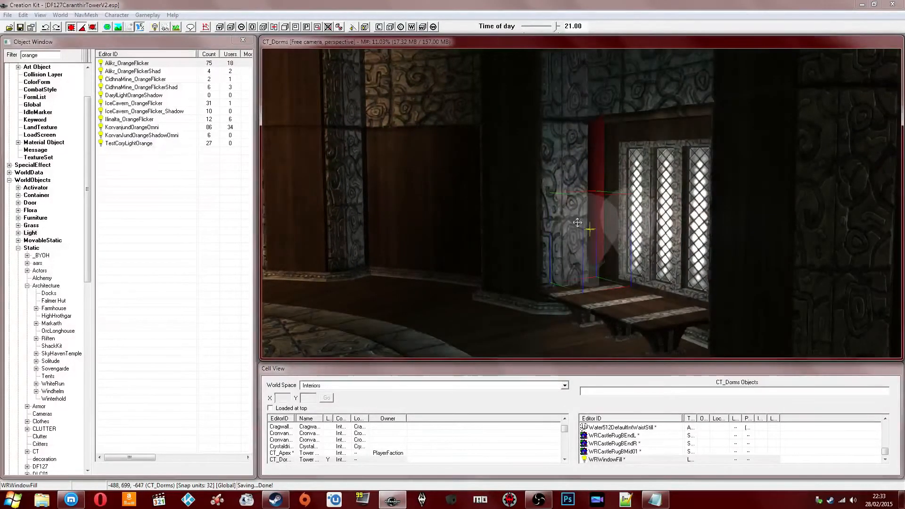
double_click(514, 247)
click(443, 251)
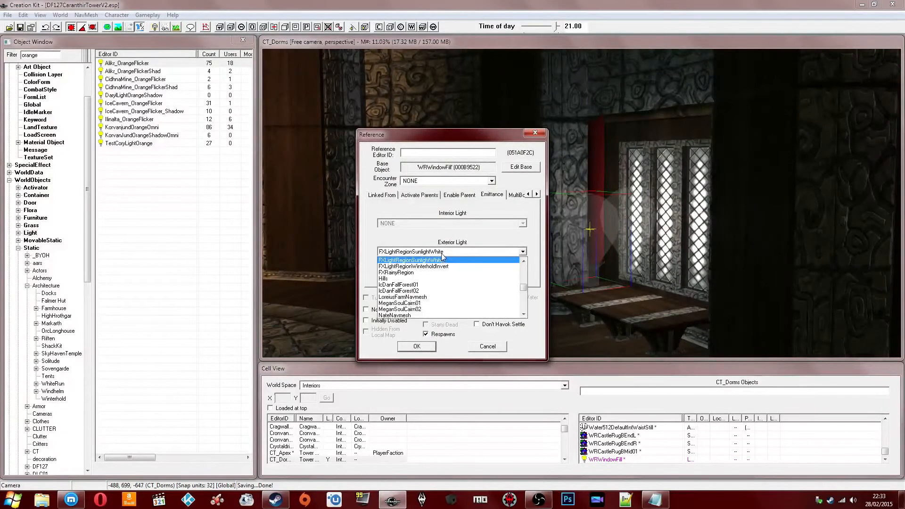
click(443, 260)
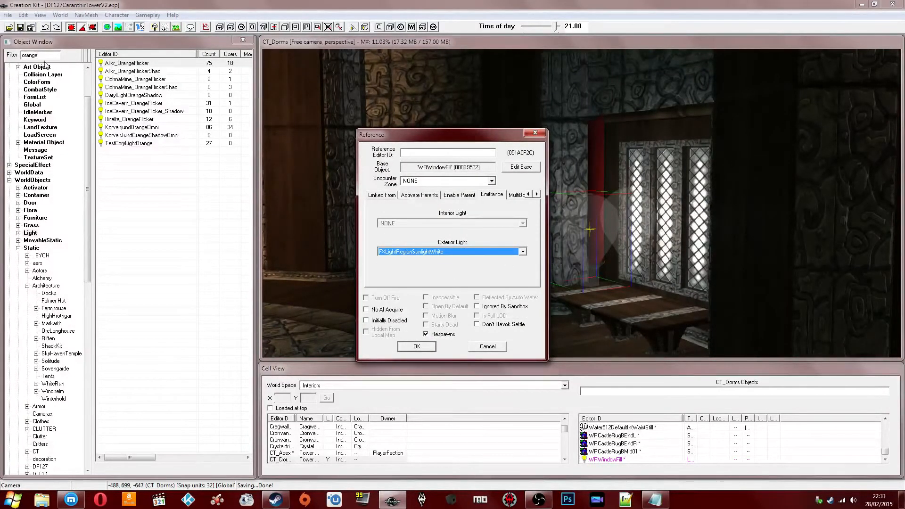
- Search all objects for "fxlightre" and "lightre", and leave the WRWindowFill reference's settings without applying changes
double_click(33, 54)
text(fxlightre)
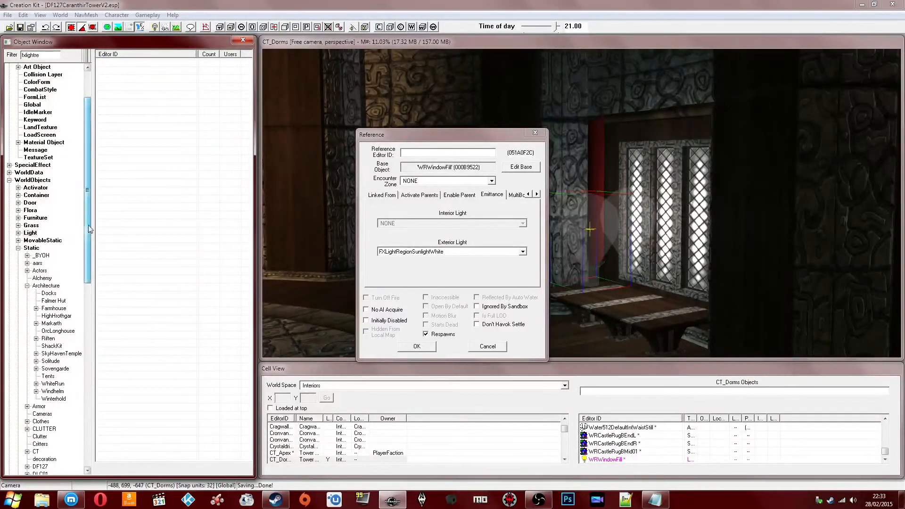
drag(88, 234, 88, 435)
click(19, 467)
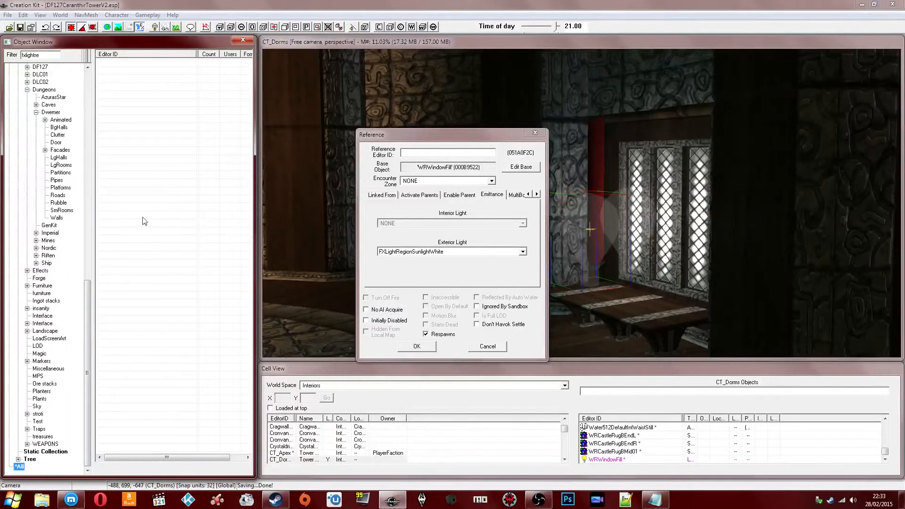
drag(89, 329, 86, 354)
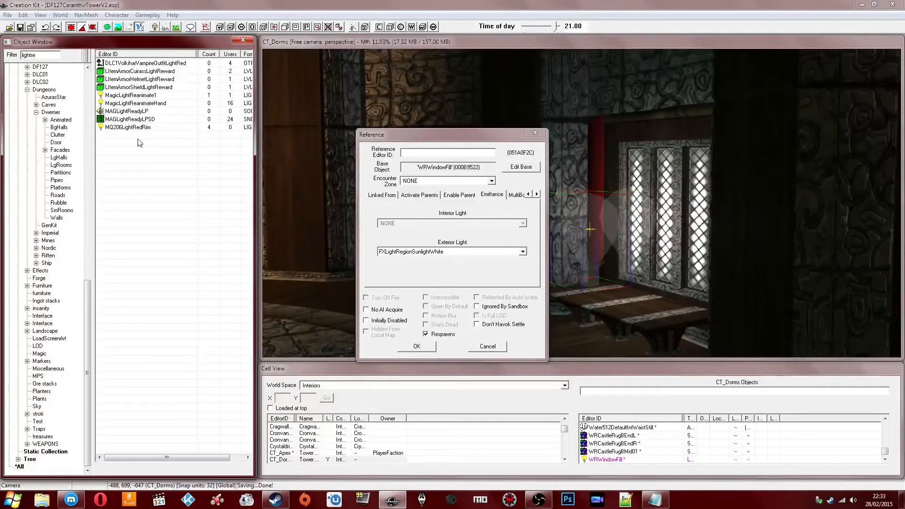
click(434, 254)
click(434, 259)
click(487, 346)
- Look across the dorm towards the pool and fireplace, and save the plugin
middle_drag(385, 193, 523, 228)
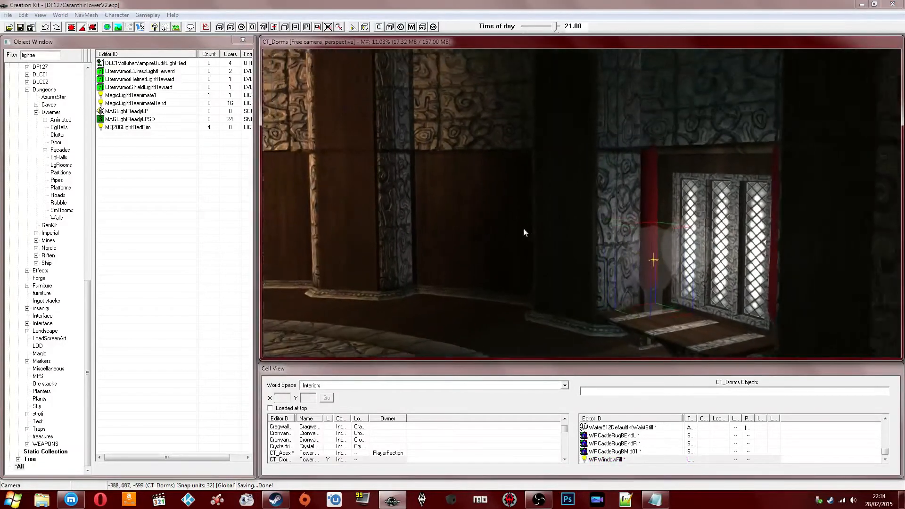
scroll(512, 205, down, 8)
middle_drag(508, 175, 469, 195)
scroll(469, 196, down, 5)
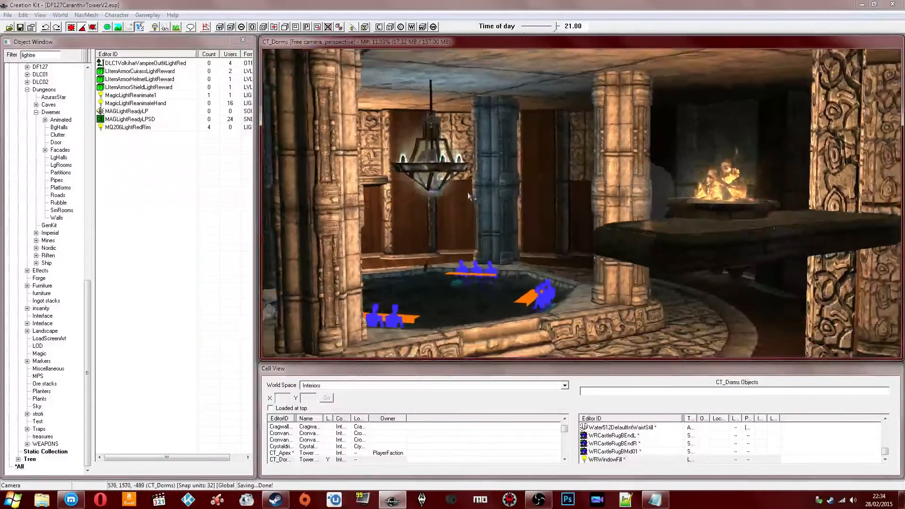
click(20, 27)
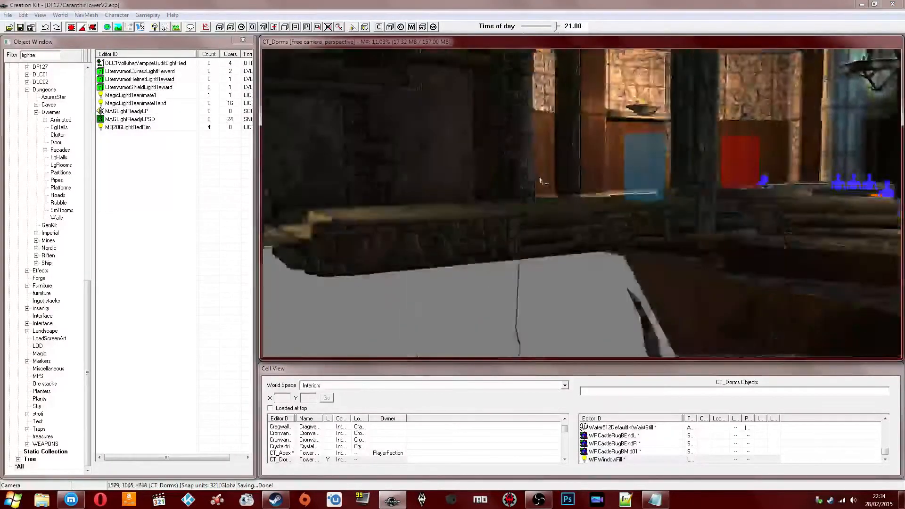
- Duplicate the mini tower's MarkarthFireLightShad light and move the copy outside the tower, low down beside the spiral stairs
middle_drag(541, 182, 585, 178)
click(523, 195)
click(644, 113)
key(ctrl+d)
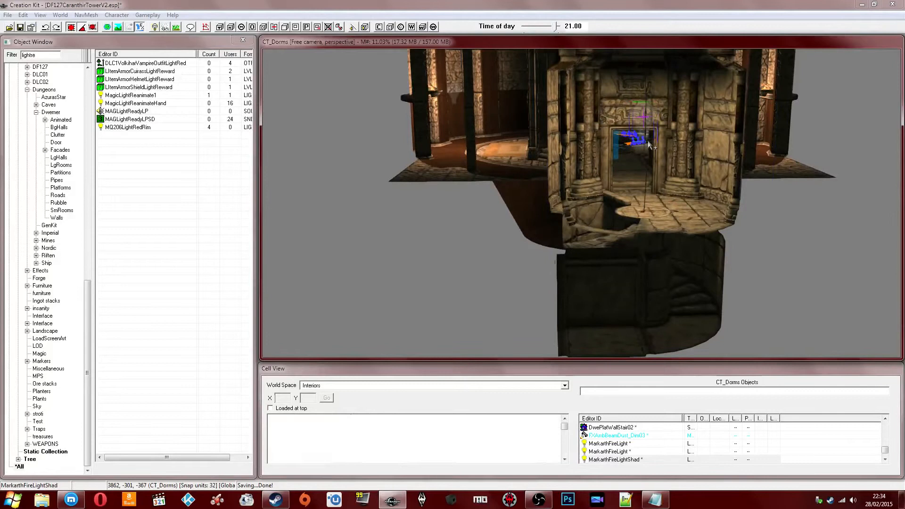
drag(641, 114, 435, 311)
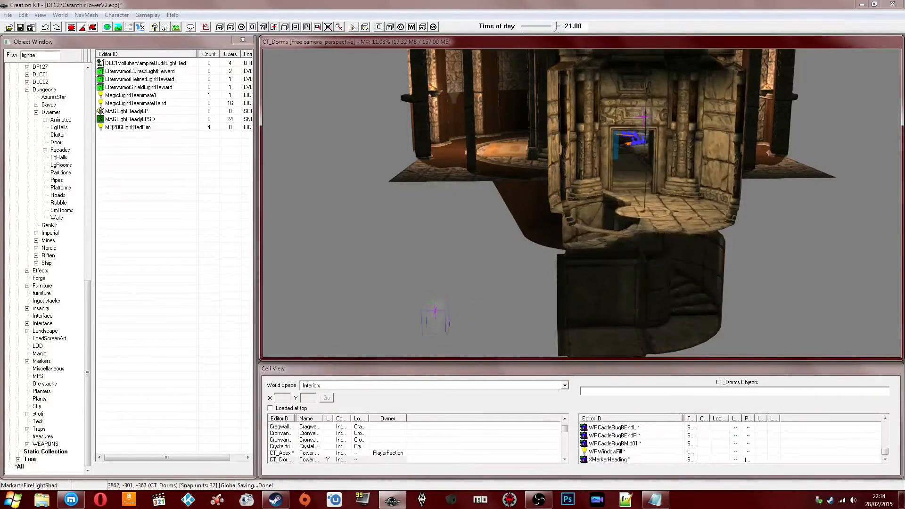
- Inspect the mini tower, its spiral stairs and the duplicated light from several sides
middle_drag(445, 264, 576, 239)
click(411, 268)
shift+middle_drag(411, 268, 565, 232)
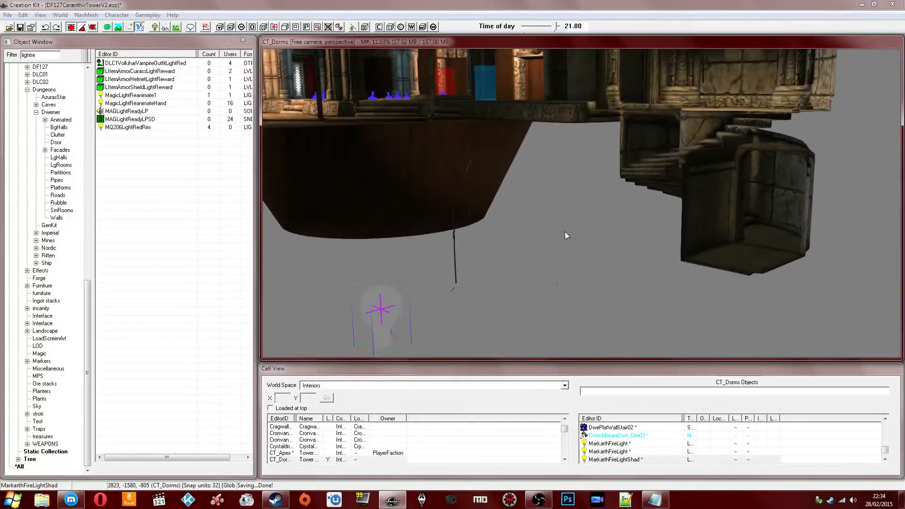
click(691, 220)
shift+middle_drag(691, 220, 568, 229)
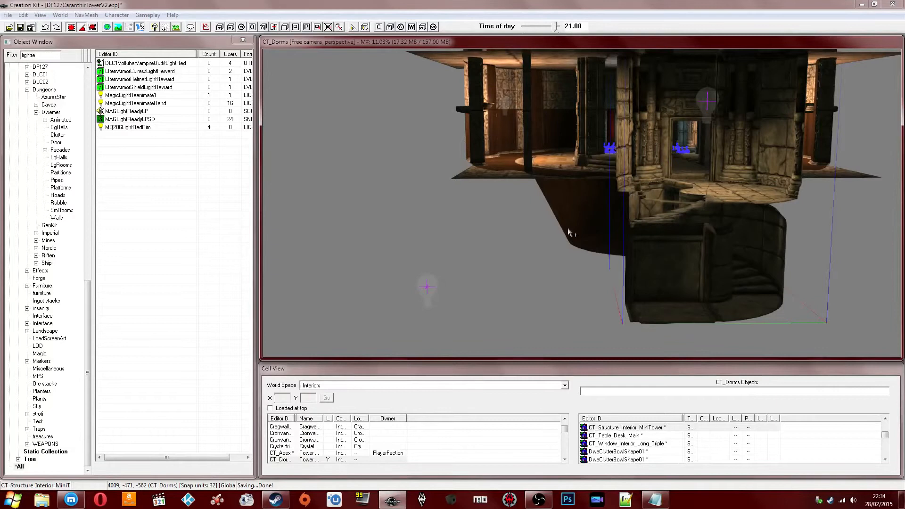
shift+middle_drag(568, 230, 530, 267)
shift+middle_drag(429, 271, 551, 163)
click(532, 262)
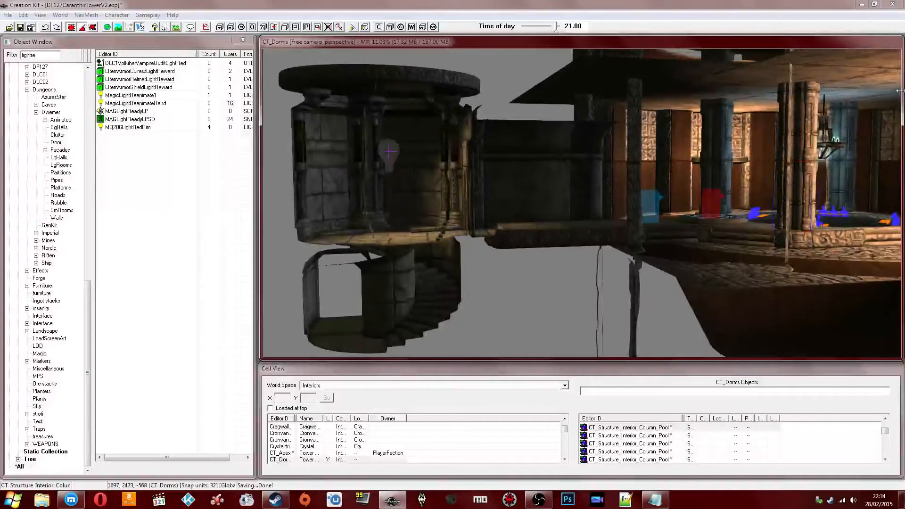
shift+middle_drag(756, 99, 541, 191)
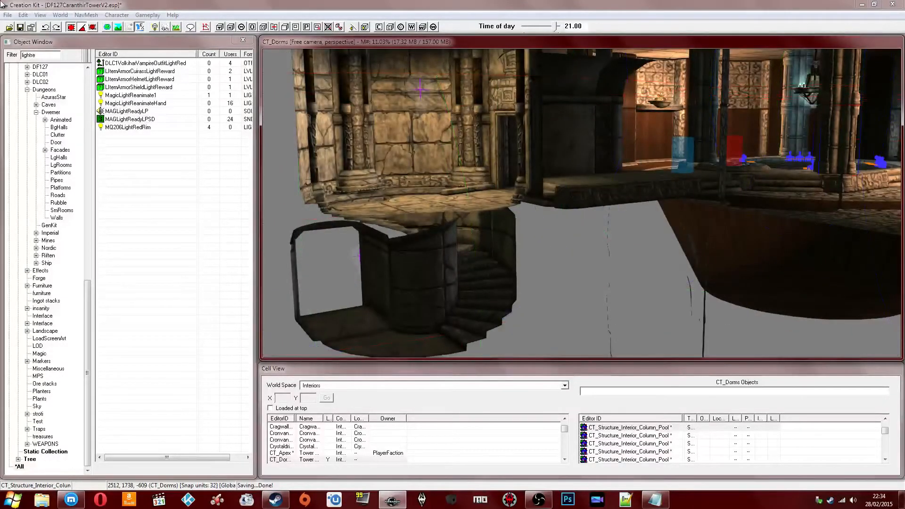
- Look over the pool room around the silver chandelier, save the plugin and dismiss the program's error dialog
click(528, 168)
shift+middle_drag(527, 168, 502, 188)
click(531, 182)
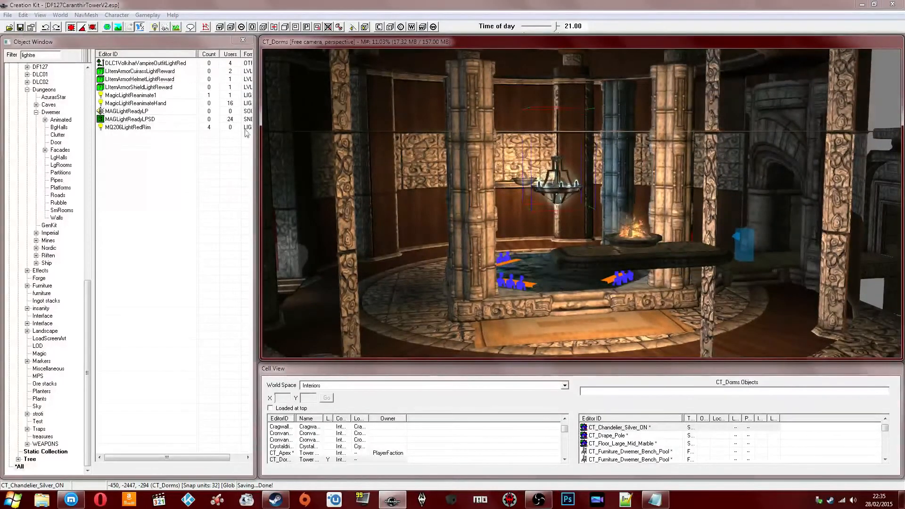
click(21, 27)
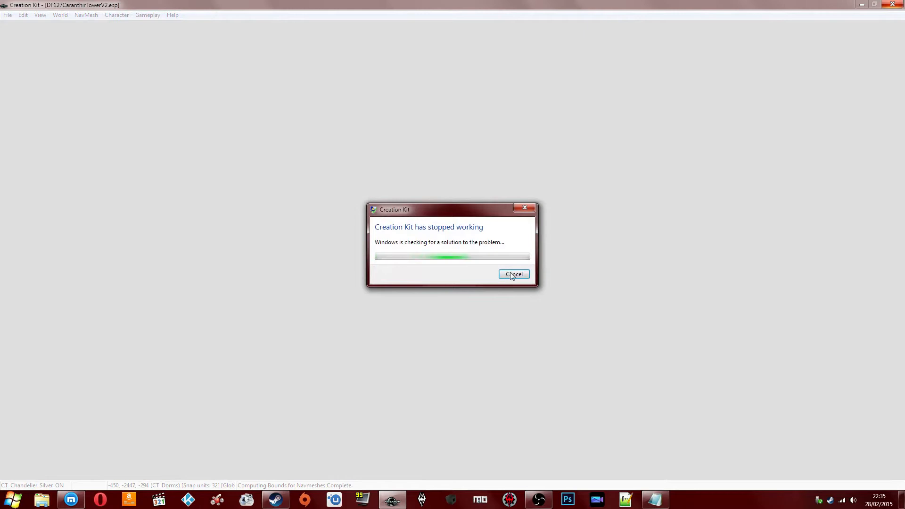
click(513, 274)
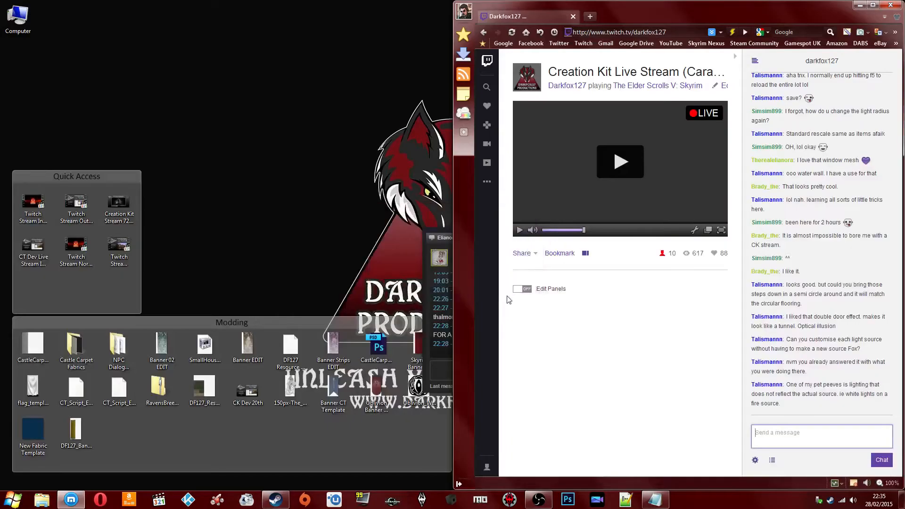
- Switch the desktop to the icon page that holds the Caranthir Tower folder
click(21, 104)
drag(0, 105, 473, 122)
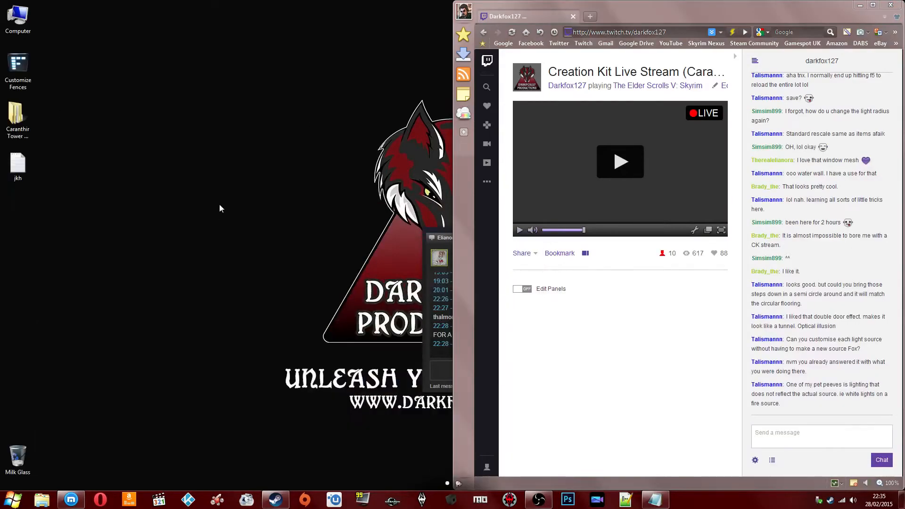
- Minimize the browser window with the Twitch stream page and the Steam chat window to clear the desktop
click(803, 408)
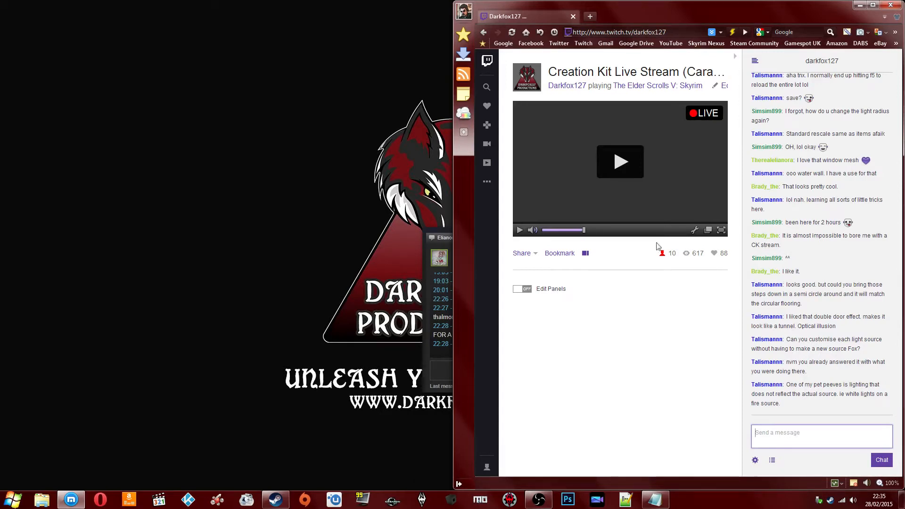
click(858, 5)
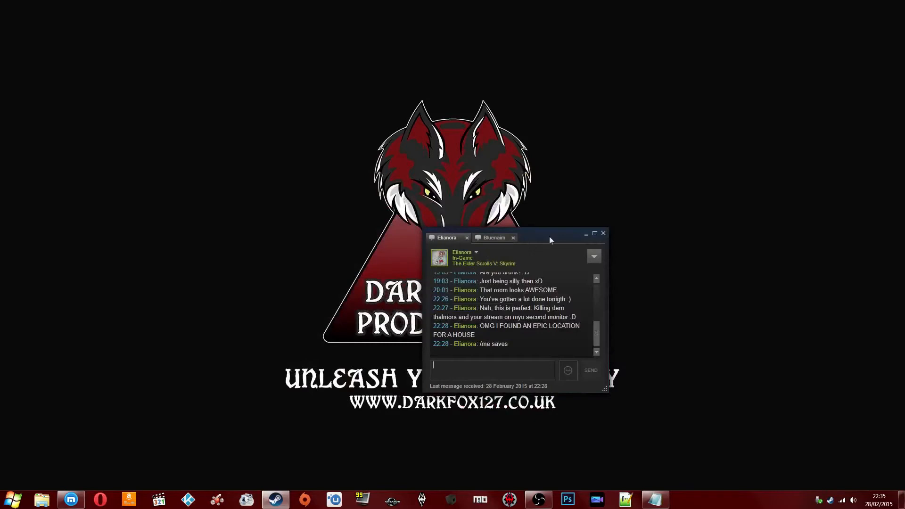
click(585, 234)
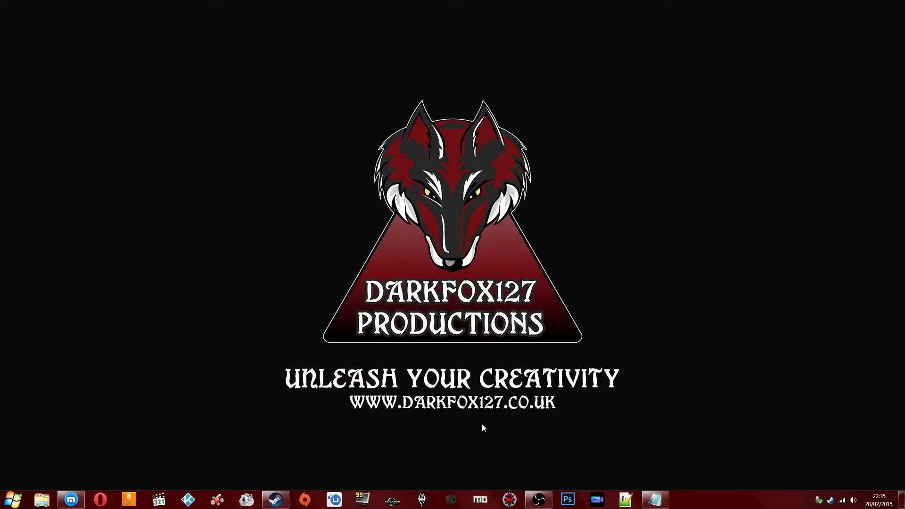
- Close the CT NPC Names Notepad window and the Steam chat window
click(626, 499)
right_click(625, 499)
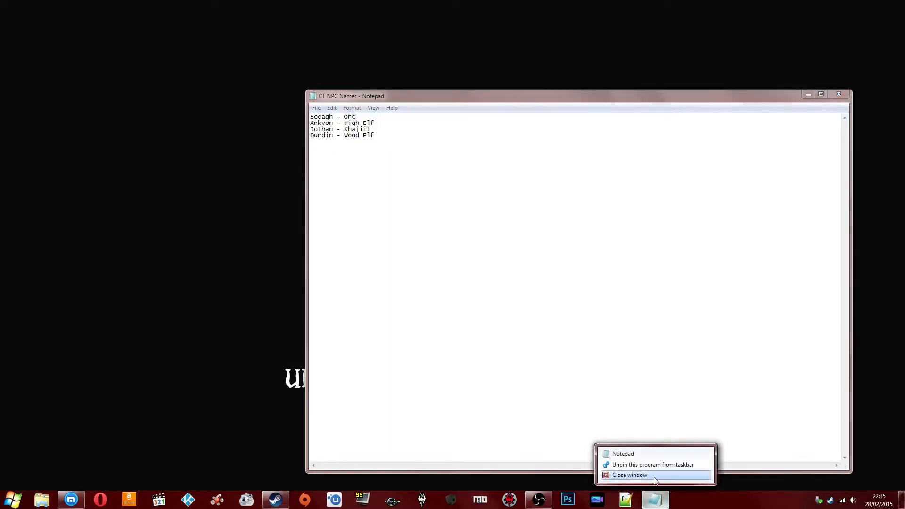
click(594, 443)
click(276, 499)
right_click(276, 498)
click(278, 474)
- Briefly restore and hide the Twitch browser window, and switch to the Open Broadcaster Software window
click(72, 500)
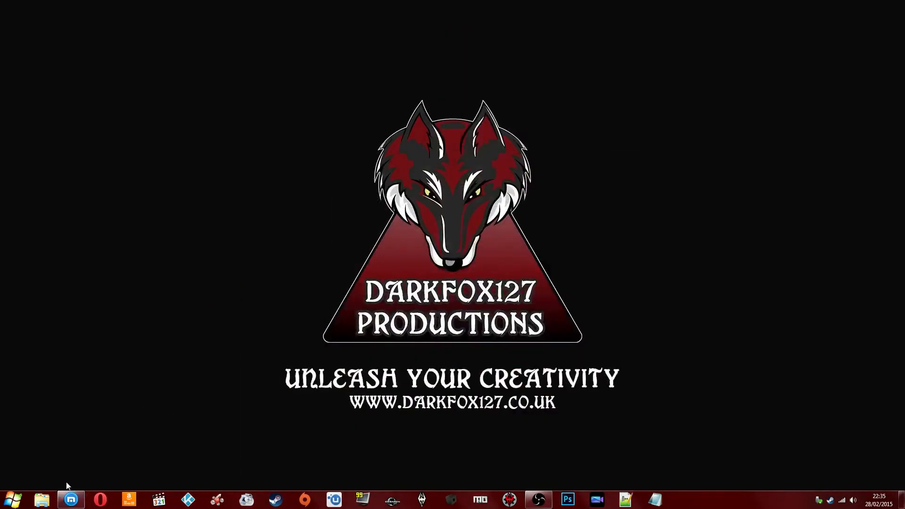
click(70, 498)
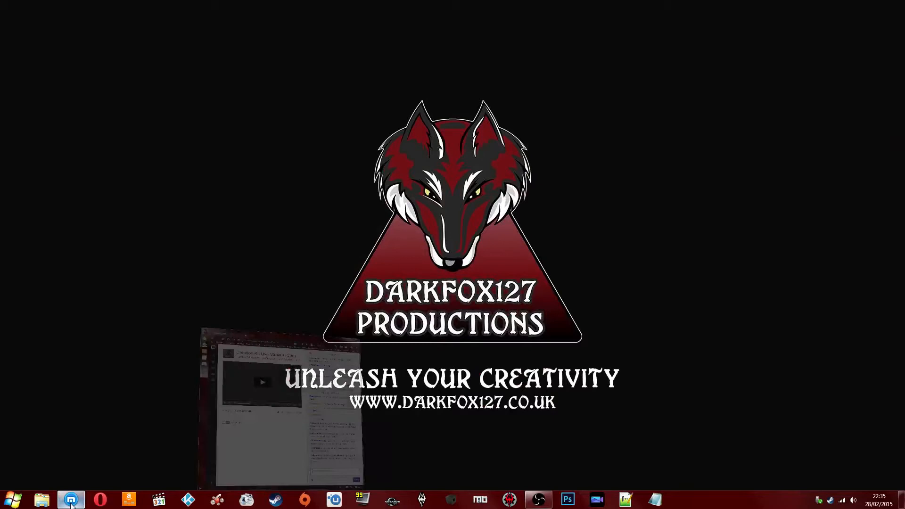
click(69, 499)
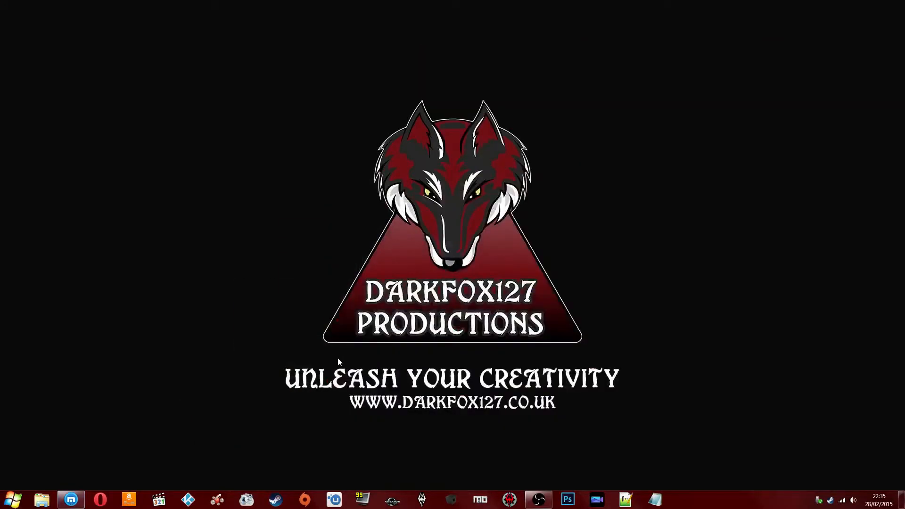
click(539, 500)
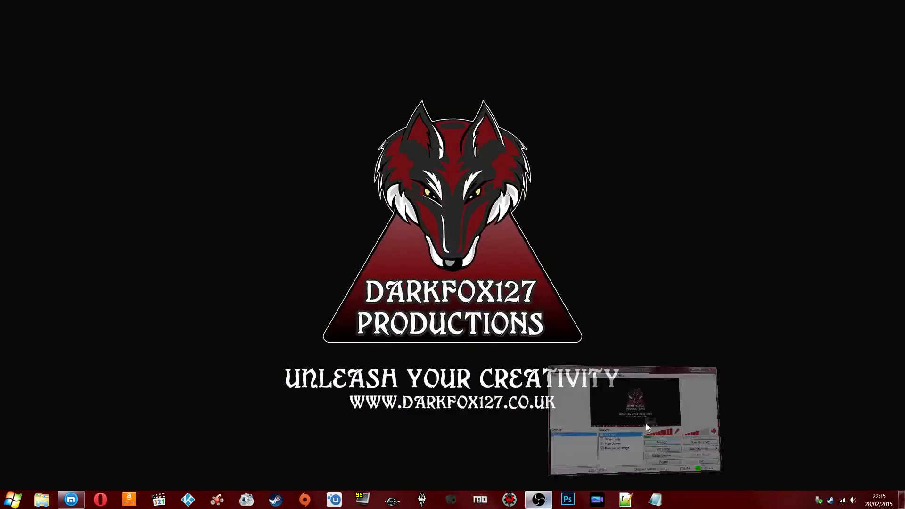